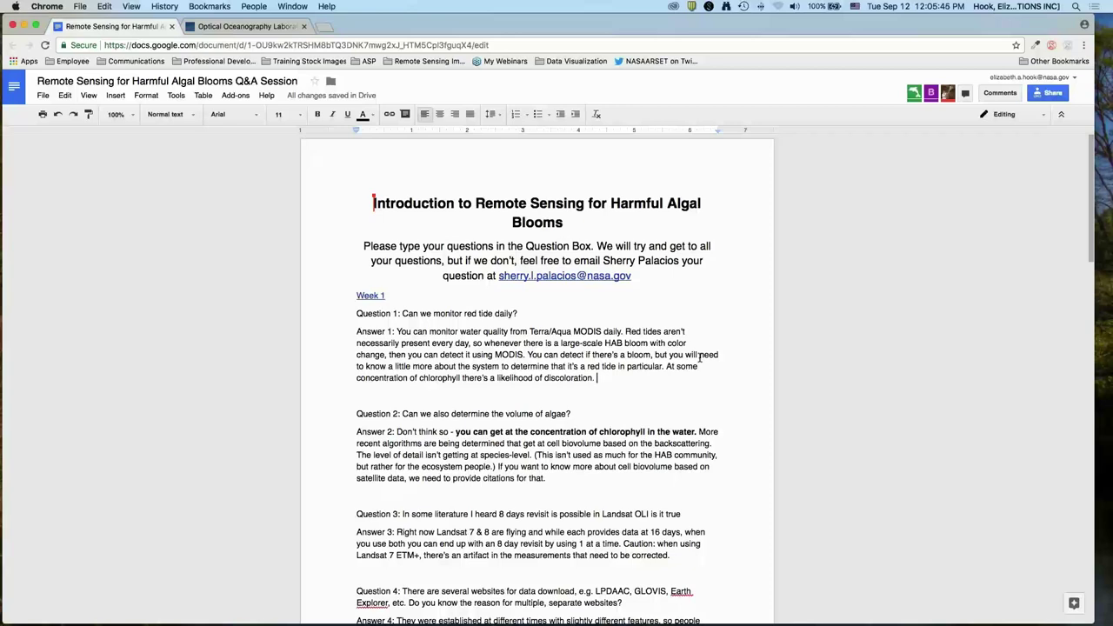
# Append to Answer 1: "(If the water body is smaller than the satellite pixel, or if the bloom is smaller, it will be difficult.)".
pyautogui.scroll(-1, 699, 356)
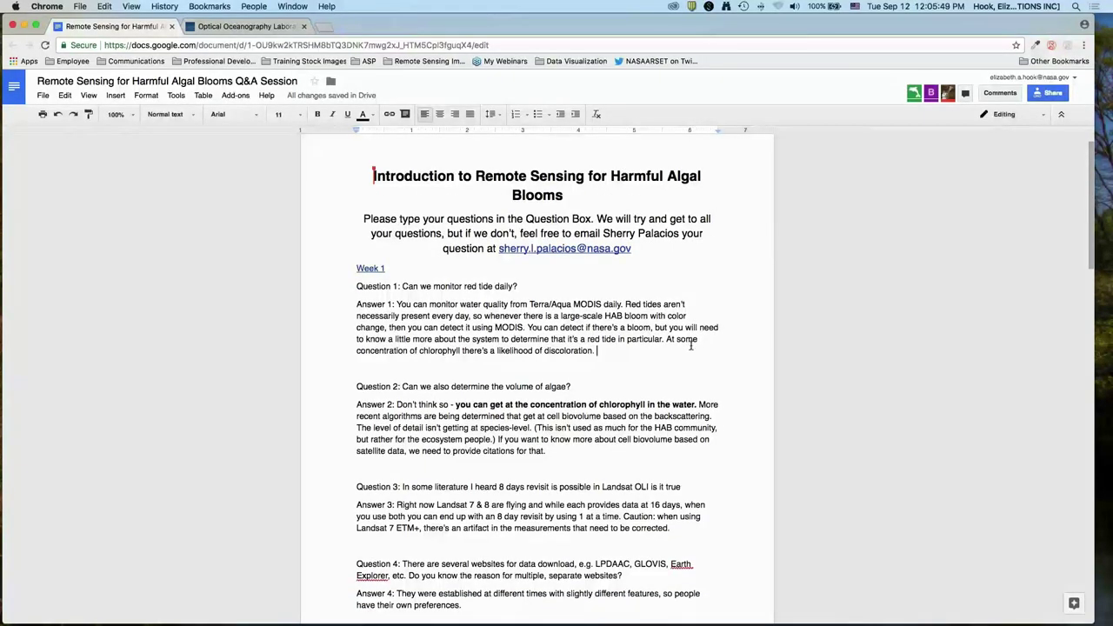
pyautogui.scroll(1, 774, 287)
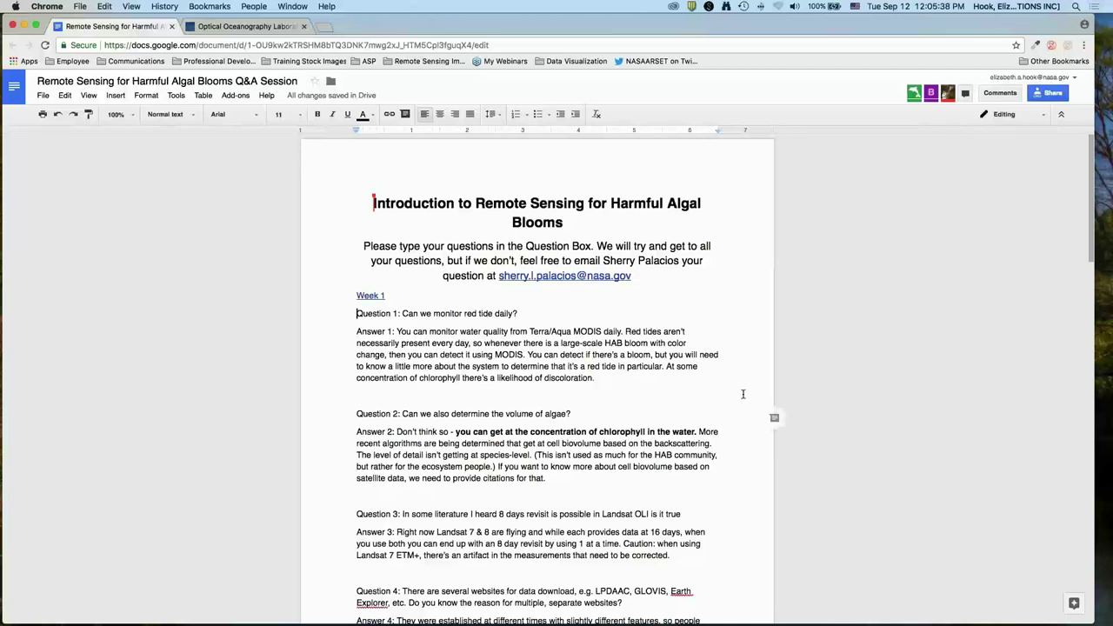
pyautogui.click(687, 378)
pyautogui.scroll(-1, 698, 356)
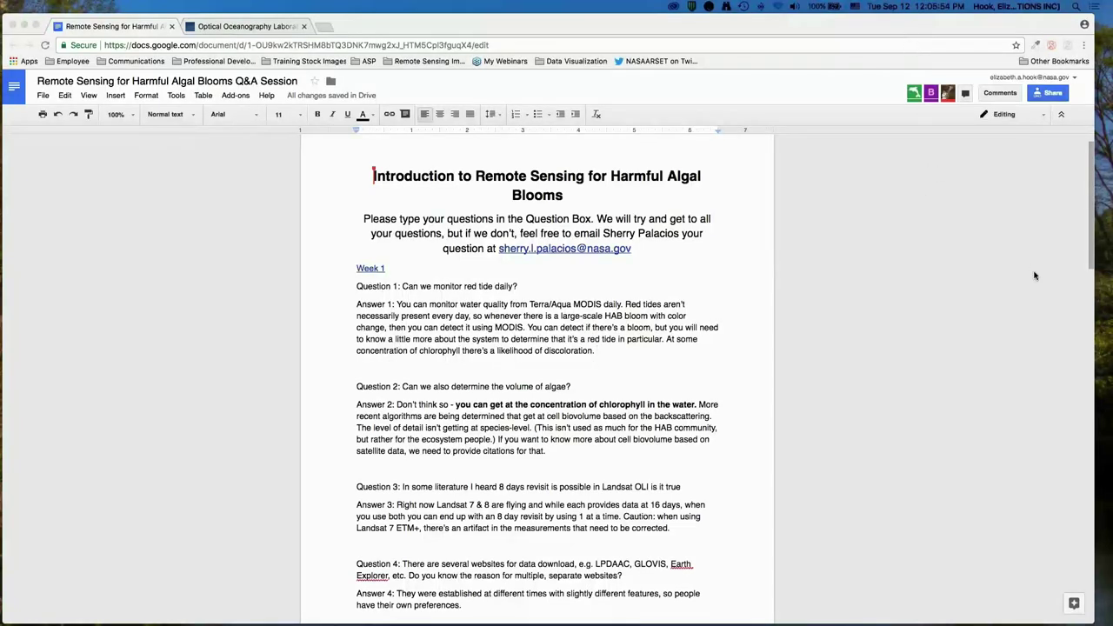
pyautogui.click(644, 350)
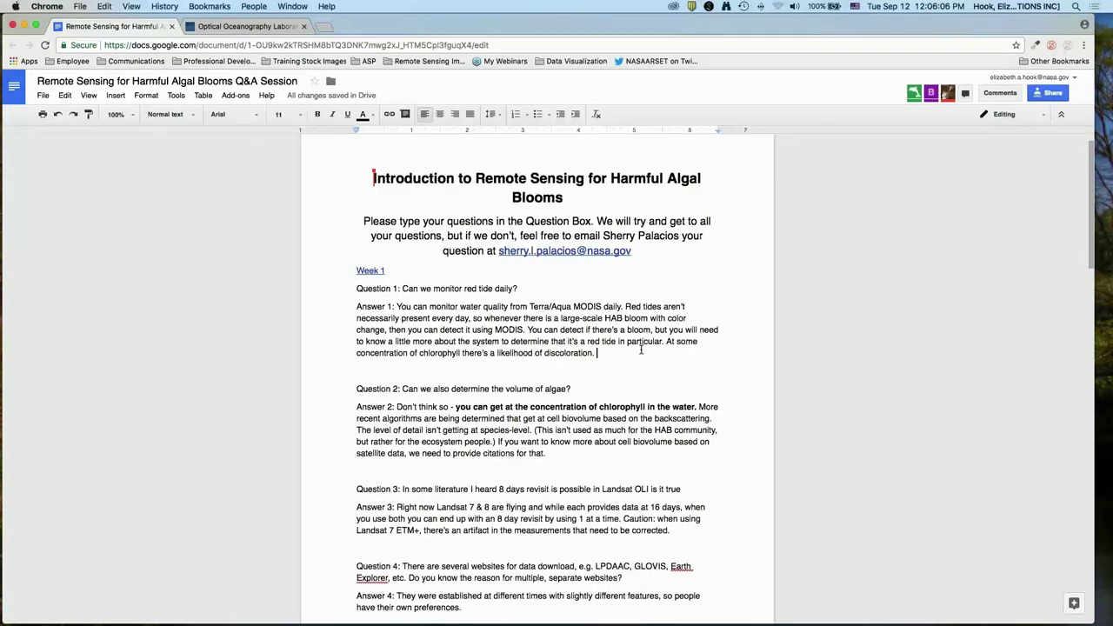
pyautogui.write('(If the water b')
pyautogui.write('ody is smaller than the s')
pyautogui.write('atellite pixel, ')
pyautogui.write('or')
pyautogui.write(' if the bloom is smaller.')
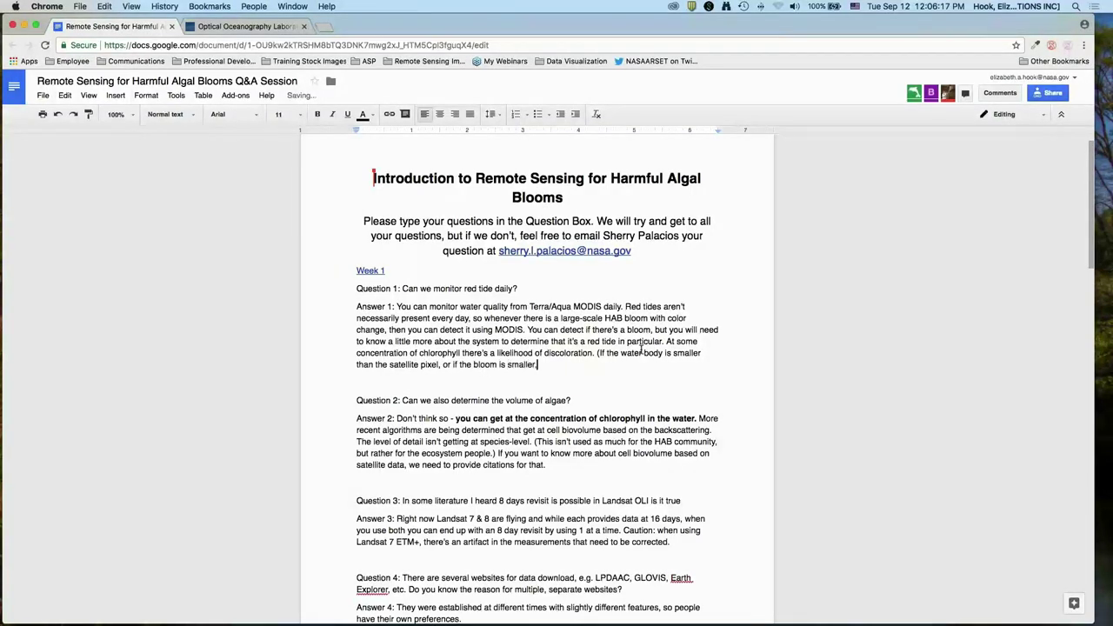
pyautogui.press('BackSpace')
pyautogui.write(', it will be difficult.)')
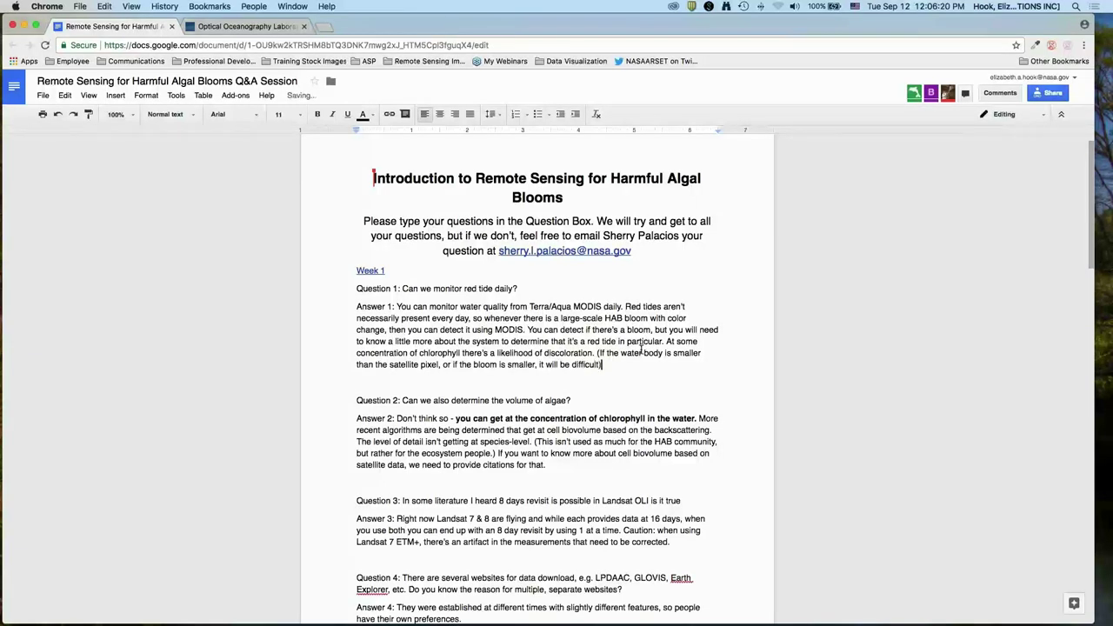
# Reword "isn't getting at species-level" in Answer 2 to "isn't at the species-level".
pyautogui.click(614, 395)
pyautogui.scroll(-3, 614, 395)
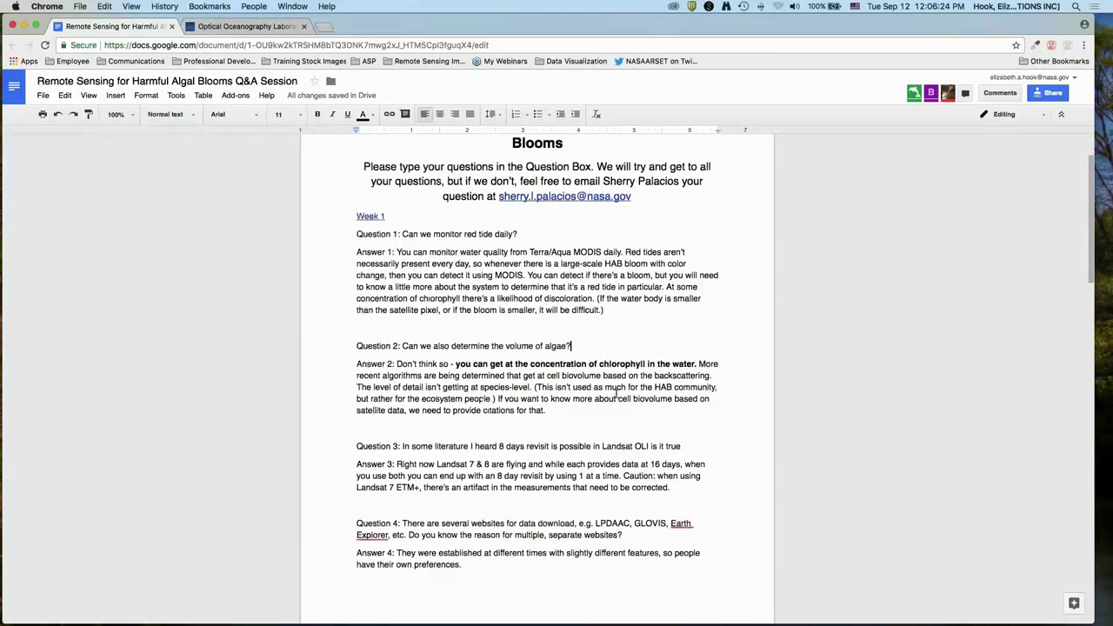
pyautogui.scroll(-2, 615, 393)
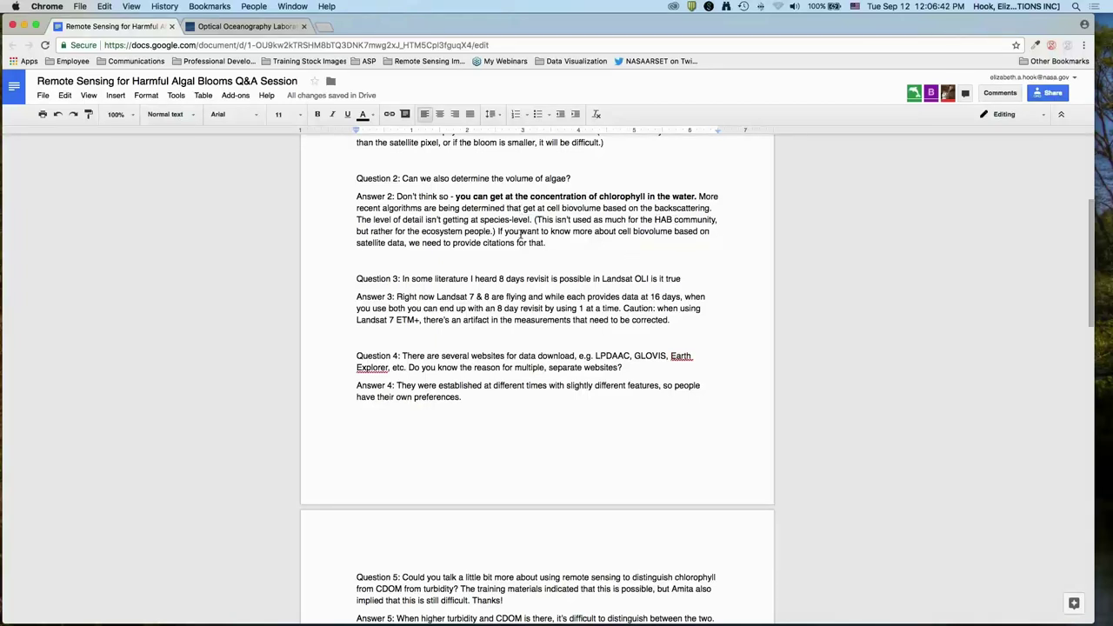
pyautogui.doubleClick(446, 219)
pyautogui.press('BackSpace')
pyautogui.write('the')
pyautogui.click(606, 245)
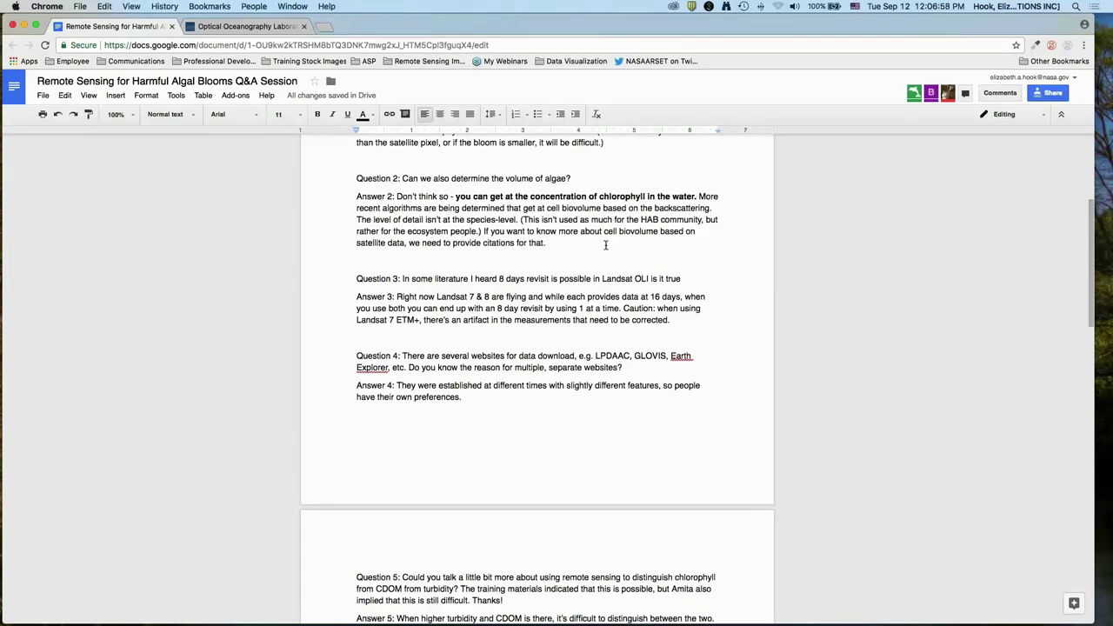
# Insert "This is not operationally available, but it is available at the research level." before "The level of detail" in Answer 2.
pyautogui.click(606, 245)
pyautogui.click(724, 207)
pyautogui.write('This is not operationally available, but it ')
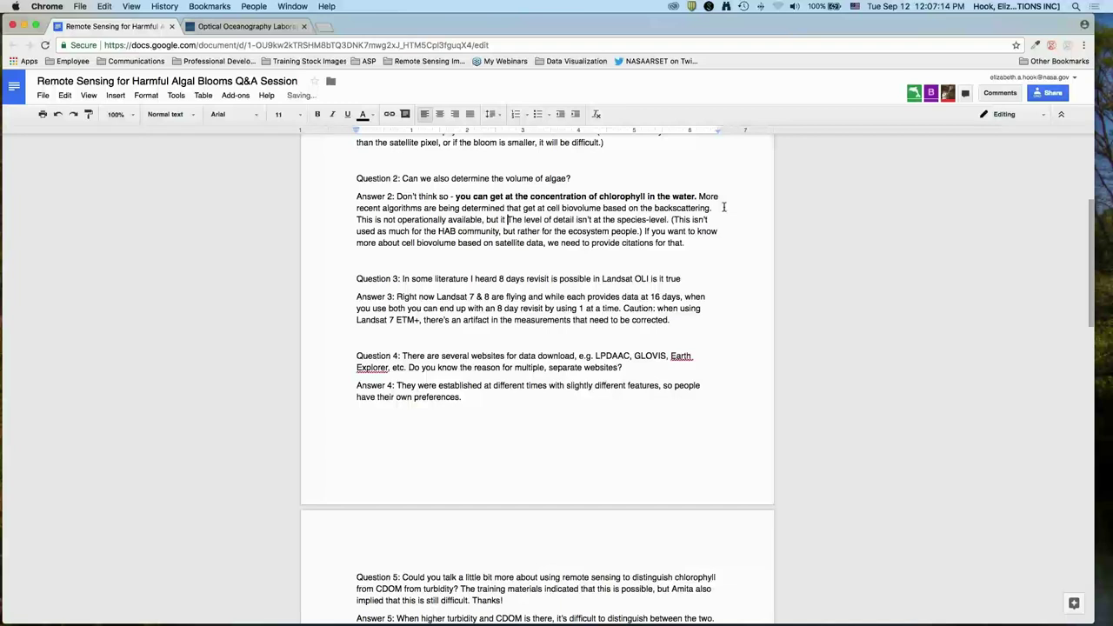
pyautogui.write('is available at the research level.')
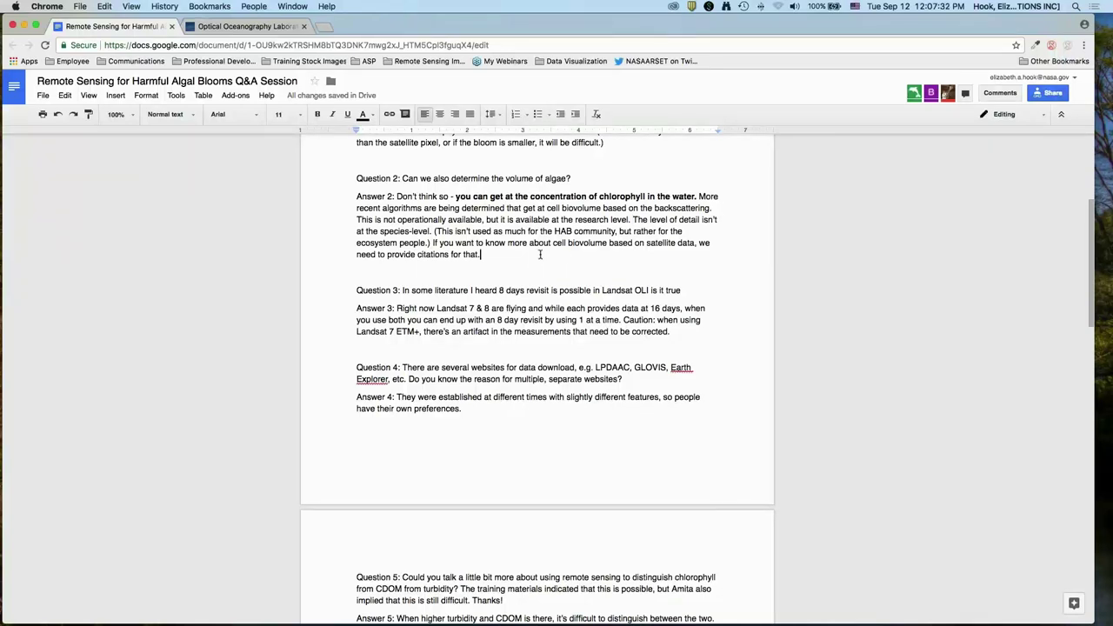
# Add the missing question mark at the end of Question 3.
pyautogui.click(695, 291)
pyautogui.write('?')
pyautogui.scroll(-1, 674, 334)
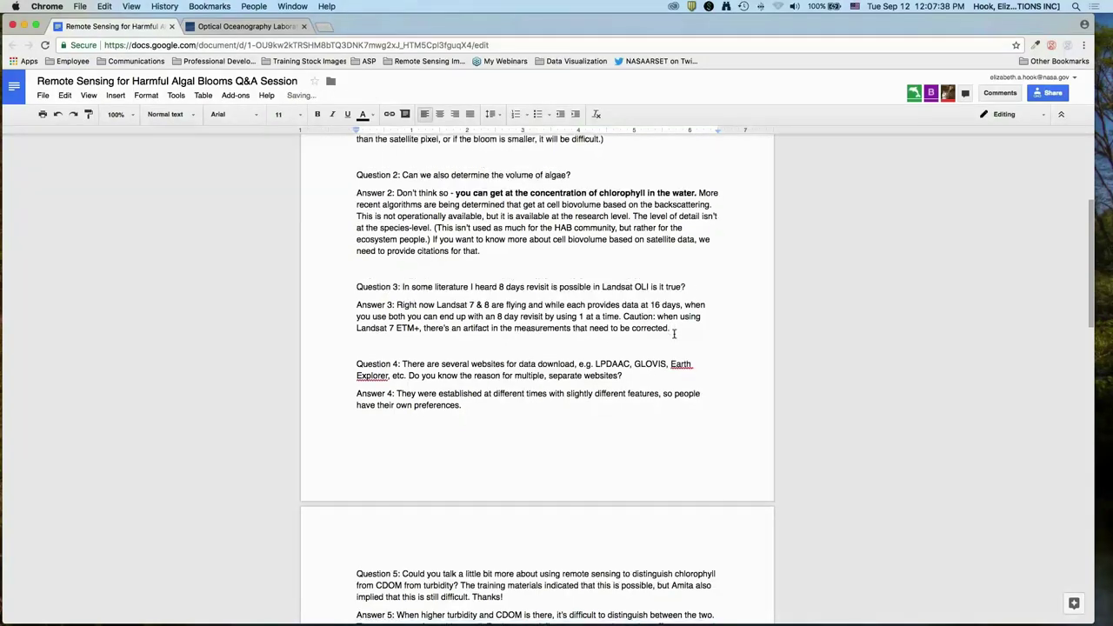
# Append to Answer 3: "There are some lines you'll see in images, and that needs to be corrected.".
pyautogui.click(682, 323)
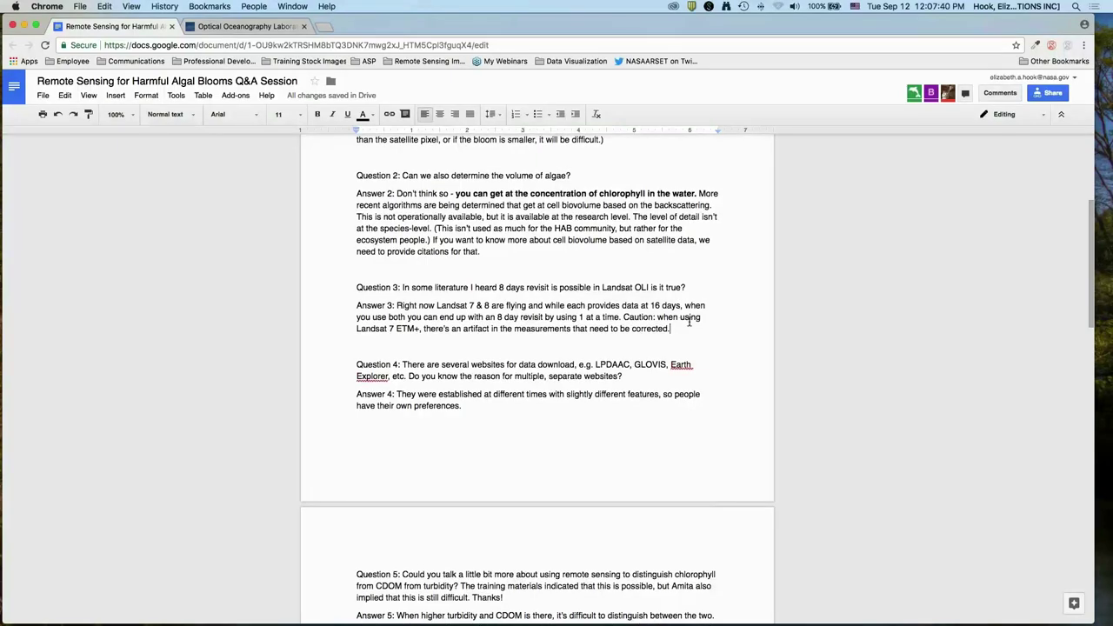
pyautogui.scroll(-3, 695, 330)
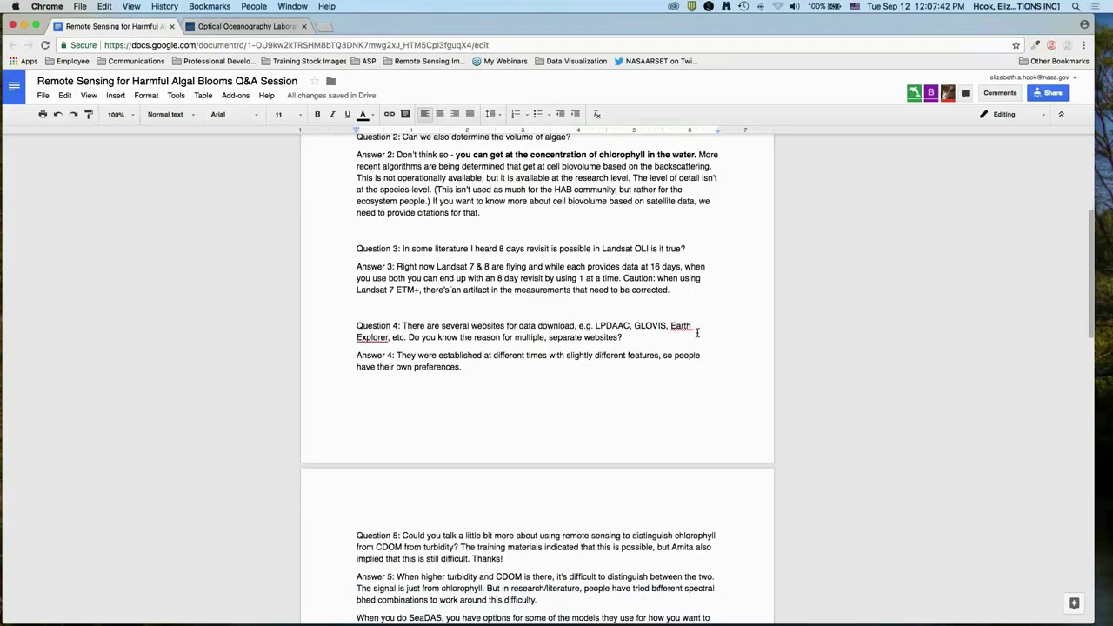
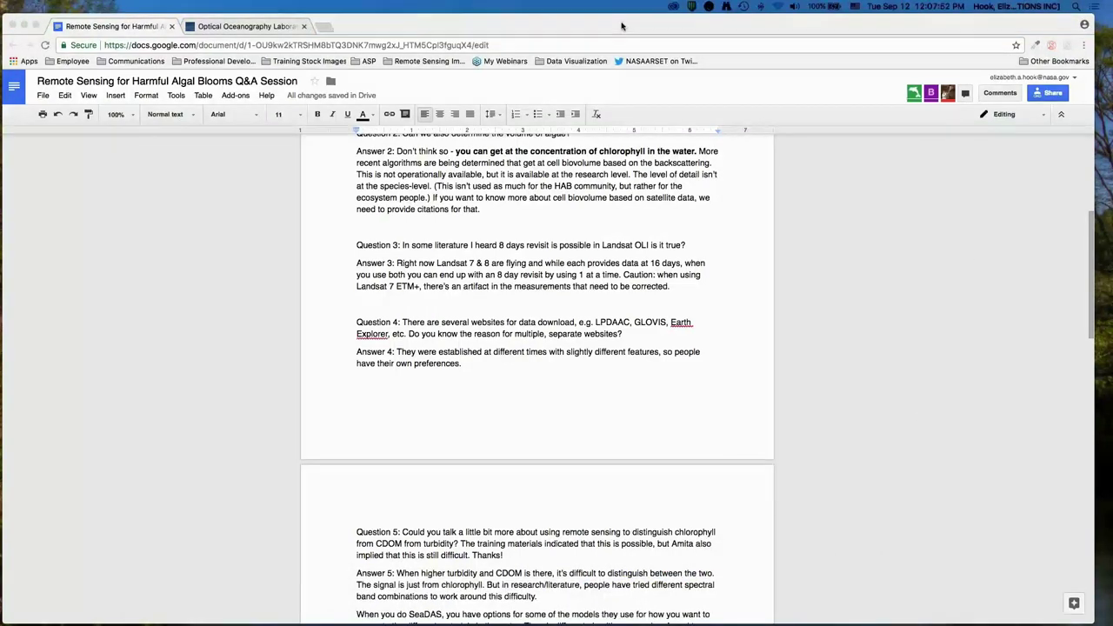
pyautogui.click(727, 289)
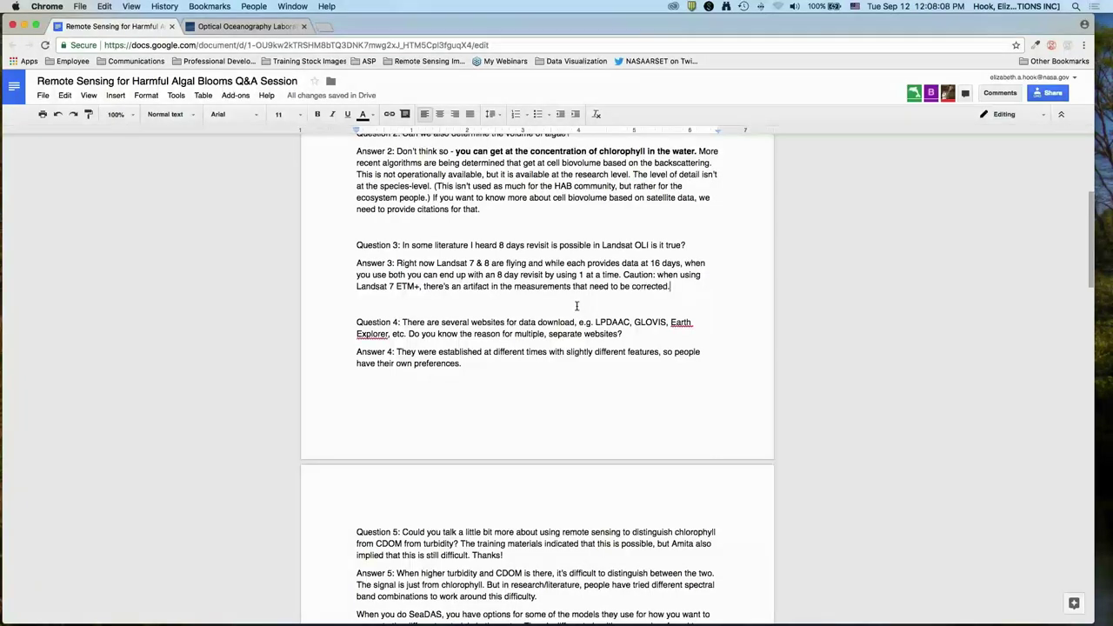
pyautogui.scroll(-1, 576, 305)
pyautogui.write('There are some lines y')
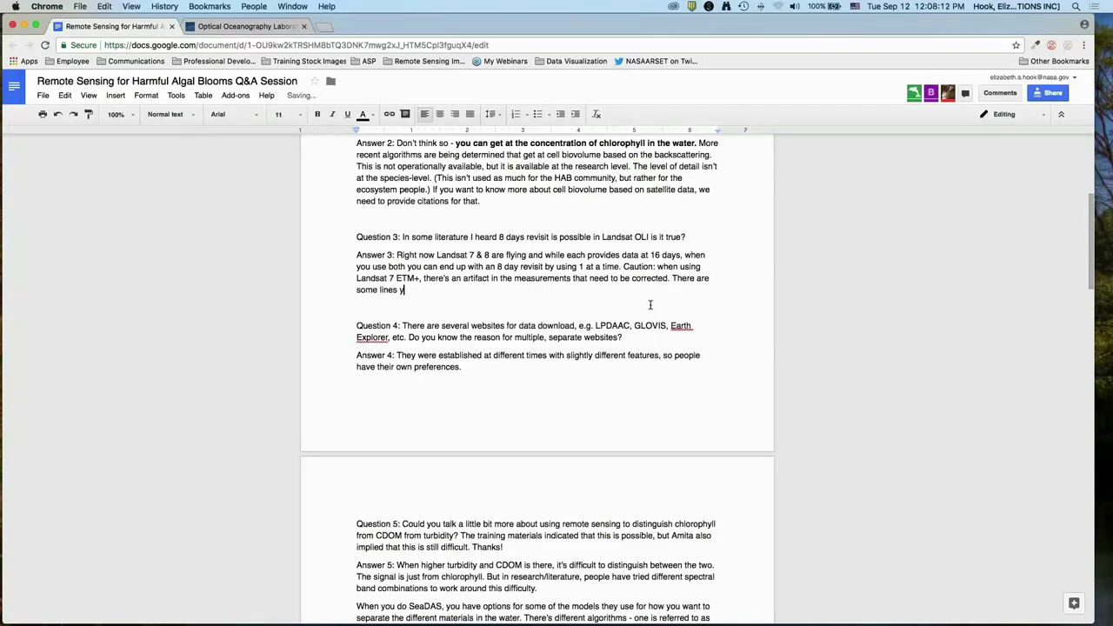
pyautogui.write("ou'll see in images, and that needs to be corrected.")
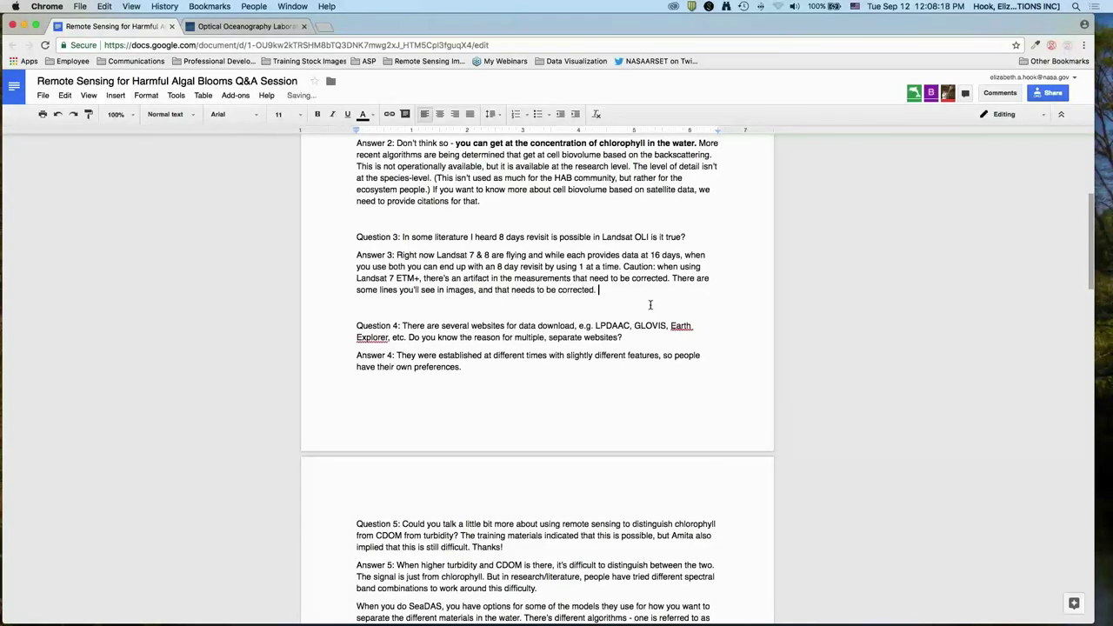
# Extend Answer 3: "Also keep in mind ETM+ and OLI - OLI has one more band than ETM+ but the other bands are similar. (Deep blue band in OLI)".
pyautogui.click(576, 397)
pyautogui.scroll(-2, 566, 386)
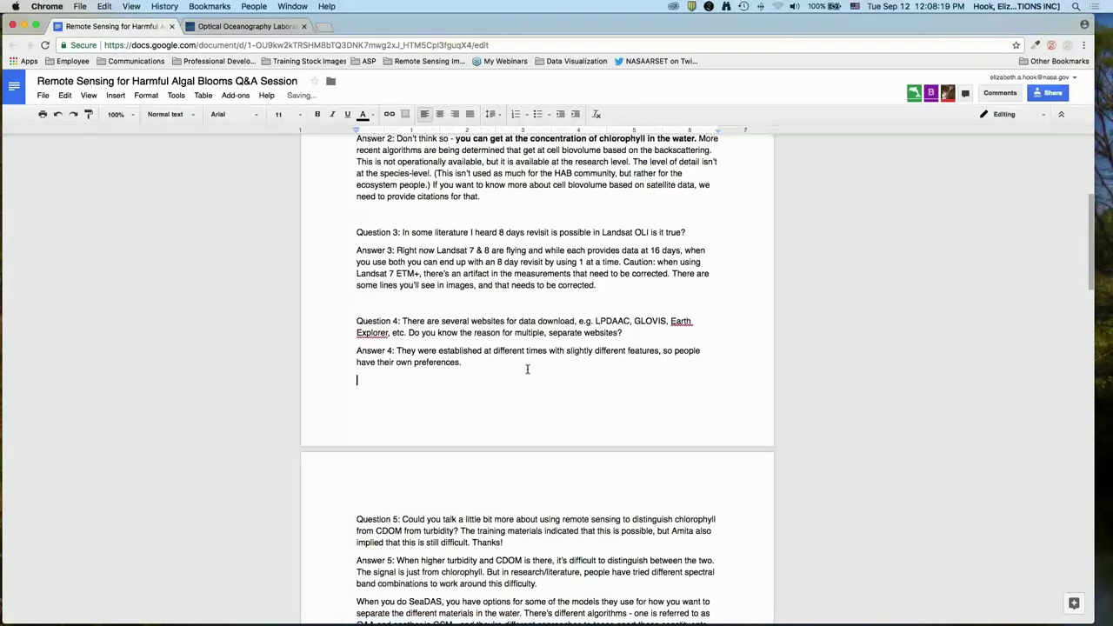
pyautogui.click(623, 234)
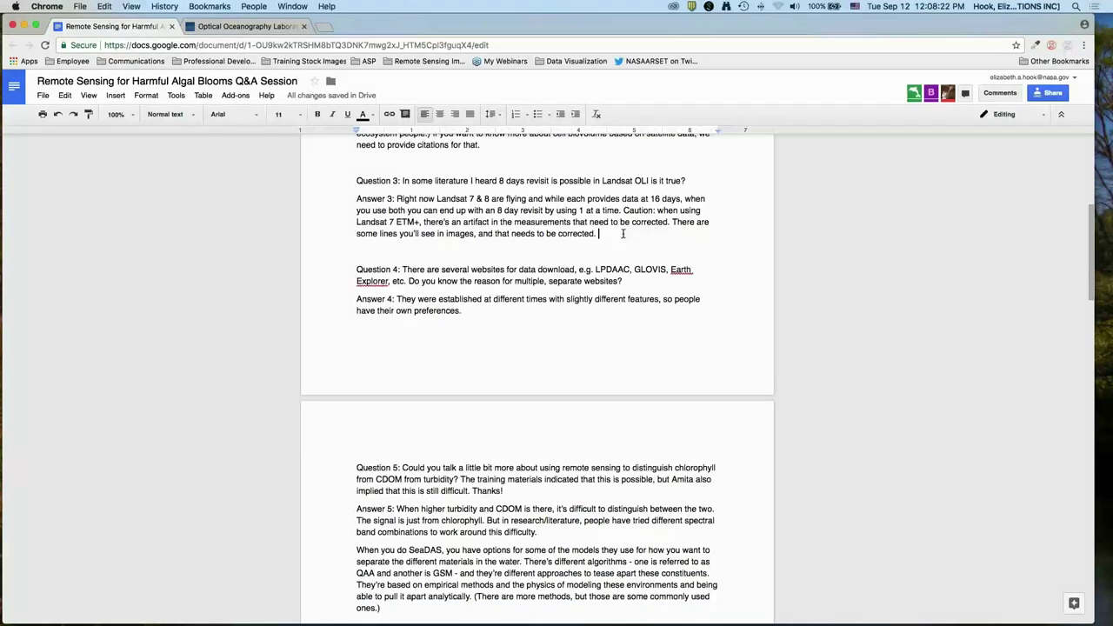
pyautogui.write('Also keep in mind EM')
pyautogui.press('BackSpace')
pyautogui.write('TM+ and OLI -')
pyautogui.write(' OLI has one more band th')
pyautogui.write('an ETM')
pyautogui.write('+ but the')
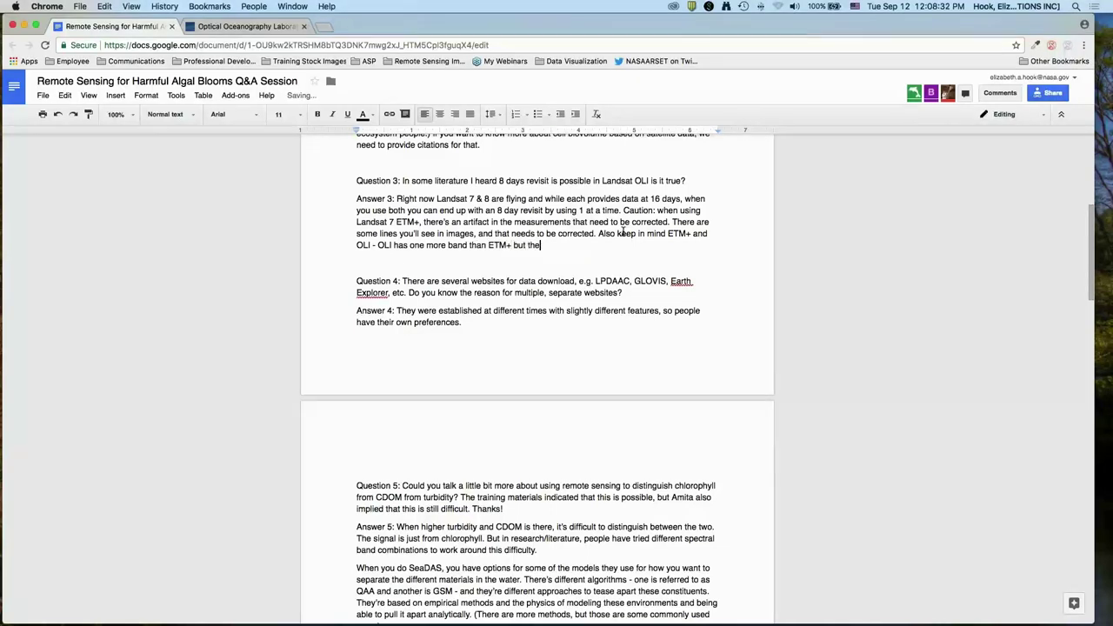
pyautogui.write(' other bands are similar. (Deep b')
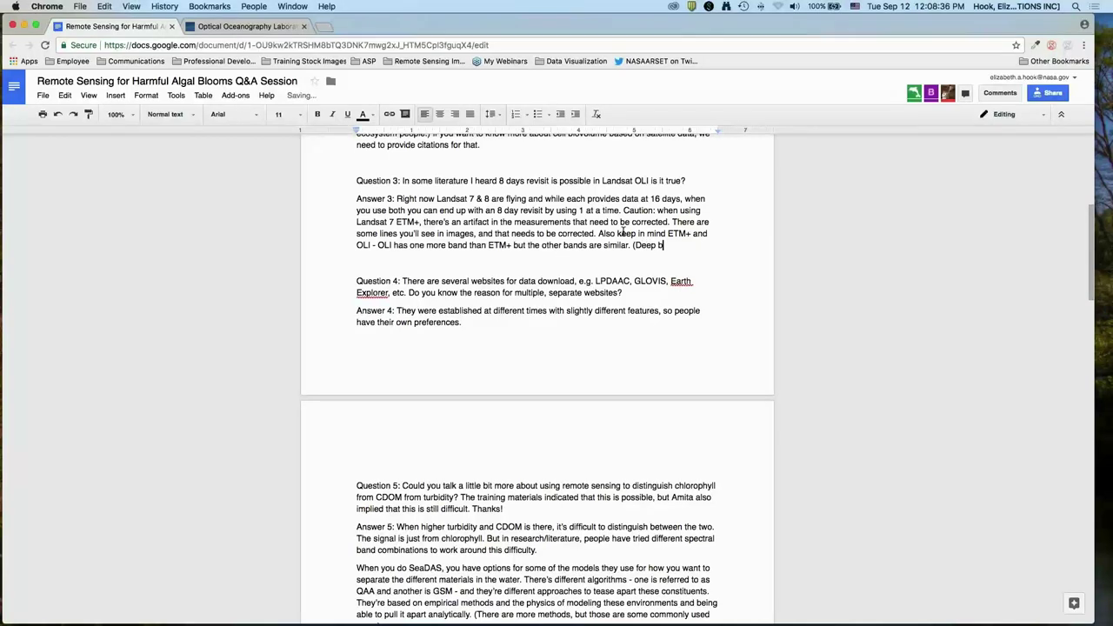
pyautogui.write('lue band in OLI)')
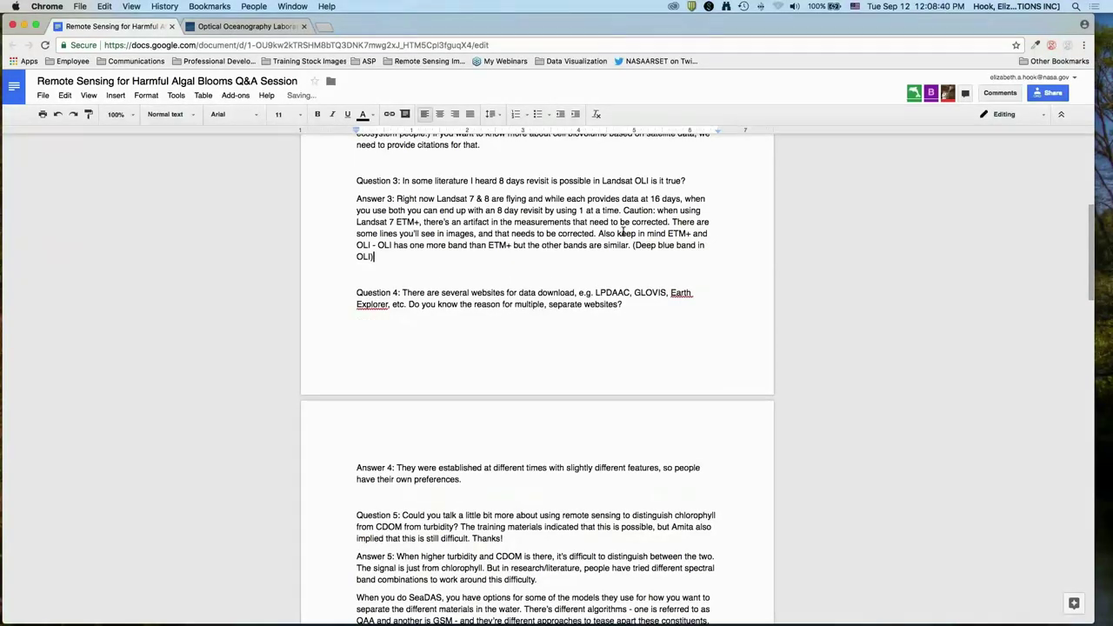
# Extend Answer 4: "If you go to the ARSET website, especially for Landsat data in land webinars, there are demonstrations of how to use the sites for data.".
pyautogui.click(630, 305)
pyautogui.scroll(-3, 664, 312)
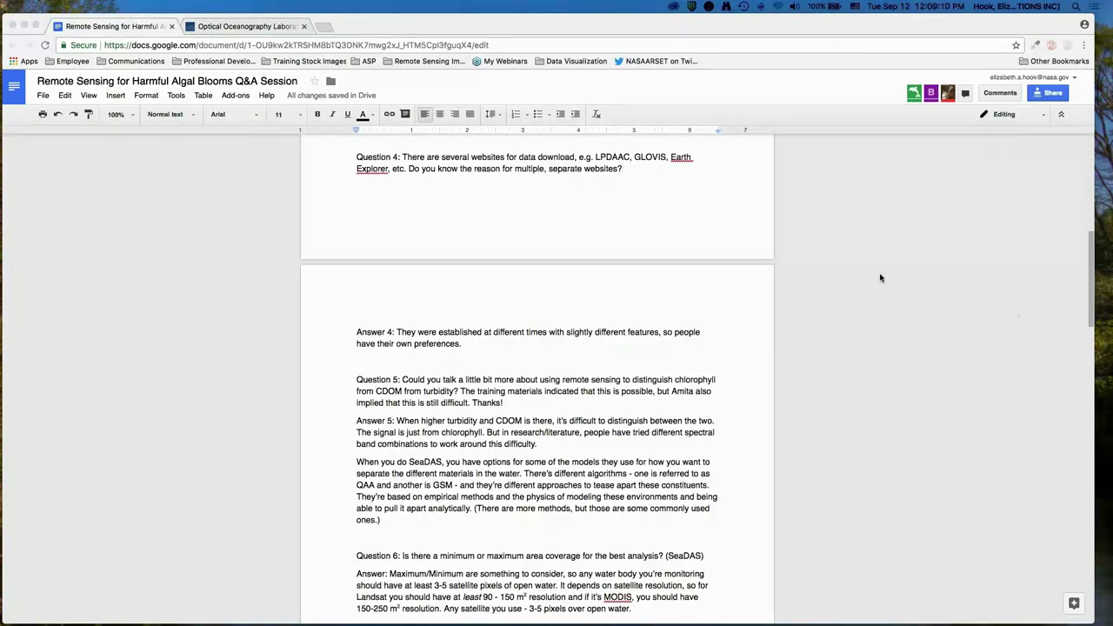
pyautogui.write('If yo')
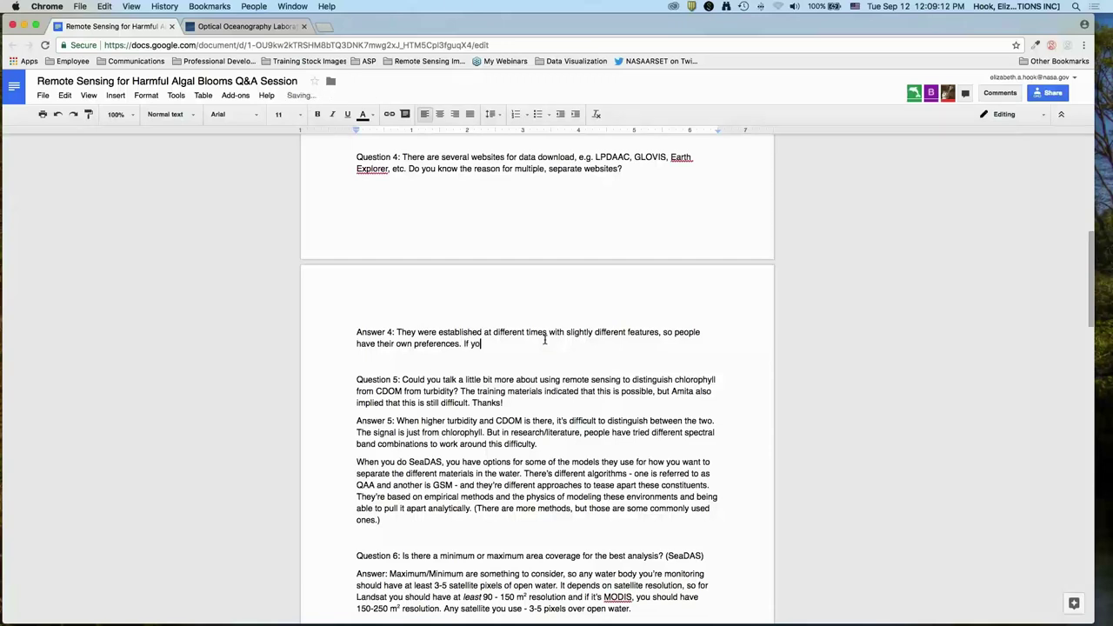
pyautogui.write('u go to the ARSET website, especi')
pyautogui.write('ally for Landsat ')
pyautogui.write('data in land webinar')
pyautogui.write('s, there are demonstra')
pyautogui.write('tions of how ')
pyautogui.write('to use the sites for data.')
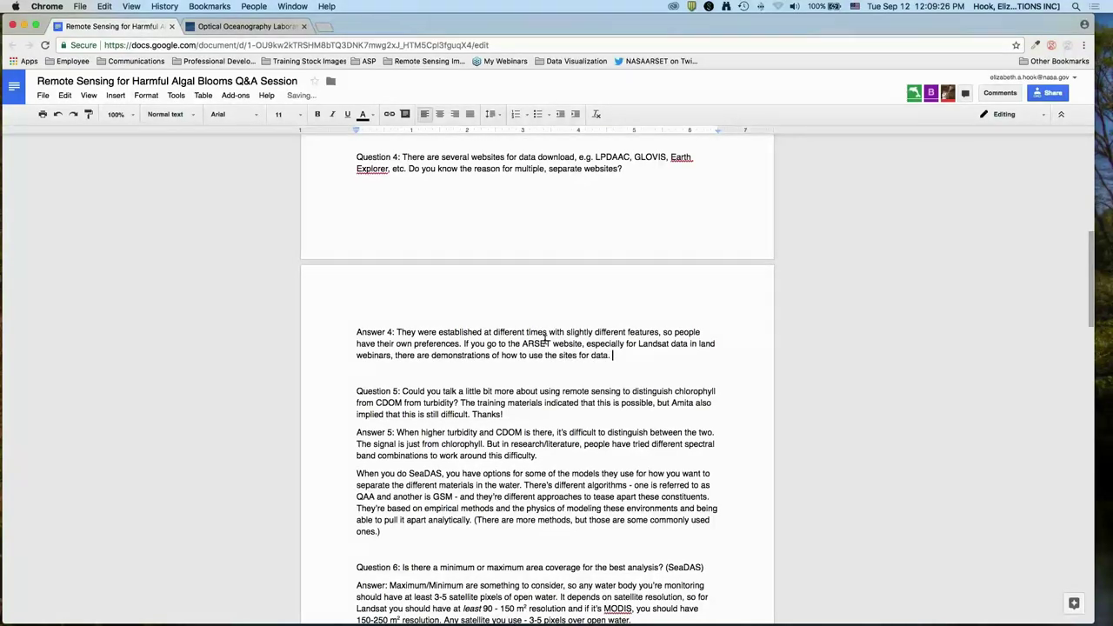
# Write "arset.gsfc.nasa.gov/" at the end of Answer 4, and open arset.gsfc.nasa.gov/about/models-tools in a new browser tab to get its full address.
pyautogui.write(' arset.gsfc.nasa.gov/')
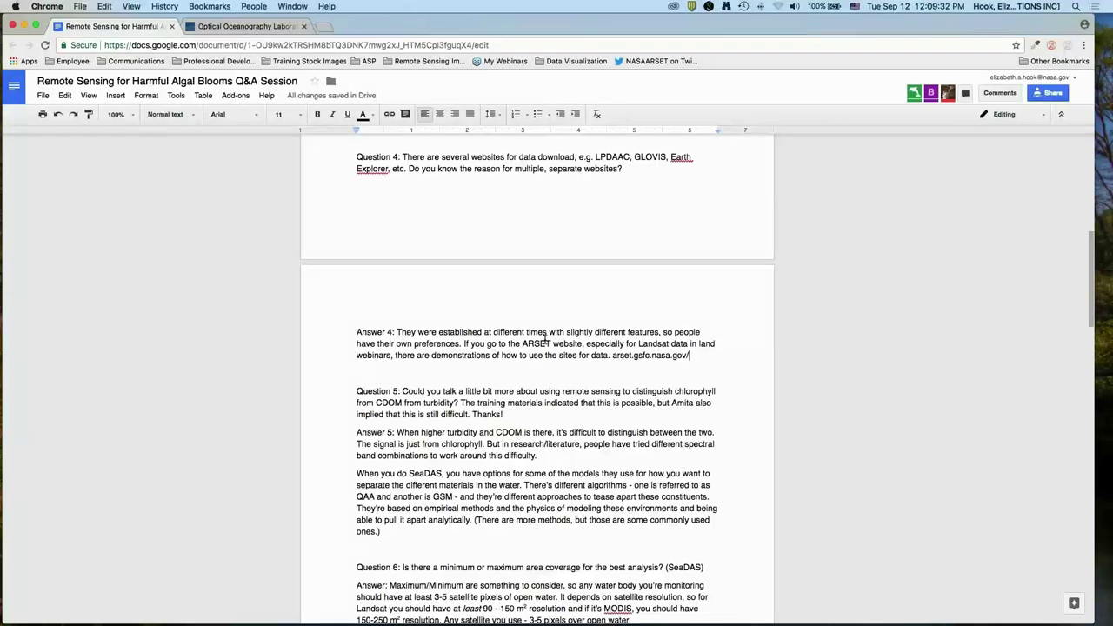
pyautogui.press('super+t')
pyautogui.write('arset.gsfc.nasa.go')
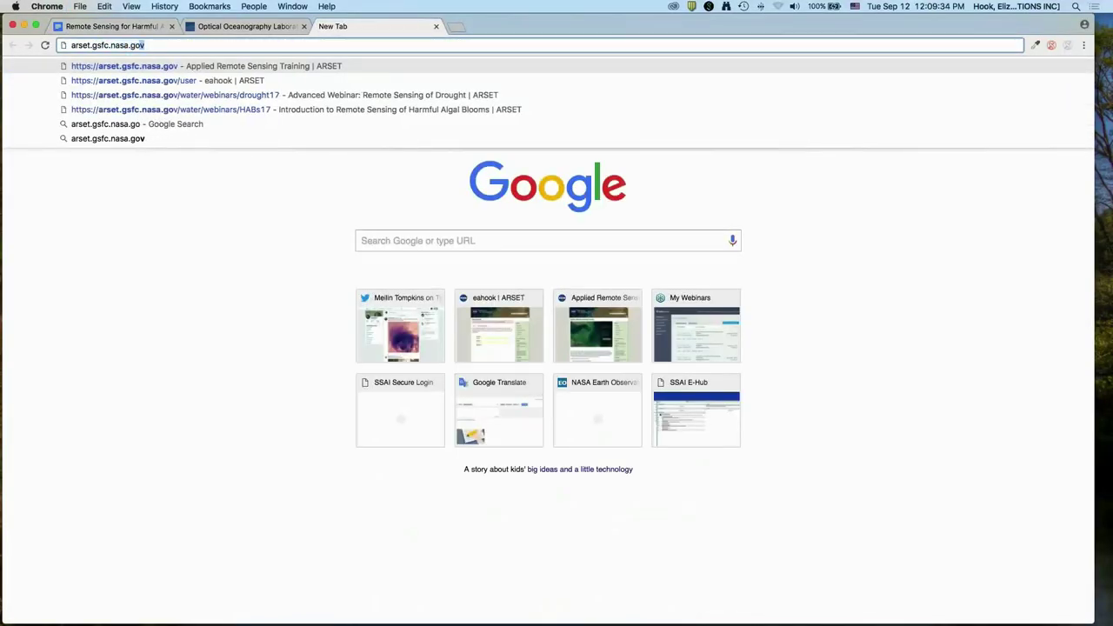
pyautogui.write('v/about/models-')
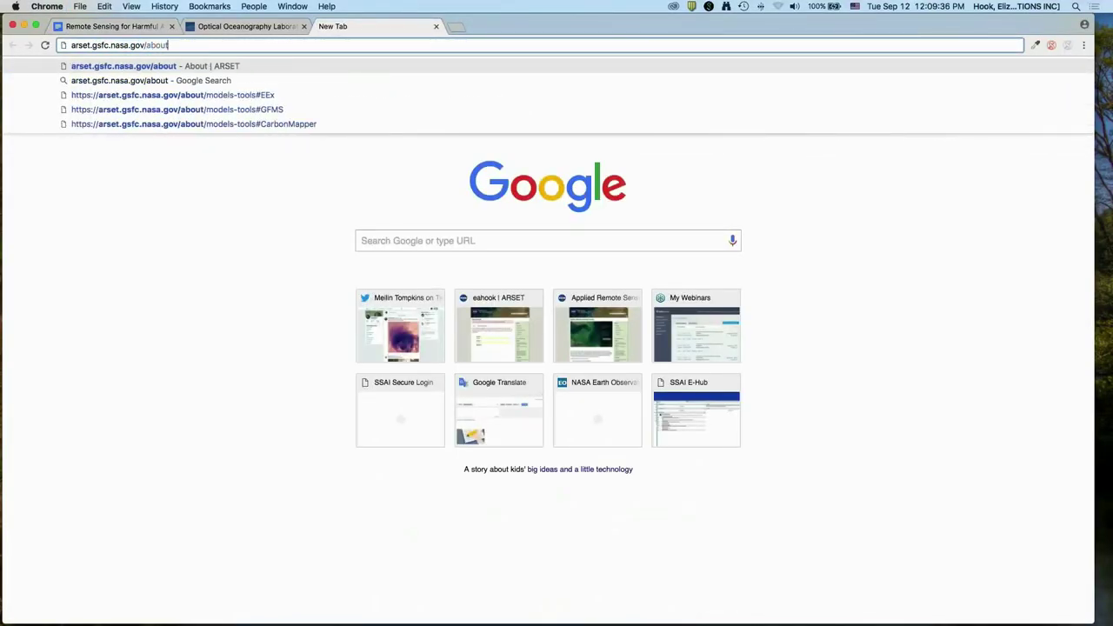
pyautogui.write('tools')
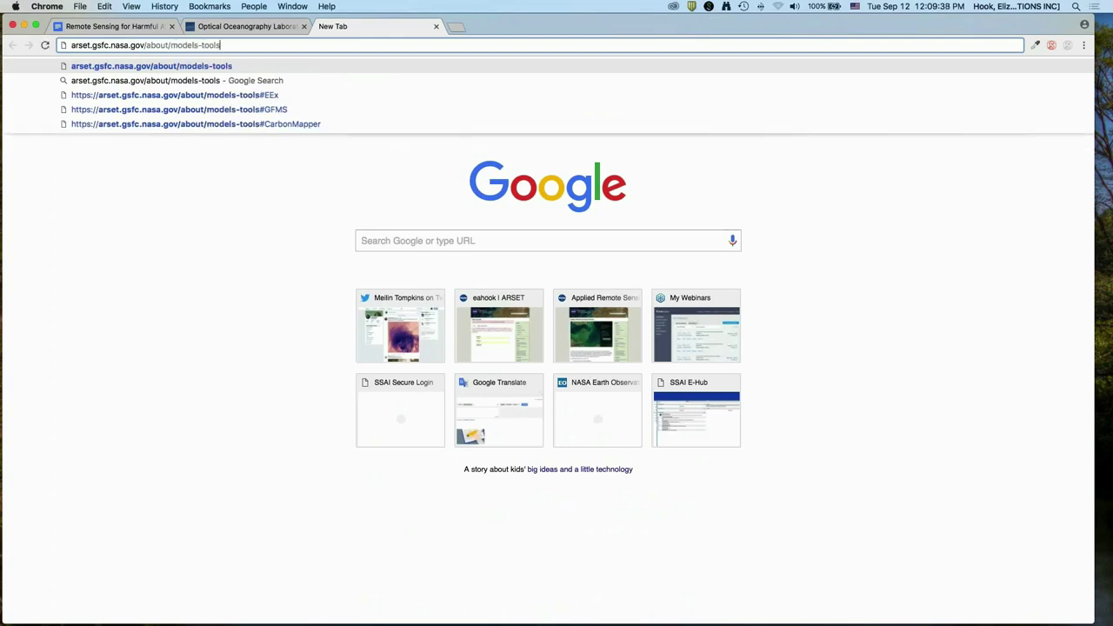
pyautogui.press('Return')
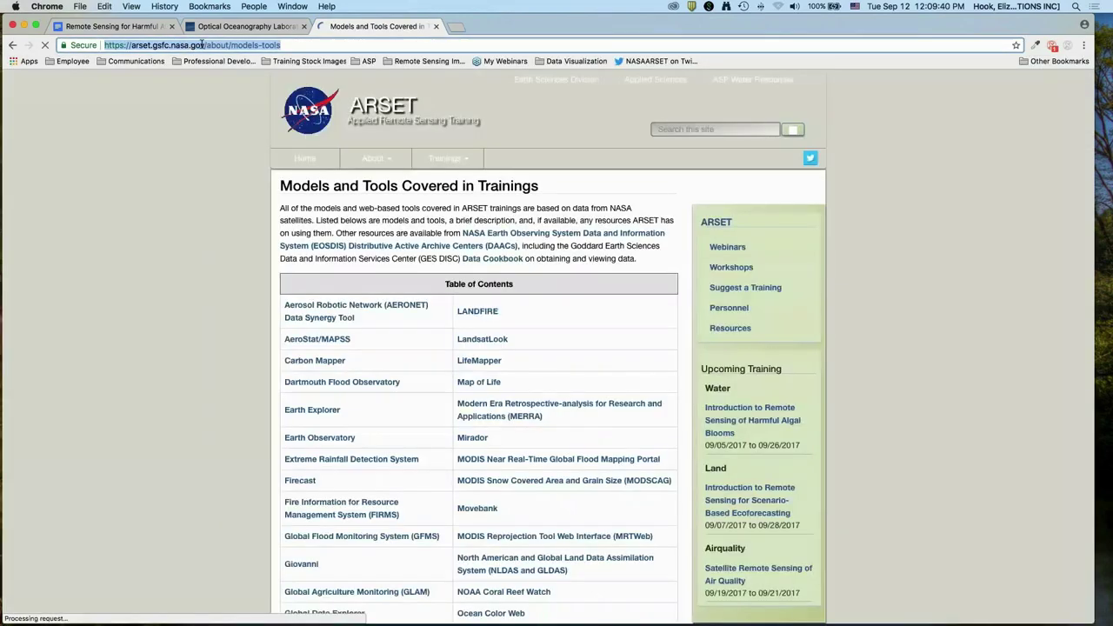
pyautogui.click(113, 26)
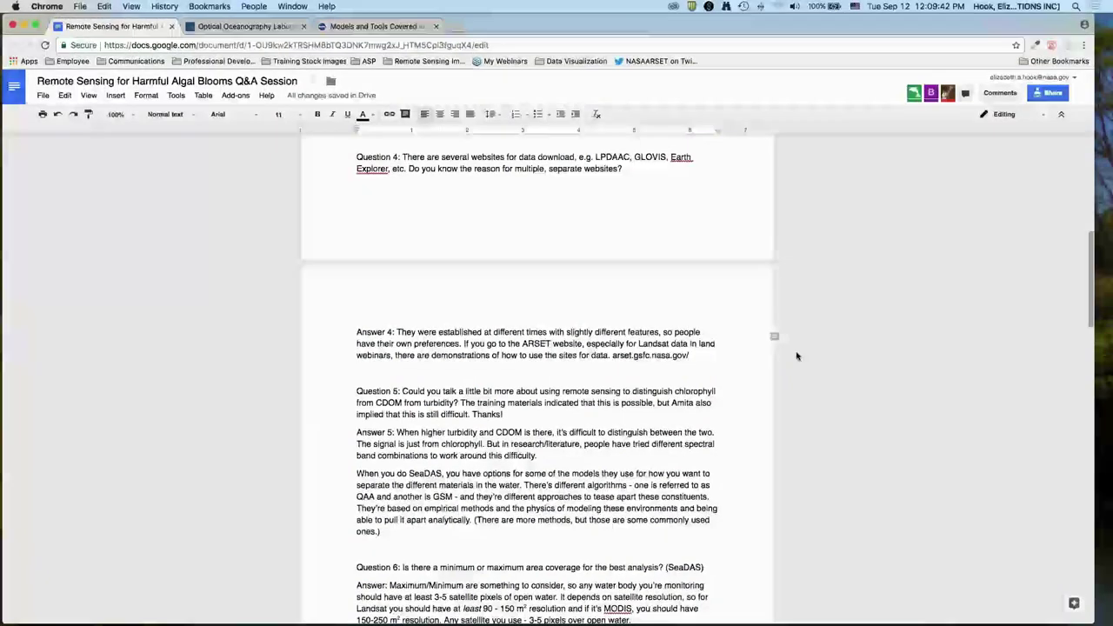
pyautogui.write('https://arset.gsfc.nasa.gov/about/models-tools')
pyautogui.click(432, 367)
pyautogui.hotkey('shift', 'Home')
pyautogui.press('BackSpace')
pyautogui.press('Return')
pyautogui.press('End')
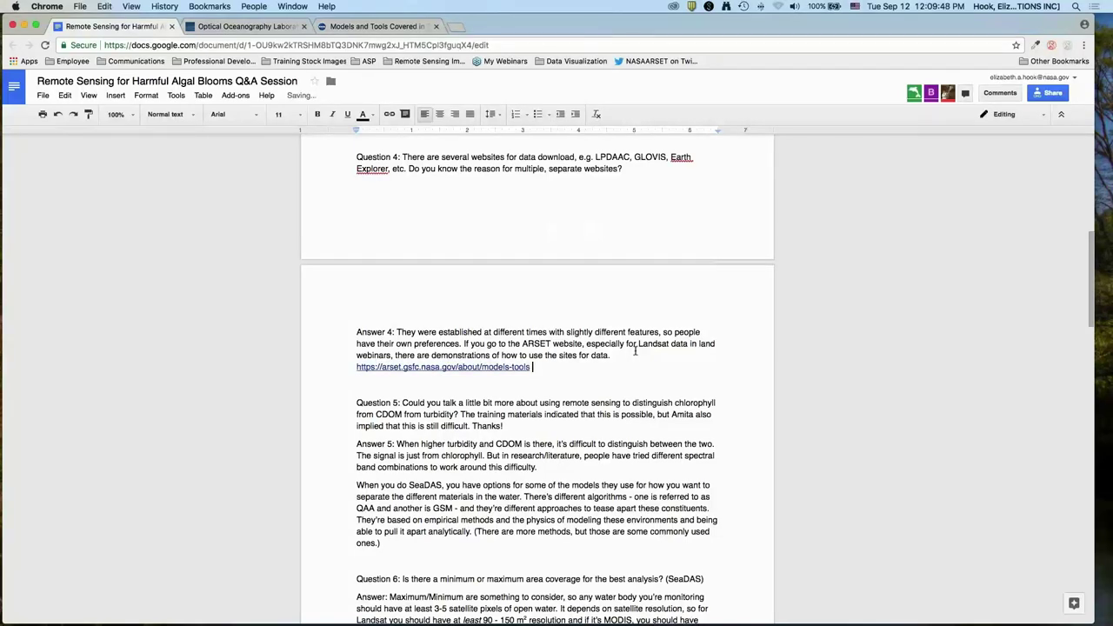
# Follow the ARSET link in Answer 4 with "for a list of tools and demonstrations/case studies using them, as available".
pyautogui.scroll(-3, 605, 321)
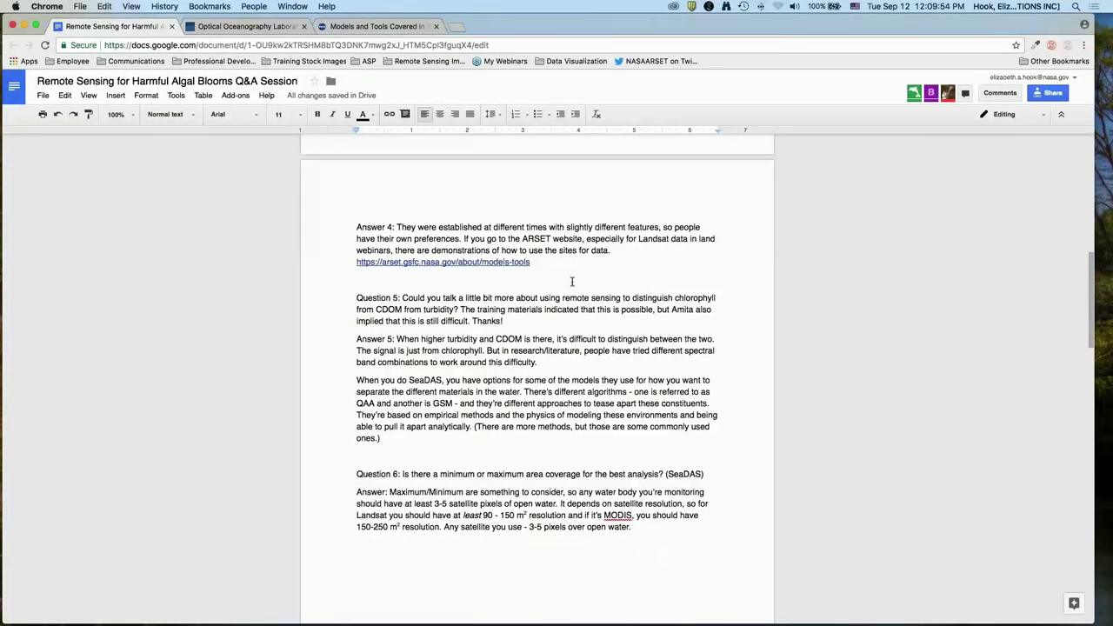
pyautogui.write('for a list of tools and ')
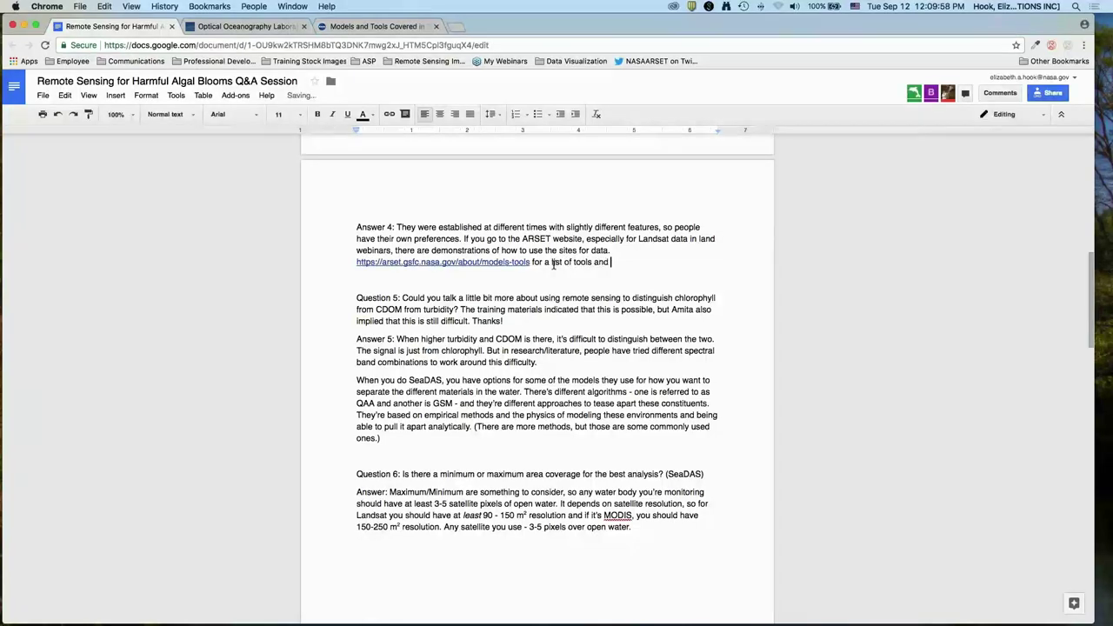
pyautogui.write('demonstrations/case studies using ')
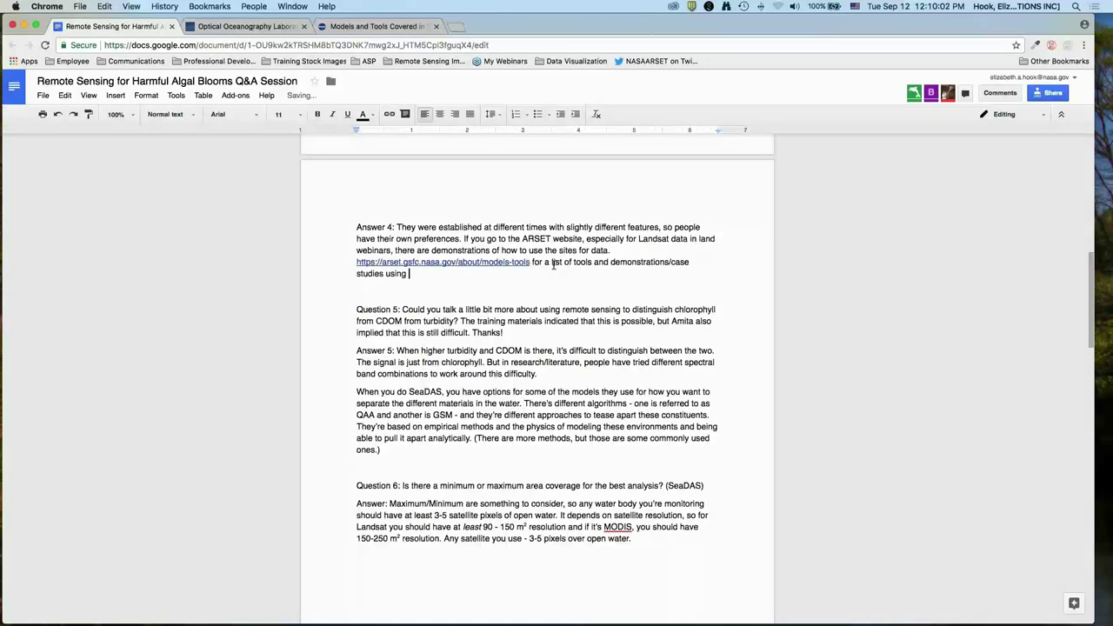
pyautogui.write('them, as available')
pyautogui.click(546, 333)
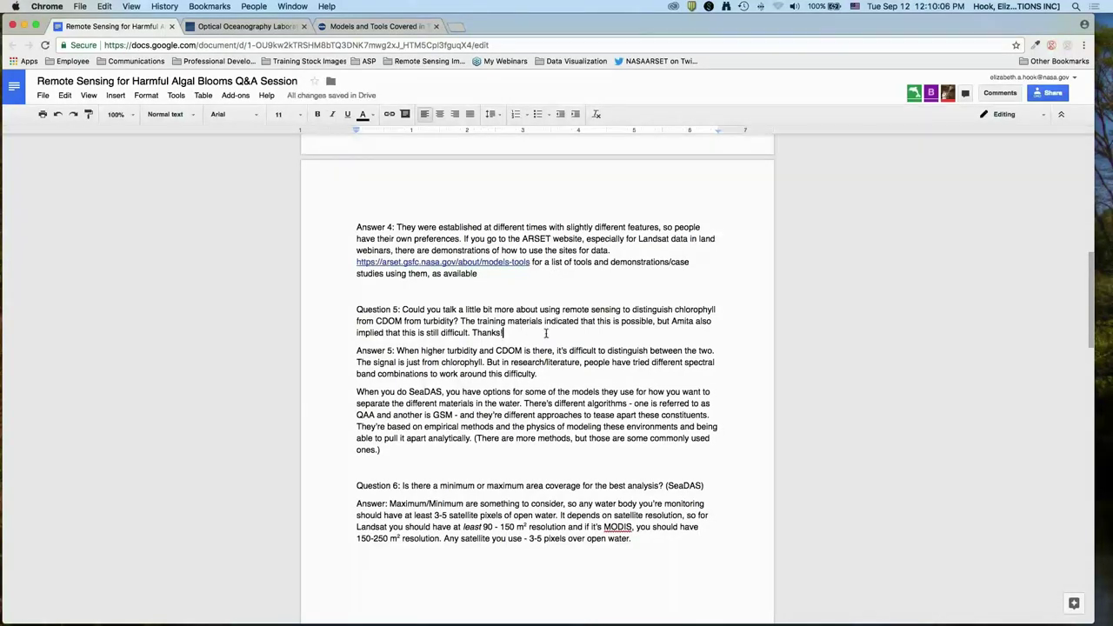
# Answer Question 9: "This is beyond the scope of this webinar, but if you look at altimeter data, and that will provide ocean surface height.".
pyautogui.scroll(-2, 550, 330)
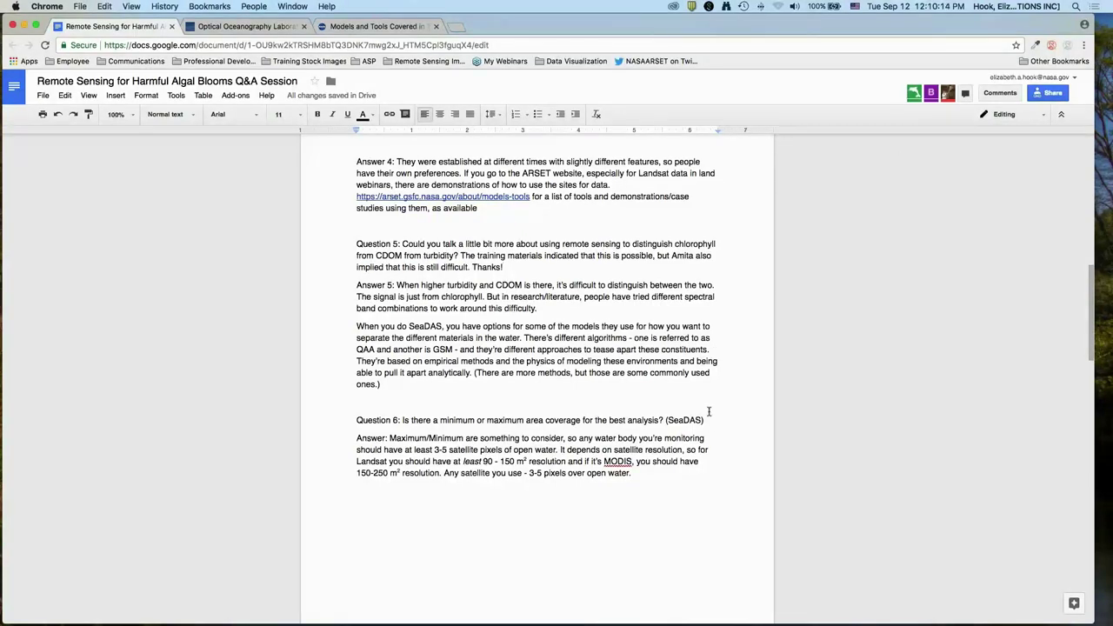
pyautogui.scroll(-2, 704, 404)
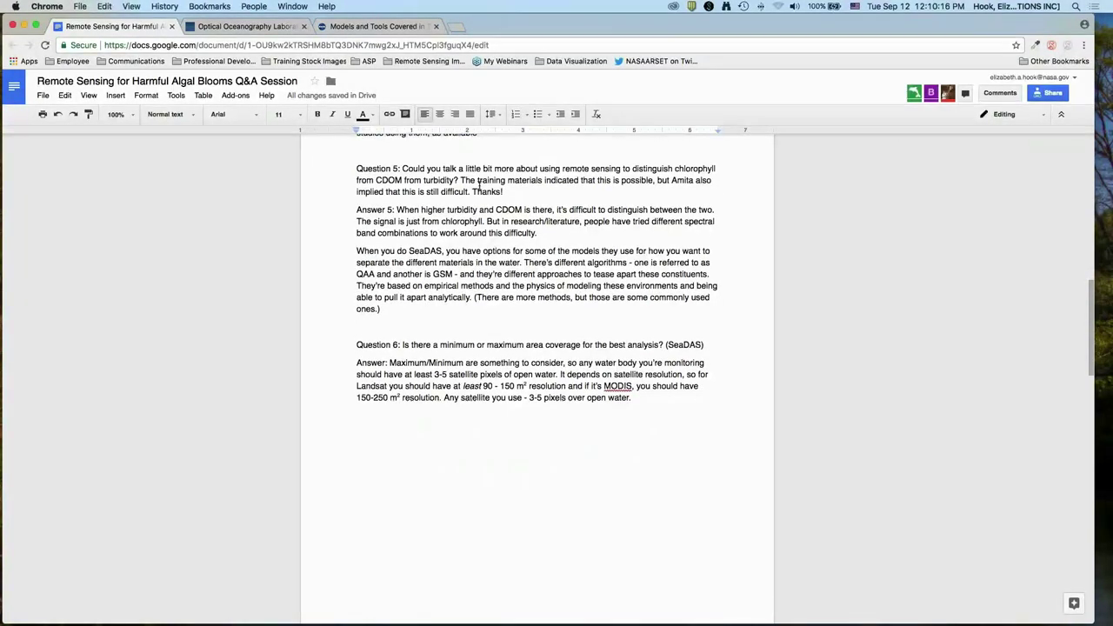
pyautogui.click(562, 194)
pyautogui.scroll(-10, 769, 322)
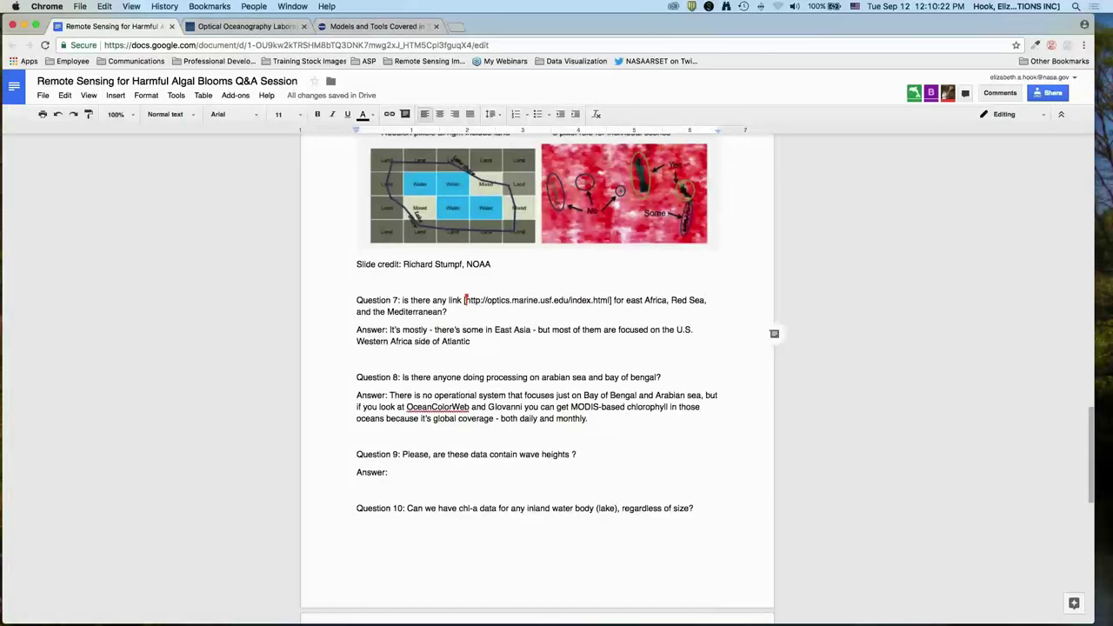
pyautogui.scroll(-5, 443, 437)
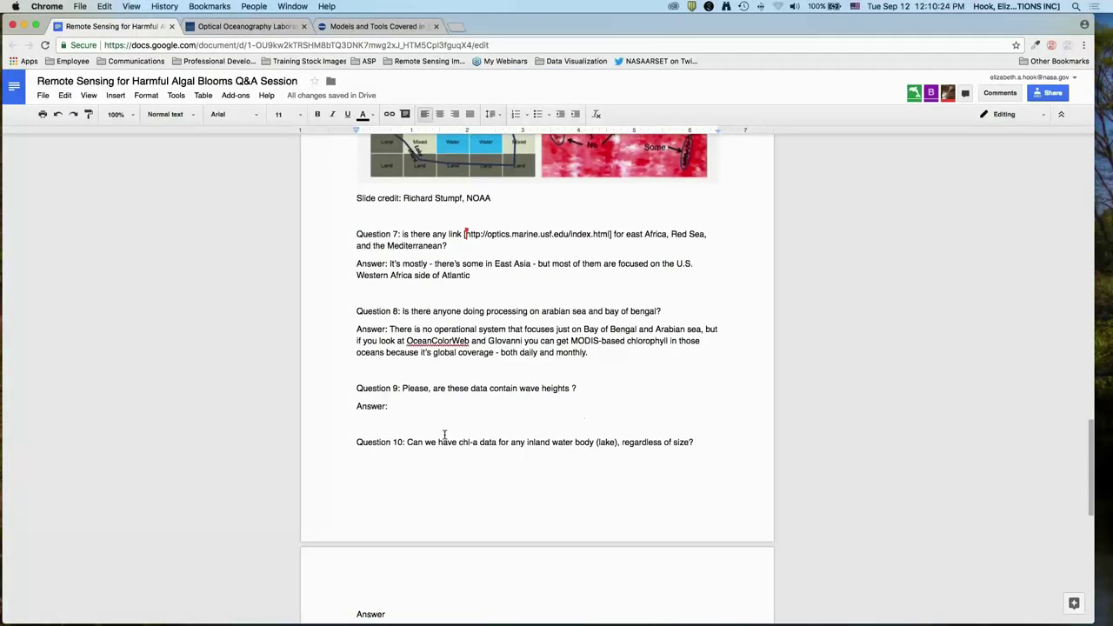
pyautogui.scroll(-3, 461, 365)
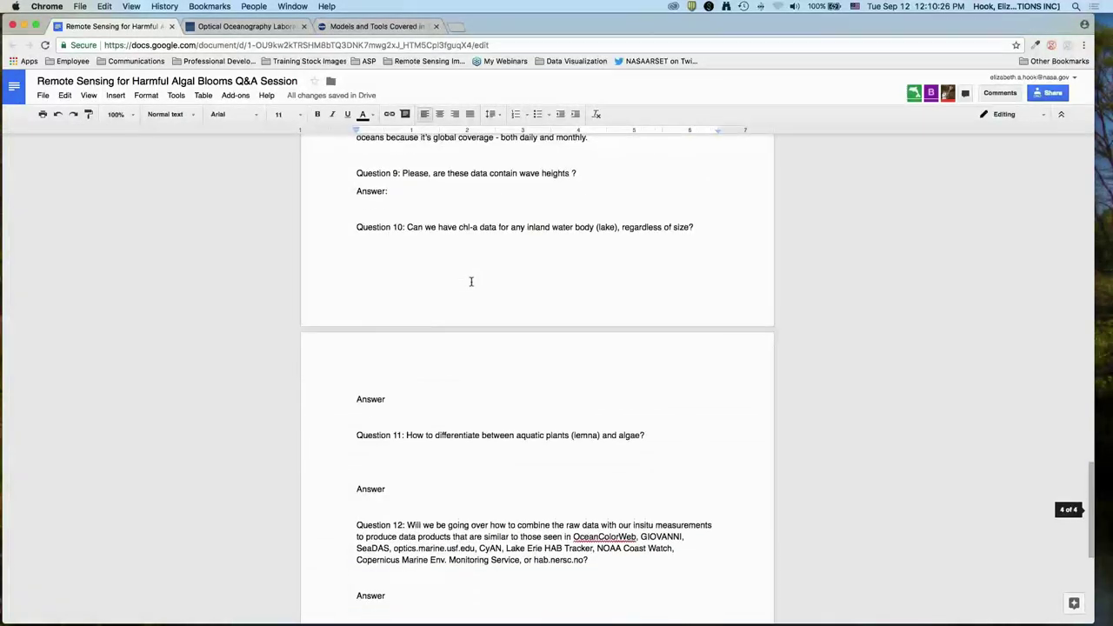
pyautogui.write('T')
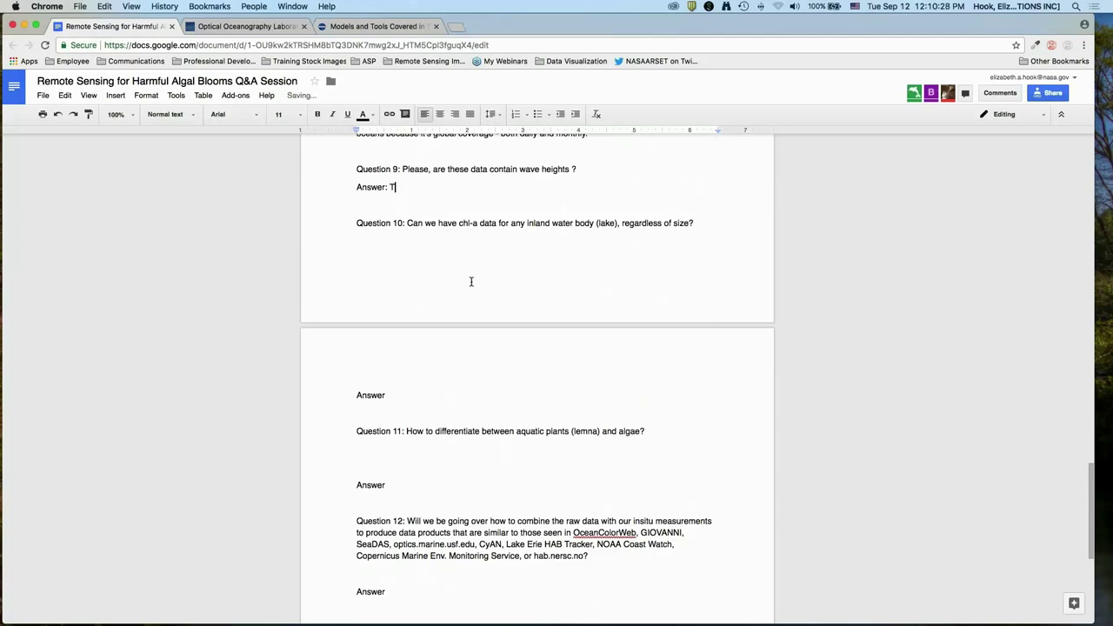
pyautogui.write('his is beyond the scope of this webinar, ')
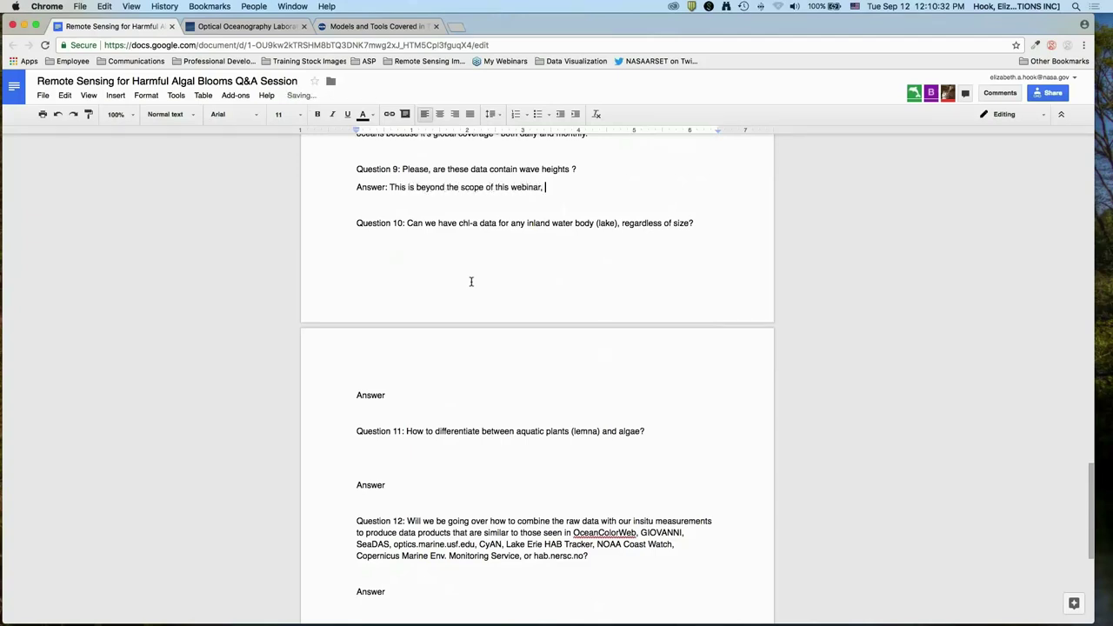
pyautogui.write('but if you look at altimeter data, and that will provide ocean surface height.')
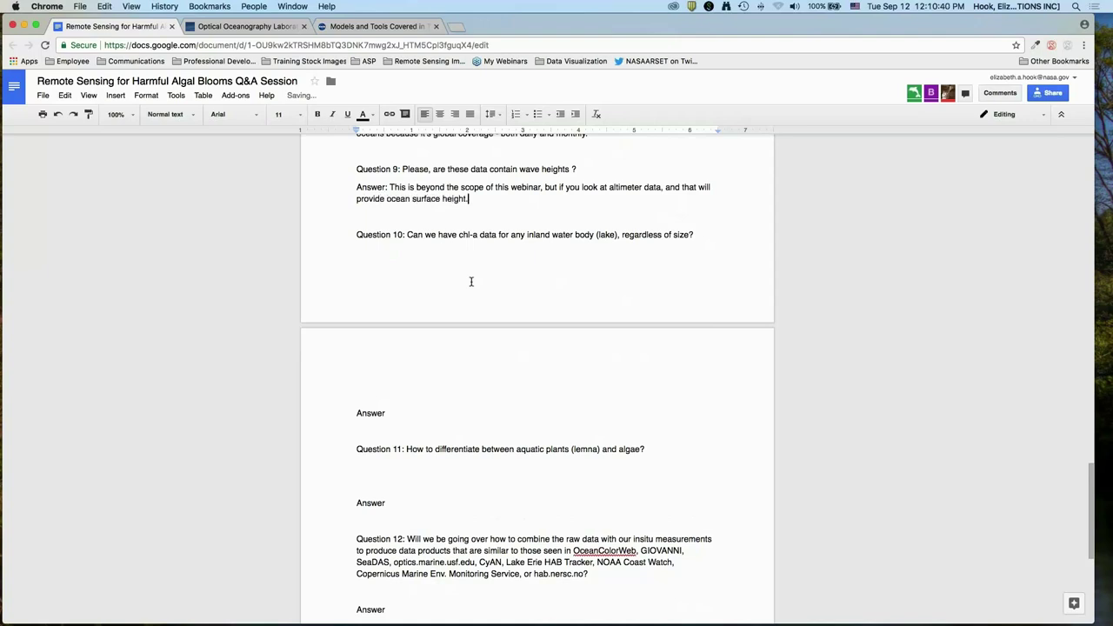
# Begin the answer to Question 10: "From remote sensing, size is very important because it depends on satellite resolution.".
pyautogui.click(484, 409)
pyautogui.write(':F From remote sensing, size is very ')
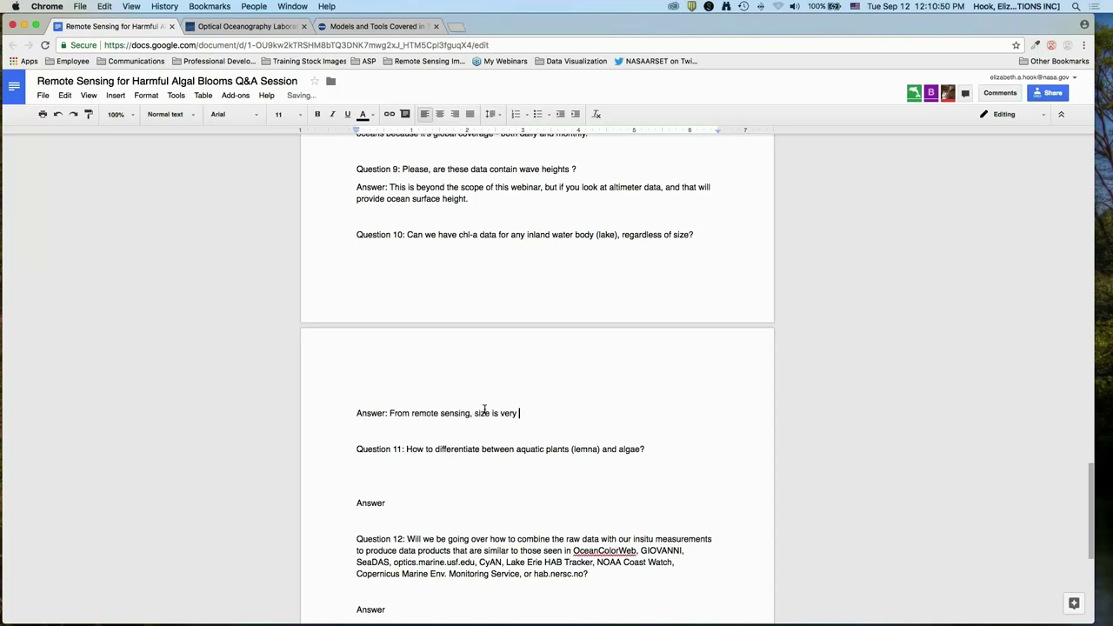
pyautogui.write('important because satdepends')
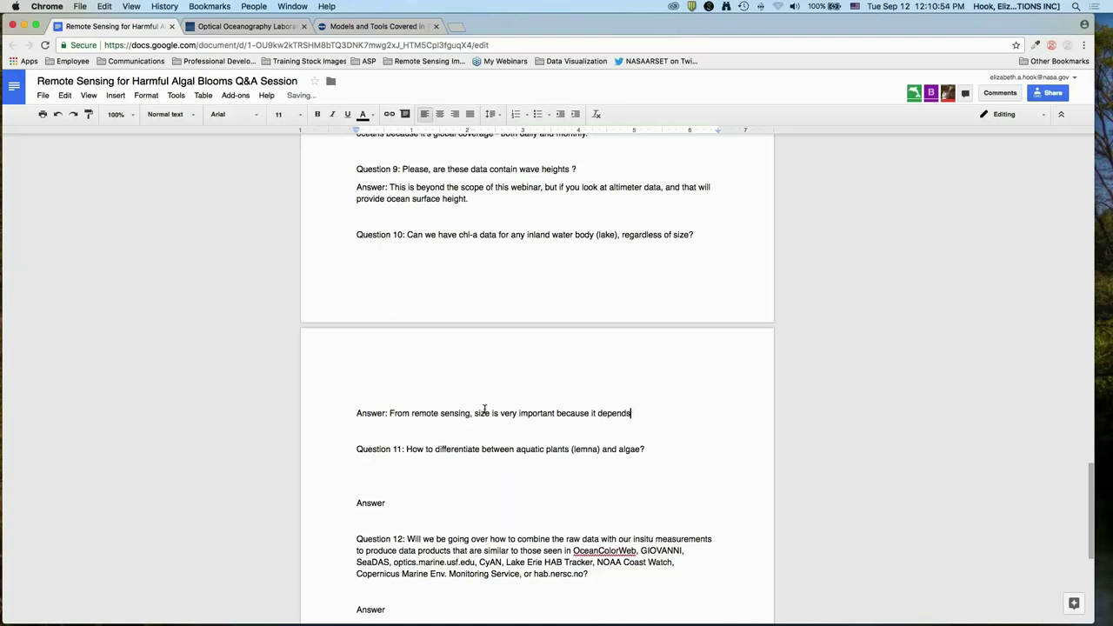
pyautogui.write(' on satellite resolution')
pyautogui.press('Return')
pyautogui.press('BackSpace')
pyautogui.write('.')
pyautogui.press('Return')
# Add to Answer 10: "If the lake or pond is smaller than the satellite pixel, you cannot resolve it and can't use remote sensing to monitor it.".
pyautogui.write('If the ')
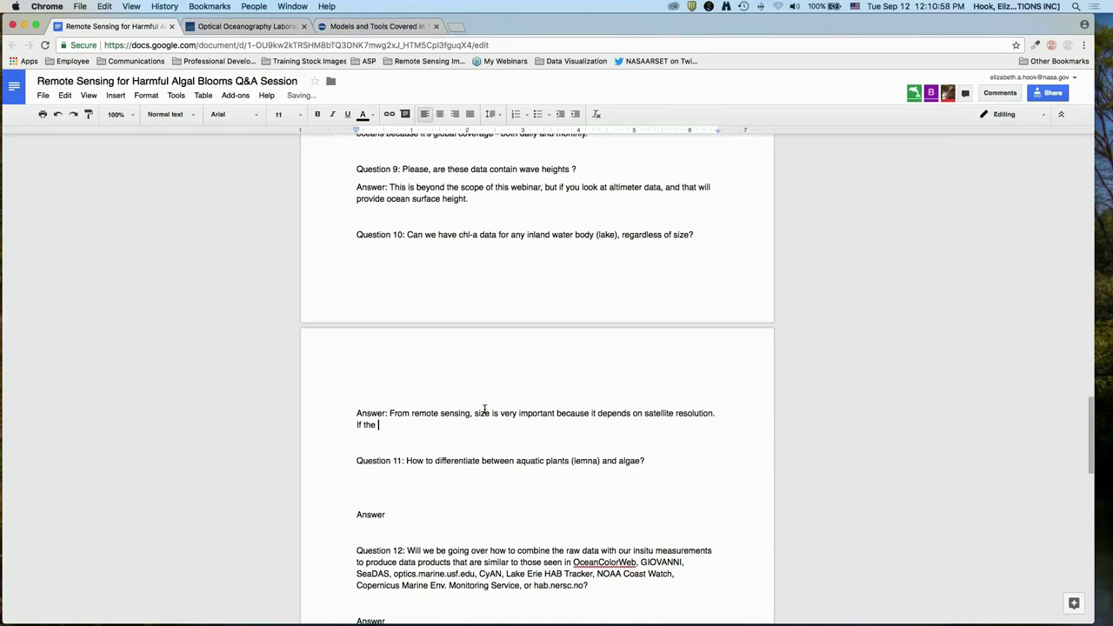
pyautogui.write('lake or pond is sma')
pyautogui.press('BackSpace')
pyautogui.write('smaller than t')
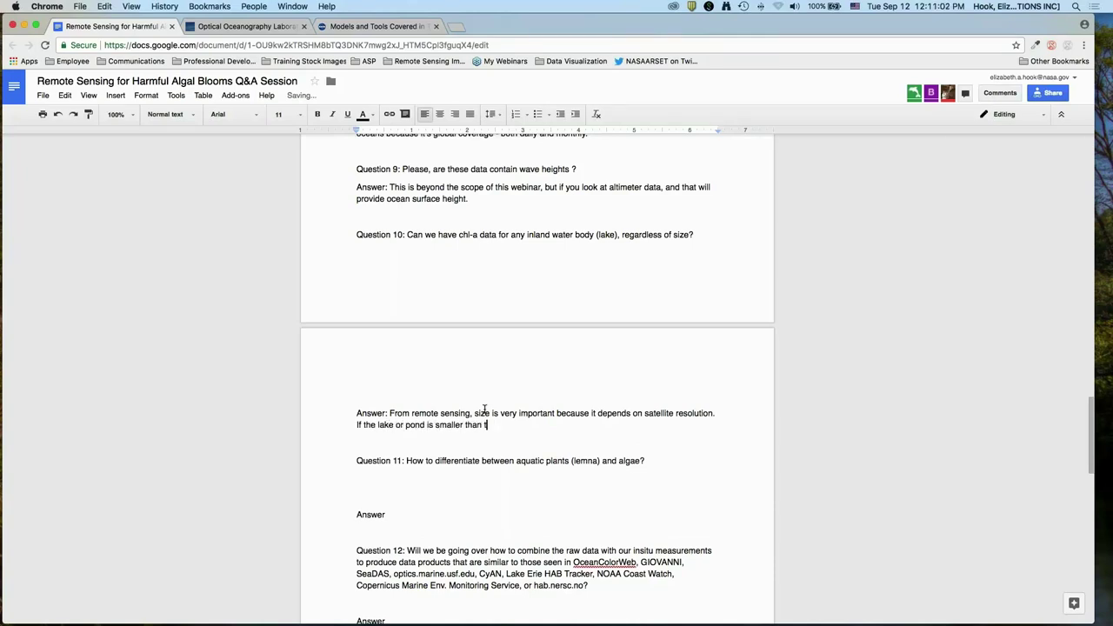
pyautogui.write("he satellite pixel, you cannot resolve it and can't use remo")
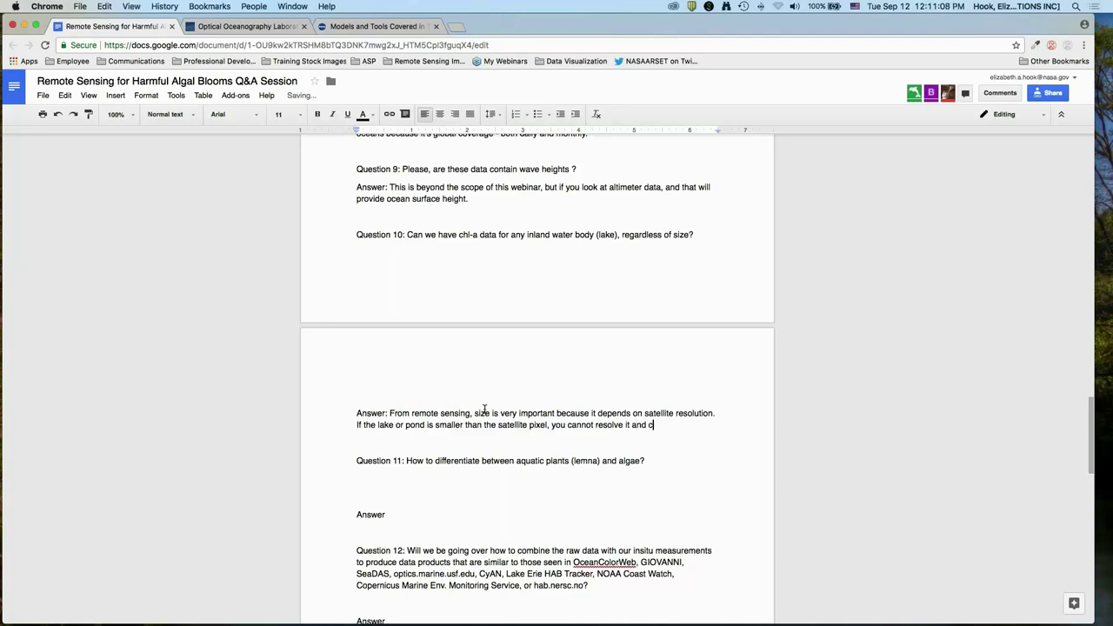
pyautogui.write('nsing to monitor it.')
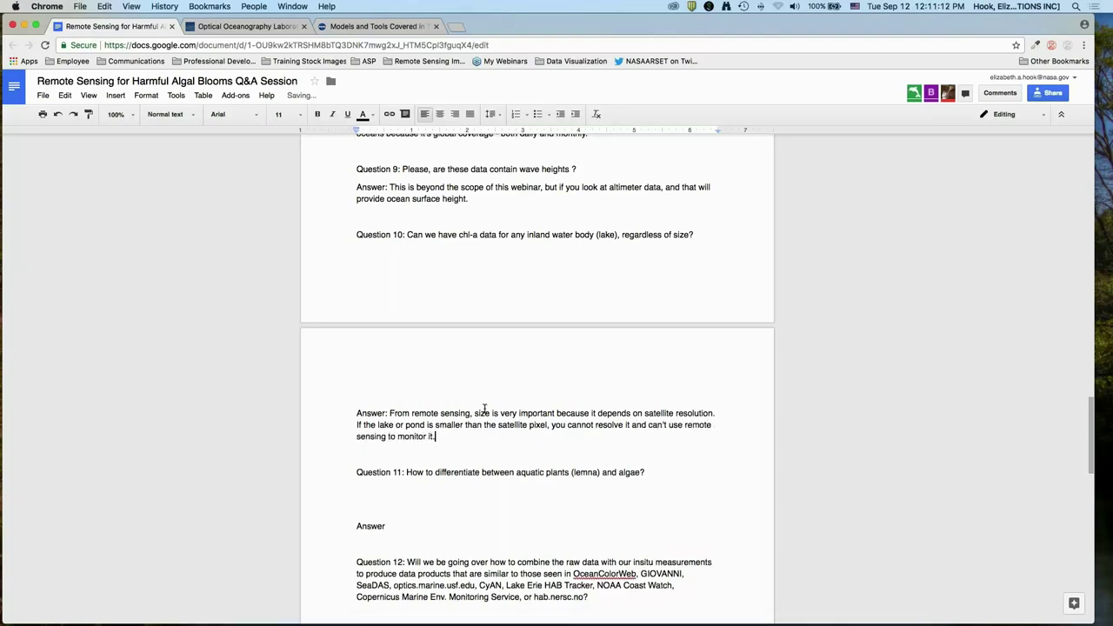
# Remove the blank lines between Question 11 and its Answer label, and end the label with a colon.
pyautogui.click(685, 495)
pyautogui.scroll(-2, 703, 469)
pyautogui.press('Delete')
pyautogui.press('BackSpace')
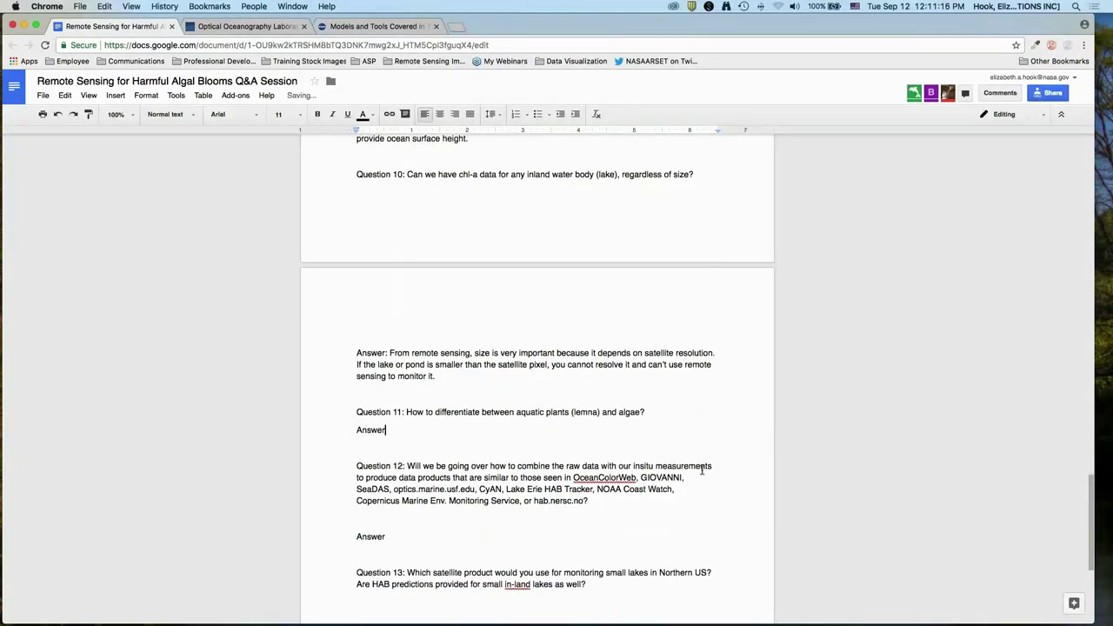
# Review the answer to Question 6, the Radiation and Water Bodies slide below it, and the answers to Questions 7 to 9.
pyautogui.scroll(5, 703, 470)
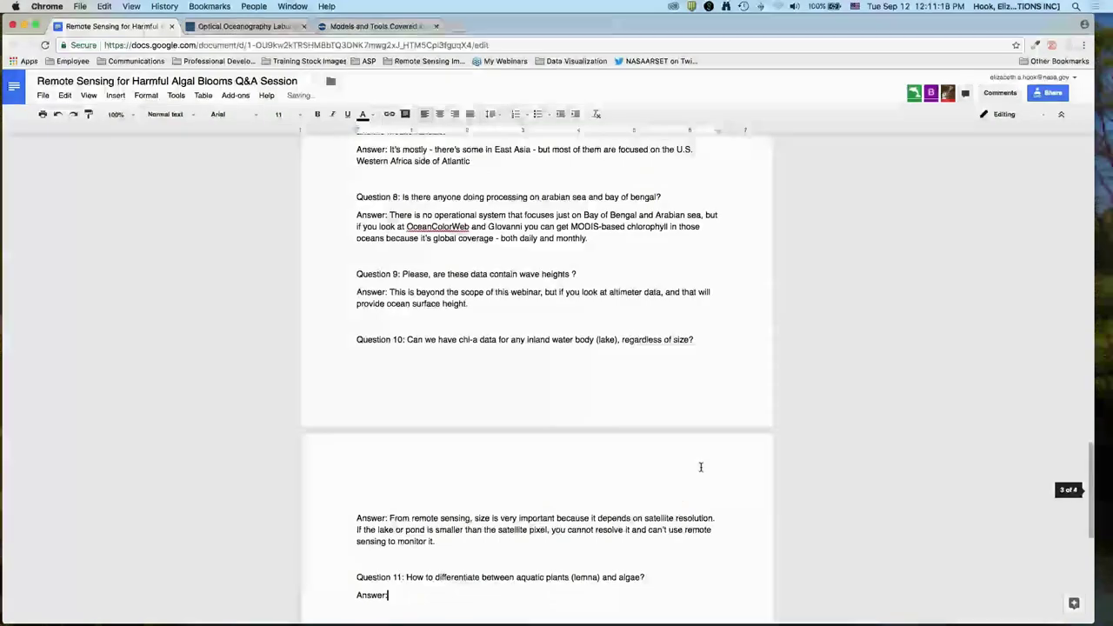
pyautogui.scroll(8, 708, 450)
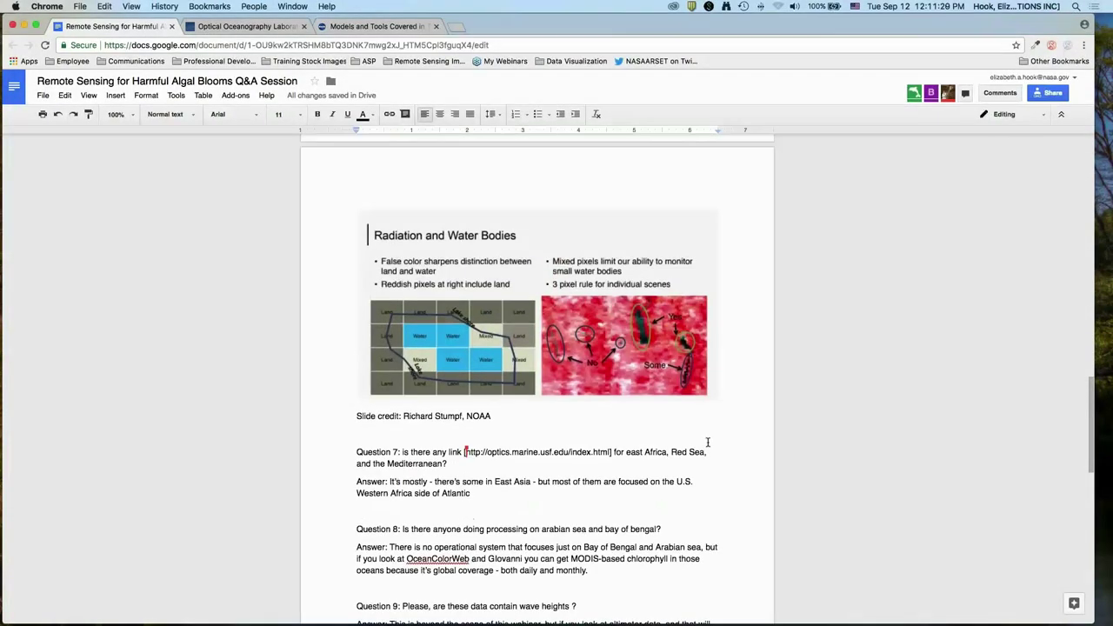
pyautogui.scroll(2, 705, 440)
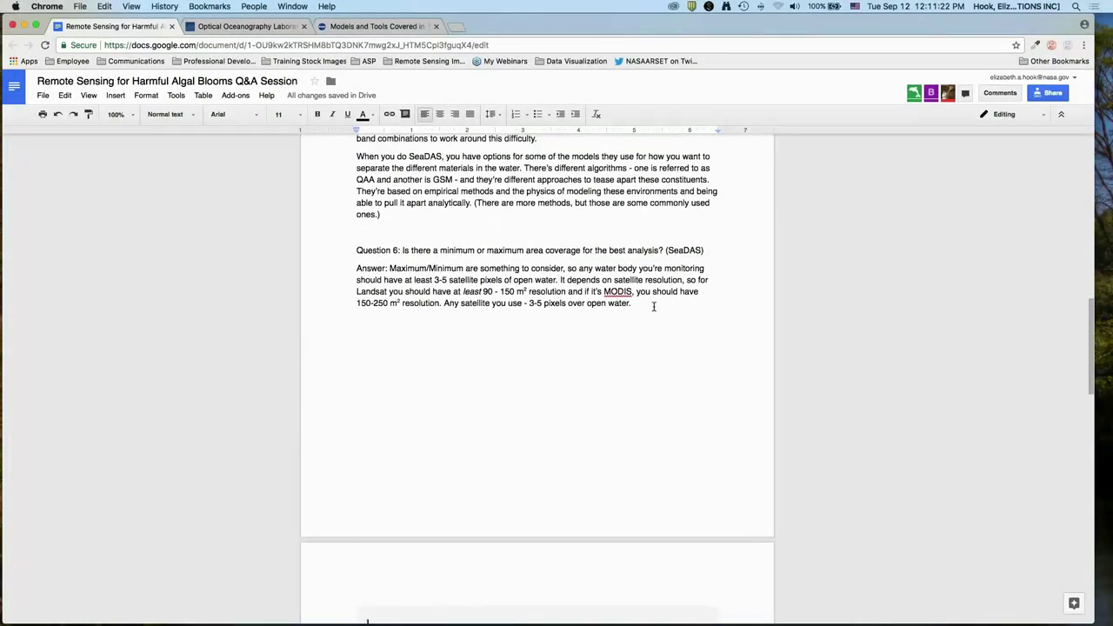
pyautogui.moveTo(632, 303); pyautogui.dragTo(333, 266)
pyautogui.click(356, 267)
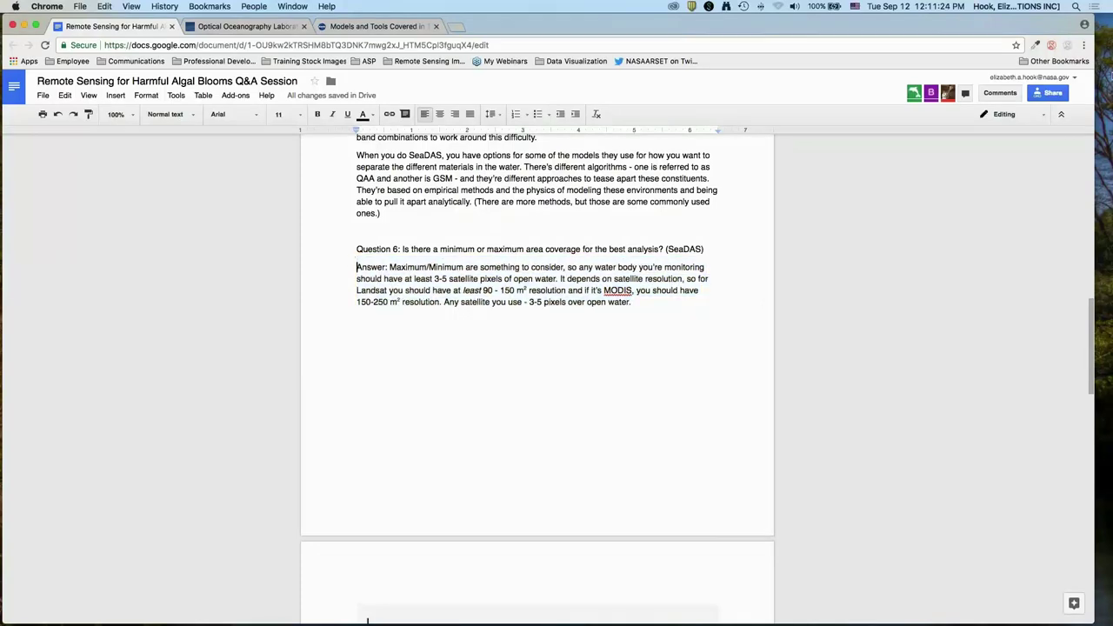
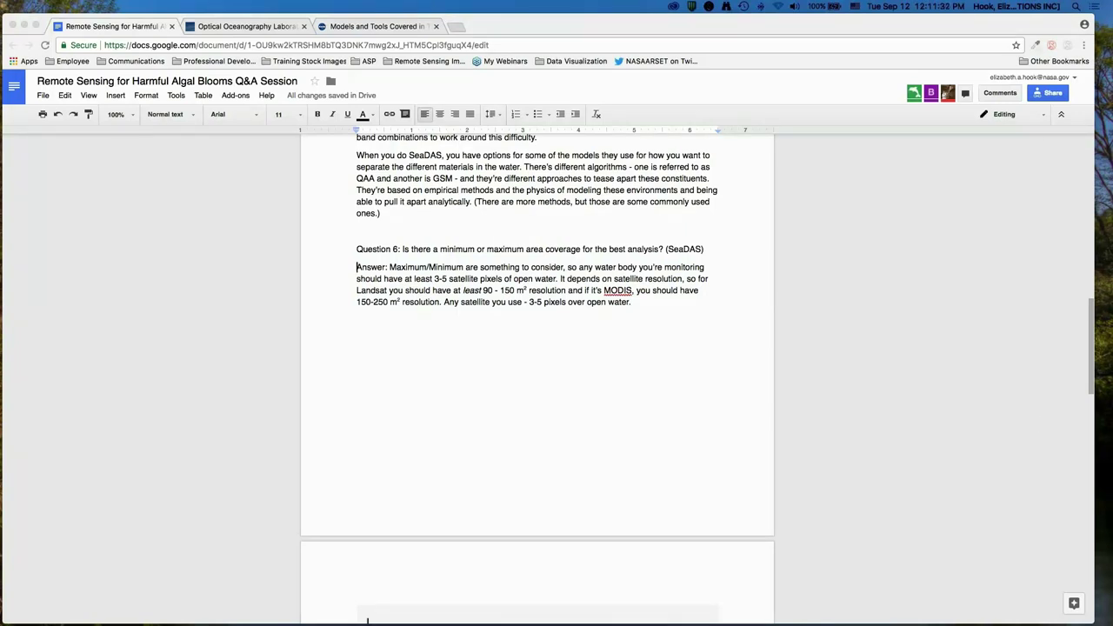
pyautogui.click(681, 315)
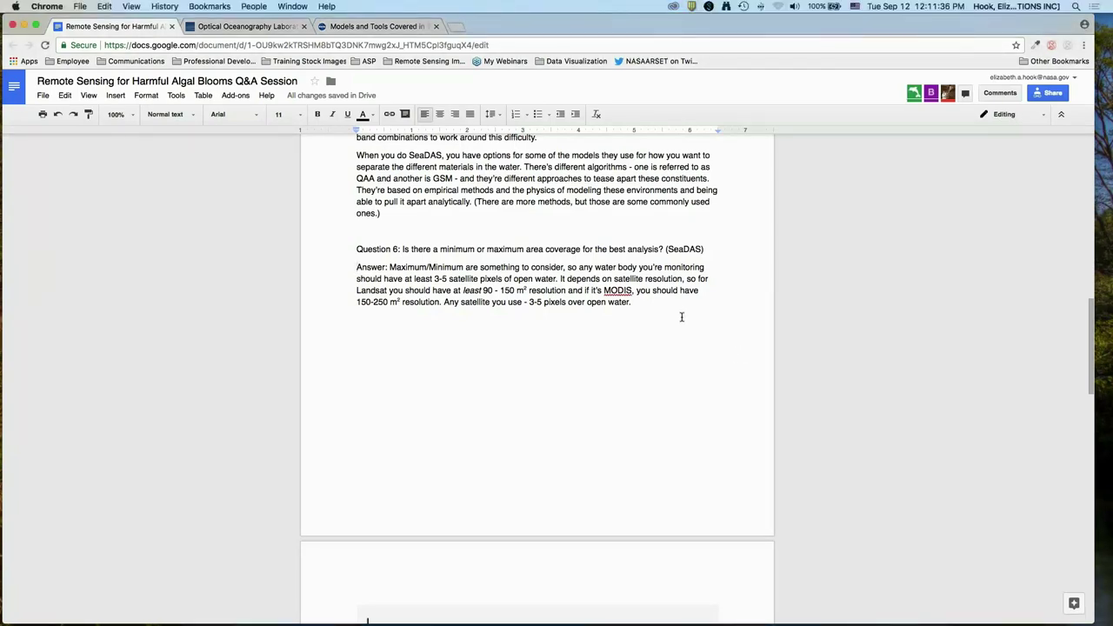
pyautogui.scroll(-5, 701, 336)
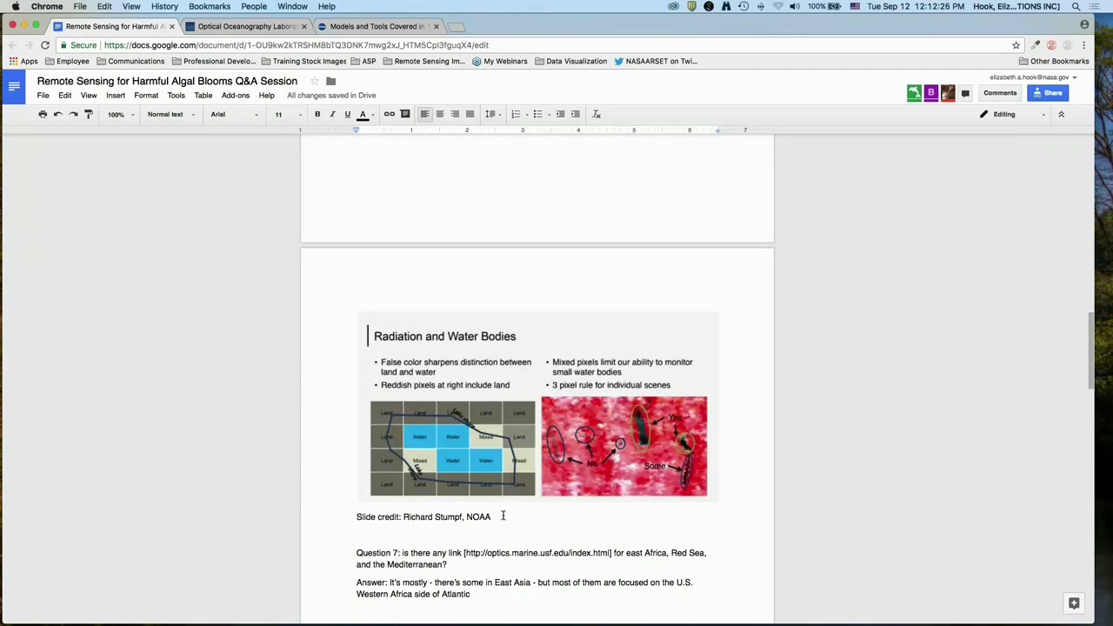
pyautogui.scroll(-1, 503, 516)
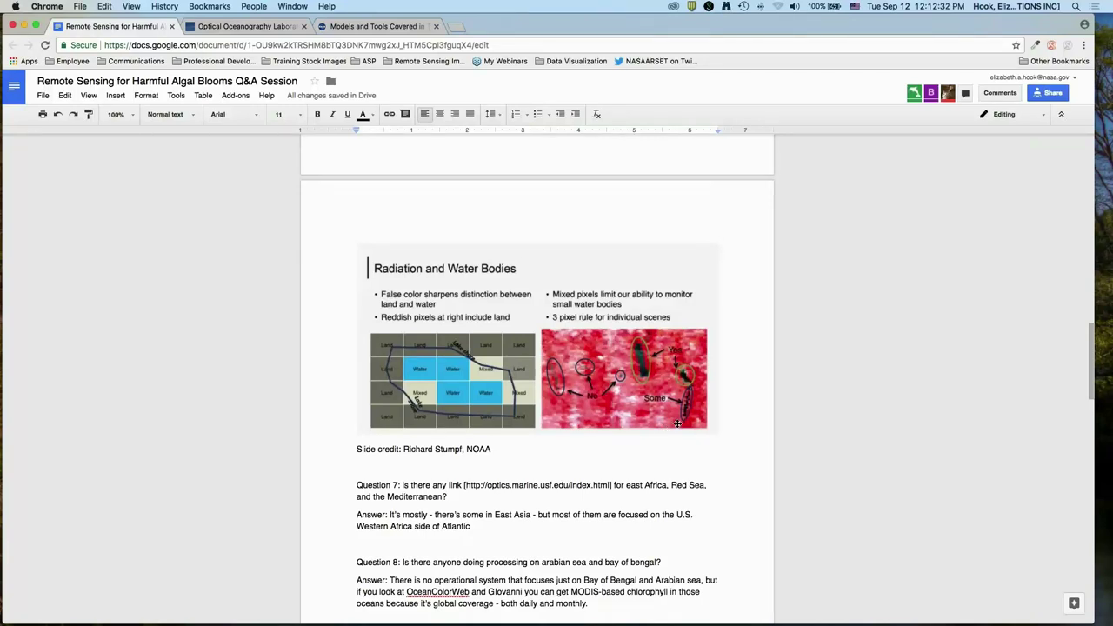
pyautogui.scroll(-3, 675, 433)
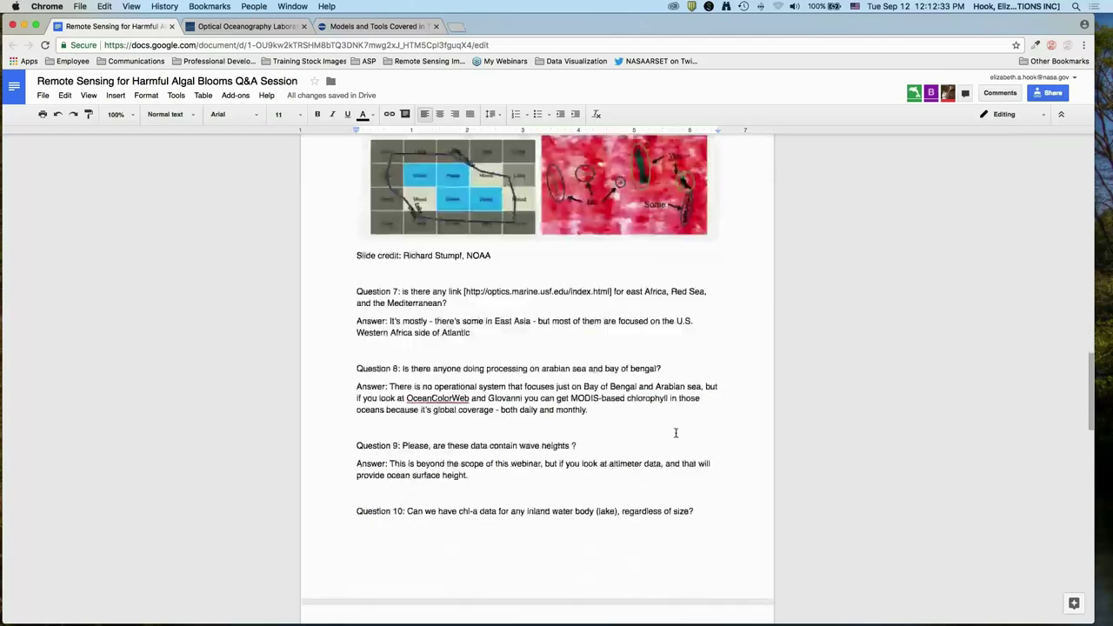
# Add a colon after the Answer label of Question 12 and remove the blank line above it.
pyautogui.scroll(-10, 676, 432)
pyautogui.click(543, 408)
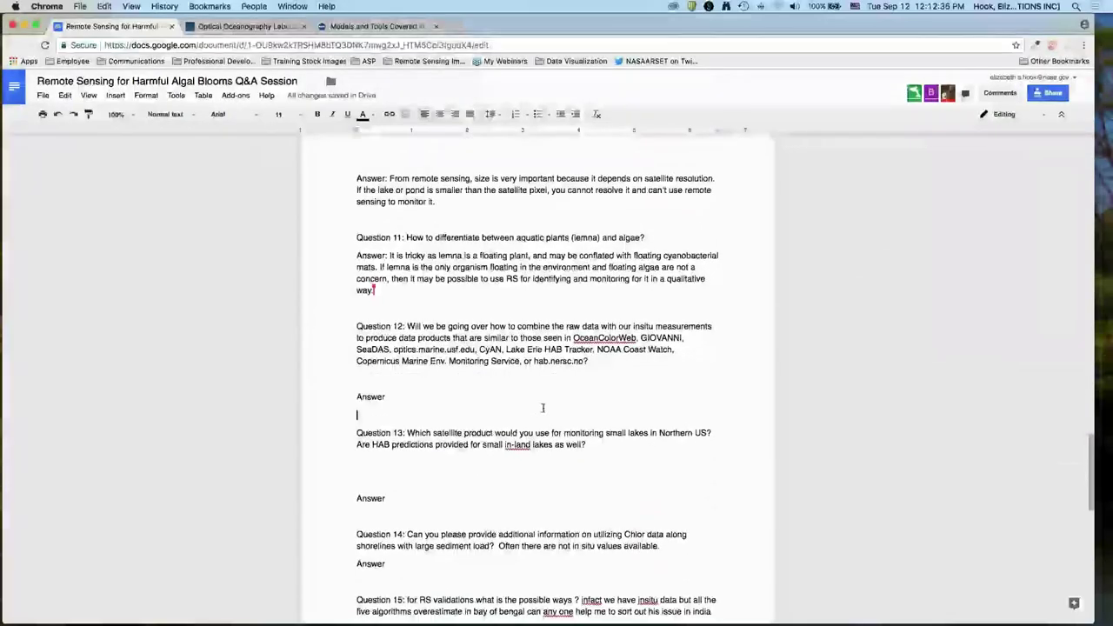
pyautogui.write(':')
pyautogui.press('Up')
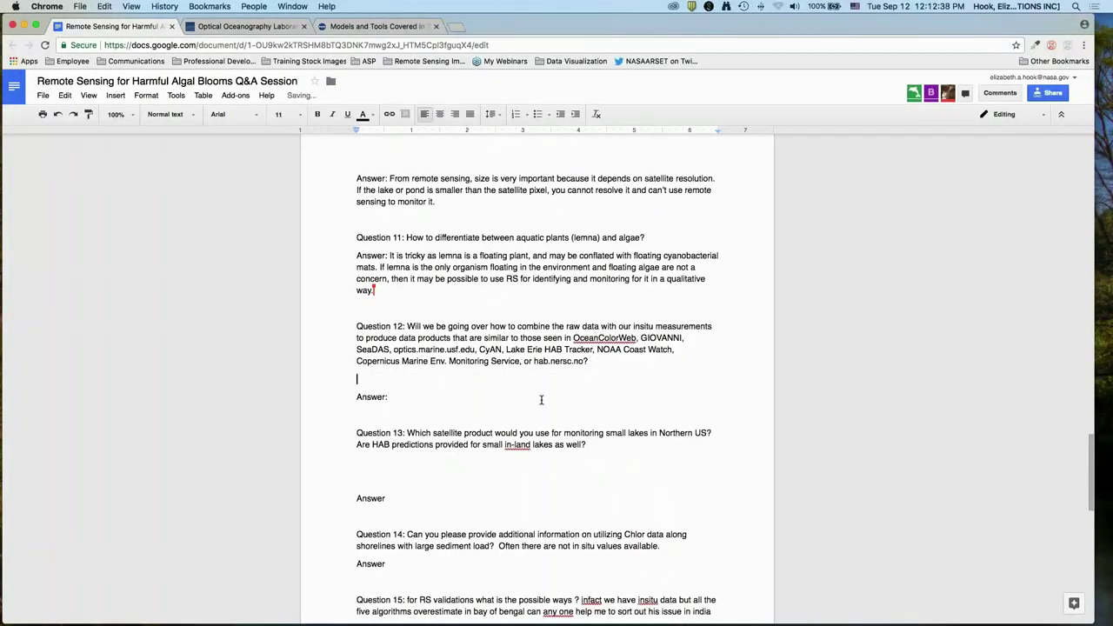
pyautogui.press('BackSpace')
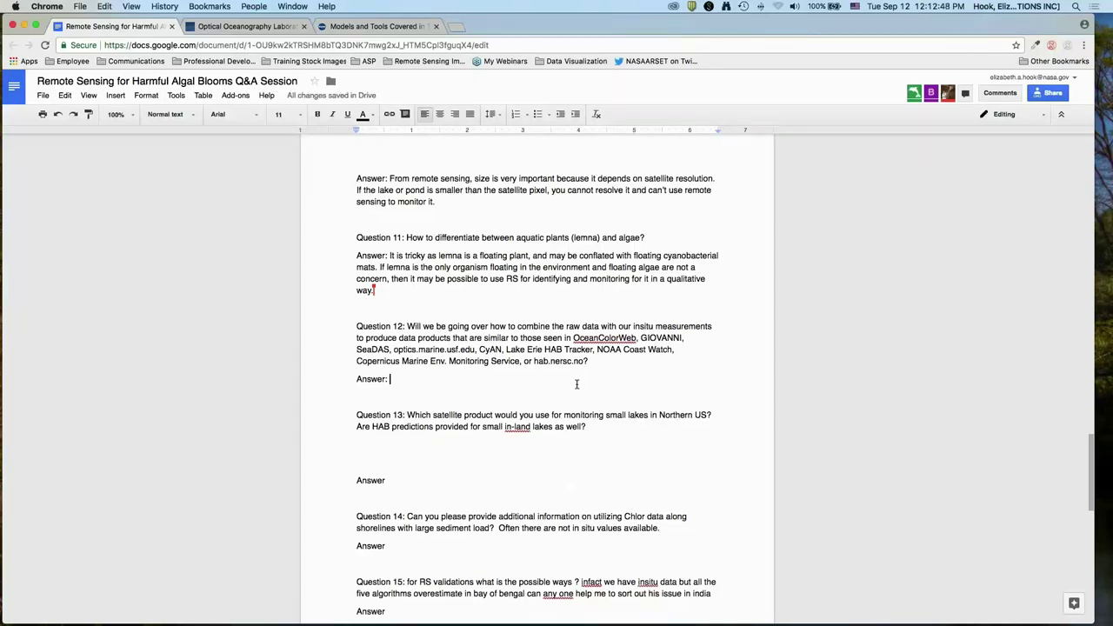
# Begin the answer to Question 12: "Because this is an introductory webinar, we won't cover that in particular.".
pyautogui.write('Because this is an introductory')
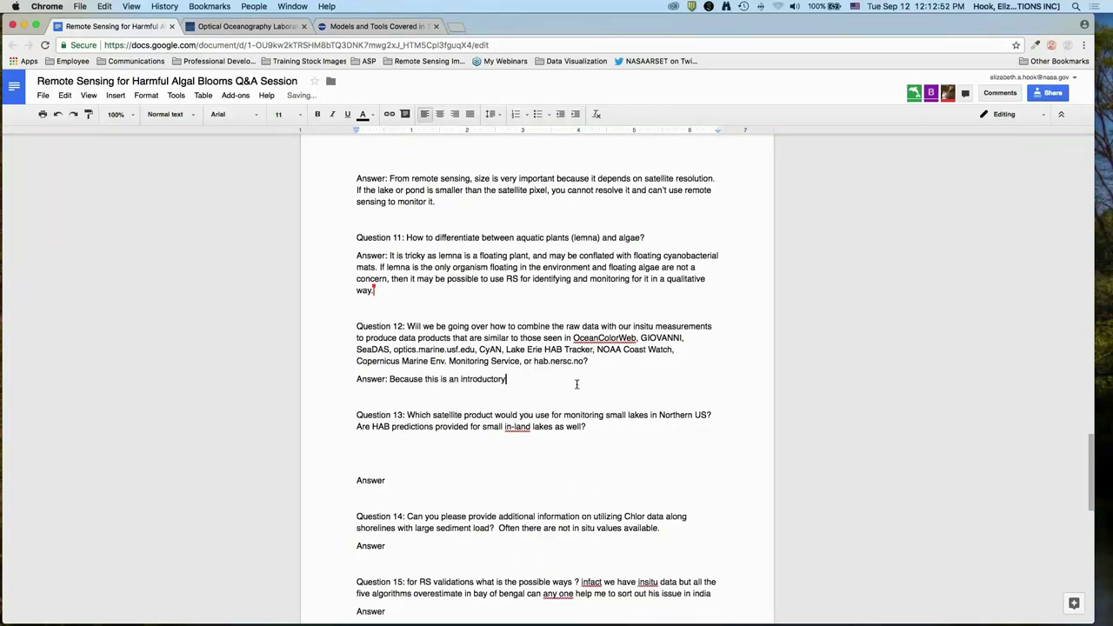
pyautogui.write(" webinar, we won't cover that in particular")
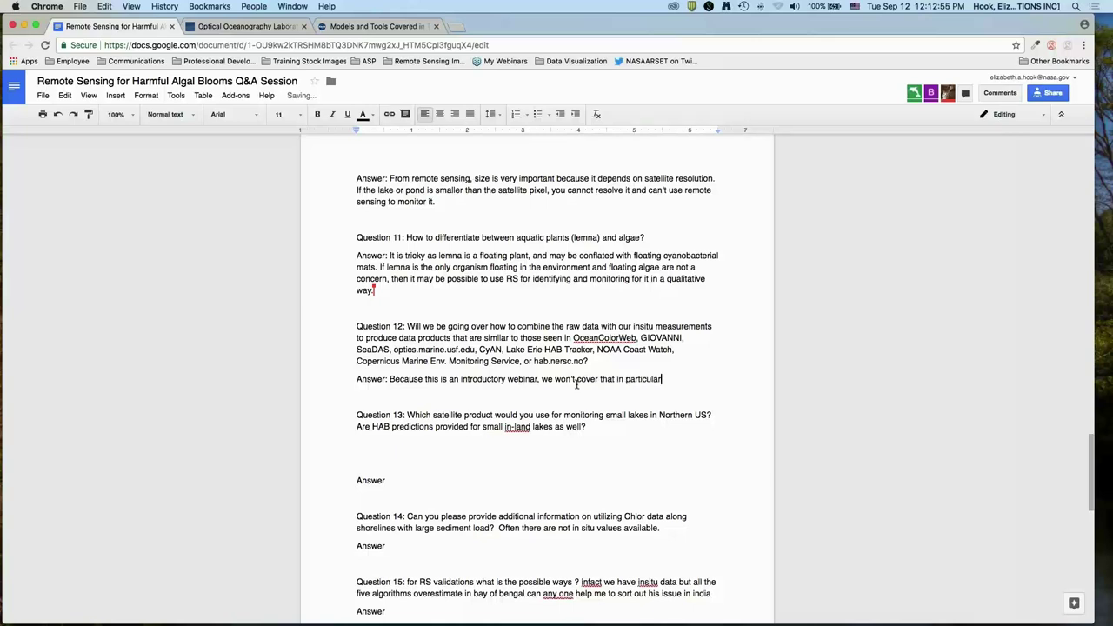
pyautogui.write('. But we can provid')
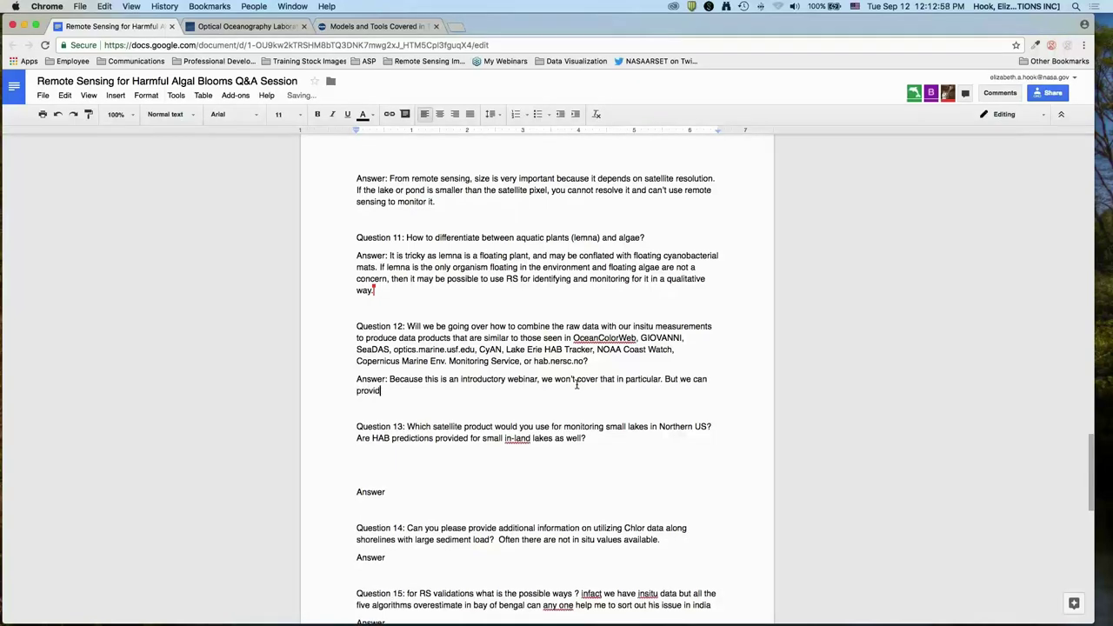
# Add to Answer 12: "But we can provide you with some literature references on how it is done. That would be an advanced webinar topic".
pyautogui.write('e you with some iiterature references on h')
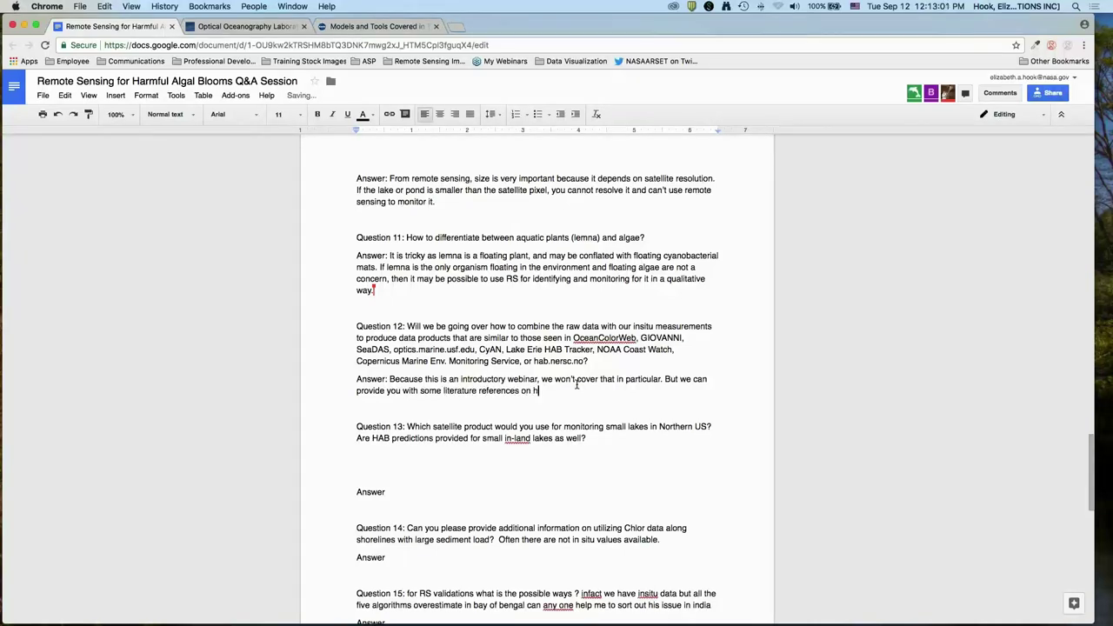
pyautogui.write('ow it is done. That would be an advanced webinar topic.')
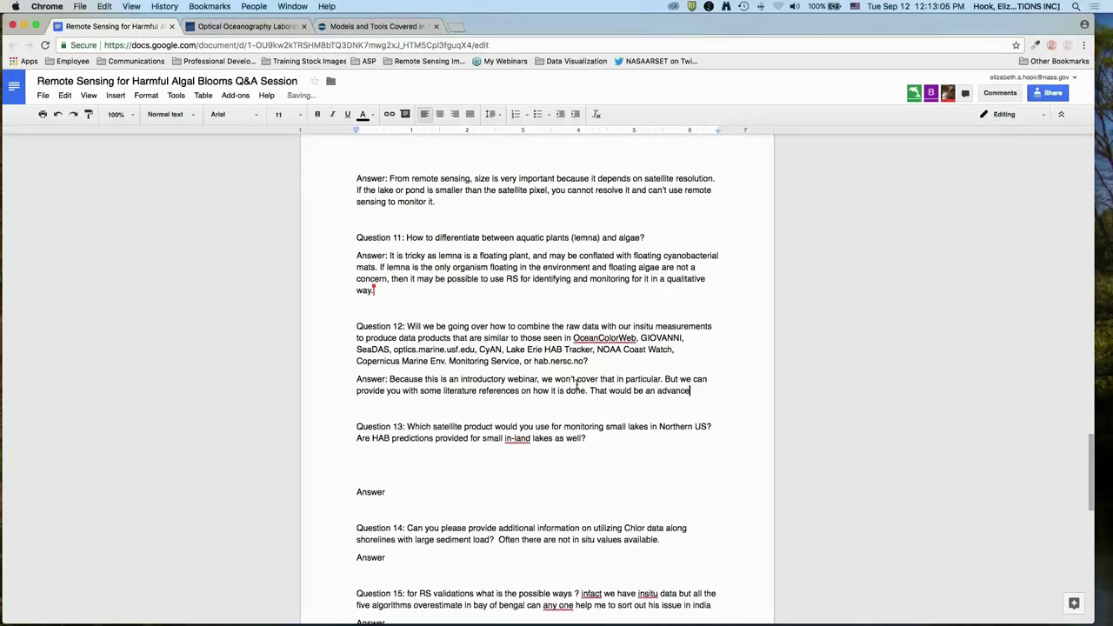
pyautogui.press('BackSpace')
# Complete Answer 12 with ", where we show you how to combine in situ data and remote sensing data - or how to develop your own algorithm.".
pyautogui.write(', where w')
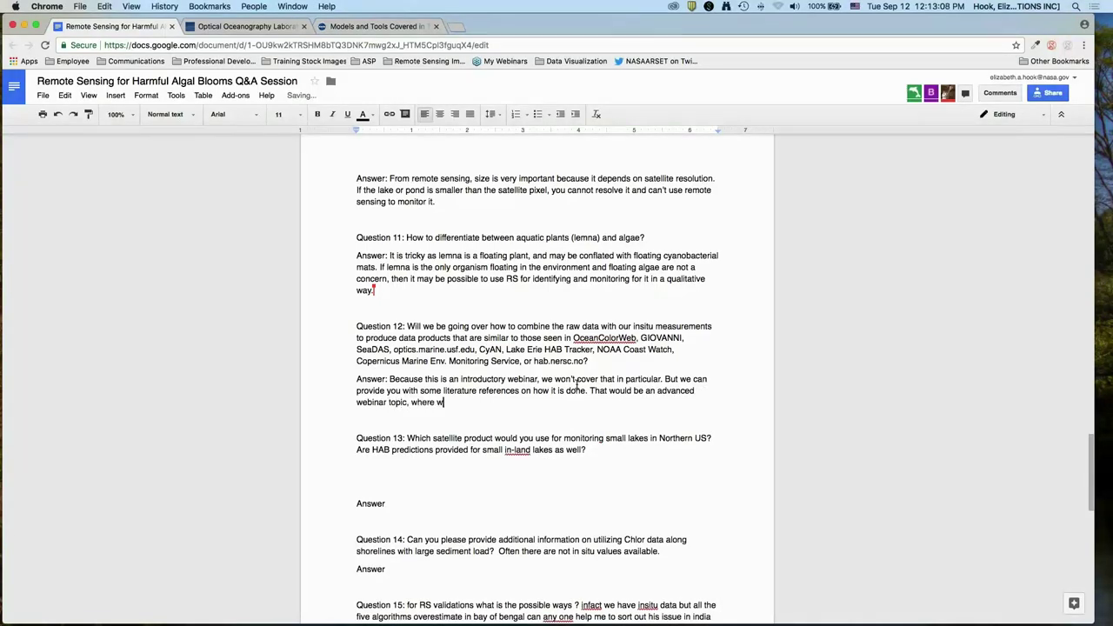
pyautogui.write('e show you how to combine in situ d')
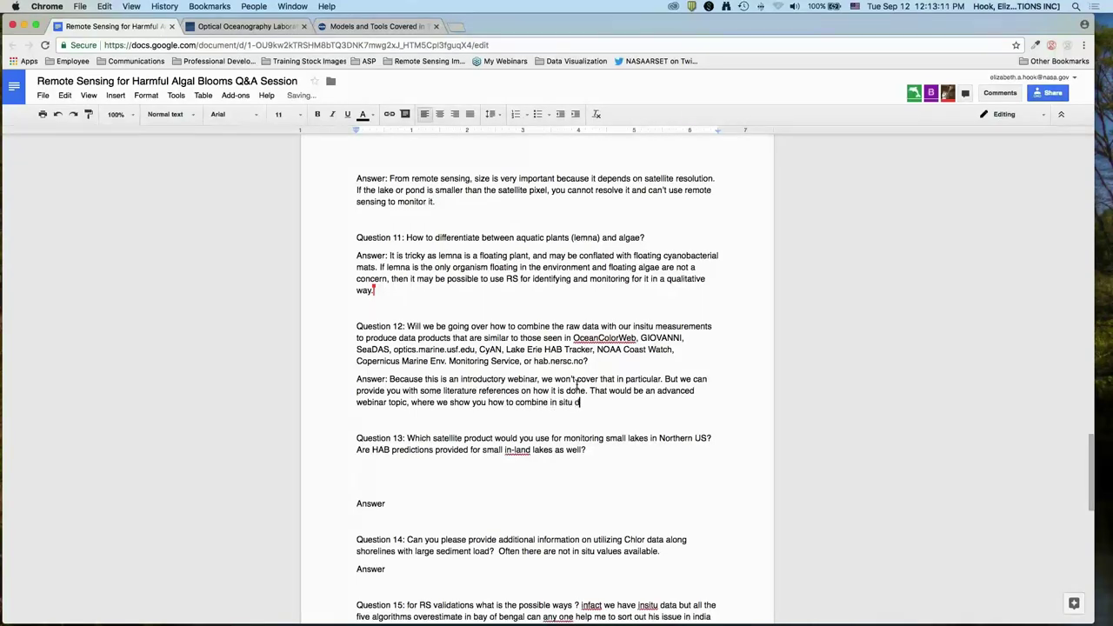
pyautogui.write('ata and remote sensing data - or how to ')
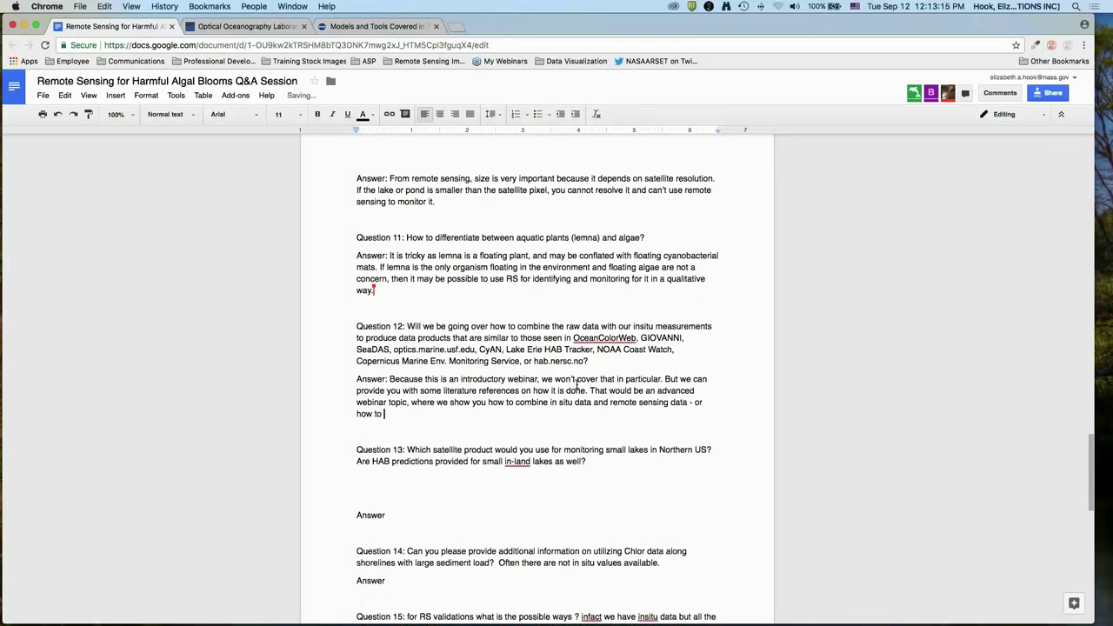
pyautogui.write('develop your own algorithm.')
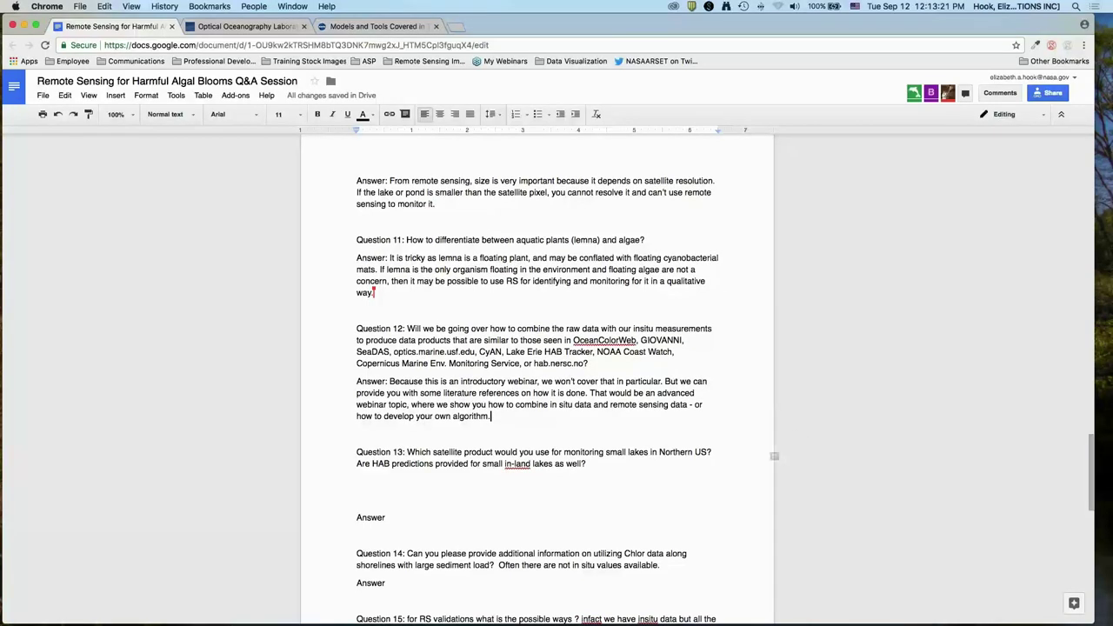
# Remove the blank lines between Question 13 and its Answer label, and add a colon after the Answer label of Question 14.
pyautogui.click(583, 491)
pyautogui.press('BackSpace')
pyautogui.press('BackSpace')
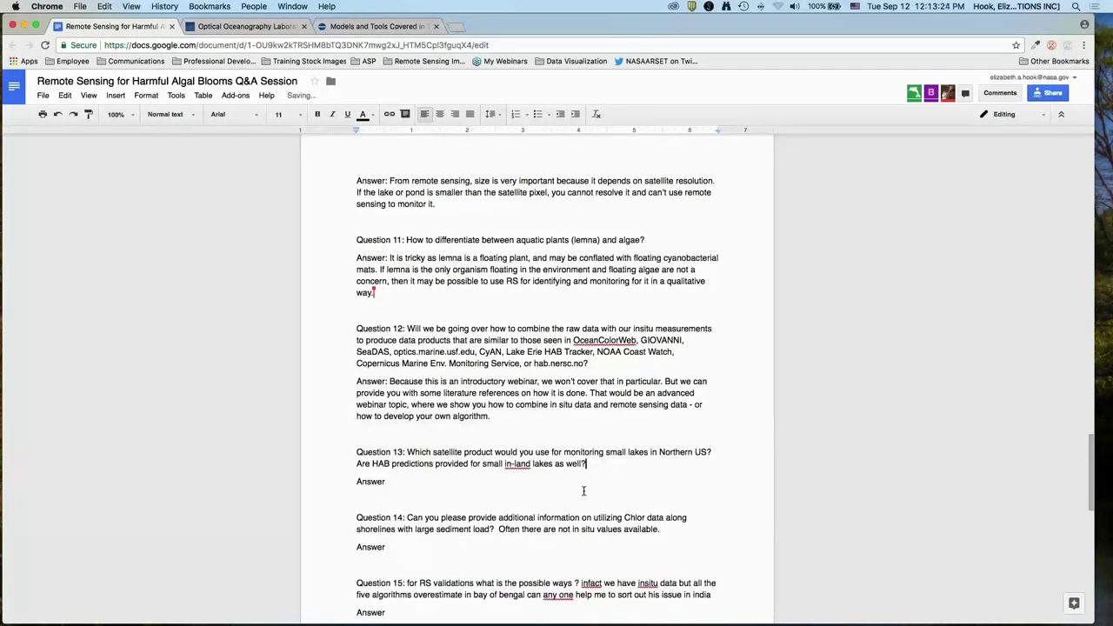
pyautogui.click(556, 490)
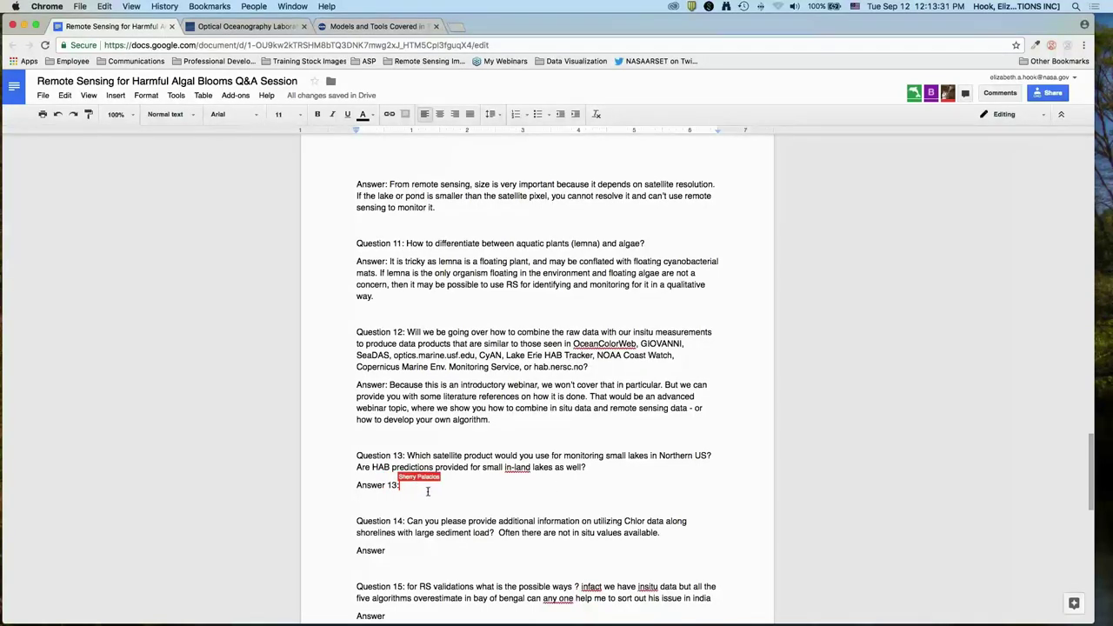
pyautogui.click(502, 552)
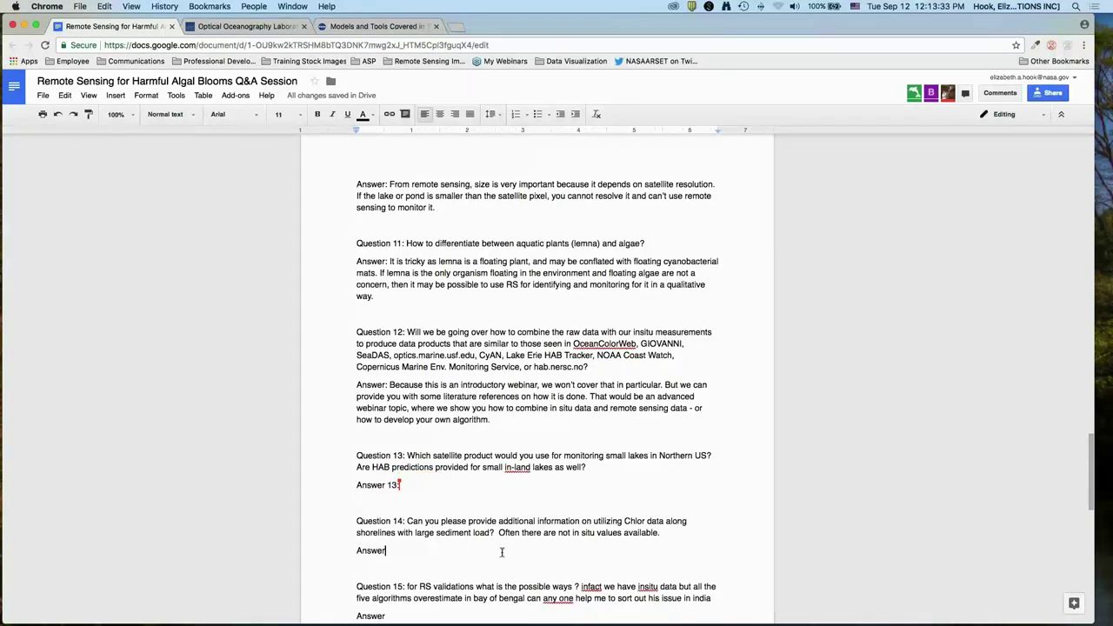
pyautogui.write(':')
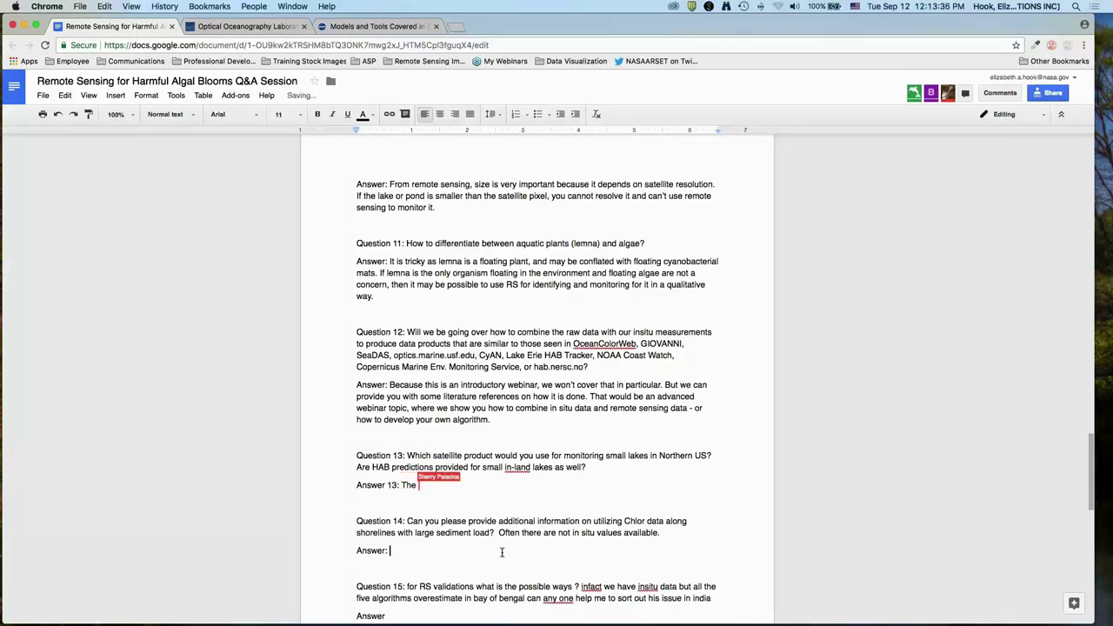
pyautogui.click(364, 507)
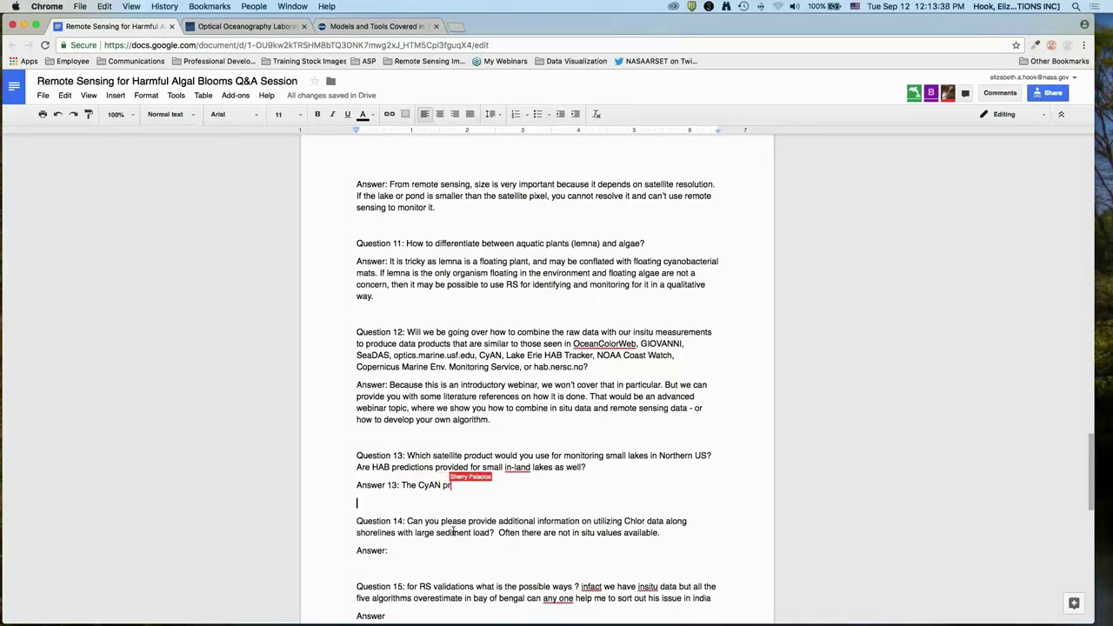
pyautogui.press('Return')
pyautogui.press('Up')
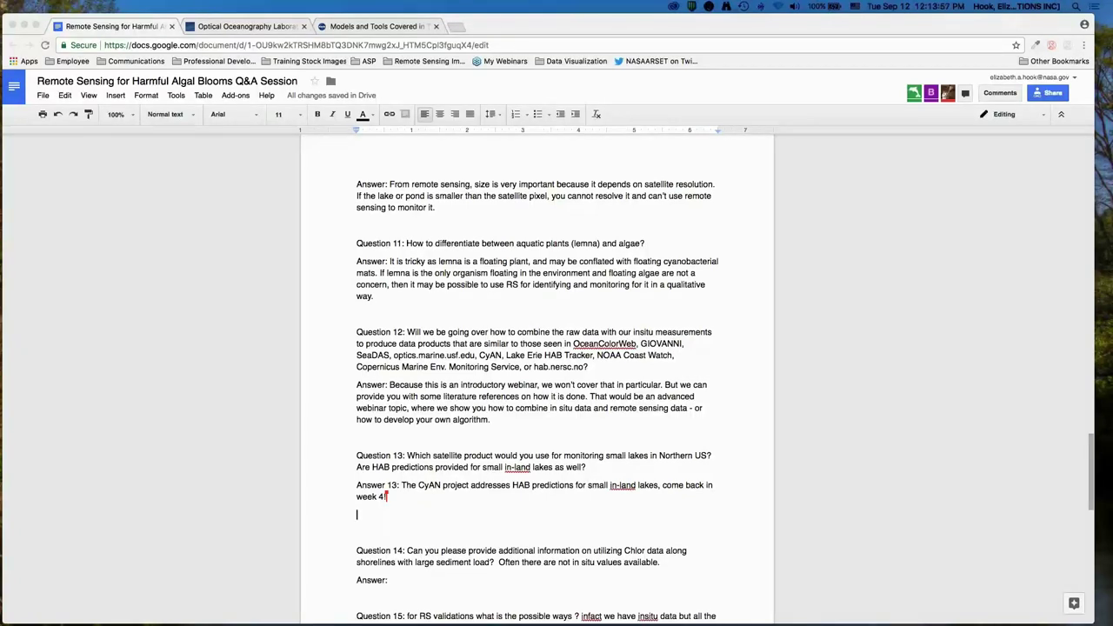
pyautogui.click(467, 525)
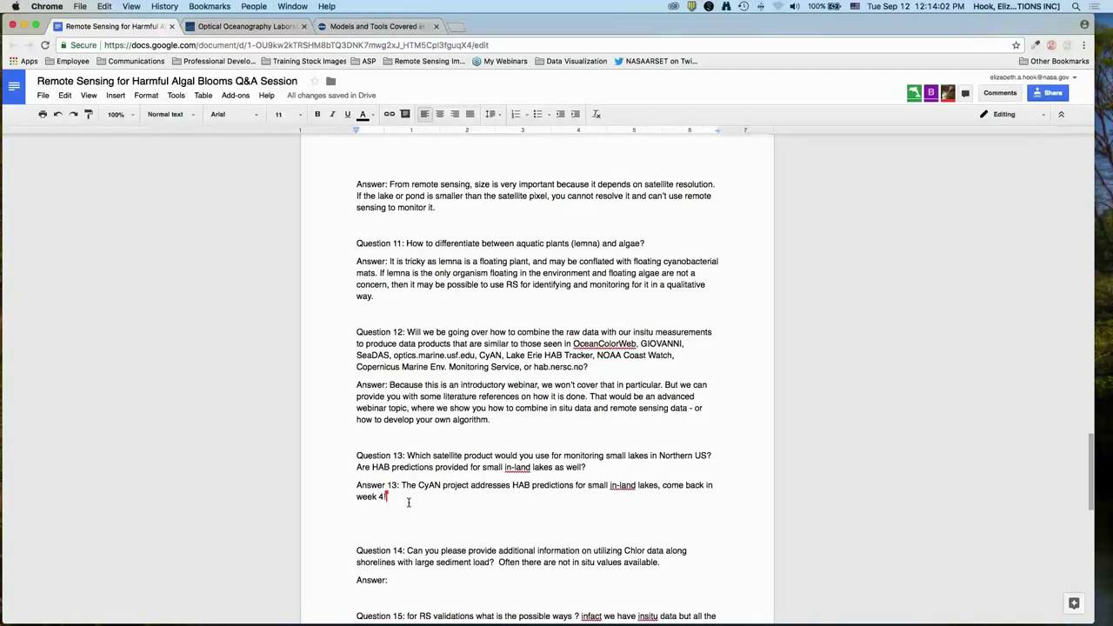
pyautogui.press('BackSpace')
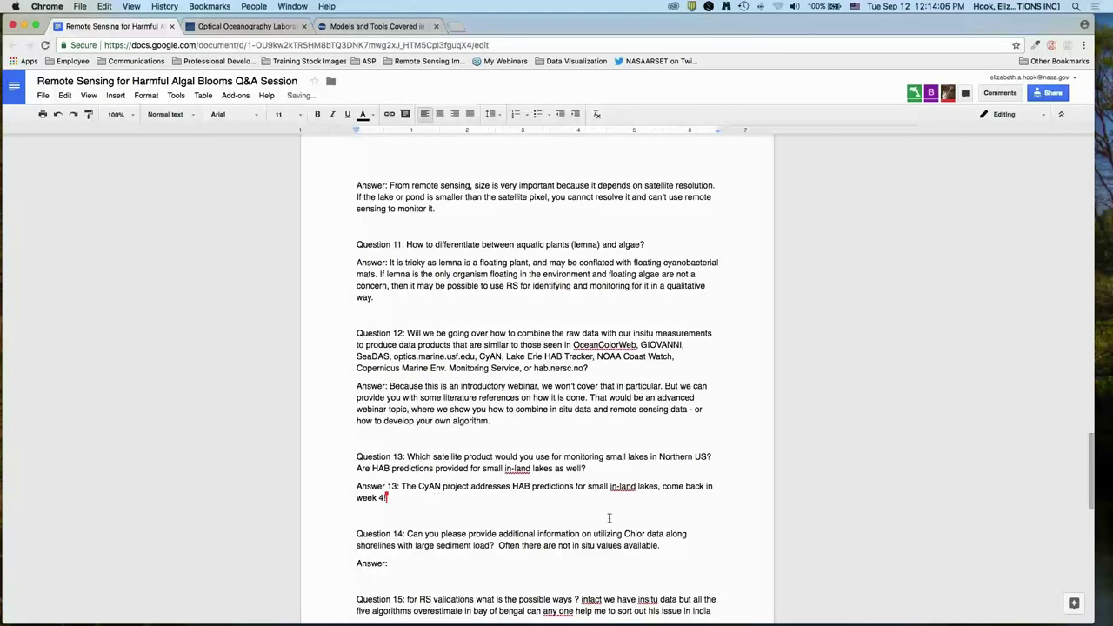
# Change "in-land" to "inland" in Answer 13 and Question 13, and remove the extra space before "Often" in Question 14.
pyautogui.click(620, 490)
pyautogui.press('BackSpace')
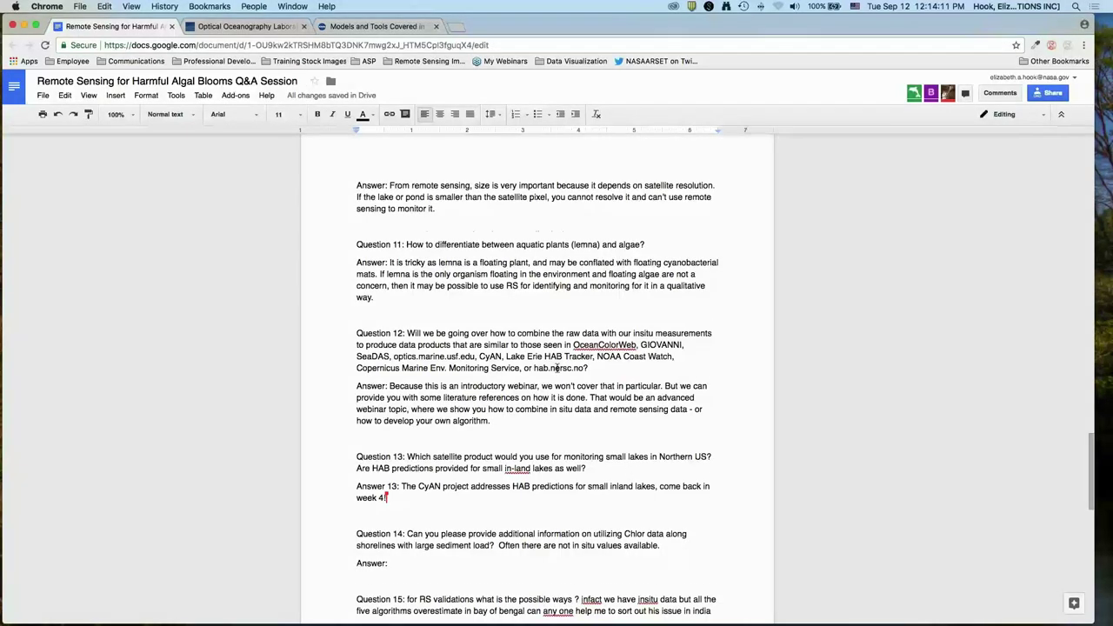
pyautogui.scroll(-3, 553, 368)
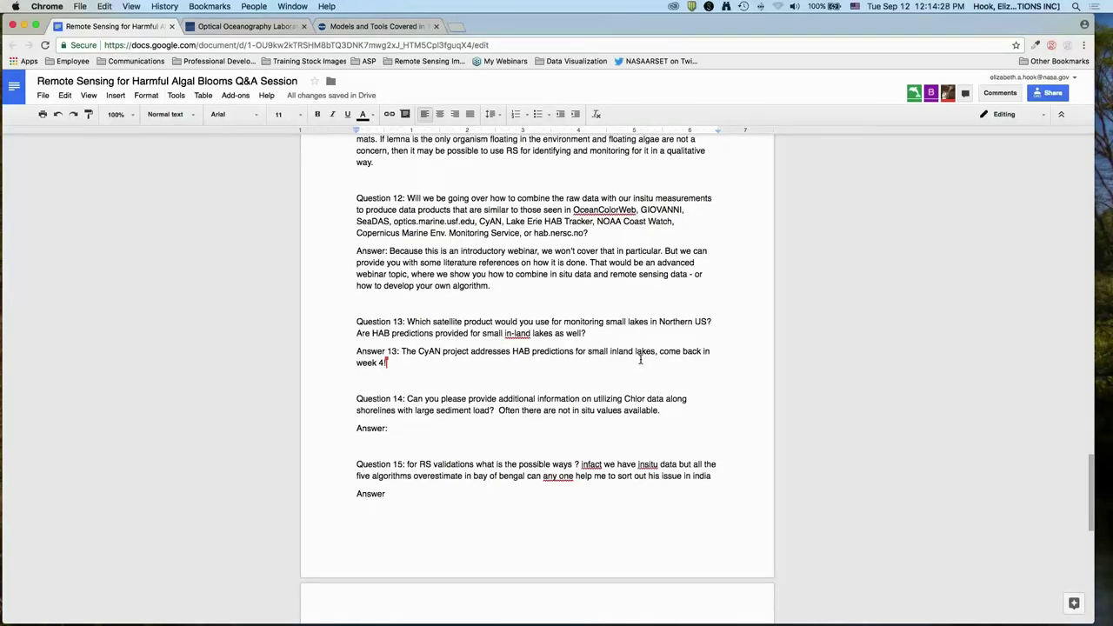
pyautogui.click(519, 333)
pyautogui.press('BackSpace')
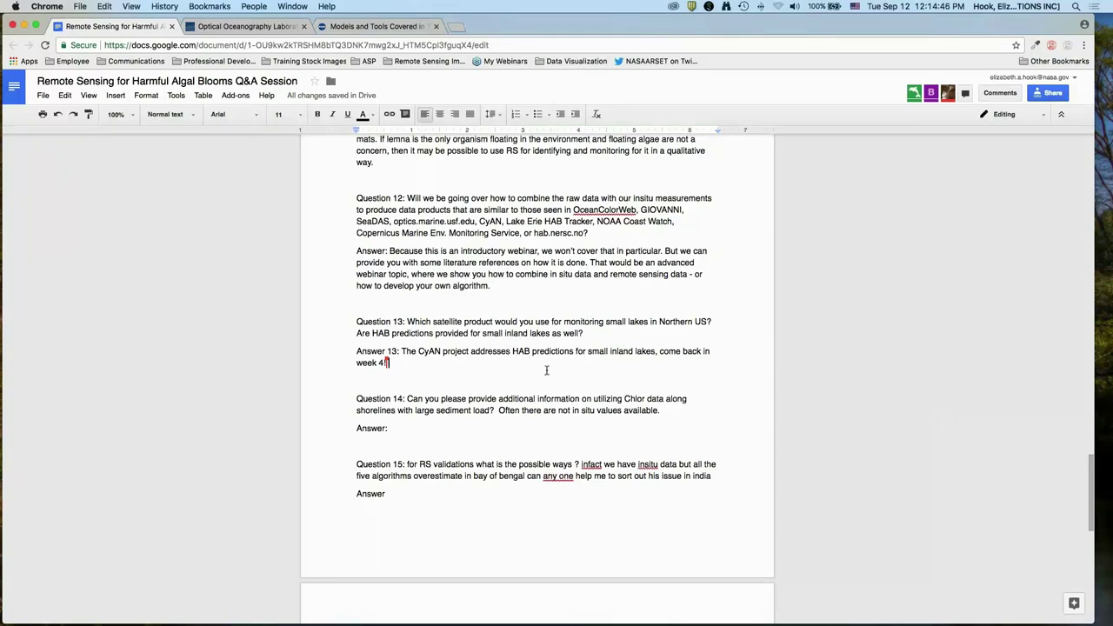
pyautogui.click(499, 409)
pyautogui.press('BackSpace')
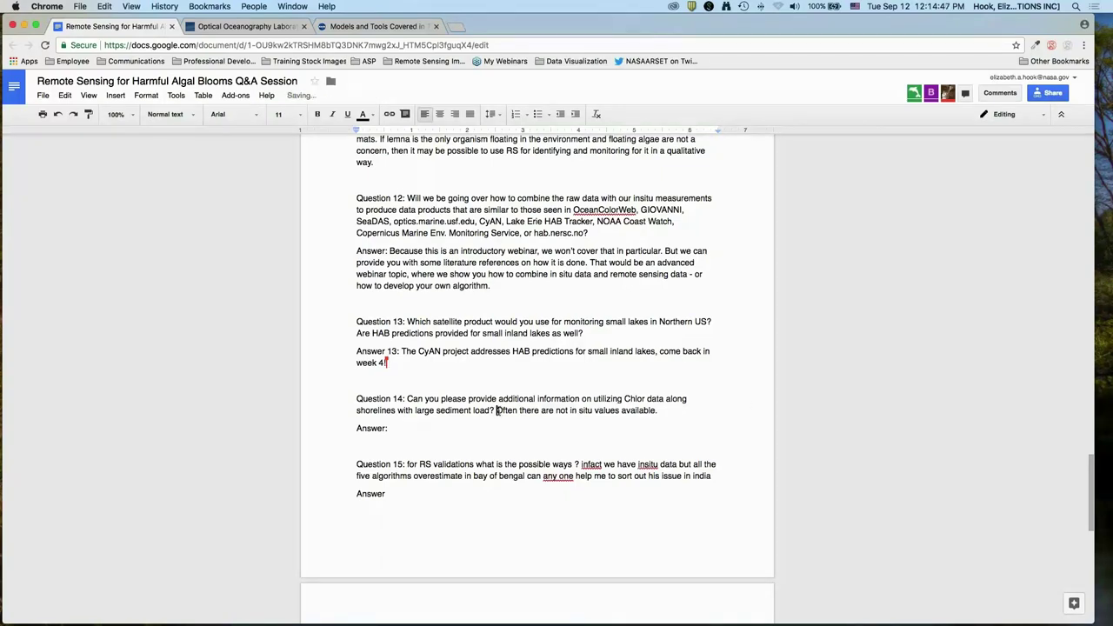
# Begin Answer 14: "When you have large sediment loading occurring and you also want to see chlorophyll".
pyautogui.scroll(-5, 621, 327)
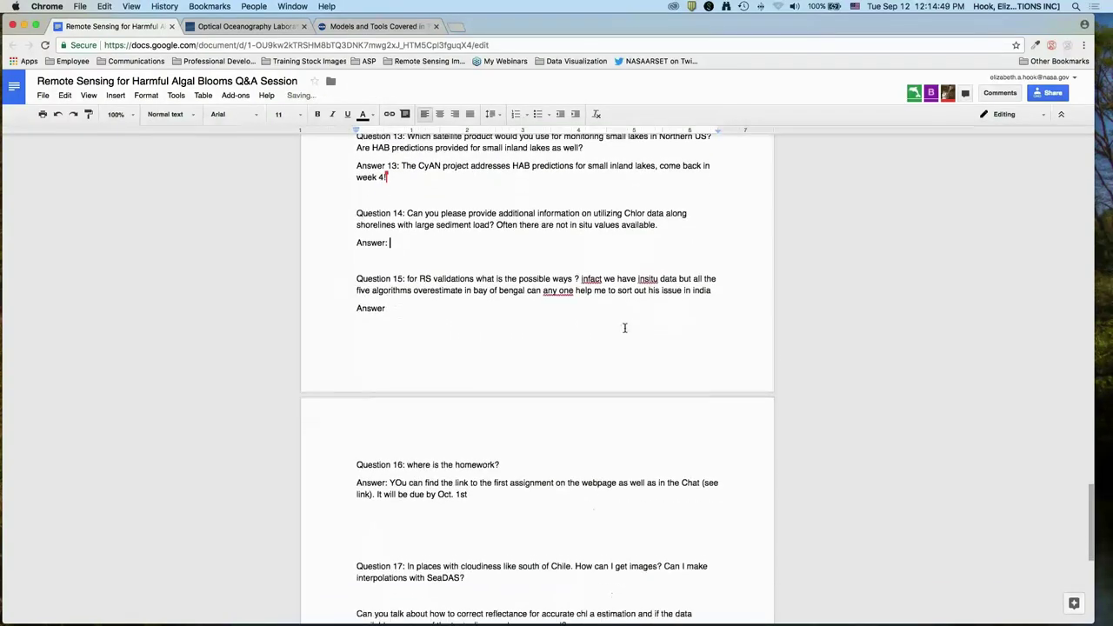
pyautogui.write('When')
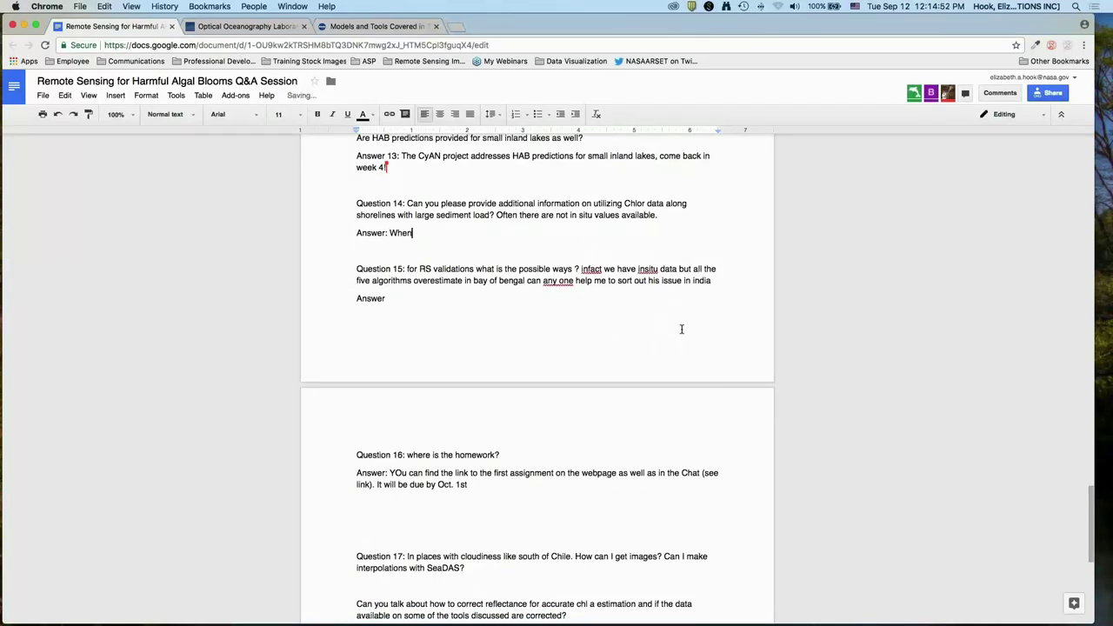
pyautogui.write(' you have large sediment loading occu')
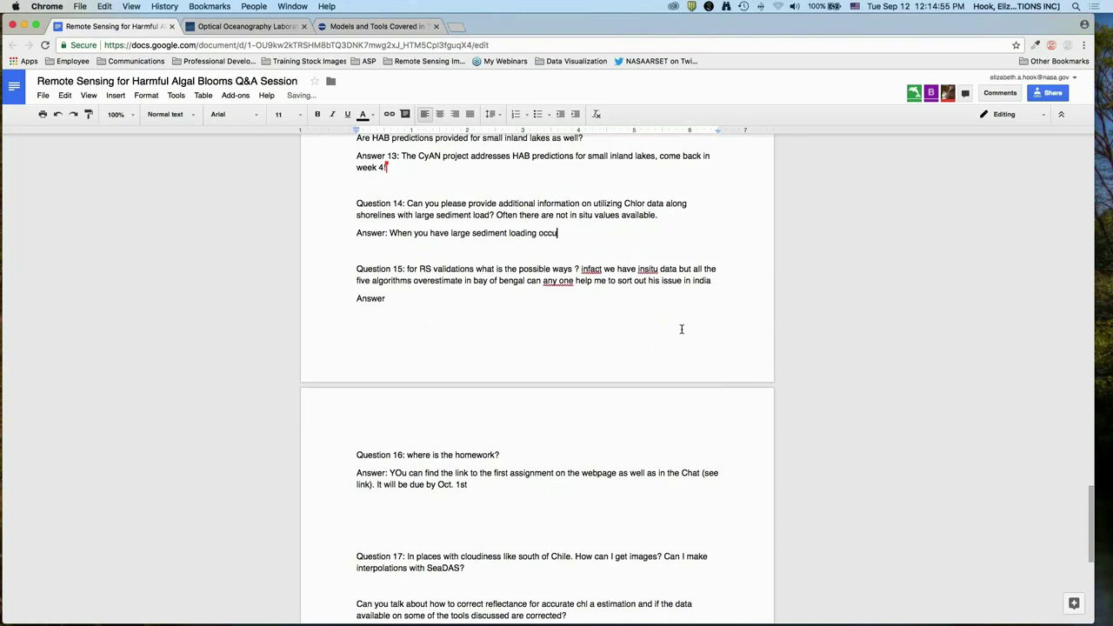
pyautogui.write('rring and you also want to see chlorophy')
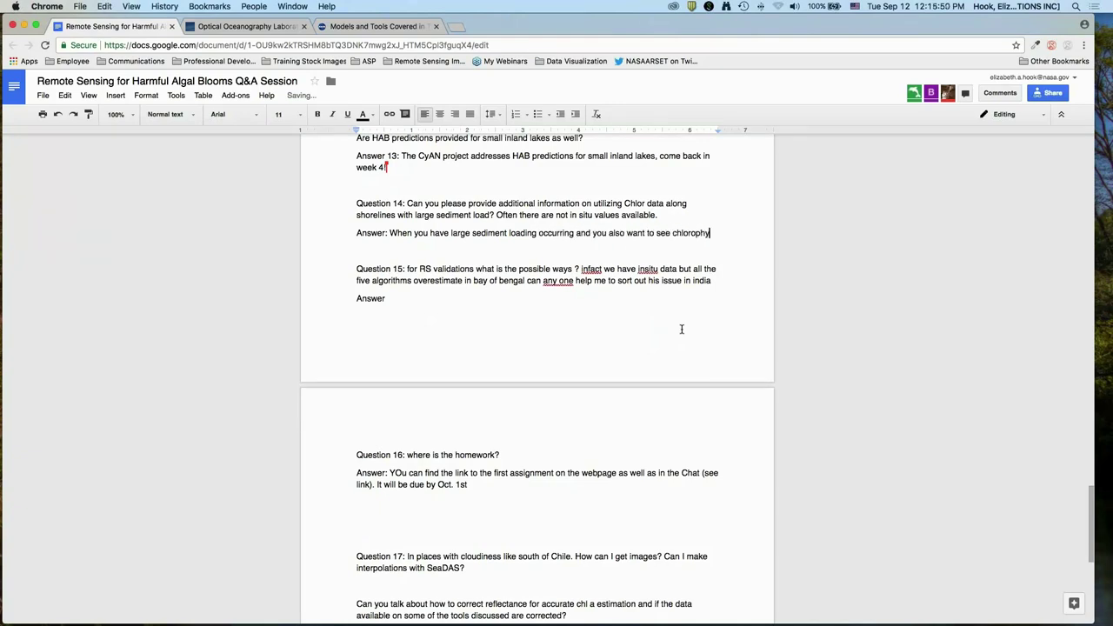
# Continue Answer 14 with "and there's no in situ data, it is going to be difficult. But", putting "is" in italics.
pyautogui.write("ll and there's no in si")
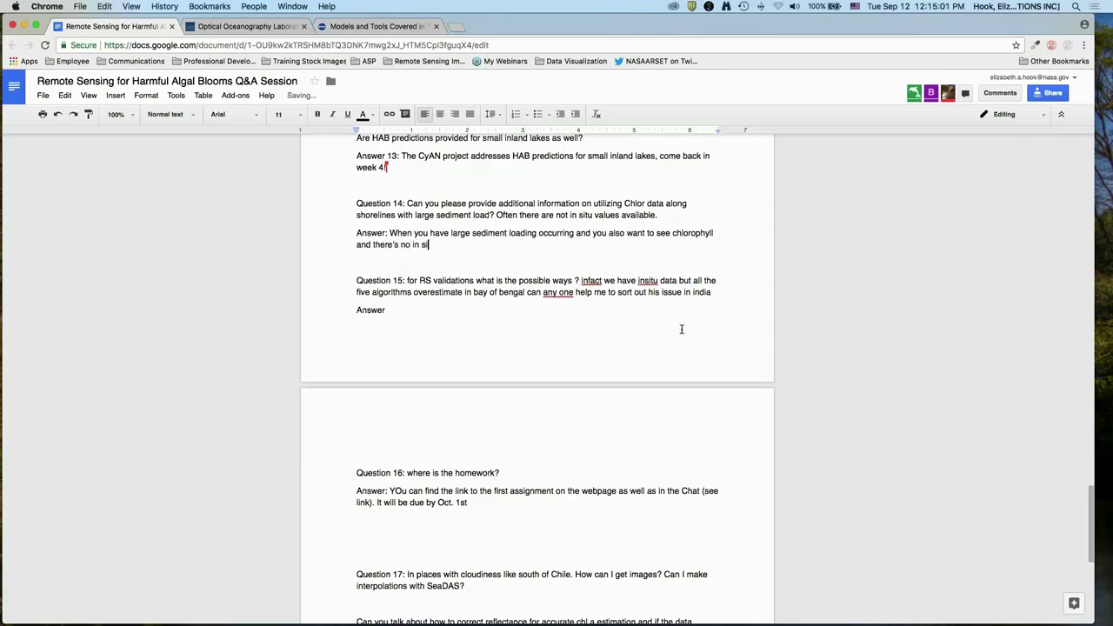
pyautogui.write('tu data, it')
pyautogui.hotkey('ctrl', 'i')
pyautogui.write('is')
pyautogui.hotkey('ctrl', 'i')
pyautogui.write('going to be difficult. But ')
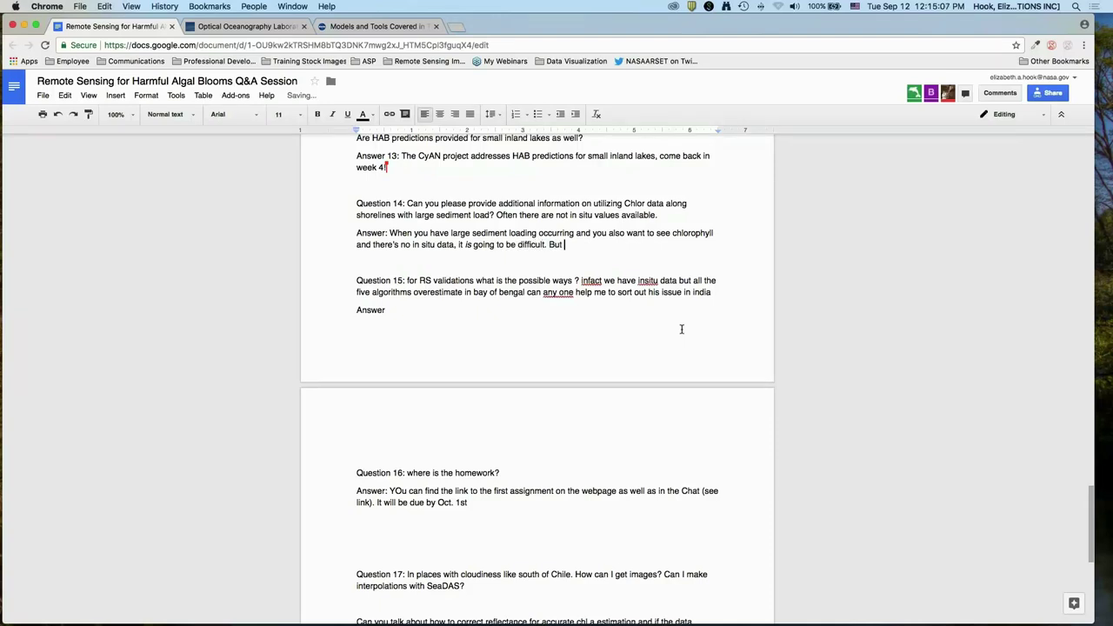
# Add to Answer 14 that if you send the instructor an email, she'll try and look at some papers where multiple parameters are retrieved using remote sensing data.
pyautogui.write("If you send amita an email, she'll tr")
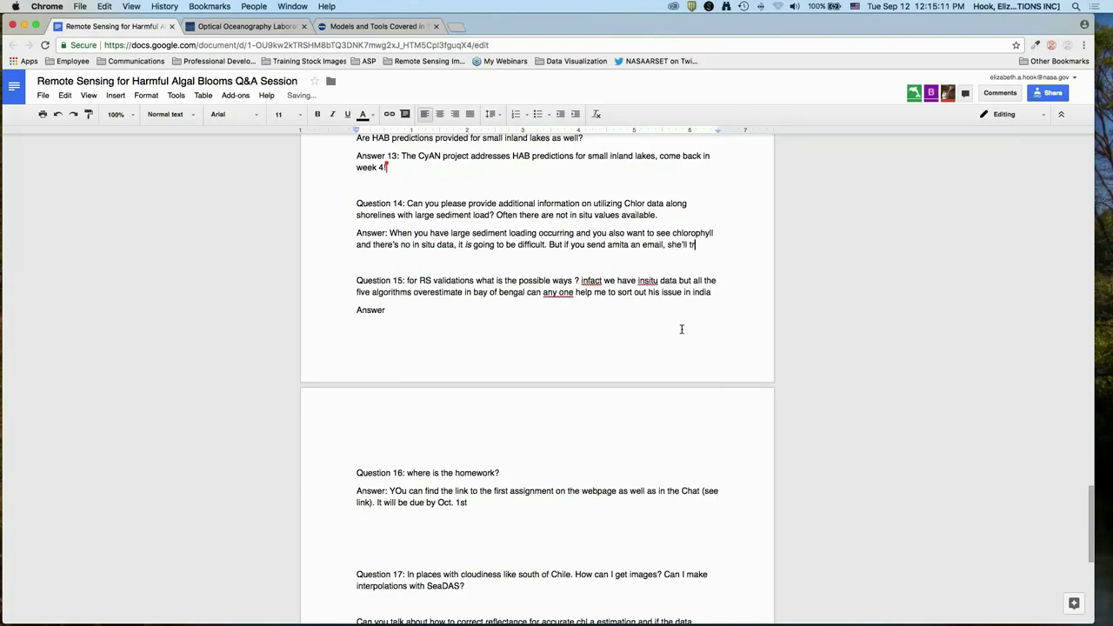
pyautogui.write('y and look at some pape')
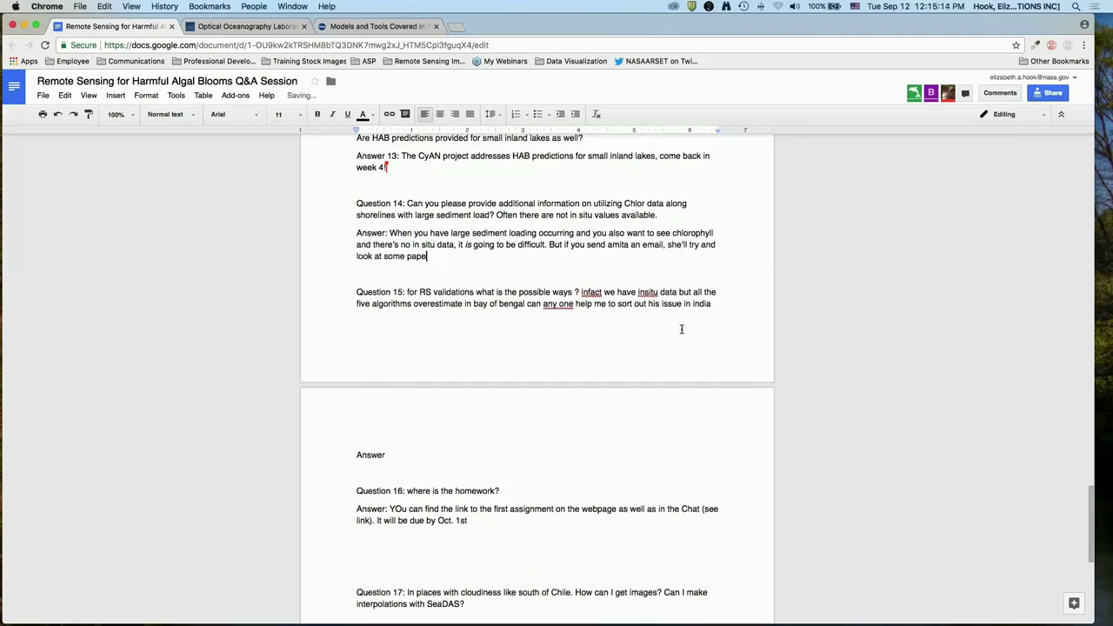
pyautogui.write('rs where multiple parameters are ')
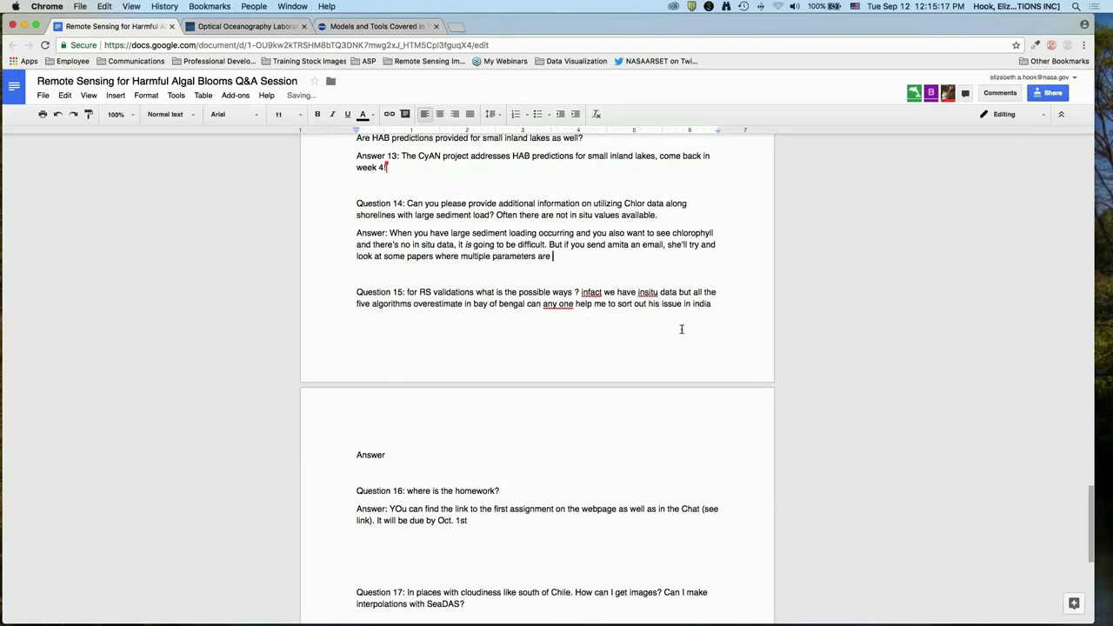
pyautogui.write('retrieved using remote sensing data.')
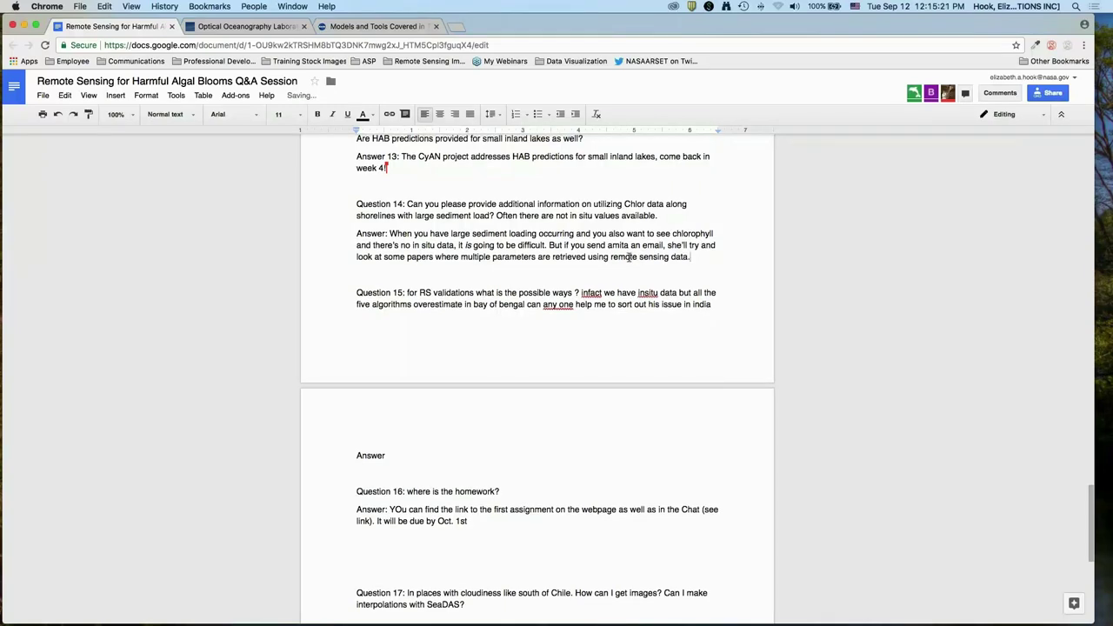
# Capitalize the instructor's first name in Answer 14.
pyautogui.scroll(-1, 609, 248)
pyautogui.press('Delete')
pyautogui.write('A')
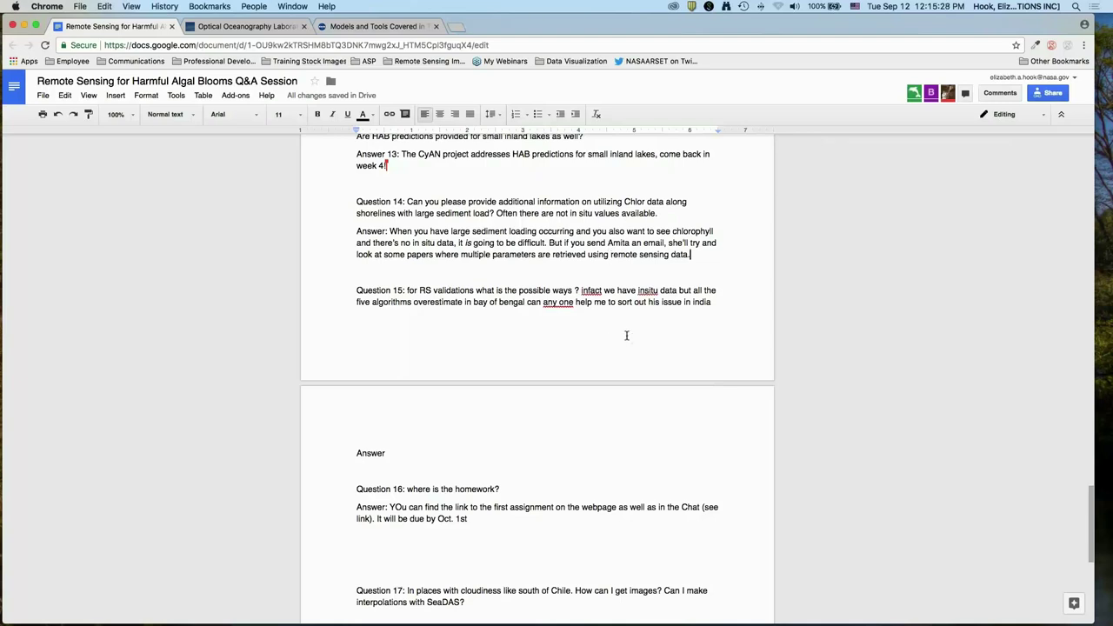
# Continue Answer 14 with "You really need some in situ measurements - you really need ground truth".
pyautogui.click(743, 245)
pyautogui.write('You')
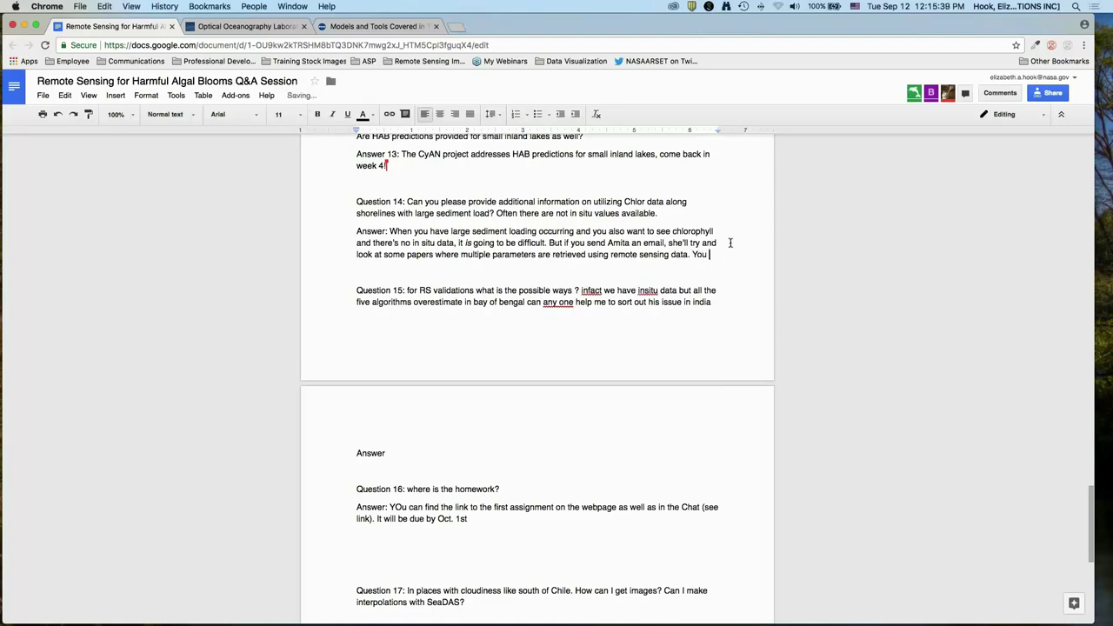
pyautogui.write(' really need some i')
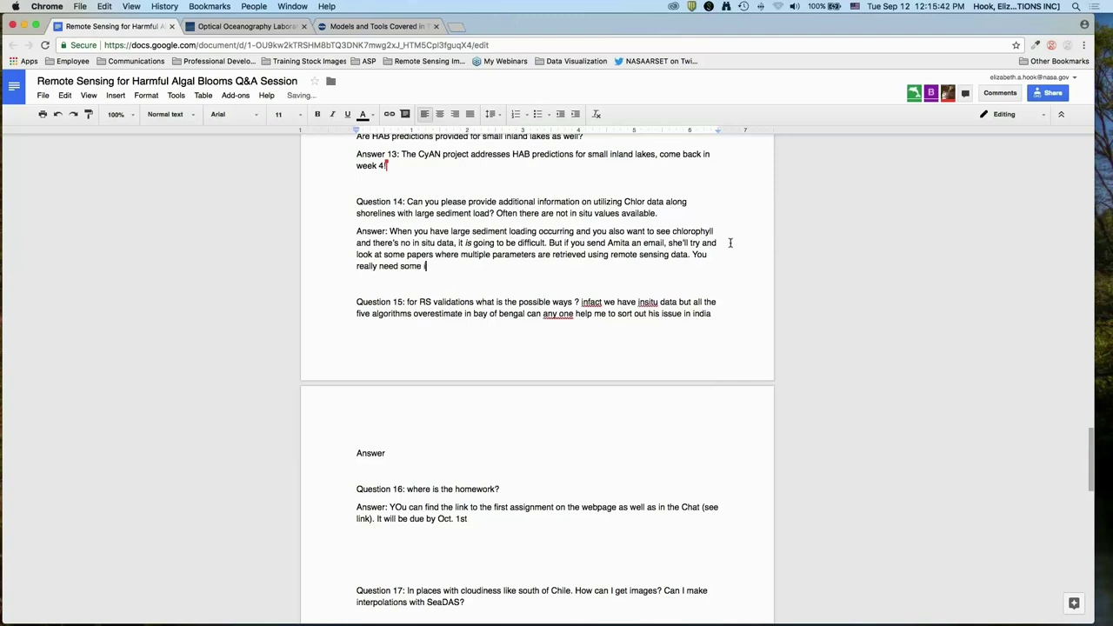
pyautogui.write('n situ measurements - oou really need ground truth')
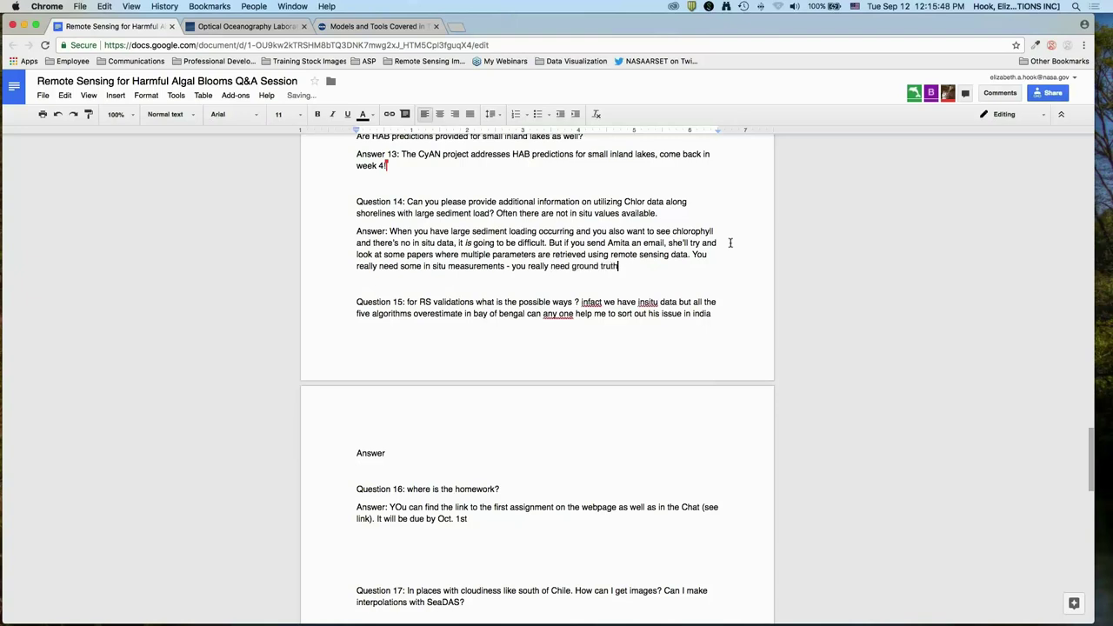
# Extend "ground truth" to "ground truthing" in Answer 14 and continue with "and we've tried with RS data for remote areas, but you can".
pyautogui.write("ing and we've tried with RS data on")
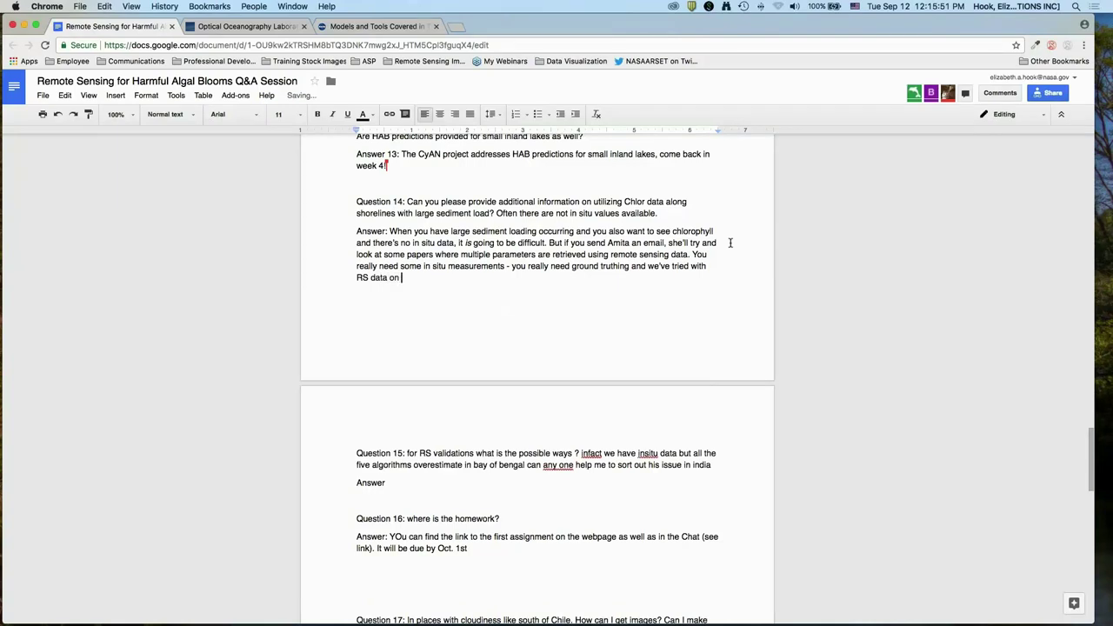
pyautogui.press('BackSpace')
pyautogui.press('BackSpace')
pyautogui.press('BackSpace')
pyautogui.write('for remote areas, but you can ')
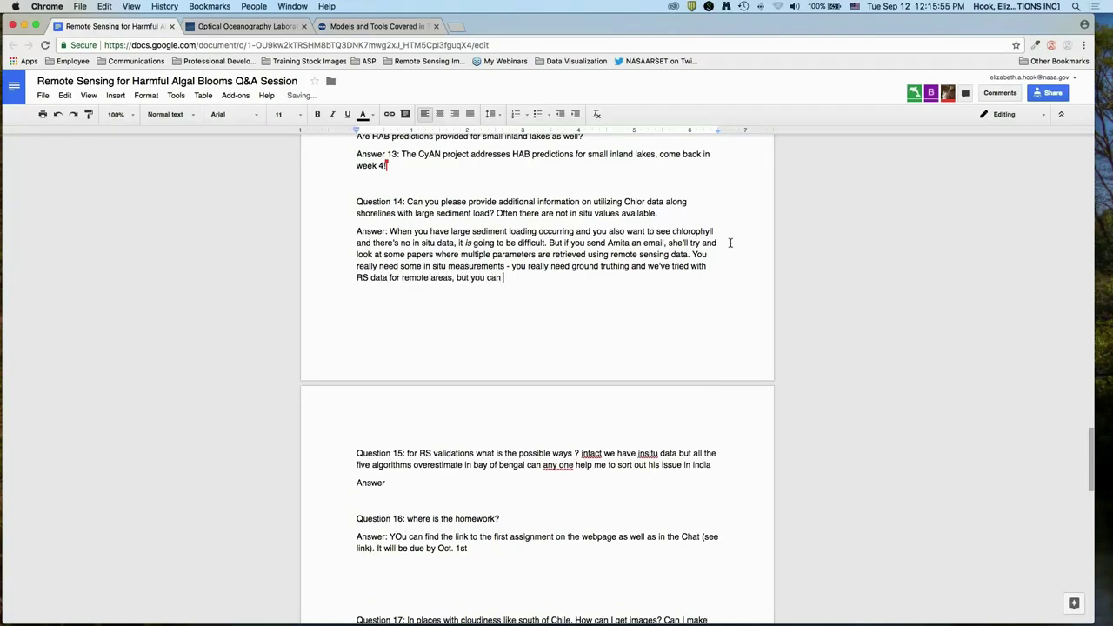
# Finish Answer 14 with "only make qualitative assessments if we don't have ground truth to validate.", correcting the spelling of "qualitative".
pyautogui.write('only make qualatative assessment')
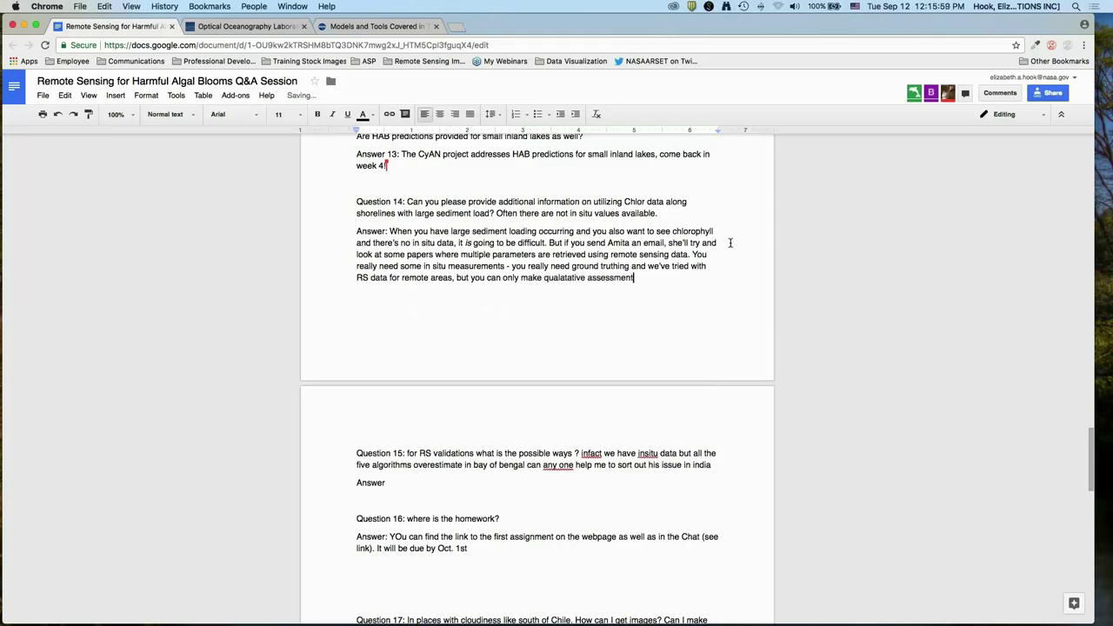
pyautogui.write("s if we don't have gro")
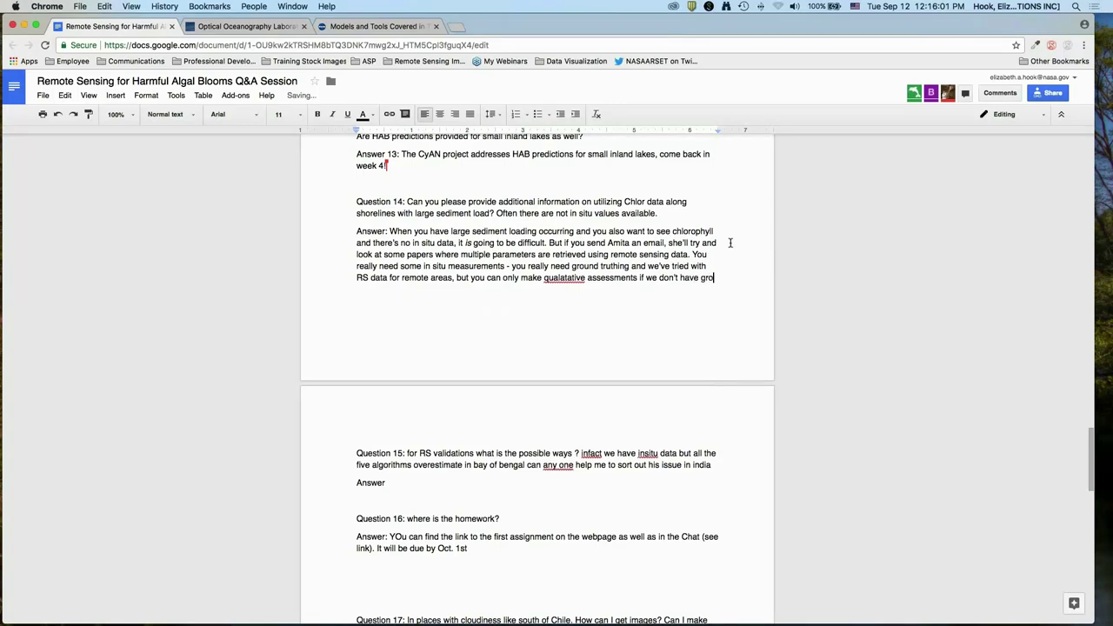
pyautogui.write('und truth to validate.')
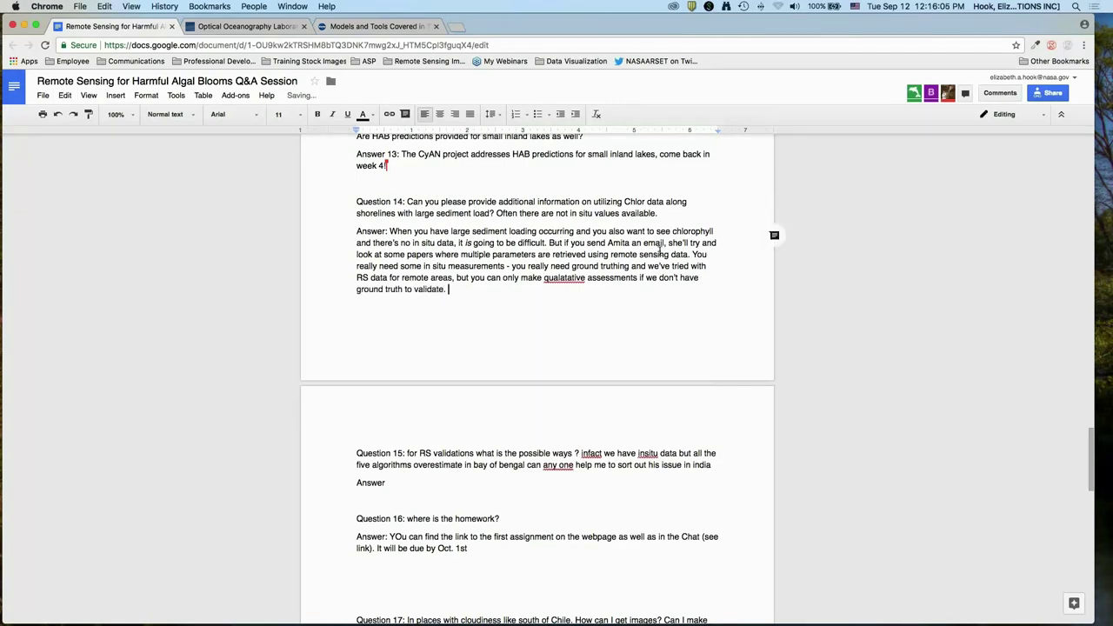
pyautogui.rightClick(565, 279)
pyautogui.click(602, 305)
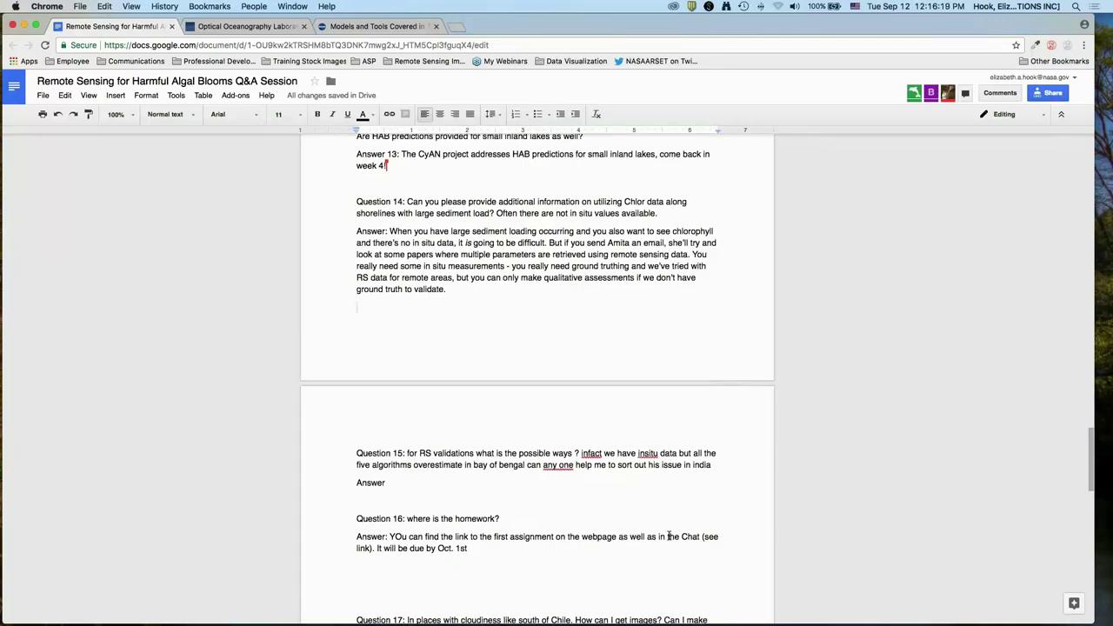
# Correct the capitalization of "You" at the start of the answer to Question 16.
pyautogui.scroll(-3, 669, 536)
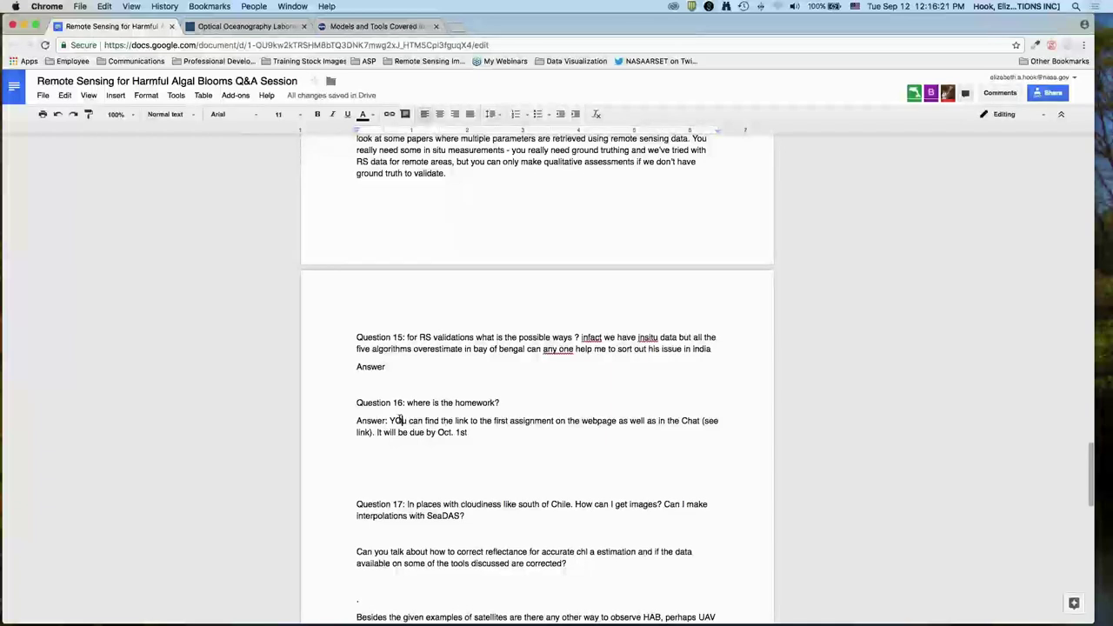
pyautogui.click(402, 421)
pyautogui.press('BackSpace')
pyautogui.write('ou')
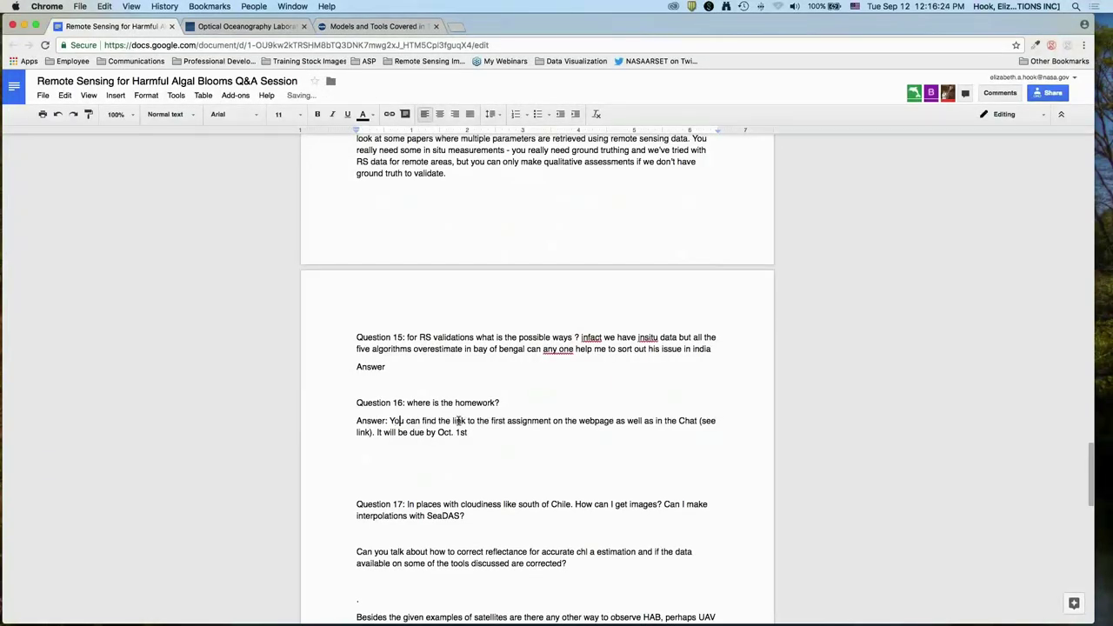
# Begin Answer 15: "If you have in situ data and different algorithms overestimate - look at how you do atmospheric correction".
pyautogui.click(425, 363)
pyautogui.write('If you have in situ data and different algo')
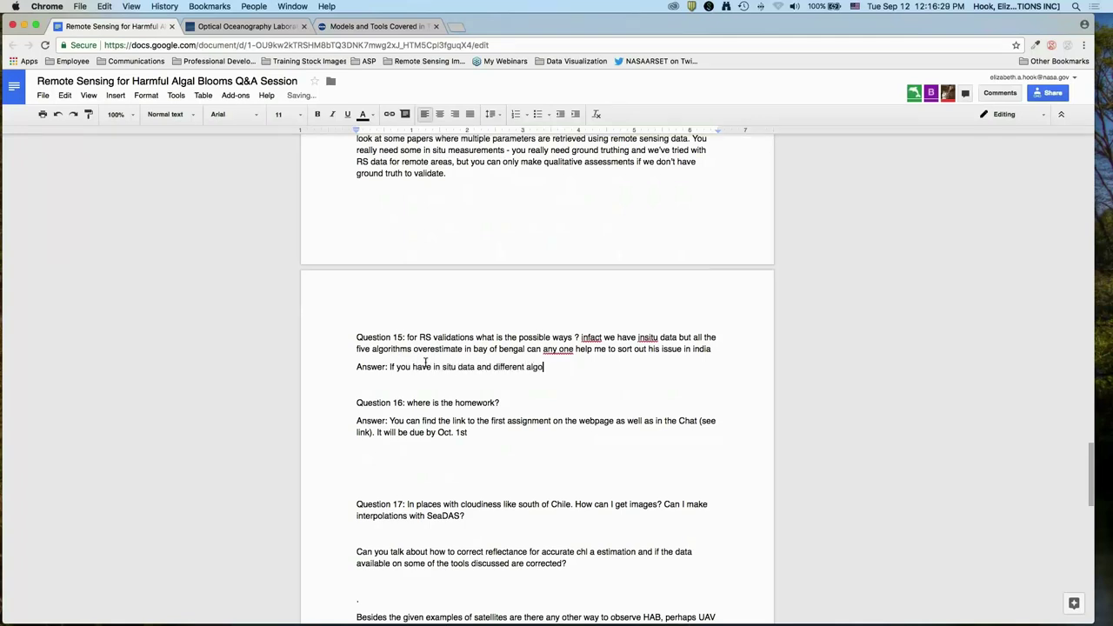
pyautogui.write('rithms overestimate - look at how you do at')
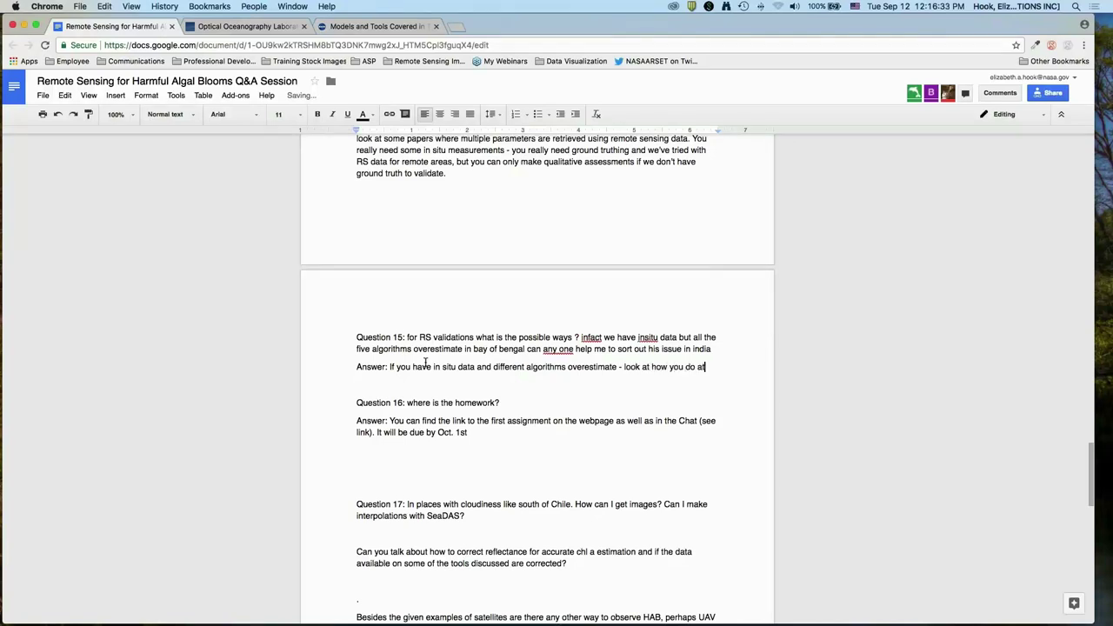
pyautogui.write('mospheric correcti')
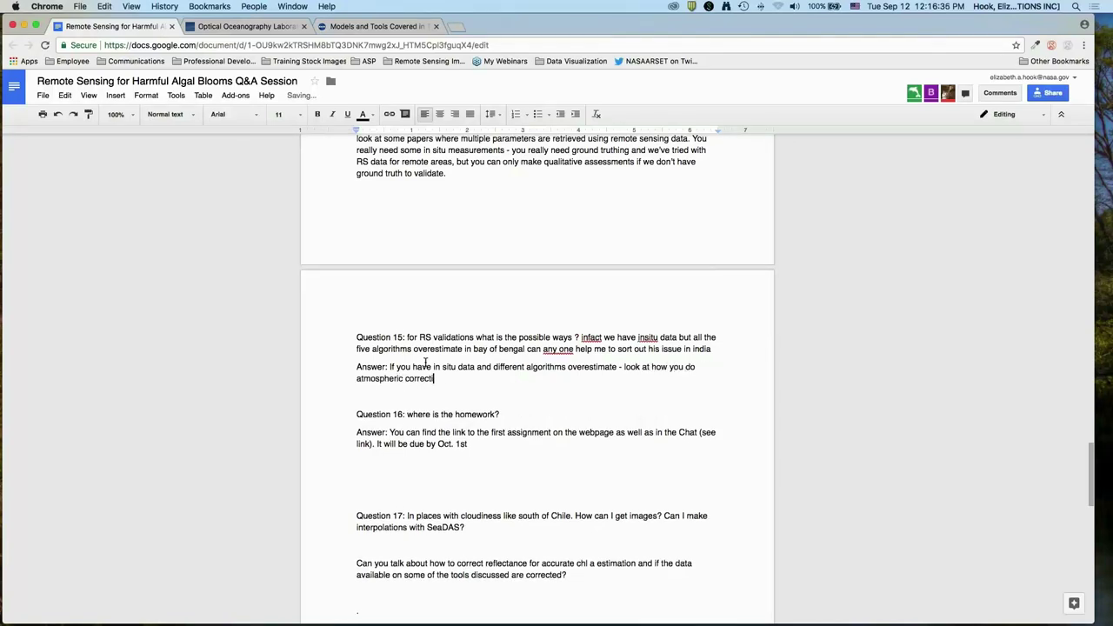
# Add to Answer 15: "Sometimes that may be a factor that's affecting your retrieval.".
pyautogui.write('on. Sometimes that may be a factor')
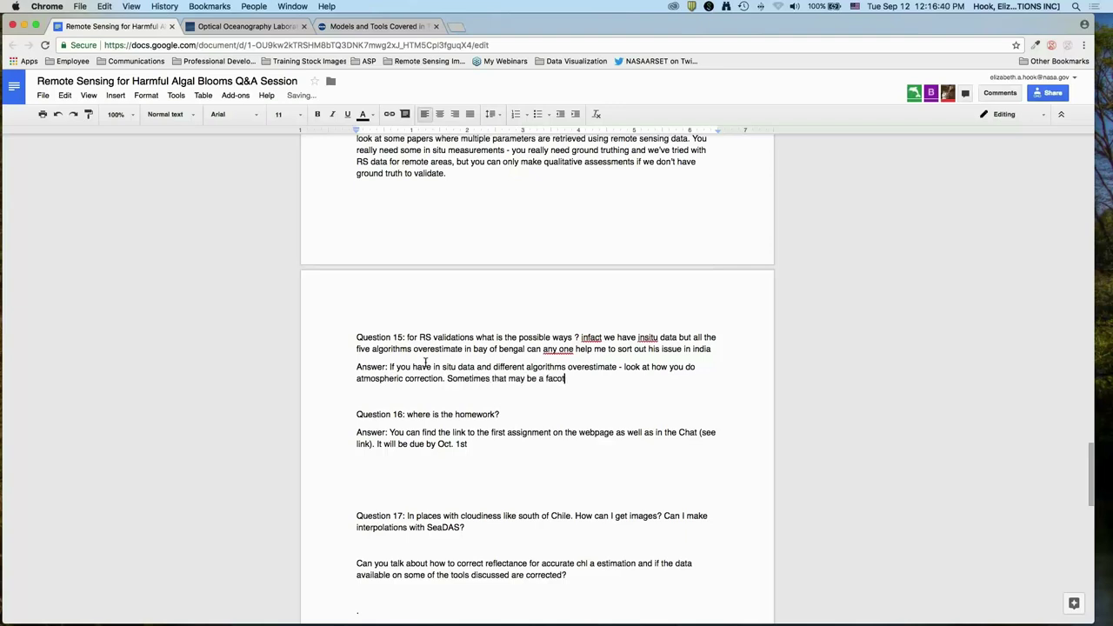
pyautogui.write(" that's affecting your retriev")
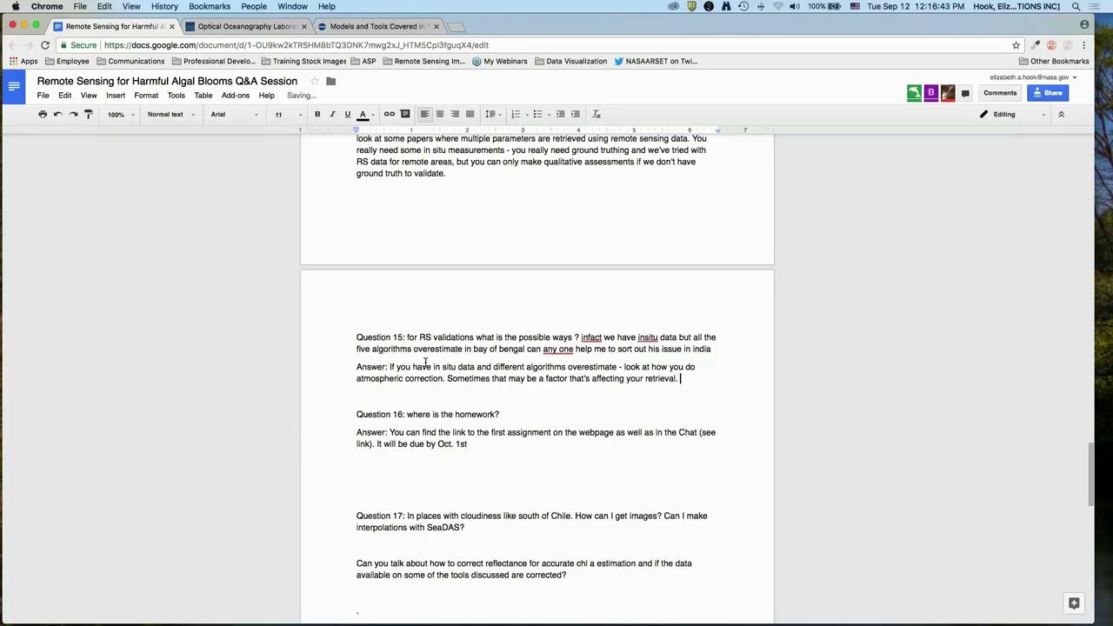
pyautogui.write('al.')
# Remove the extra blank lines above Question 17 and add an "Answer:" line beneath the question.
pyautogui.scroll(-1, 565, 469)
pyautogui.click(565, 469)
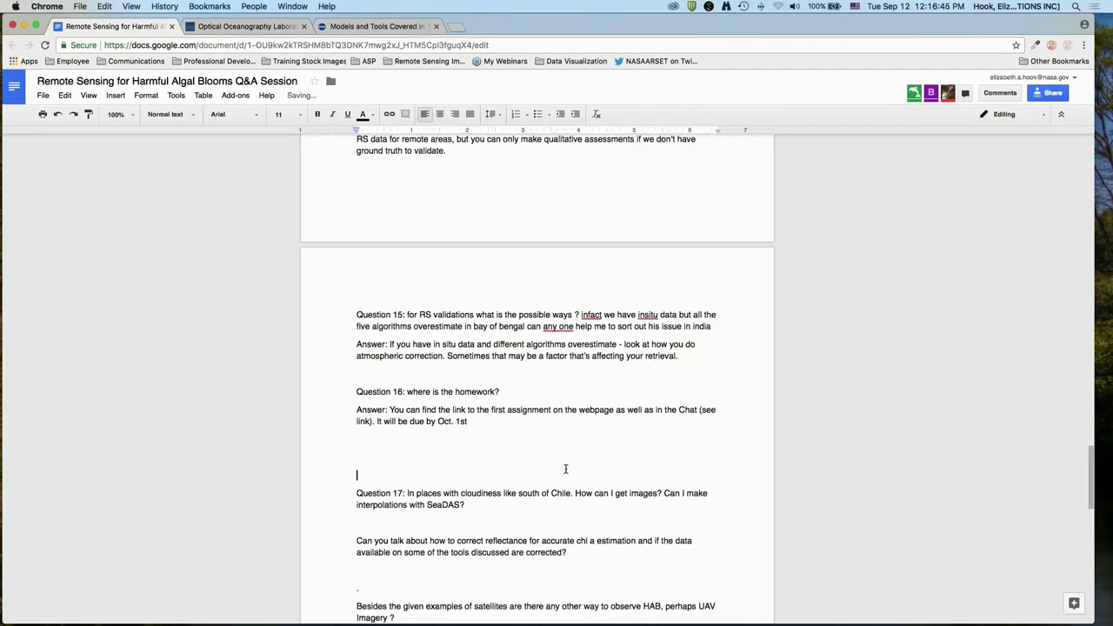
pyautogui.press('BackSpace')
pyautogui.press('BackSpace')
pyautogui.click(492, 469)
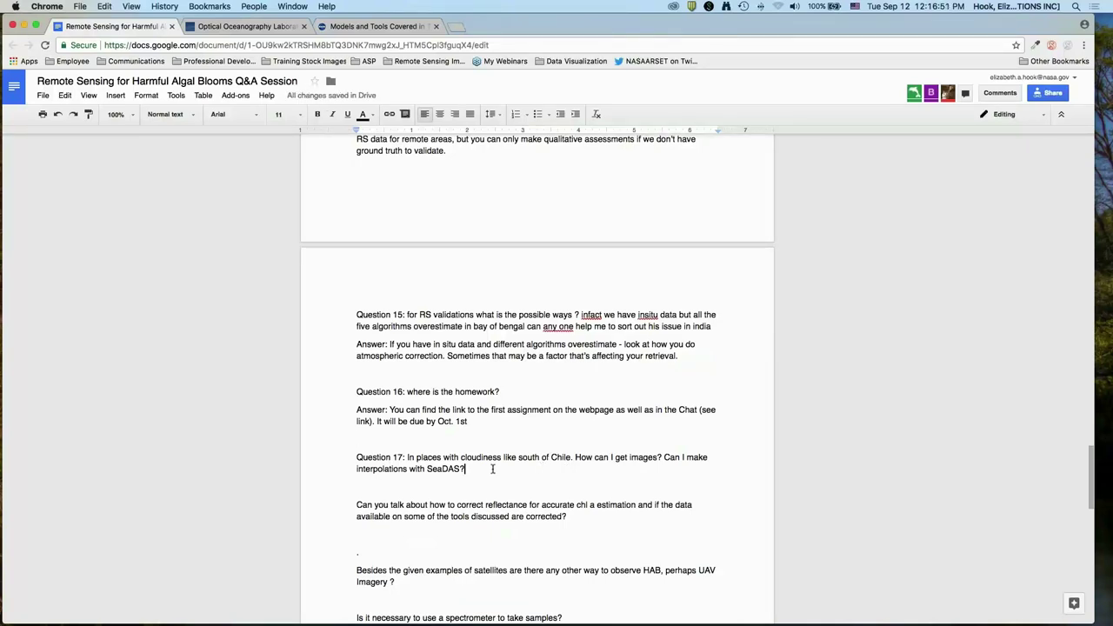
pyautogui.press('Return')
pyautogui.write('Answer:')
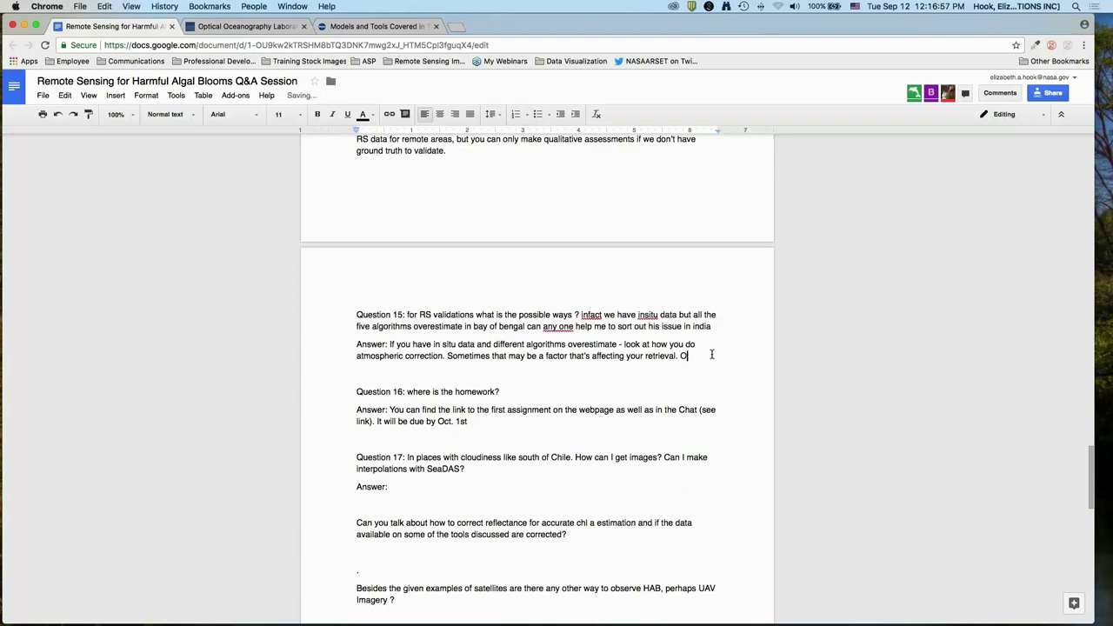
# Add to Answer 15: "One thing that might be helpful - but not as familiar with optical prop of the region - there are other ways to est chlorophyll".
pyautogui.write('One thing that might be helpfu')
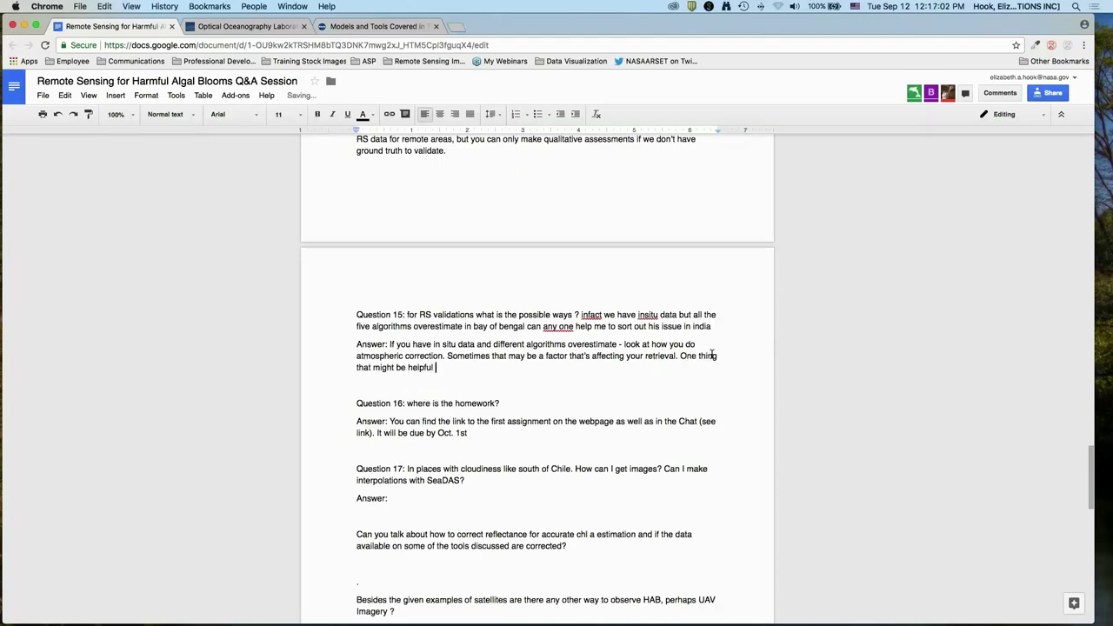
pyautogui.write('l - but not as familiar with optical prop of the re')
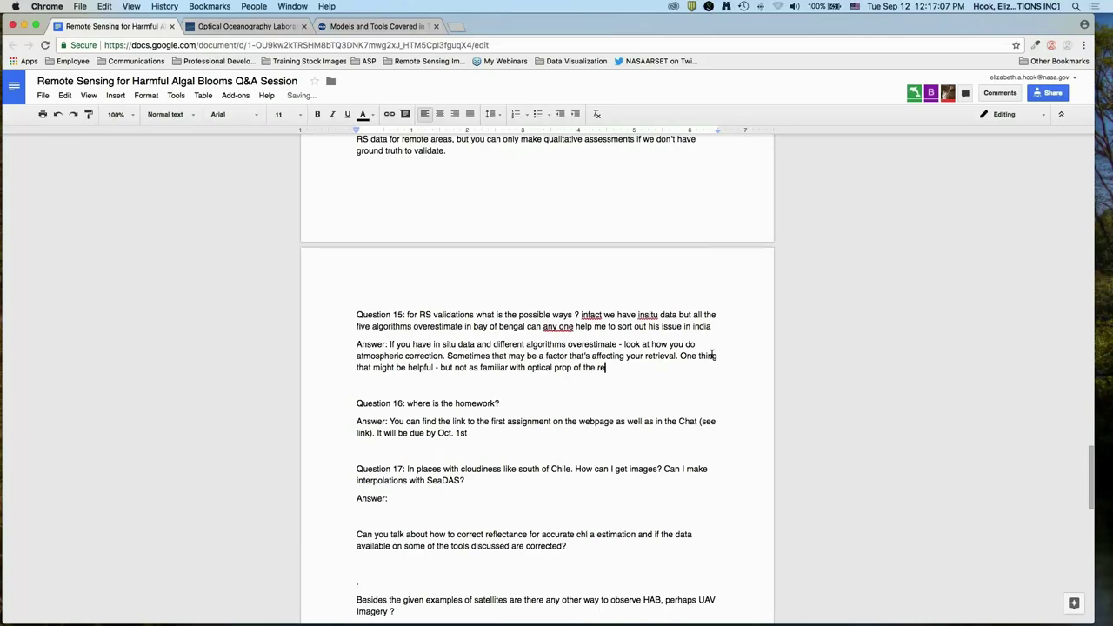
pyautogui.write('gion - there are other ways to est chlorophyll')
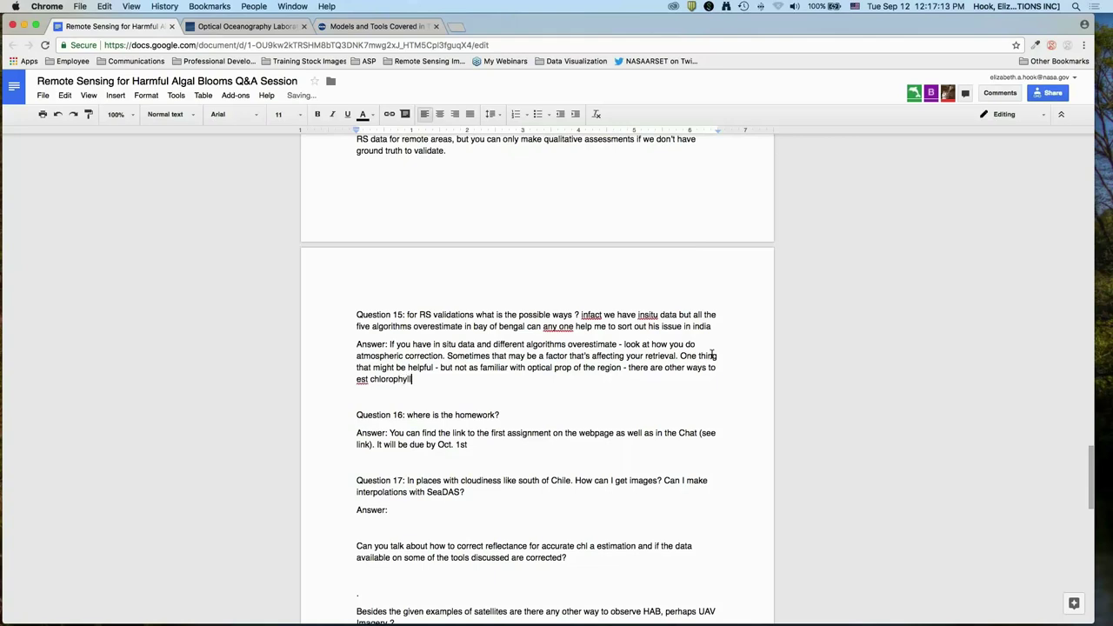
# Continue Answer 15 with ". If there isn't a lot of sediment, you could take the fluorescence line".
pyautogui.write(". If there isn't a lot of sediment, you co")
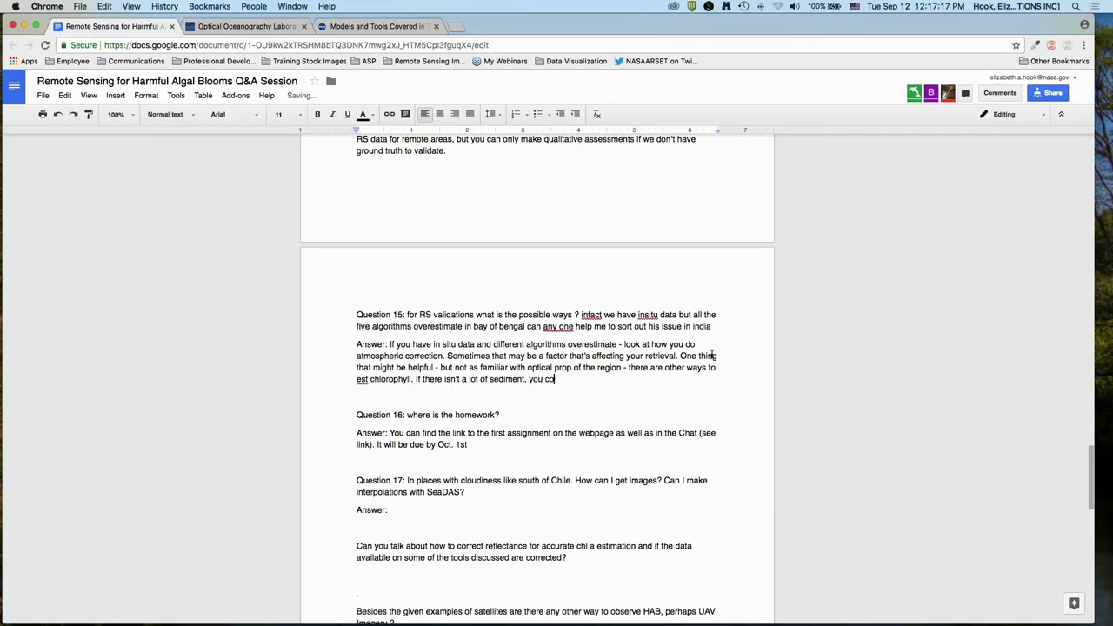
pyautogui.write('uld take the p')
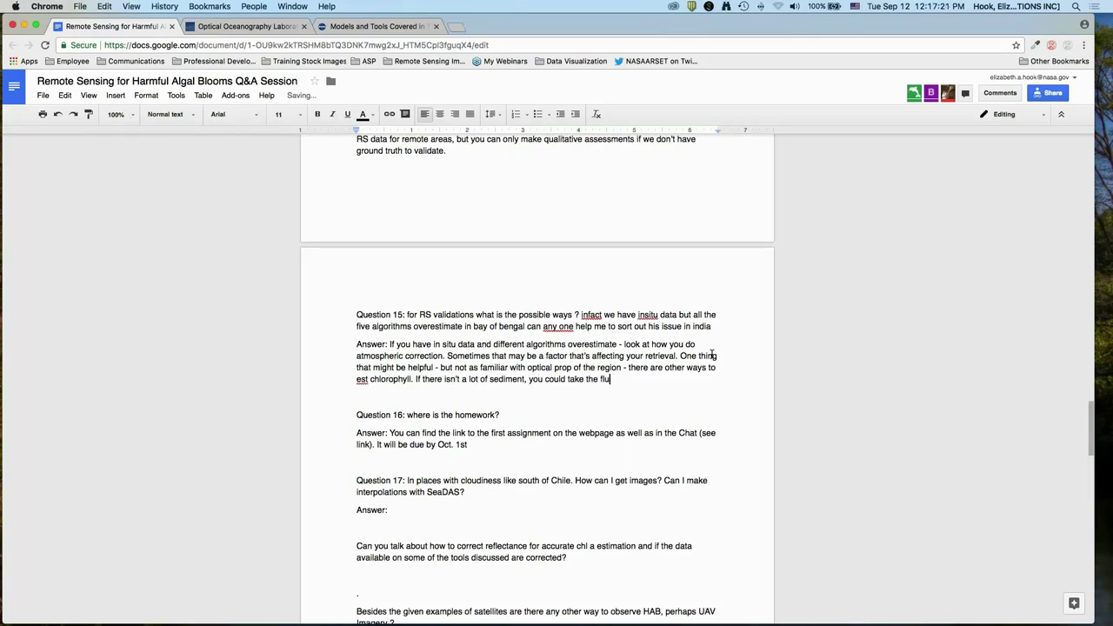
pyautogui.write('luorescence')
pyautogui.write(' line h')
# Continue Answer 15 with "height - we aren't talking about it much (if at all) in this series. But".
pyautogui.write("height - we aren't talking")
pyautogui.write(' about it much ')
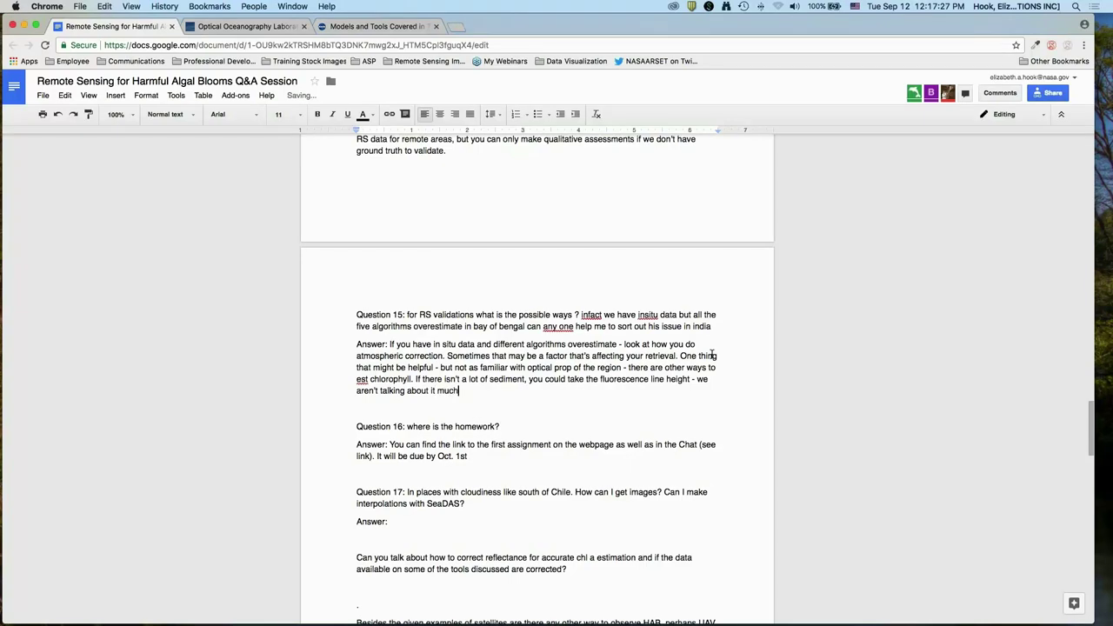
pyautogui.write('(if at all) in this series. But ')
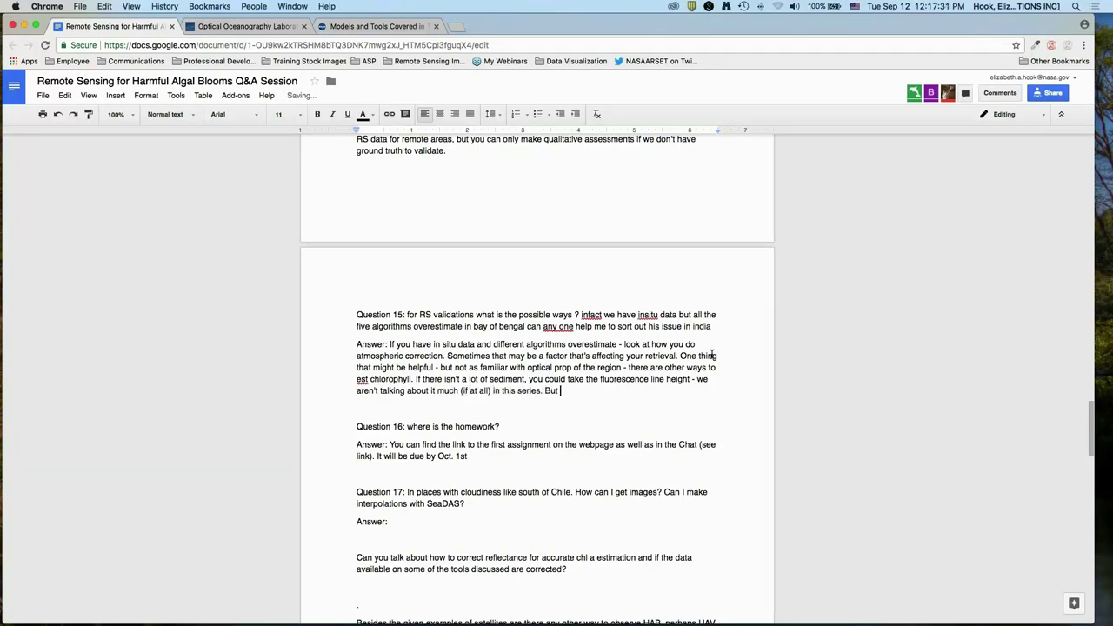
# Finish Answer 15: "that might be one way to get around the problems. But if there's a high sediment load, it breaks down quickly.".
pyautogui.write('that might be one way to get around the prob')
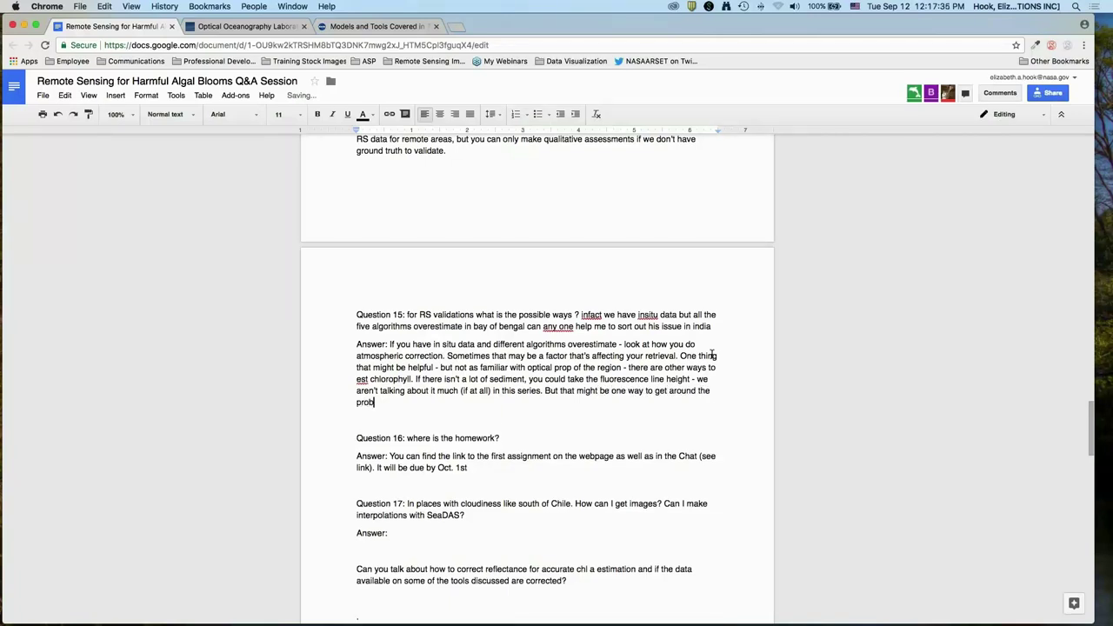
pyautogui.write("lems. But if there's a high sediment load, it")
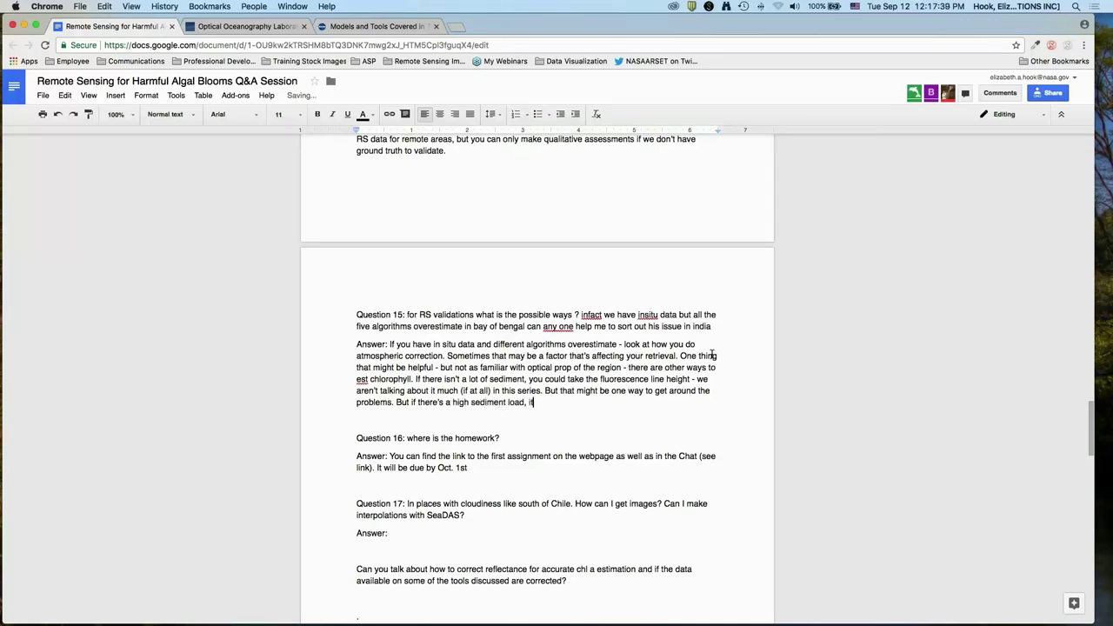
pyautogui.write(' breaks down quickly.')
# Insert "(normalized fluoresence line height approach)" after "fluorescence line height" in Answer 15.
pyautogui.scroll(2, 711, 355)
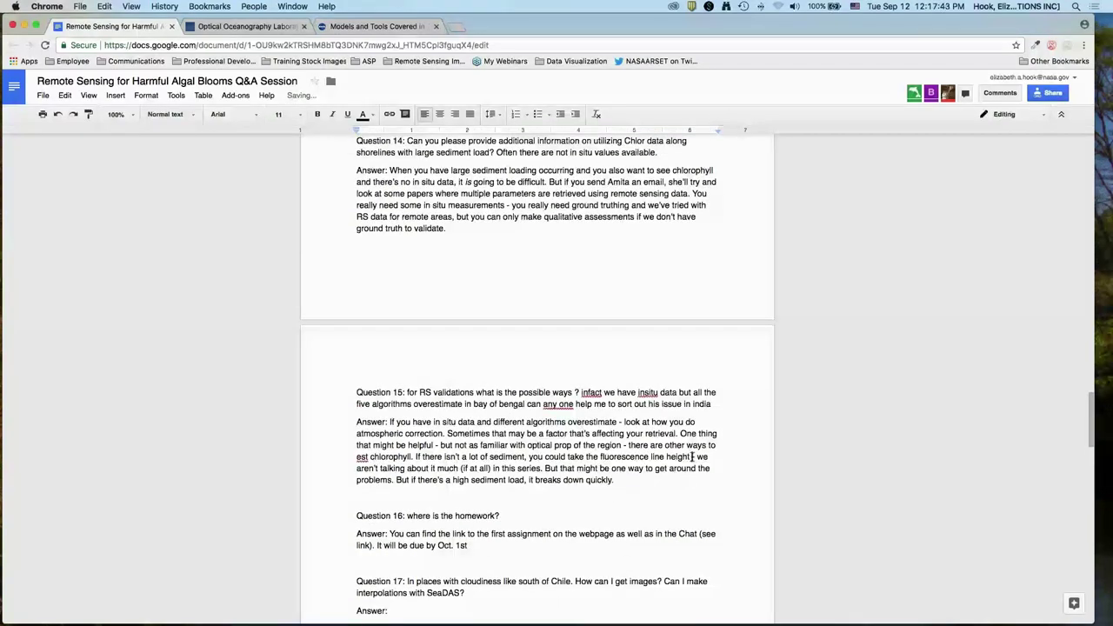
pyautogui.click(692, 457)
pyautogui.write('(normalized flu')
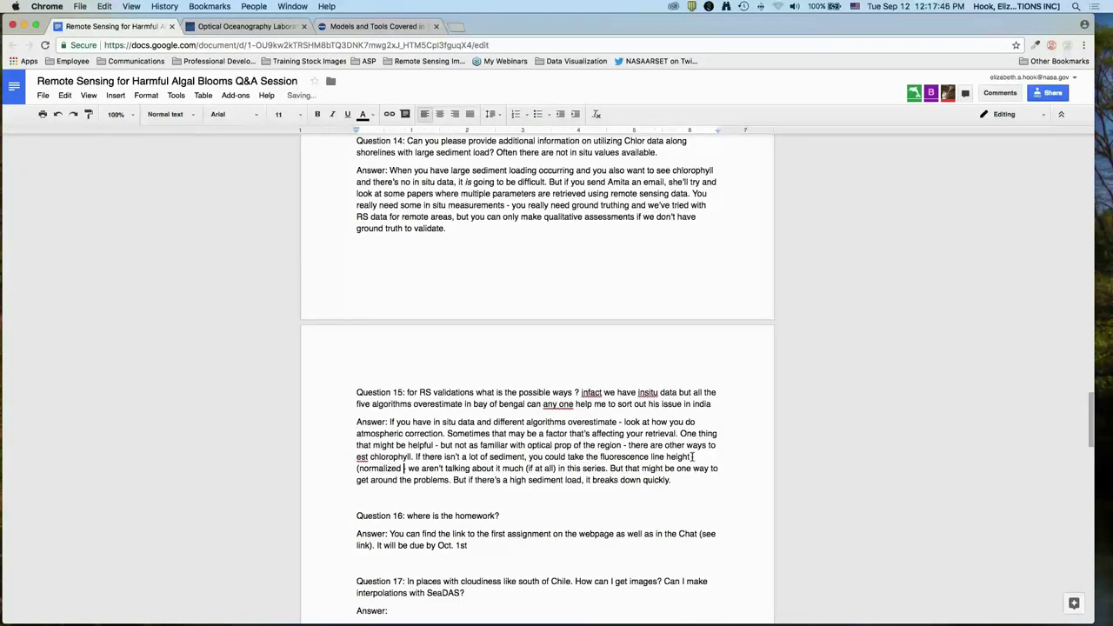
pyautogui.write('orese')
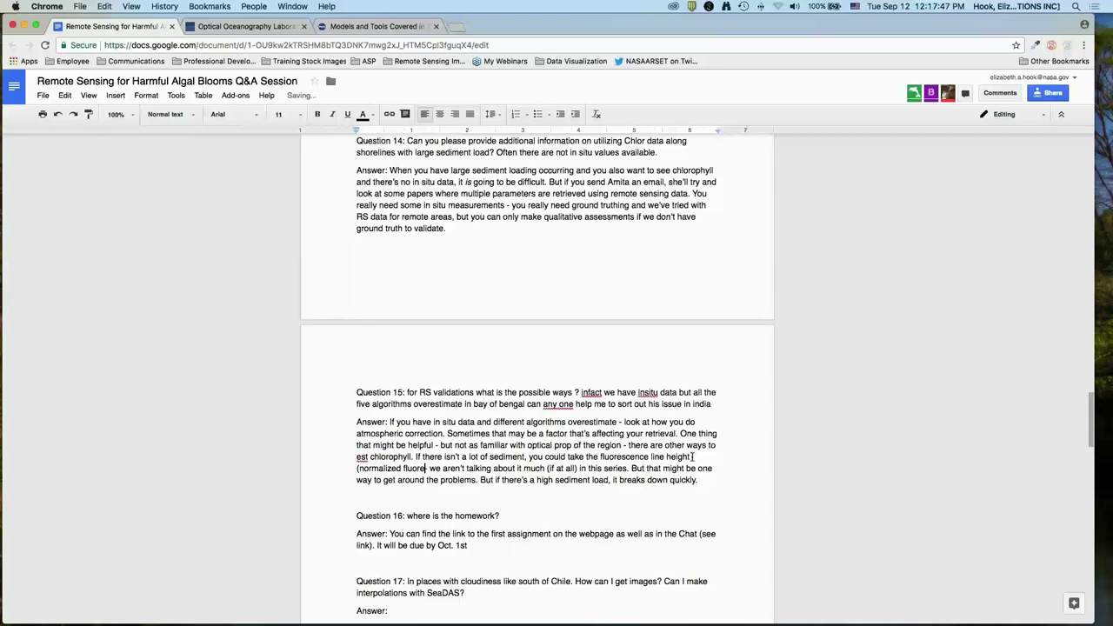
pyautogui.write('nce line height ap')
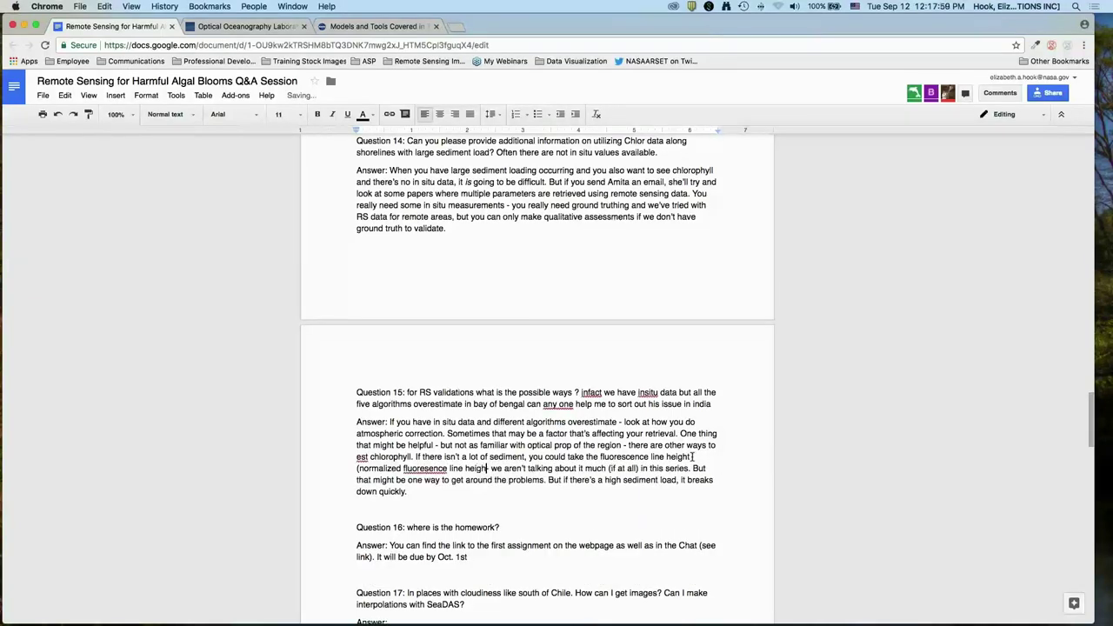
pyautogui.write('proach) -')
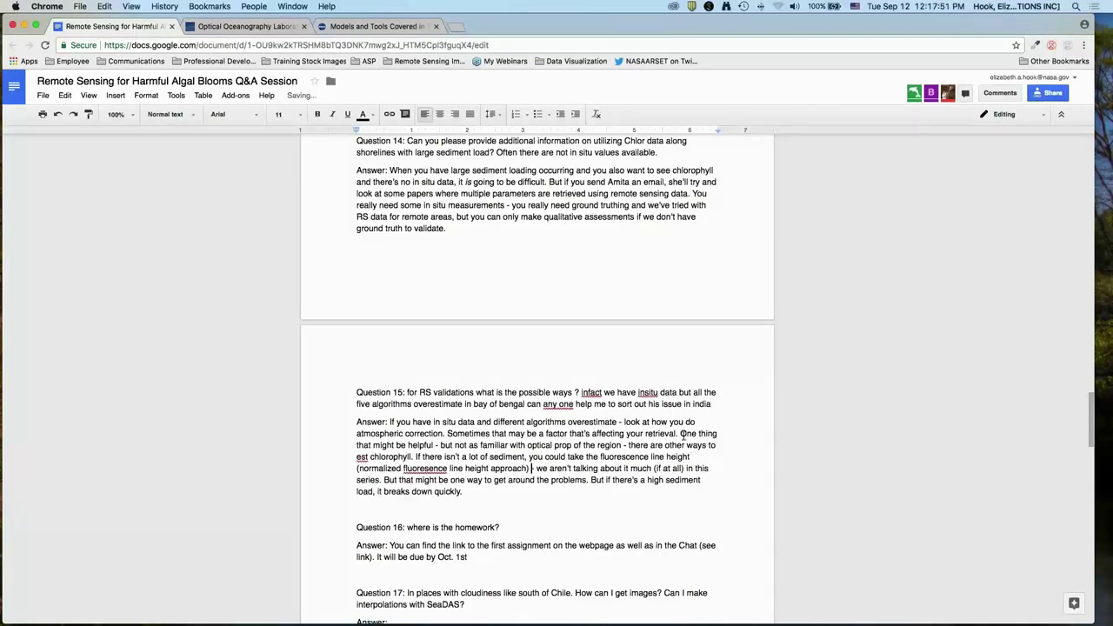
# Correct the misspelled "fluorescence" in Answer 15's parentheses and expand "est" to "estimate" before "chlorophyll".
pyautogui.rightClick(413, 469)
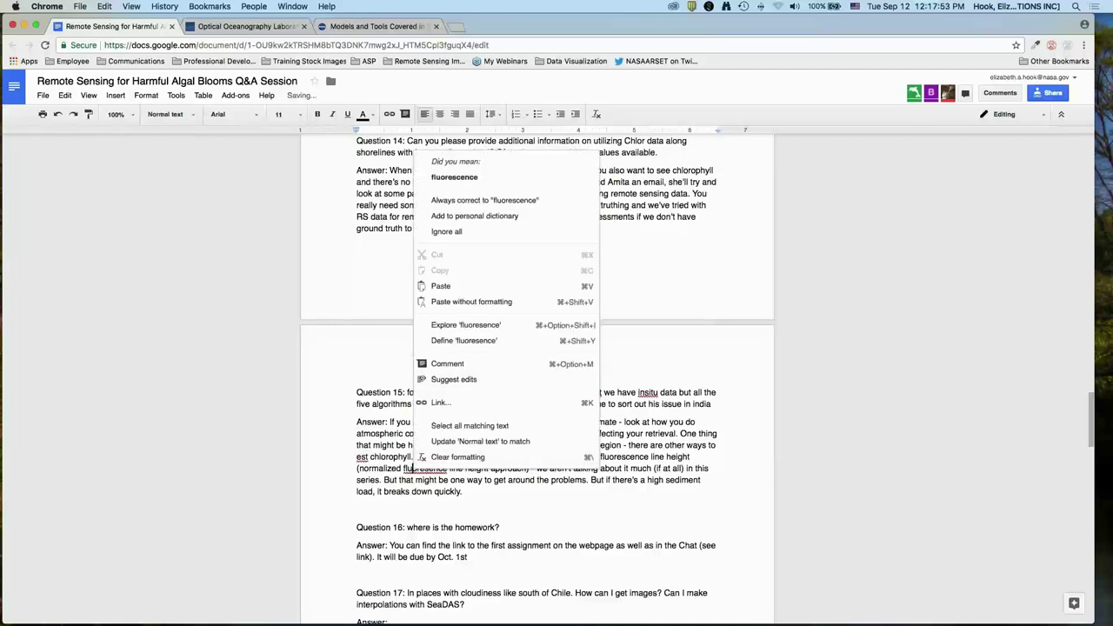
pyautogui.click(453, 178)
pyautogui.click(368, 458)
pyautogui.write('imate')
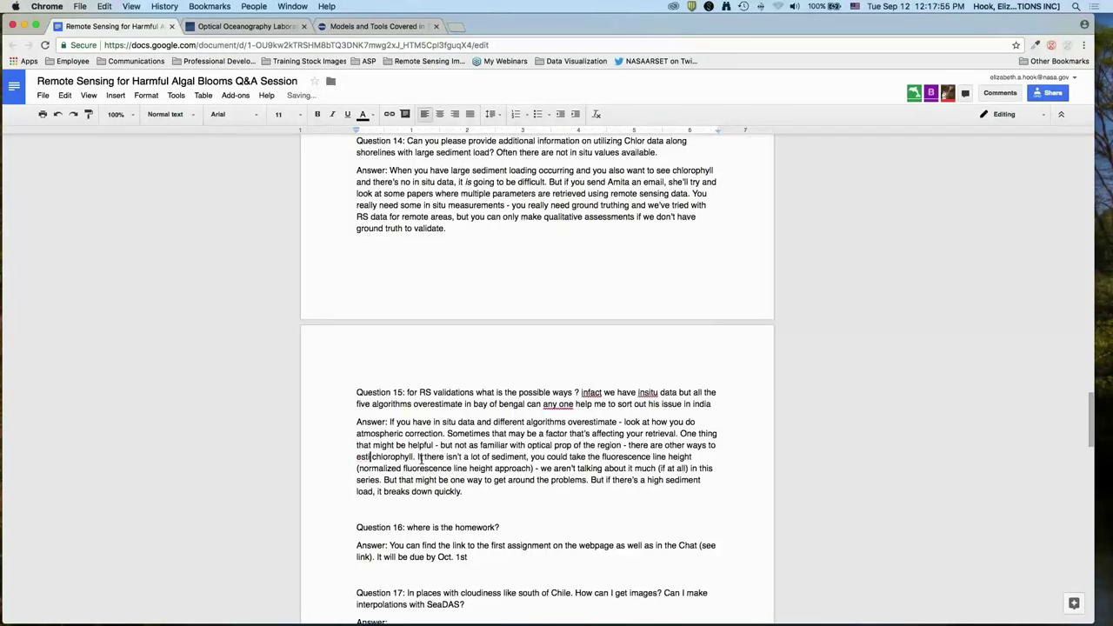
pyautogui.click(481, 502)
pyautogui.scroll(-3, 481, 502)
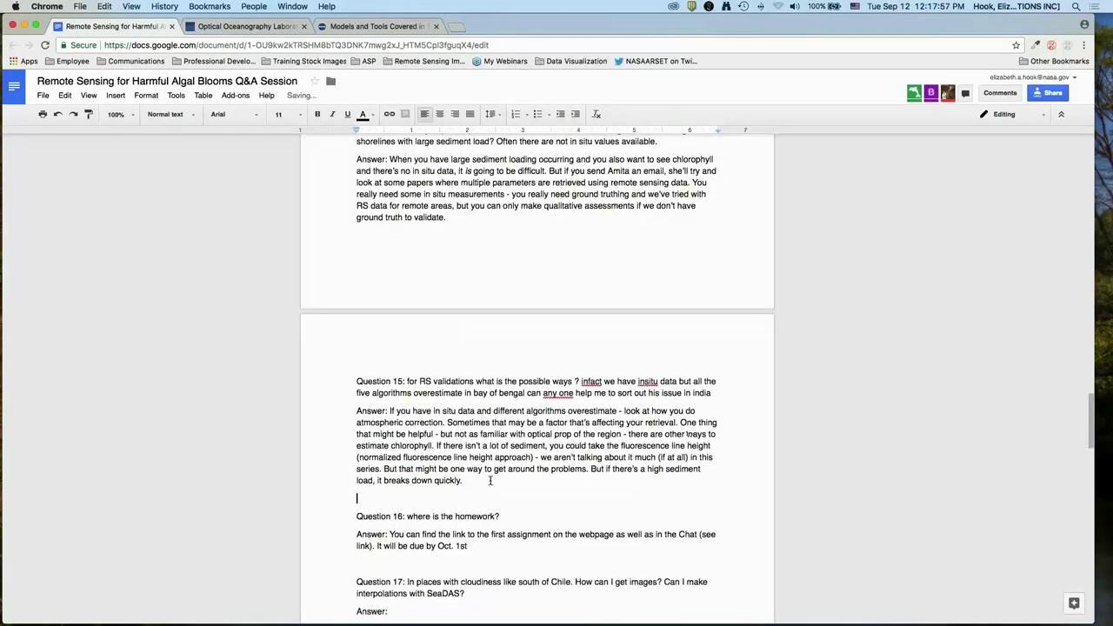
pyautogui.scroll(-2, 478, 418)
pyautogui.click(490, 351)
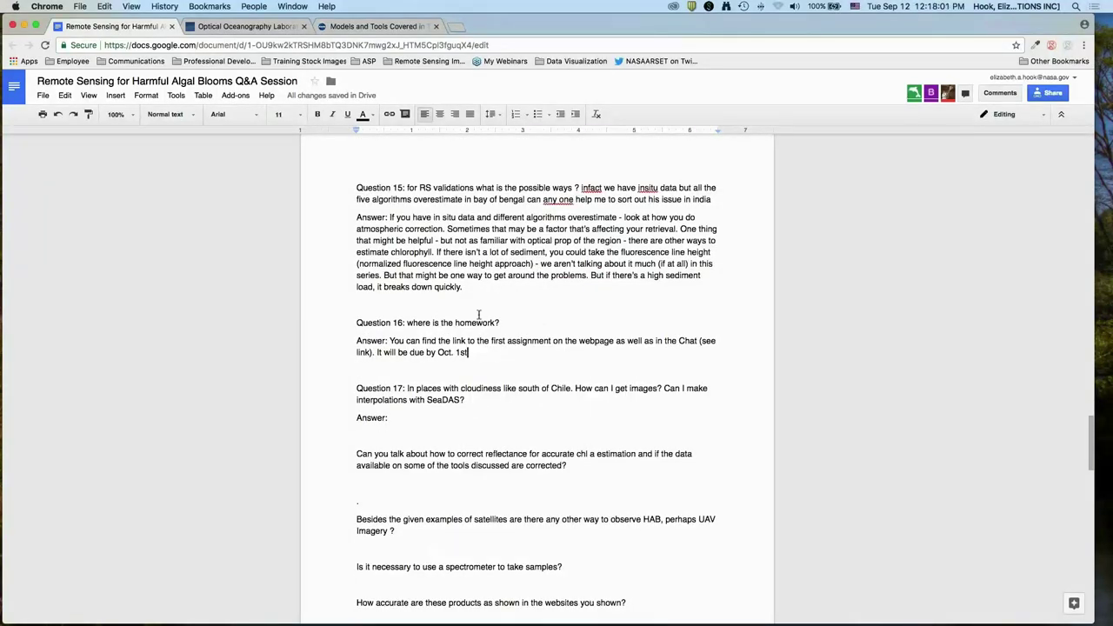
pyautogui.write('http://arset.gsfc.nasa.go')
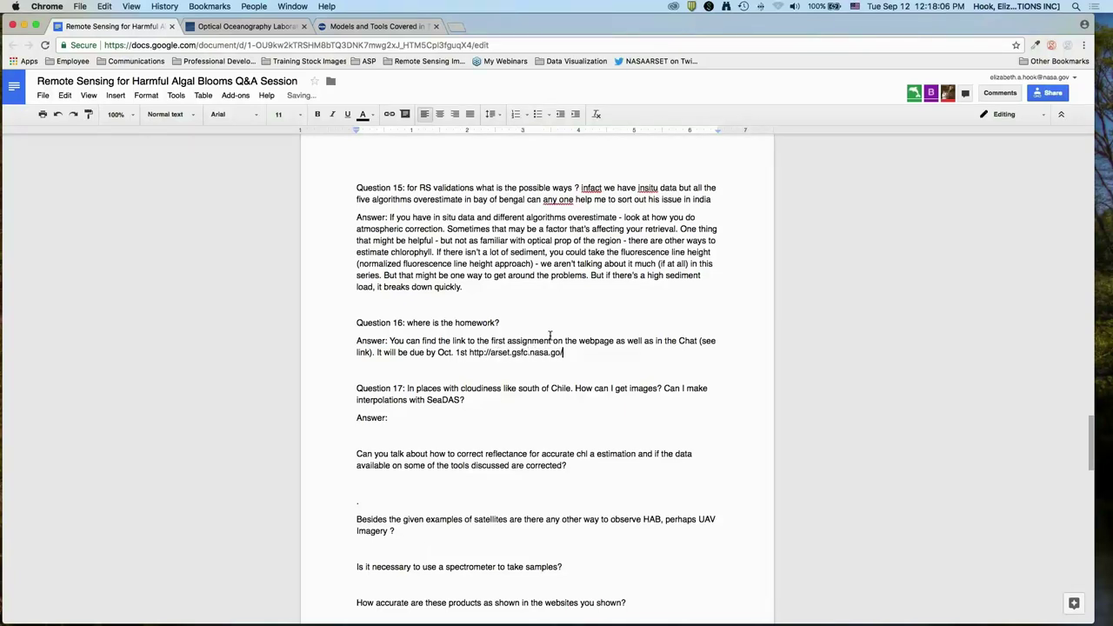
pyautogui.write('v/water/')
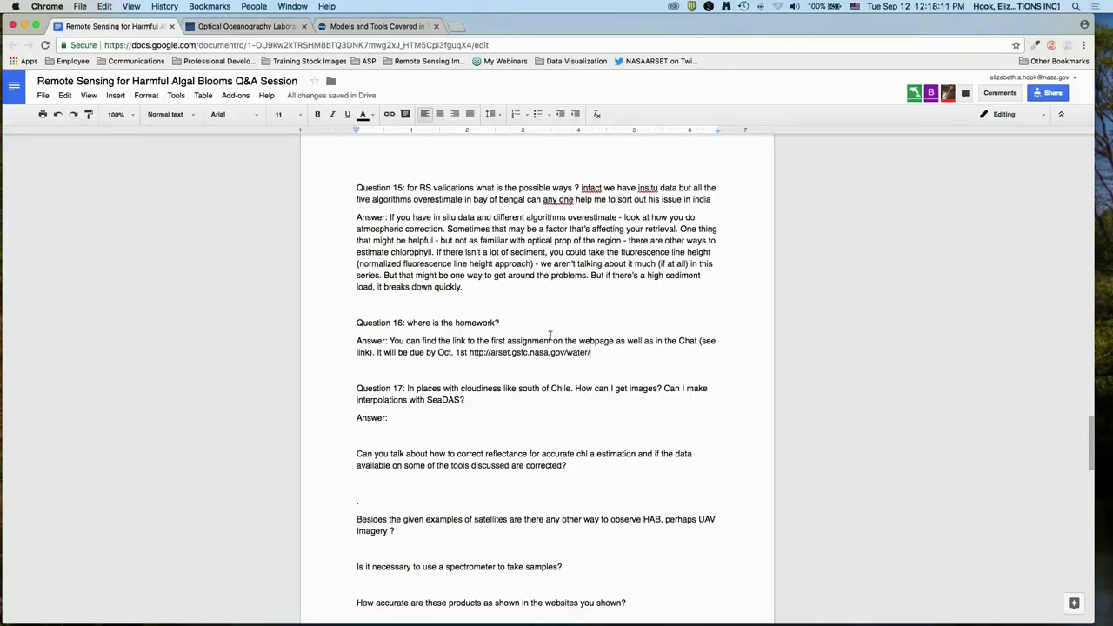
pyautogui.write('webinars/')
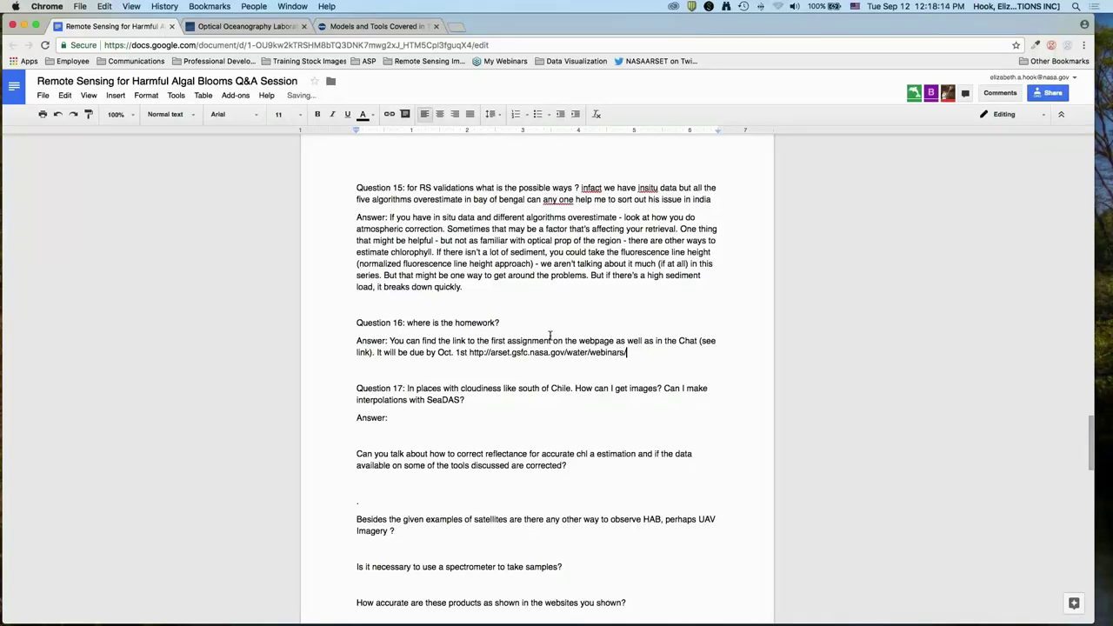
# Open the ARSET webinar page arset.gsfc.nasa.gov/water/webinars/HABs17 in a new browser tab.
pyautogui.press('super+t')
pyautogui.write('arset.gsfc.nasa.gov')
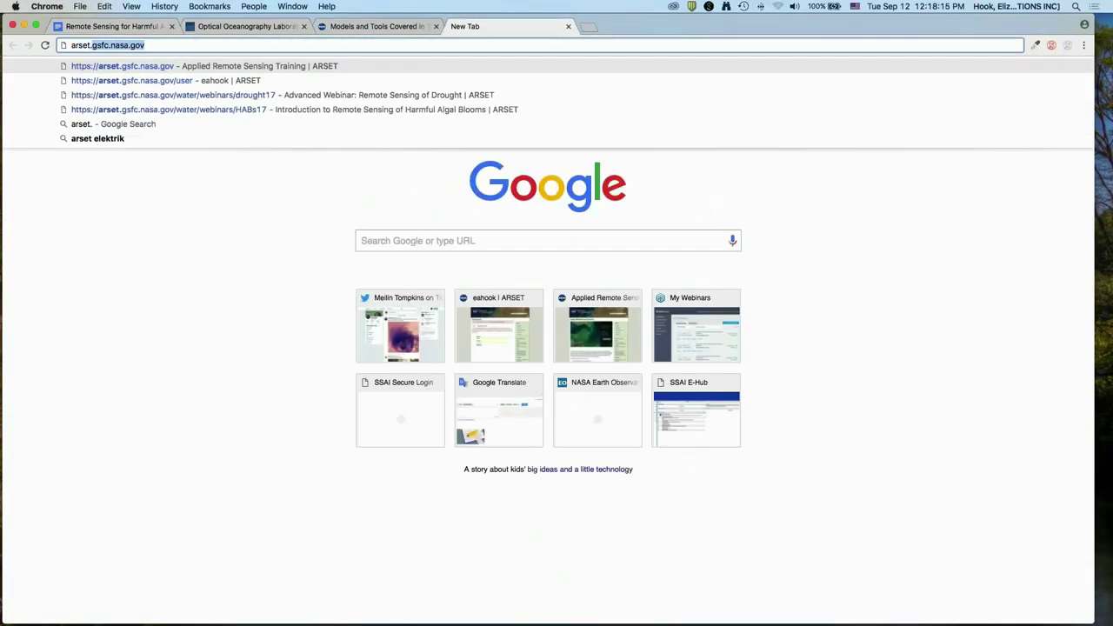
pyautogui.press('Down')
pyautogui.press('Down')
pyautogui.press('Down')
pyautogui.press('Return')
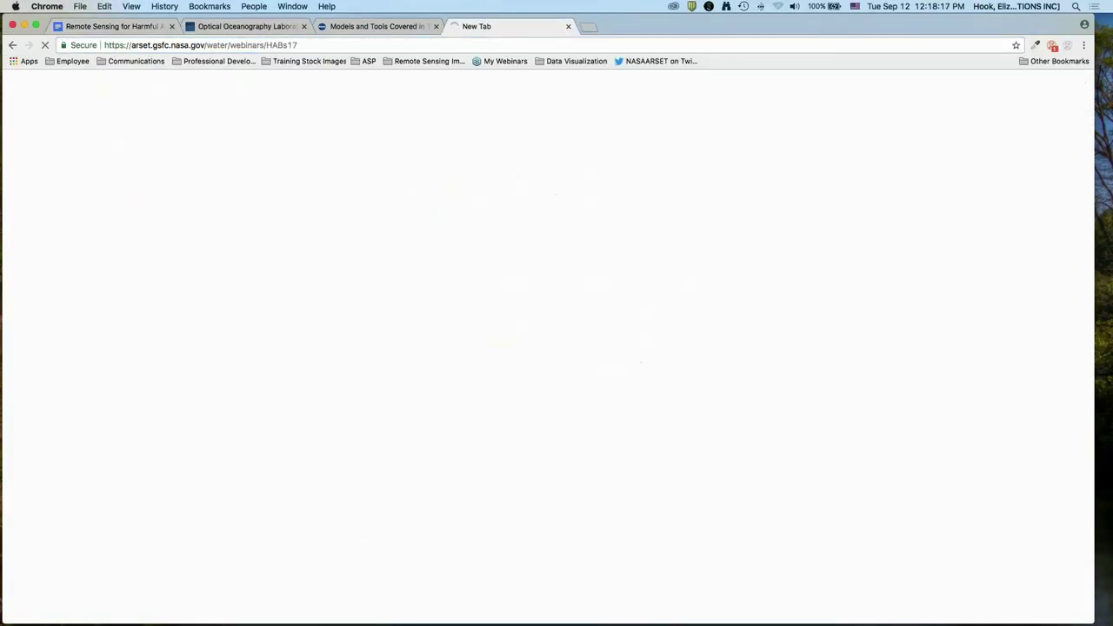
pyautogui.press('super+1')
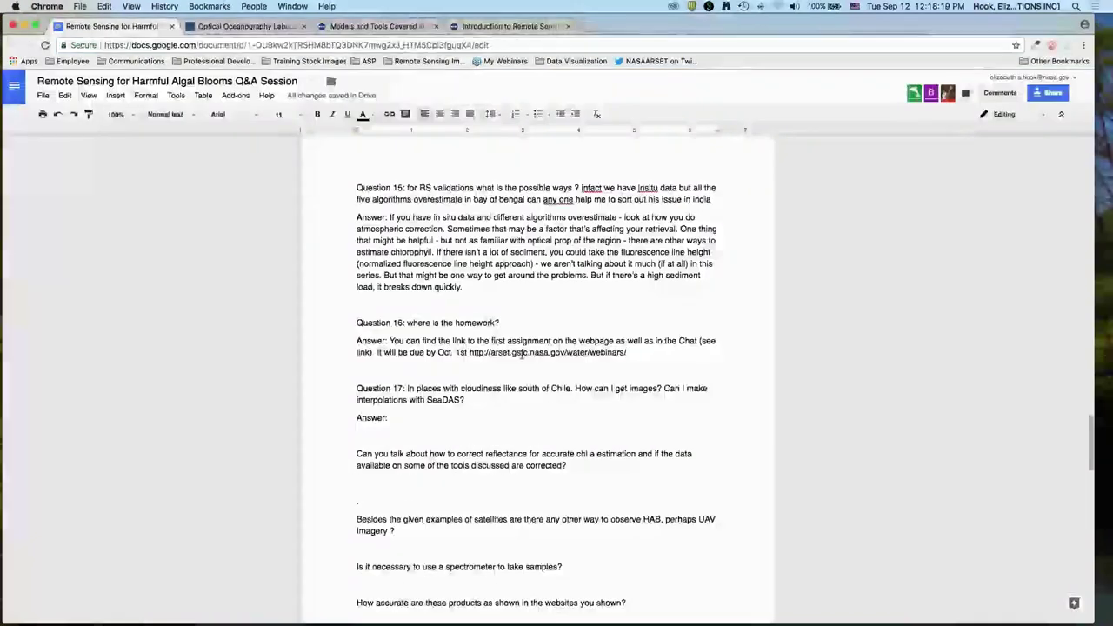
pyautogui.hotkey('shift', 'alt', 'Left')
pyautogui.hotkey('shift', 'alt', 'Left')
pyautogui.hotkey('shift', 'alt', 'Left')
pyautogui.hotkey('shift', 'alt', 'Left')
pyautogui.hotkey('shift', 'alt', 'Left')
pyautogui.hotkey('shift', 'alt', 'Left')
pyautogui.hotkey('shift', 'alt', 'Left')
pyautogui.write('https://arset.gsfc.nasa.gov/water/webinars/HABs17')
# Begin Answer 17 with "Cloudiness is an issue for all optical measurements. Sometimes you can look at surrou".
pyautogui.press('Down')
pyautogui.press('Down')
pyautogui.press('Down')
pyautogui.hotkey('shift', 'Down')
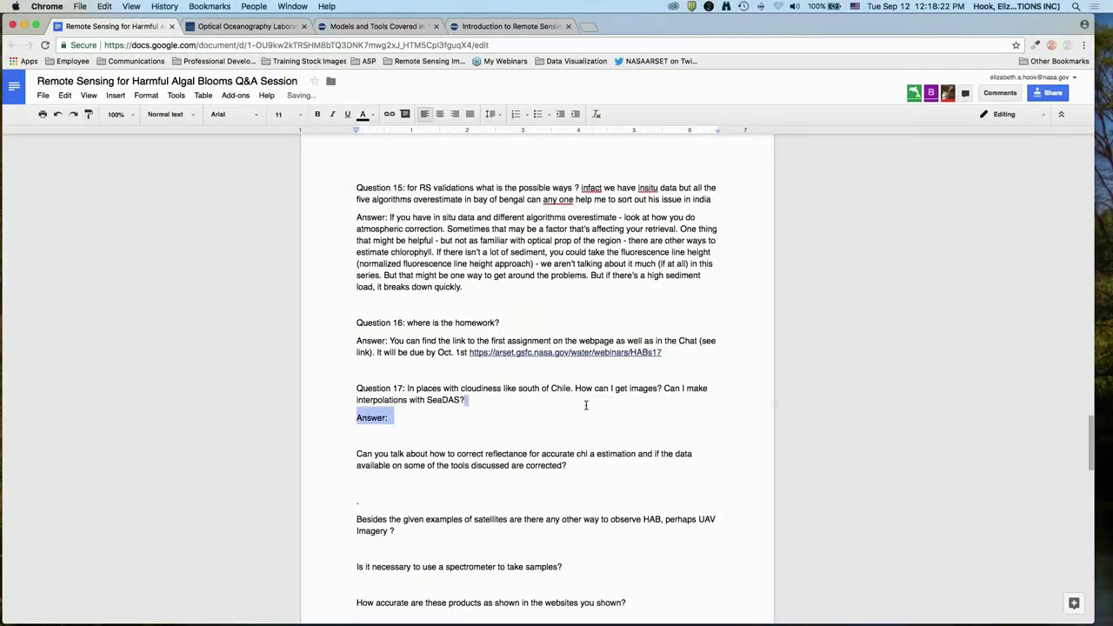
pyautogui.press('Right')
pyautogui.click(633, 399)
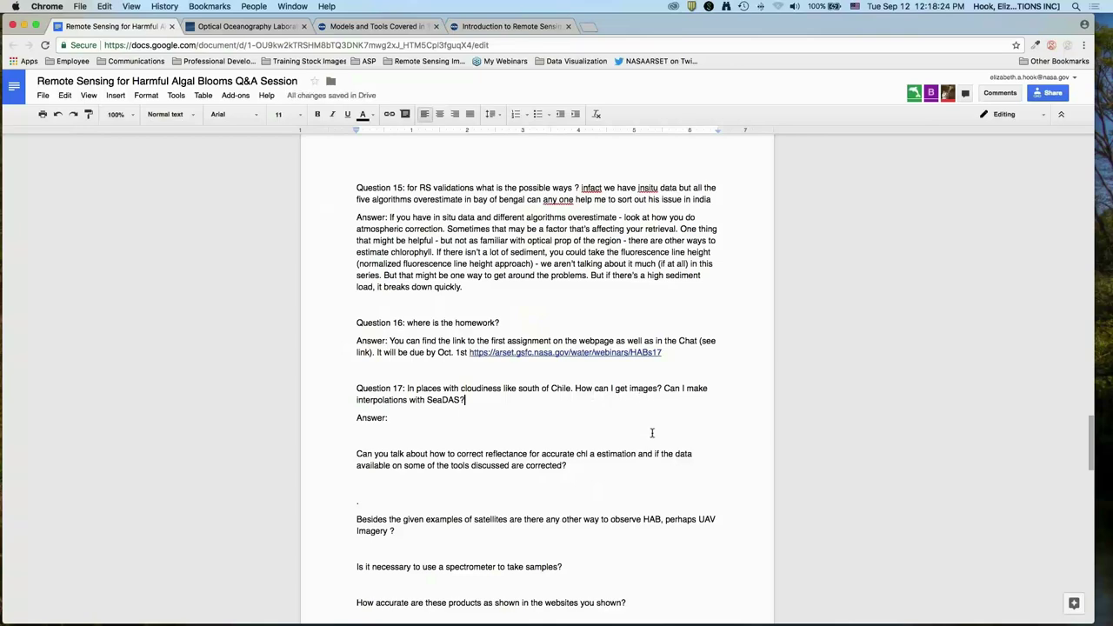
pyautogui.scroll(-3, 634, 391)
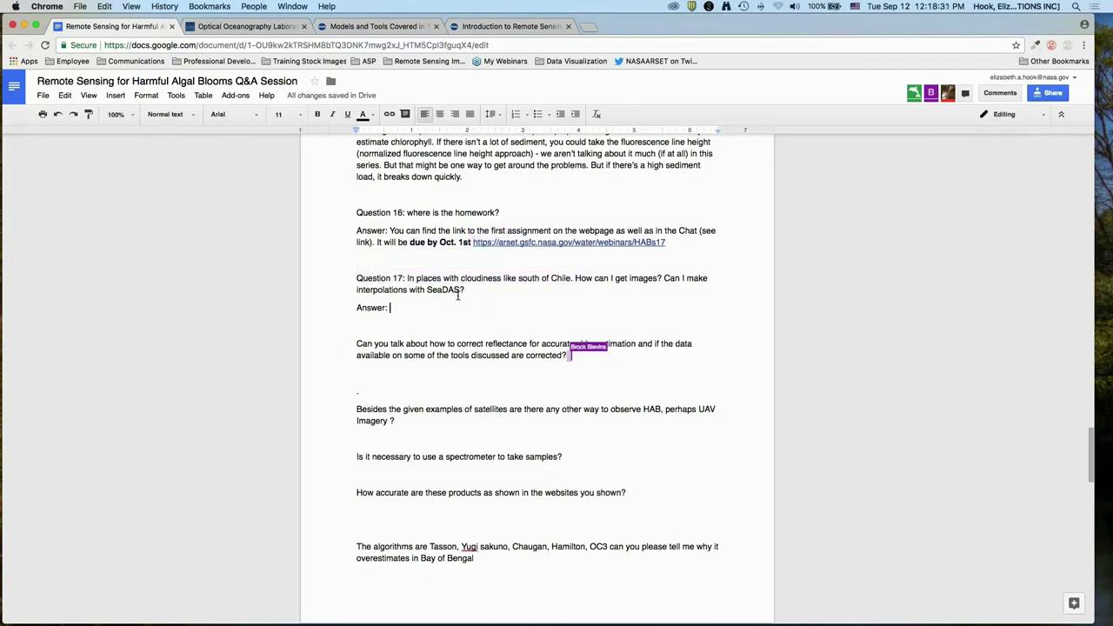
pyautogui.write('Cl')
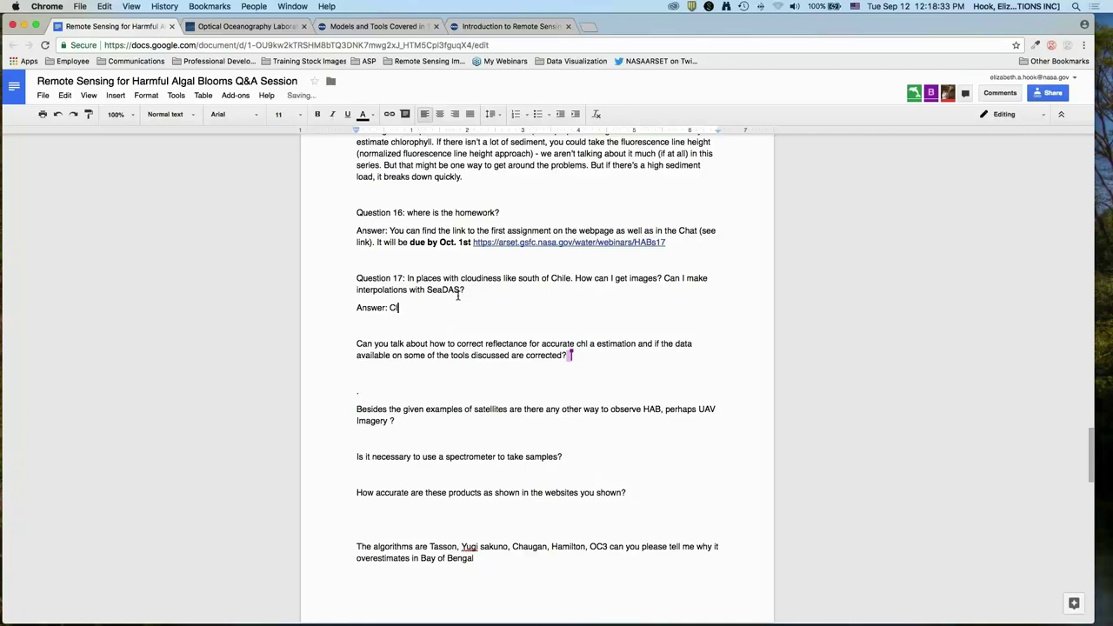
pyautogui.write('oudiness is an issue for all optic')
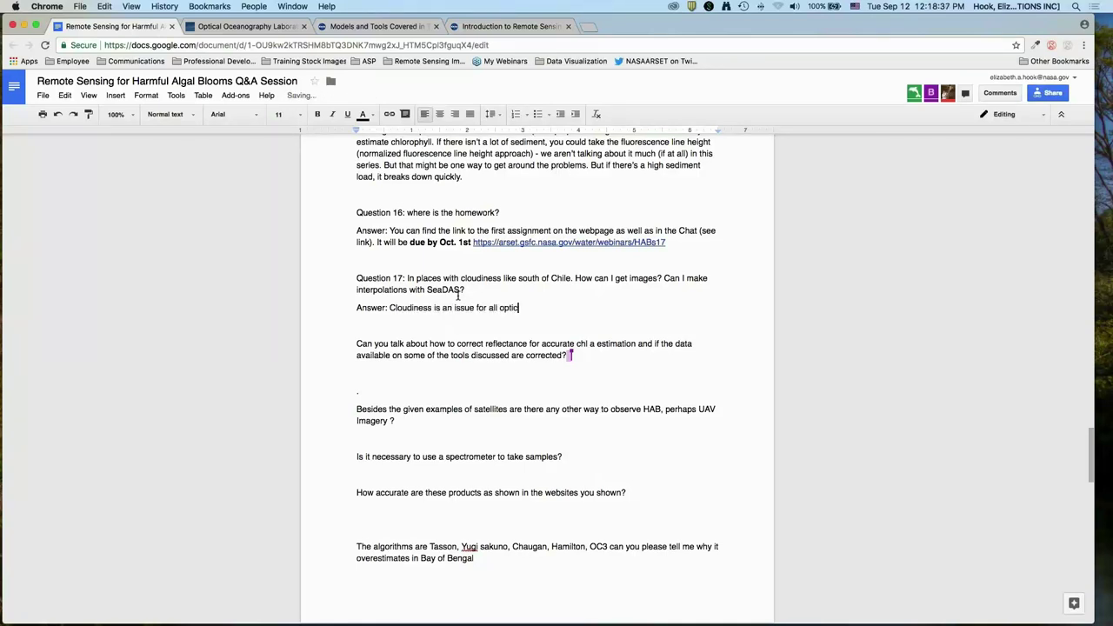
pyautogui.write('al measurements. Sometimes you can look at surrou')
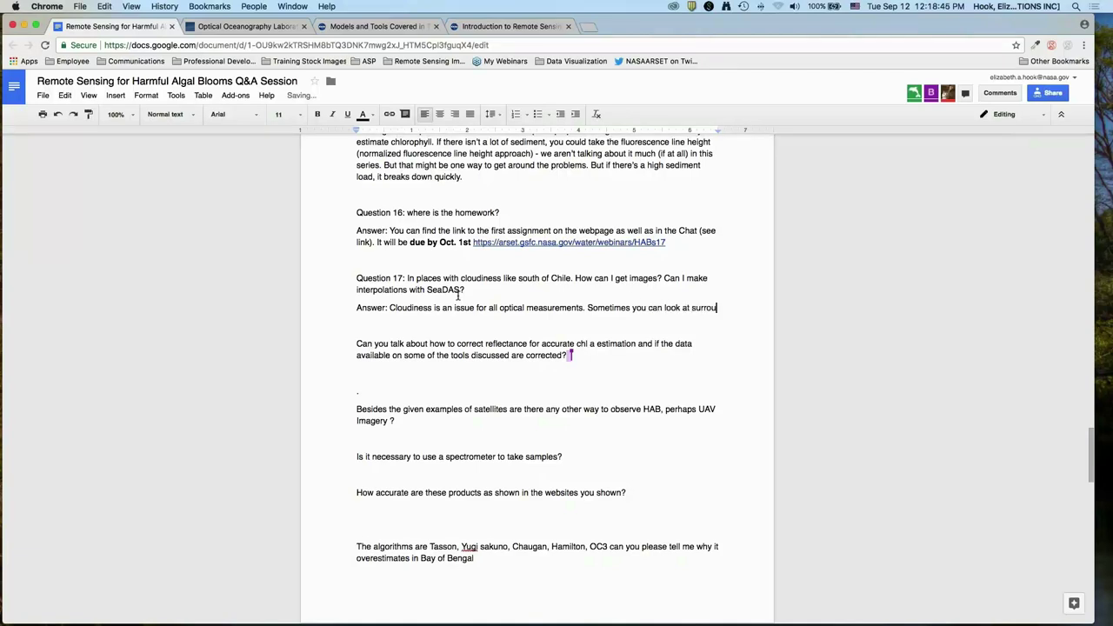
# Finish Answer 17: "surrounding cloud-free or partially cloudy regions and gauge qualitatively what's going on. But cloudiness is a real issue.".
pyautogui.write('nding cou')
pyautogui.write('oud-f')
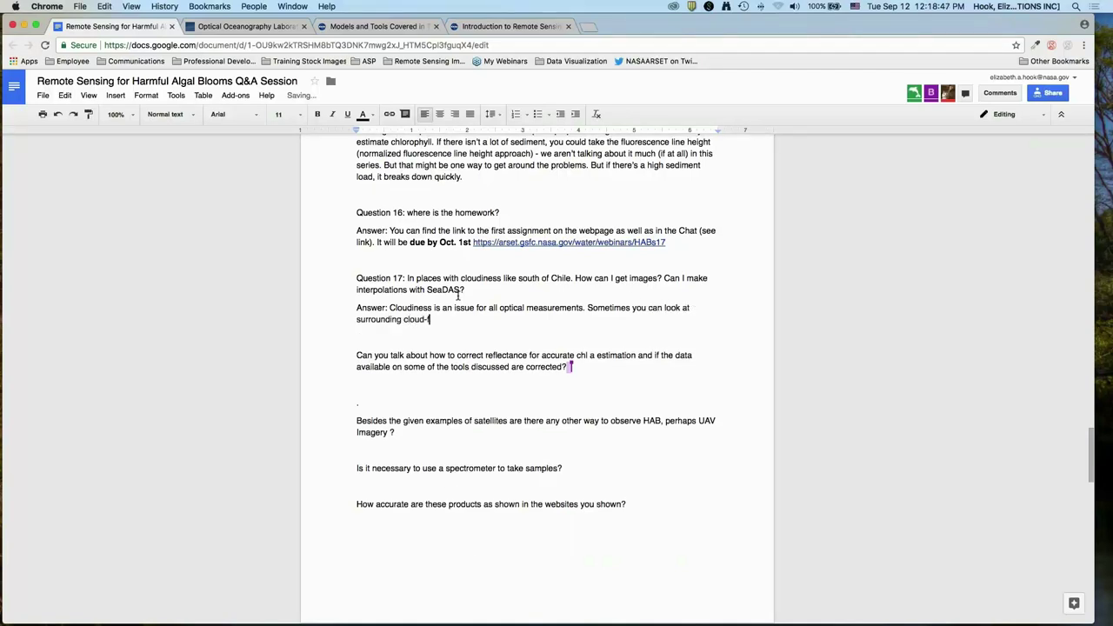
pyautogui.write('ree or partially cloudy regions and')
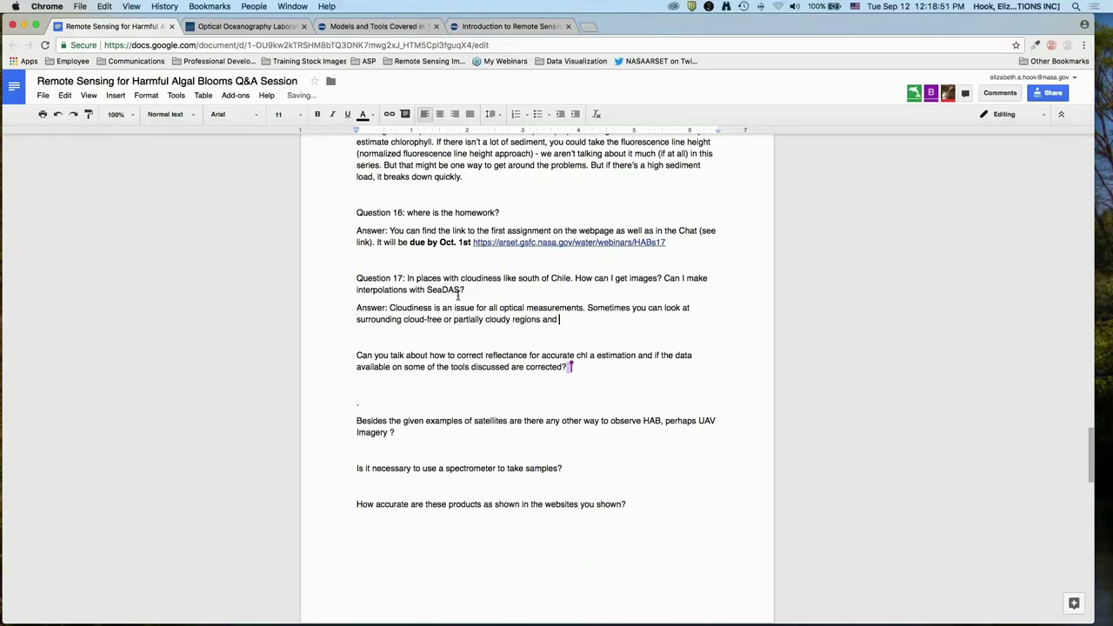
pyautogui.write(' ga')
pyautogui.write('uge qualitatively what')
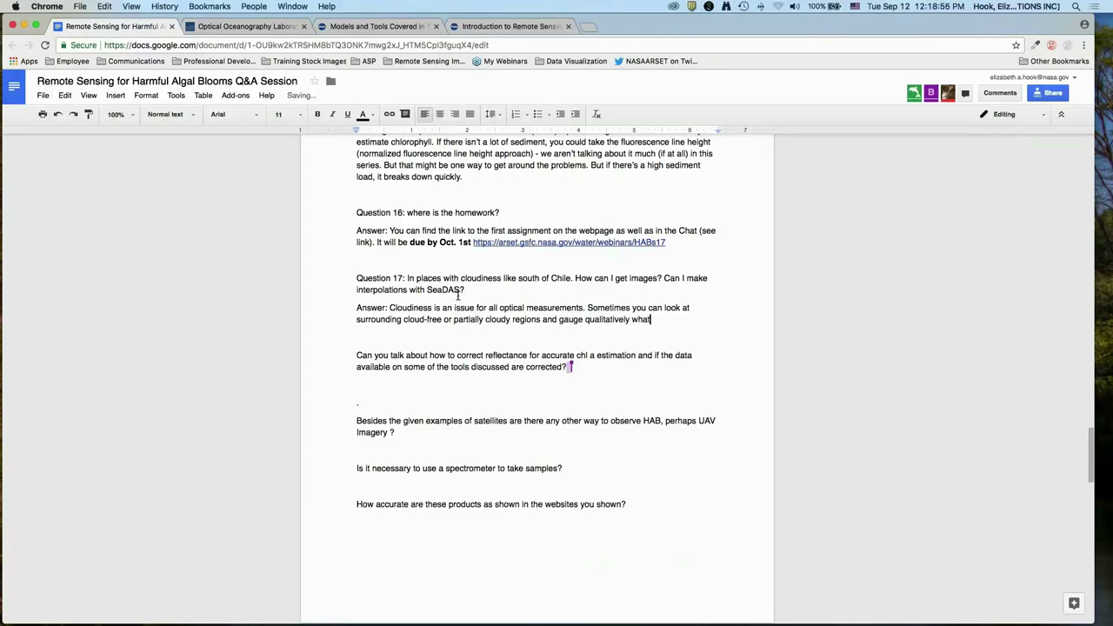
pyautogui.write("'s going on. But ")
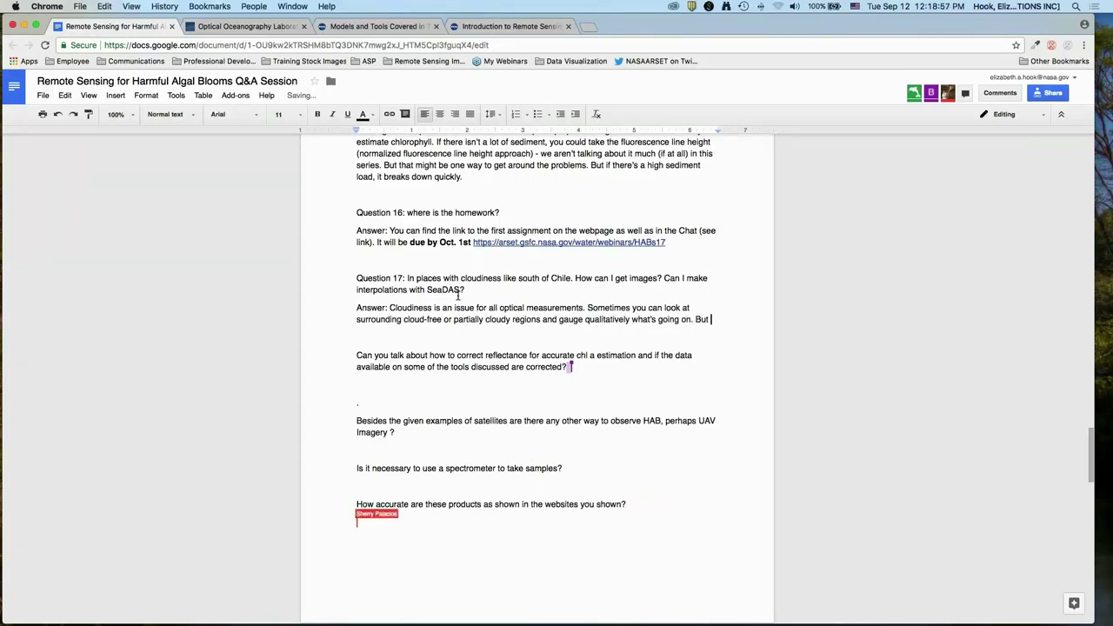
pyautogui.write('cloudiness is a real issue.')
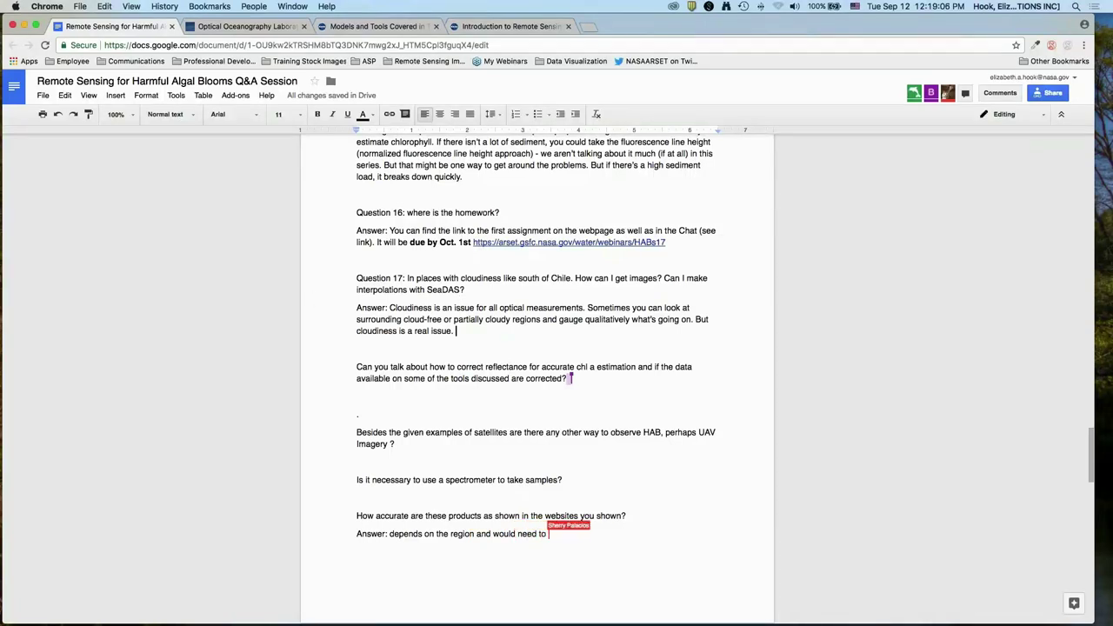
# Label the question about correcting reflectance "Question 18:" and add an "Answer:" line below it.
pyautogui.click(355, 371)
pyautogui.write('Question 18:')
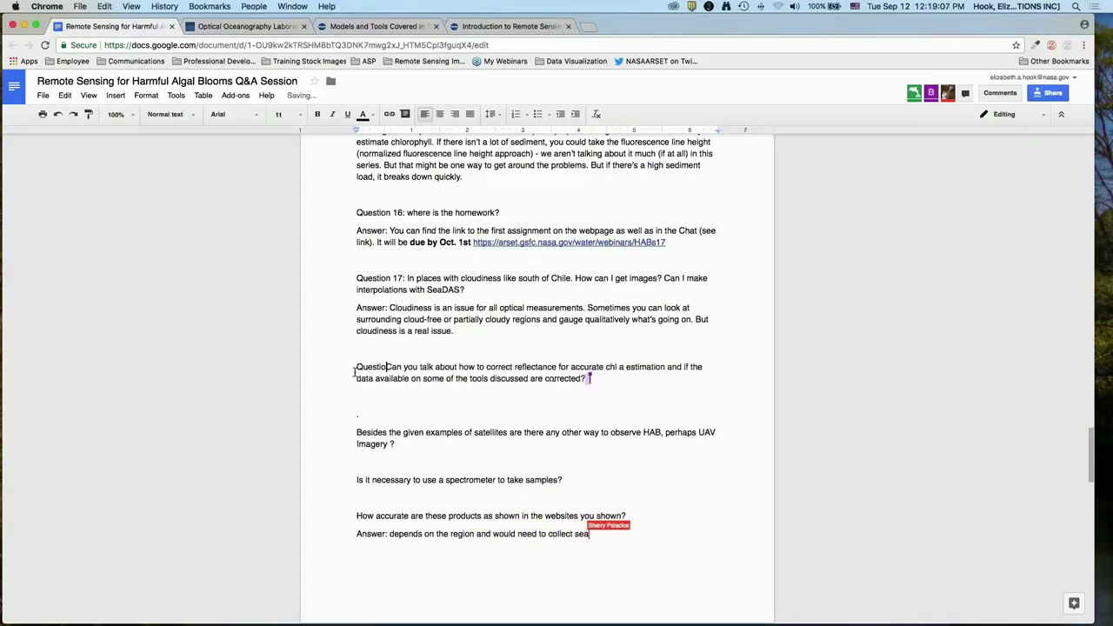
pyautogui.press('Down')
pyautogui.press('Down')
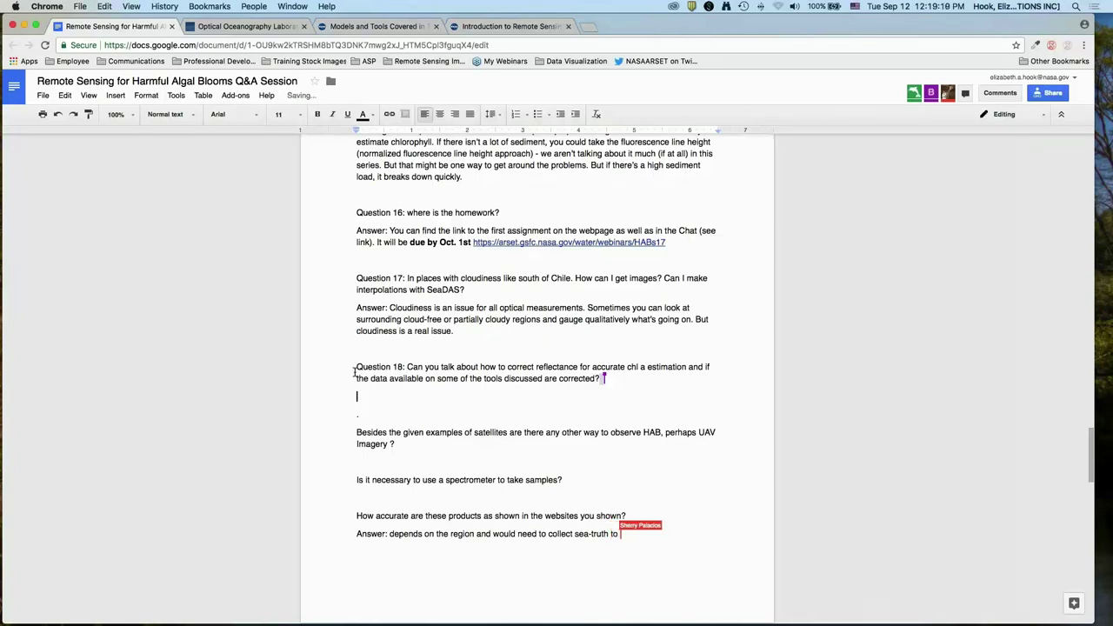
pyautogui.write('Answer:')
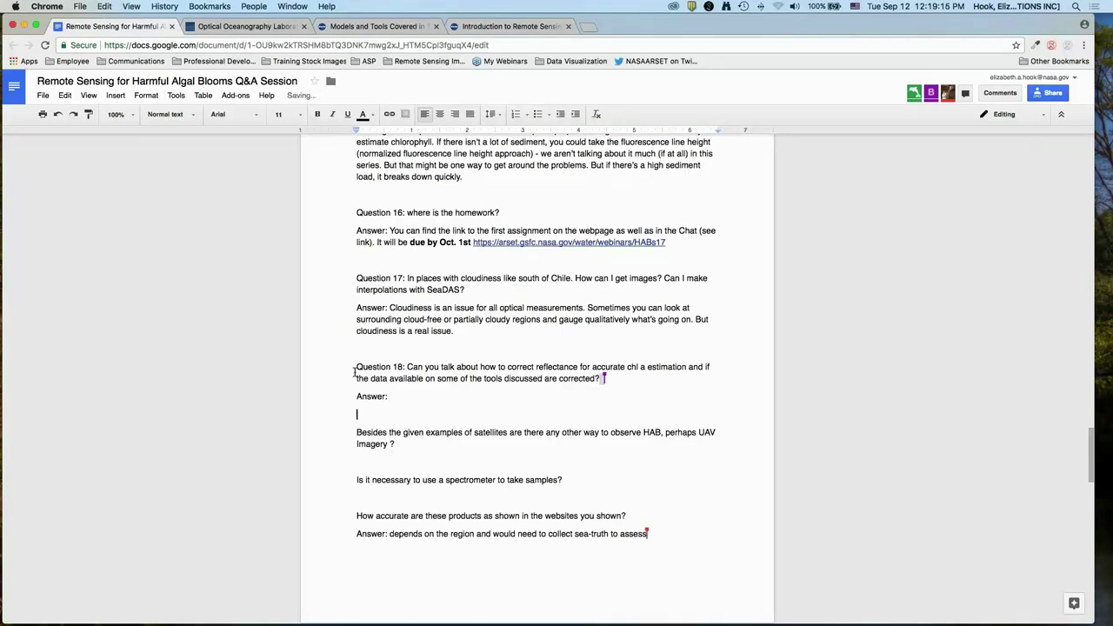
# Label the question about other ways to observe HAB "Question 19:" and the spectrometer question "Question 20:".
pyautogui.press('Down')
pyautogui.write('Question 19:')
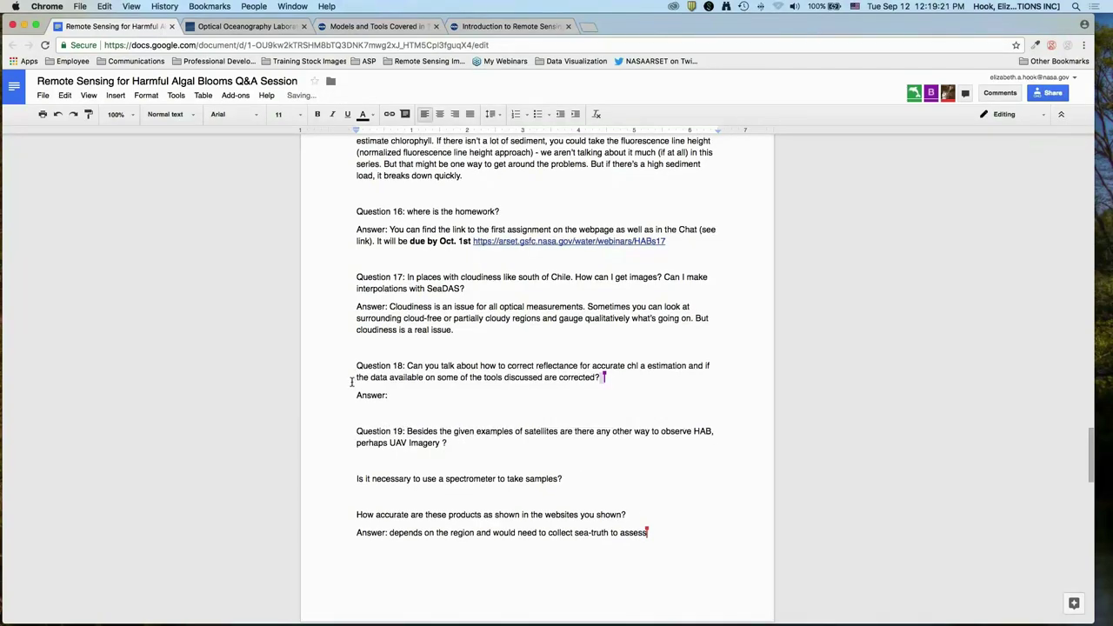
pyautogui.scroll(2, 352, 383)
pyautogui.click(349, 512)
pyautogui.write('Question 20:')
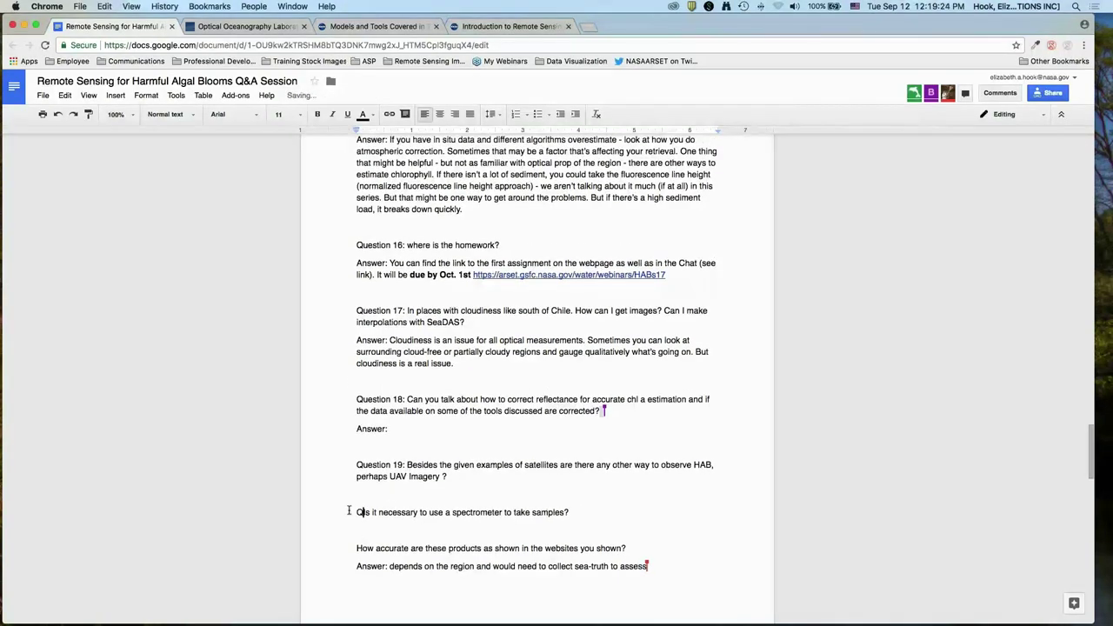
# Begin Answer 18 with "For a lot of the terrestrial RS, folks receive already computed products. Many of the por".
pyautogui.click(575, 419)
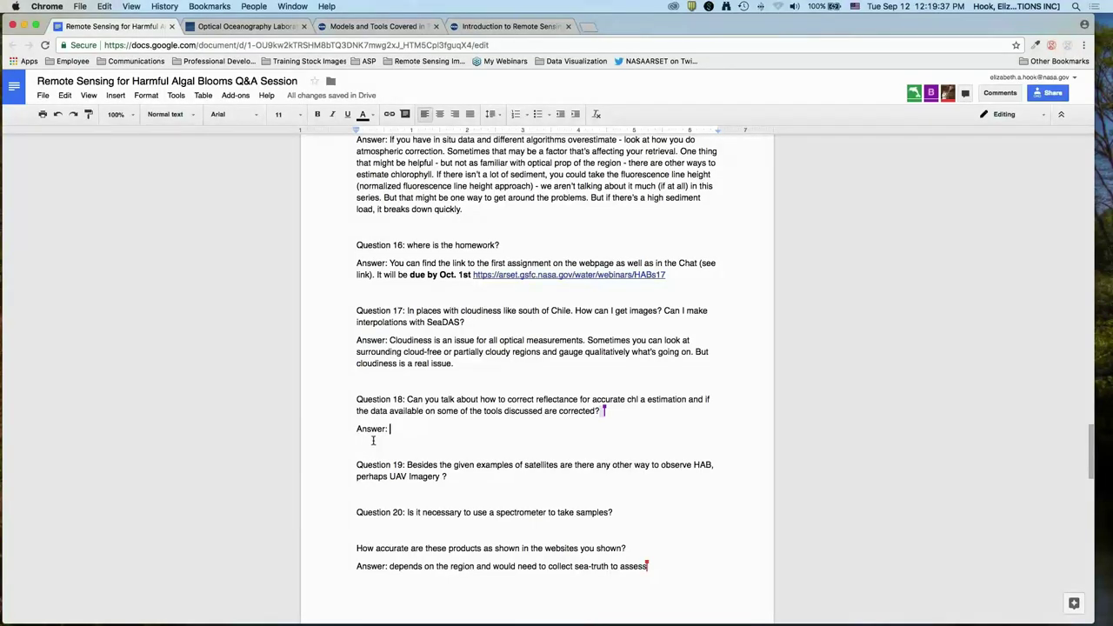
pyautogui.write('For a lot of the terrestr')
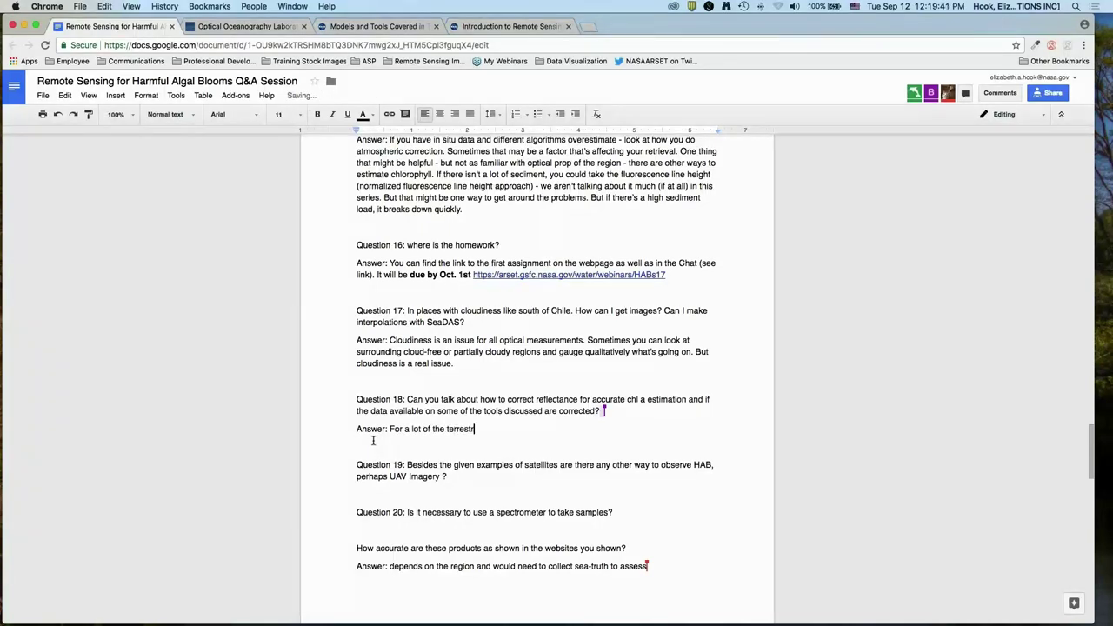
pyautogui.write('ial RS. folks receive already computed pr')
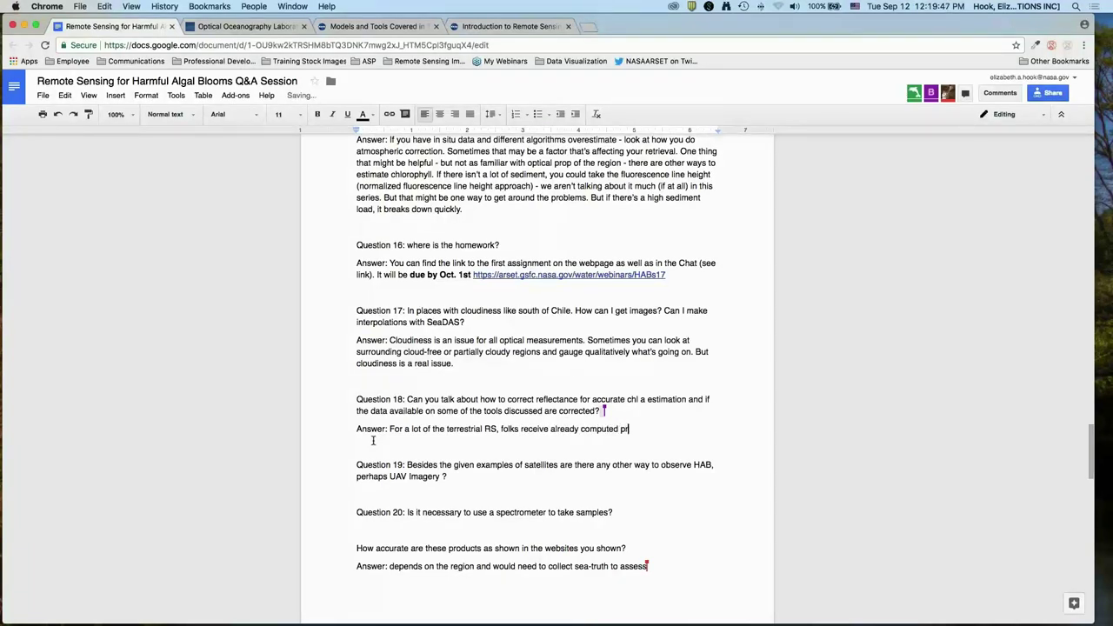
pyautogui.write('oducts. Many of the por')
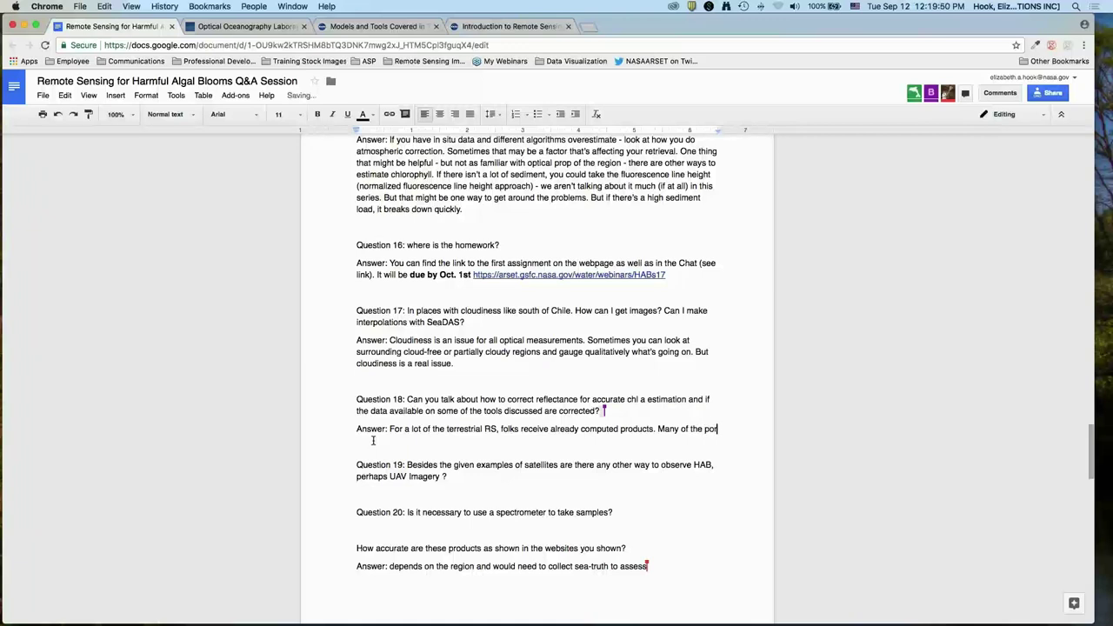
# Continue Answer 18 with "portals", the presenter's first name, and "pointed you to is directing you to tools with chloro".
pyautogui.write('tals Amita pointed you do')
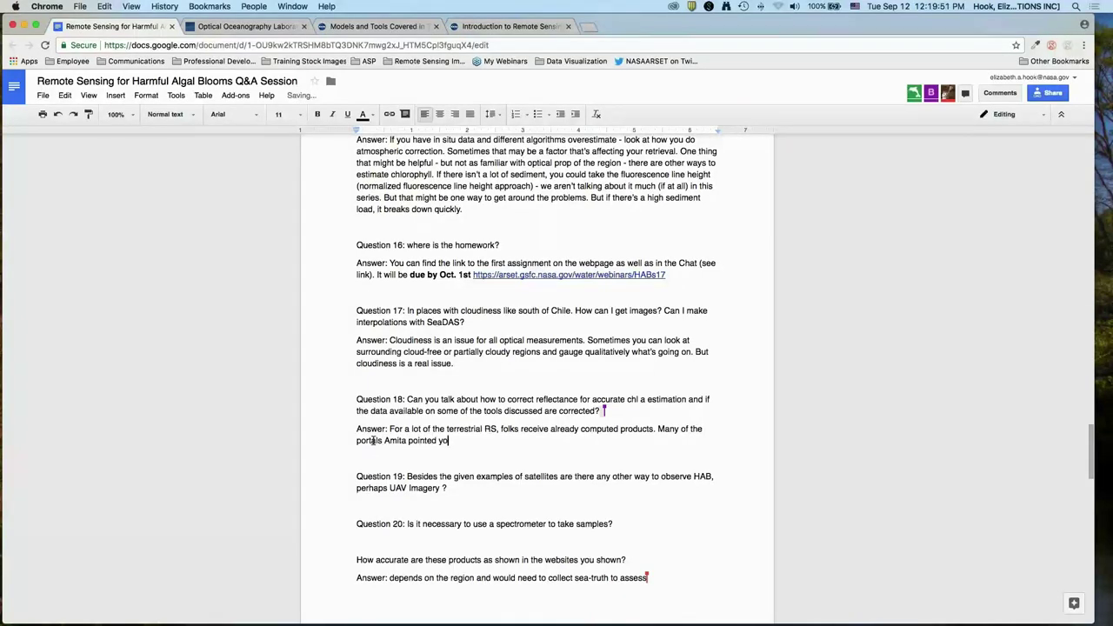
pyautogui.press('BackSpace')
pyautogui.press('BackSpace')
pyautogui.press('BackSpace')
pyautogui.write('to is directing you to tools with chloro')
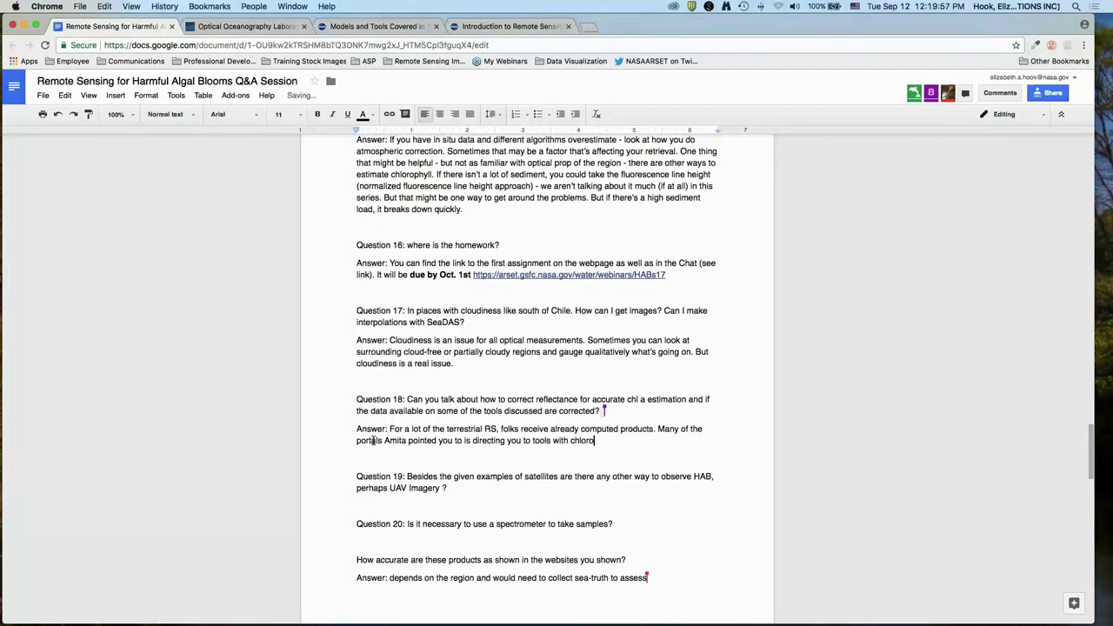
# Continue Answer 18 with "phyll a product, and this is done after pre-processing and corrections have taken place. You can get raw-er data and p".
pyautogui.write('phyll a product, and th')
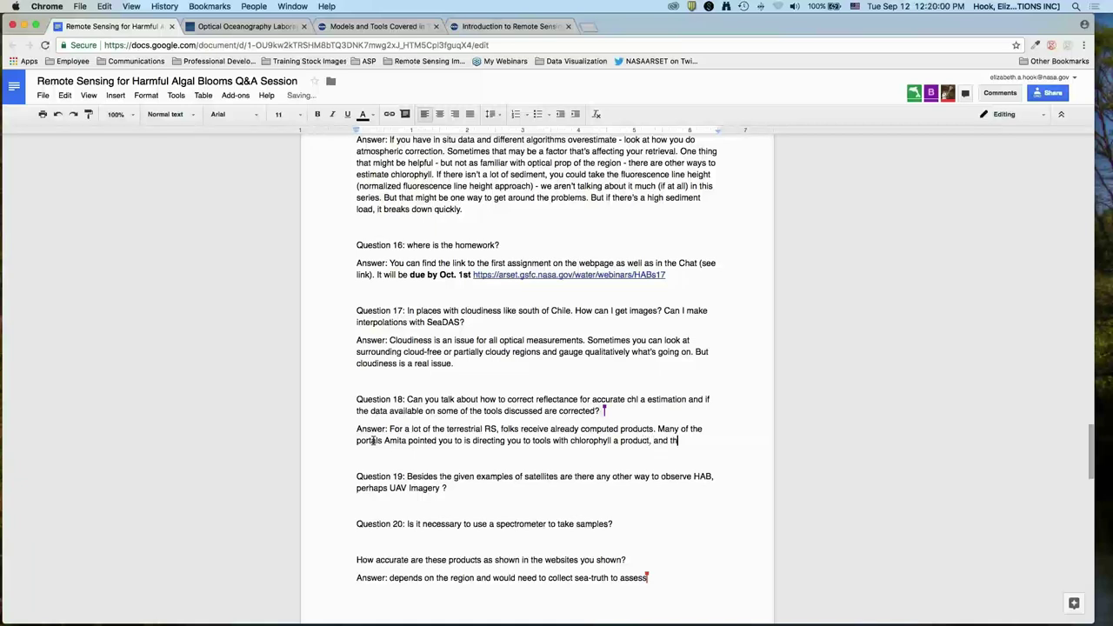
pyautogui.write('is is done after pre-')
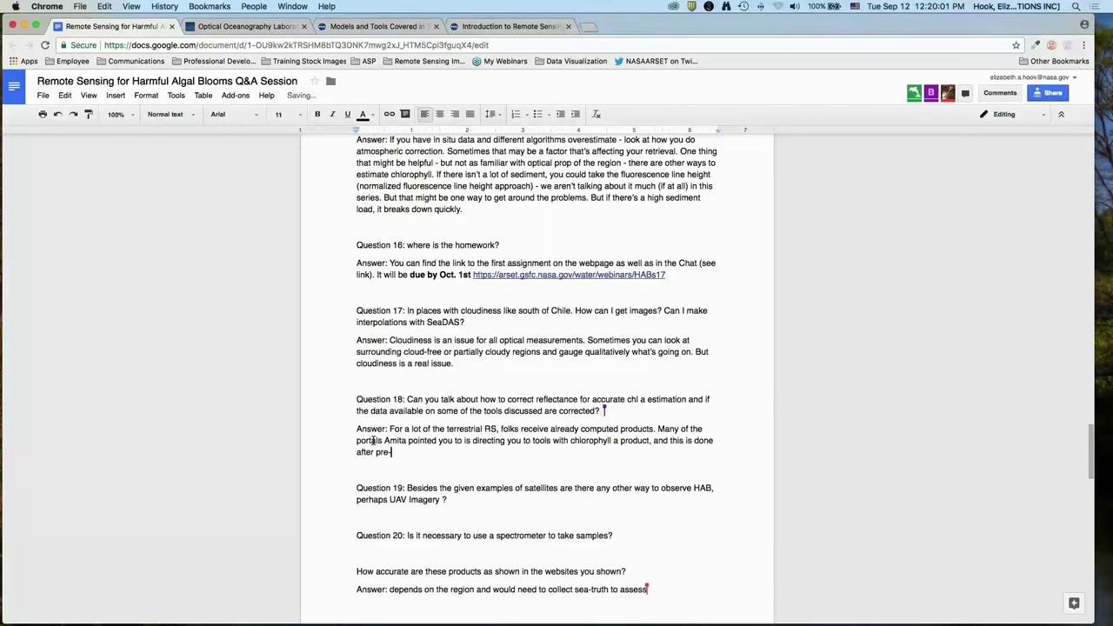
pyautogui.write('rocprocessing and corrections hav')
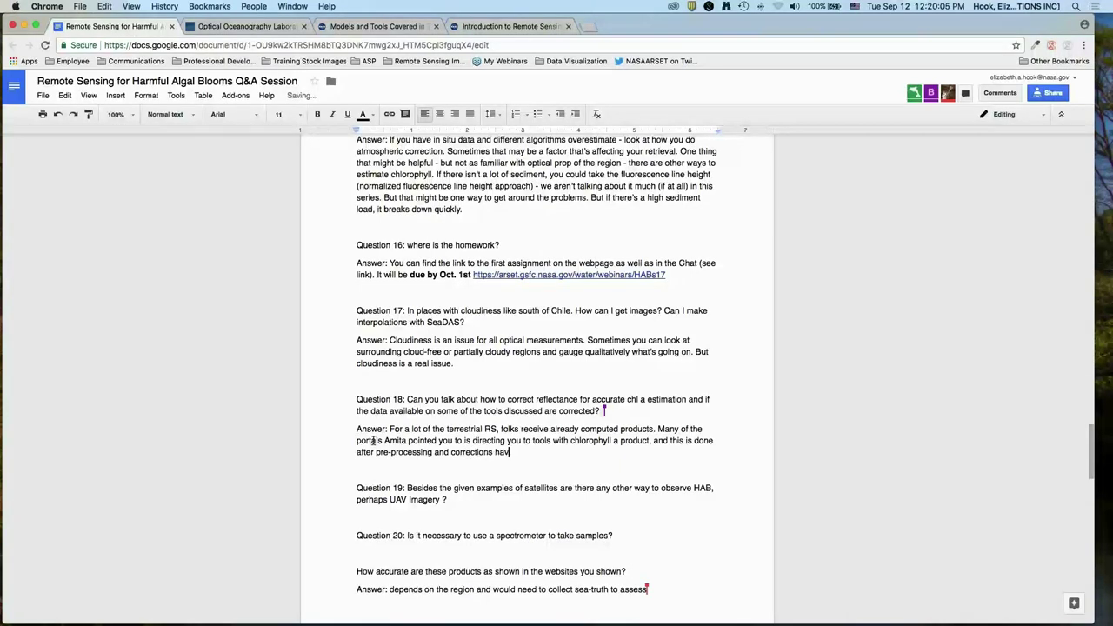
pyautogui.write('e taken place. You can get raw-er data and p')
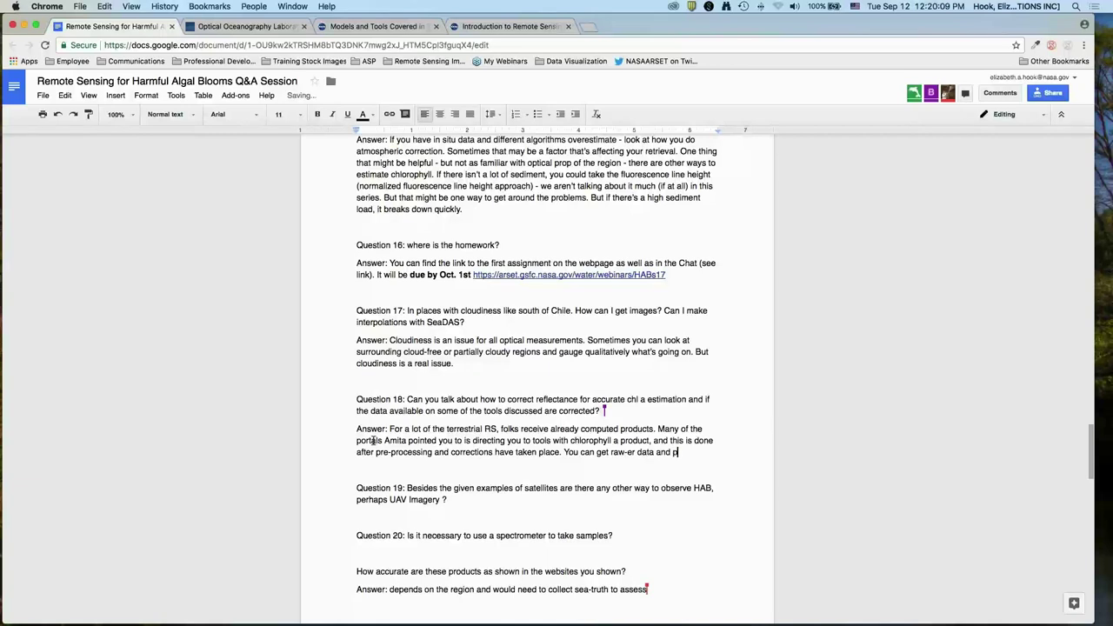
# Continue Answer 18 with "rocess it through SeaDAS (MODIS, VIIRS and some of the other satellites), but", the presenter's first name, and "doesn't".
pyautogui.write('rocess it through Sea')
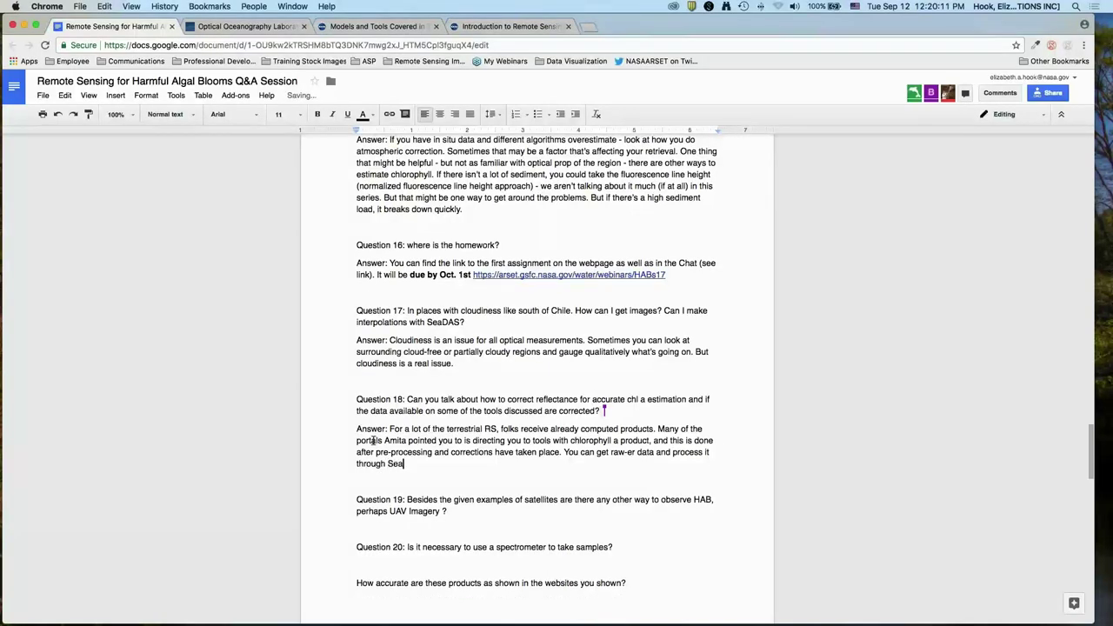
pyautogui.write('DAS (MODIS, VIIRS and some of the other sa')
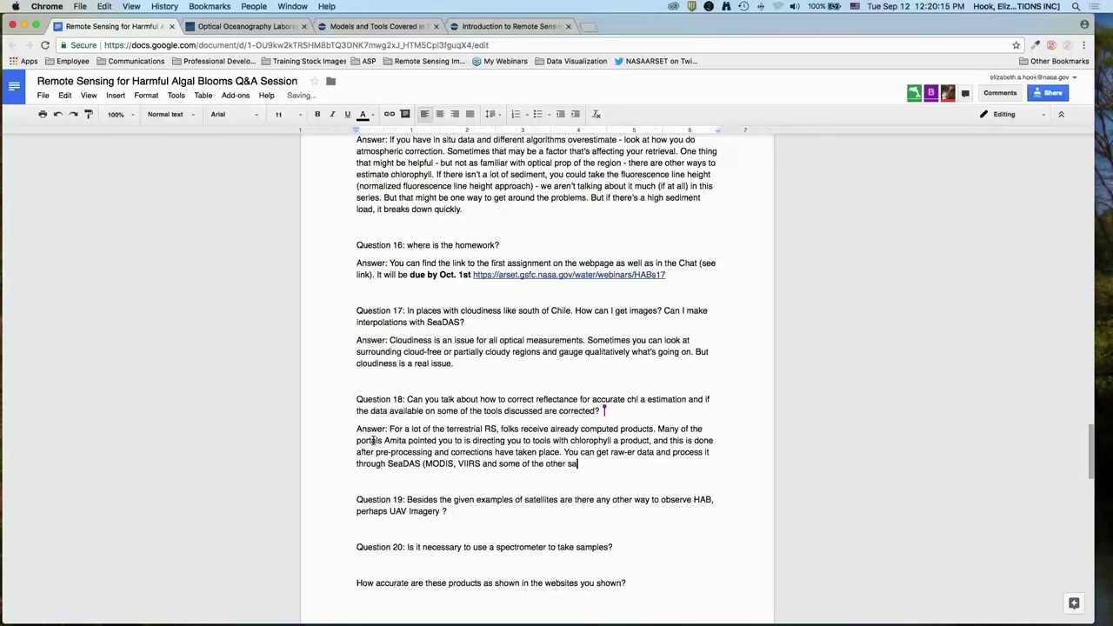
pyautogui.write("tellites), but Sherry doesn't")
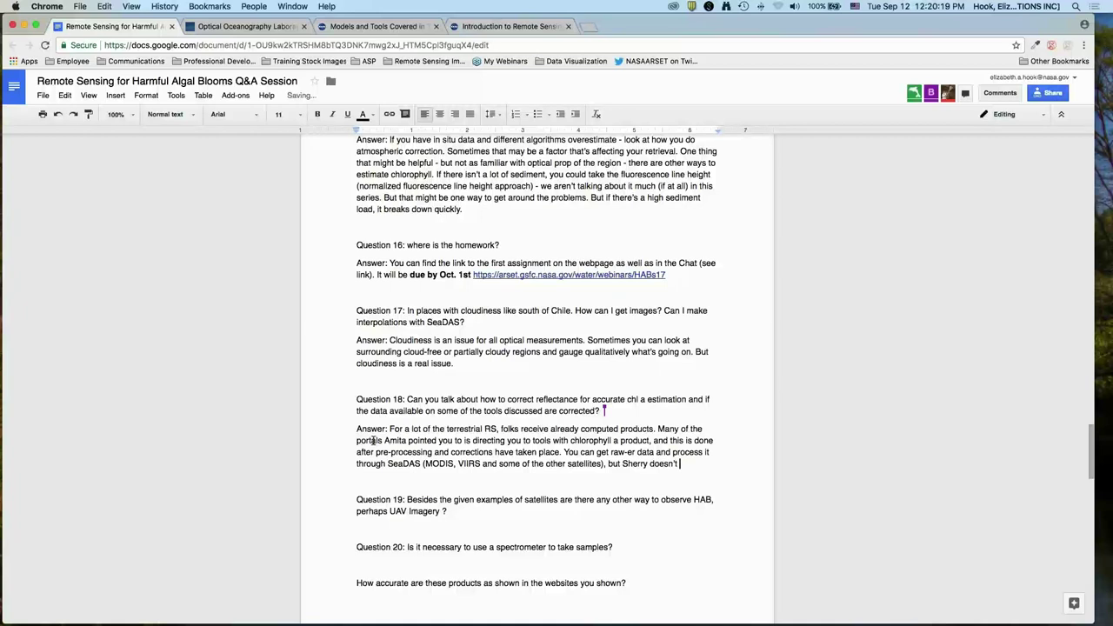
# Continue Answer 18 with "work with Sentinel, and then you can process it with your own atmospheric correction parameters. We".
pyautogui.write(' possibly')
pyautogui.press('BackSpace')
pyautogui.press('BackSpace')
pyautogui.press('BackSpace')
pyautogui.press('BackSpace')
pyautogui.press('BackSpace')
pyautogui.press('BackSpace')
pyautogui.press('BackSpace')
pyautogui.press('BackSpace')
pyautogui.write('work with Sentinel, and then')
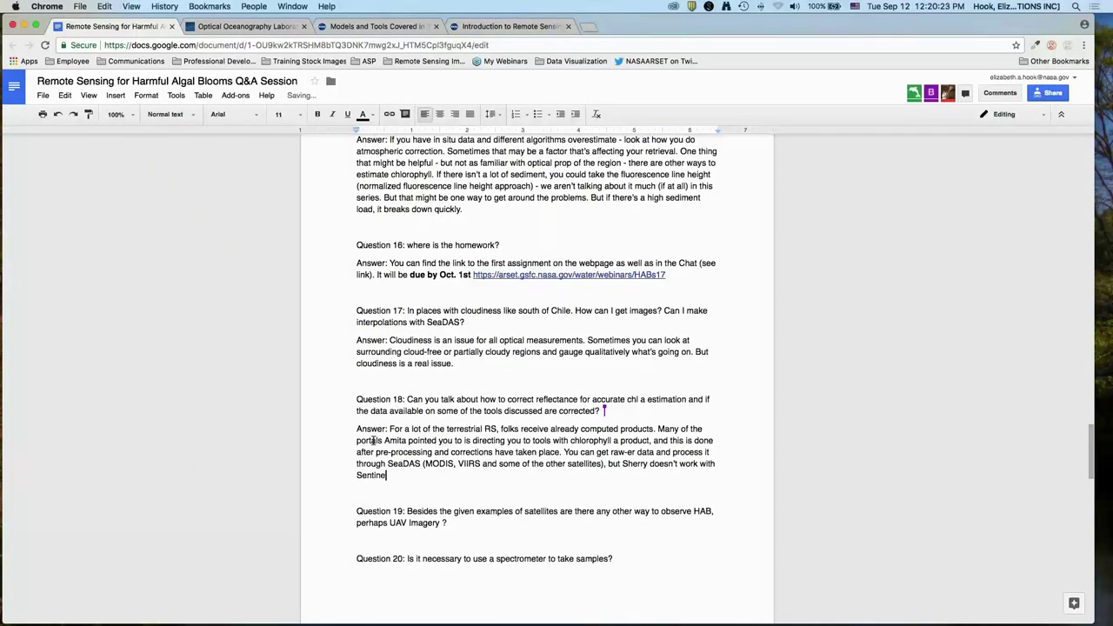
pyautogui.write(' you can process it with your')
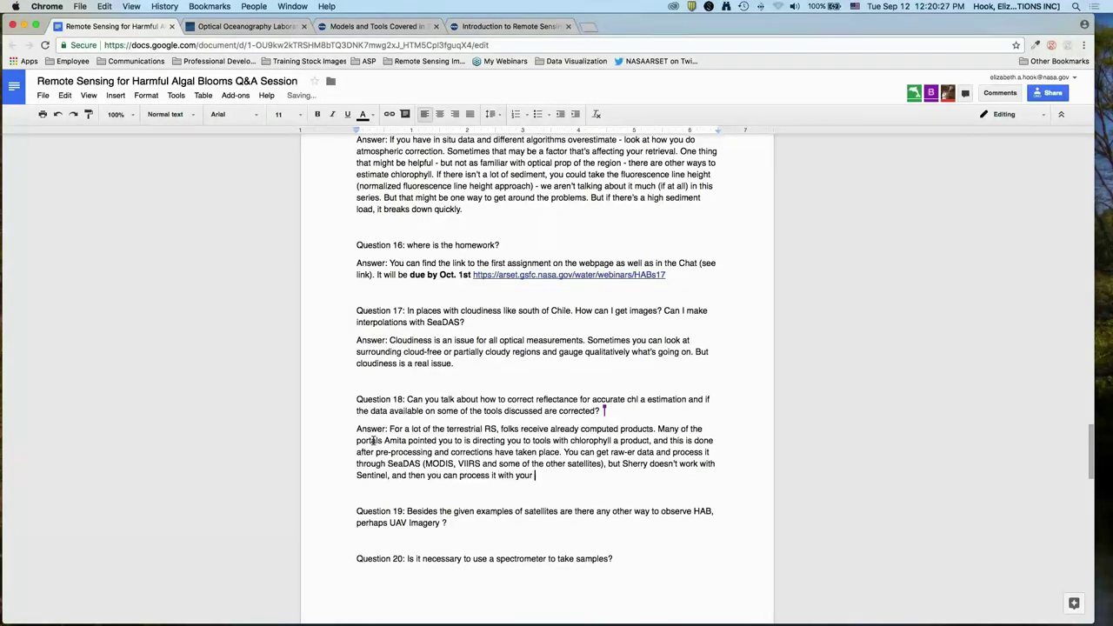
pyautogui.write(' own atmospheric correction parameters. We')
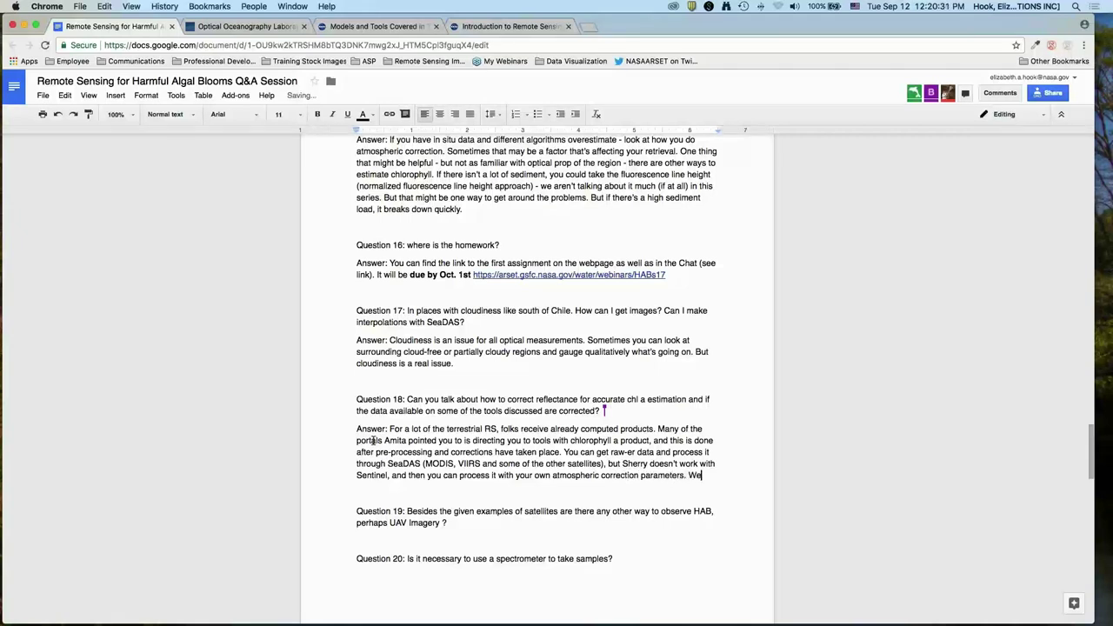
# Continue Answer 18 with "'re not taking you through those steps as part of that, and we would love to do an advanced webinar".
pyautogui.write("'re not taking you thro")
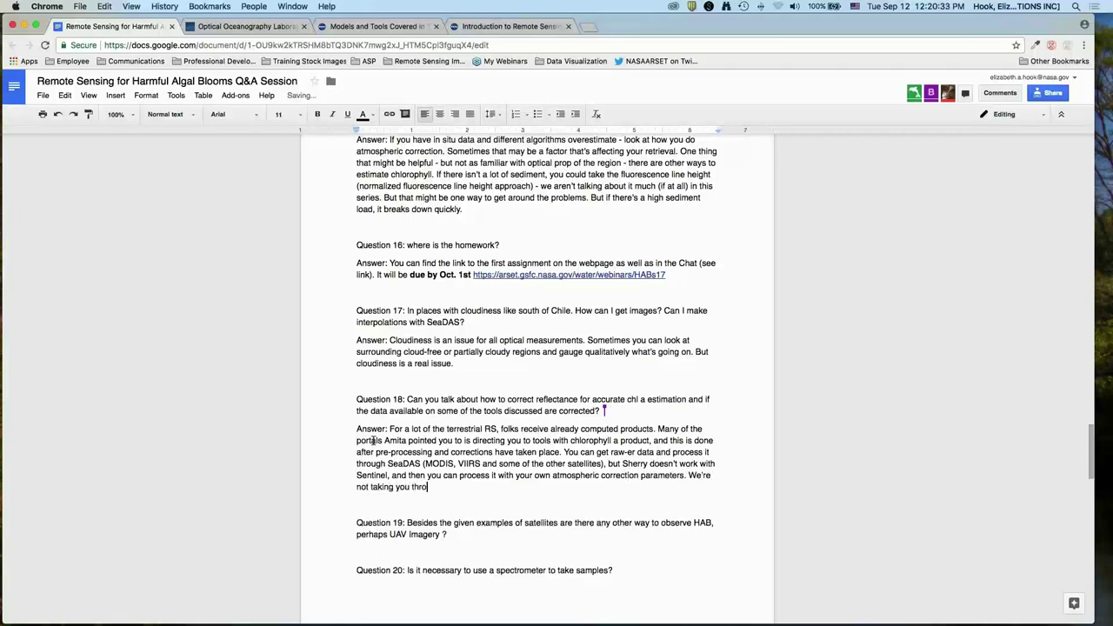
pyautogui.write('ugh those stesp')
pyautogui.press('BackSpace')
pyautogui.press('BackSpace')
pyautogui.press('BackSpace')
pyautogui.write('ps as part of tha')
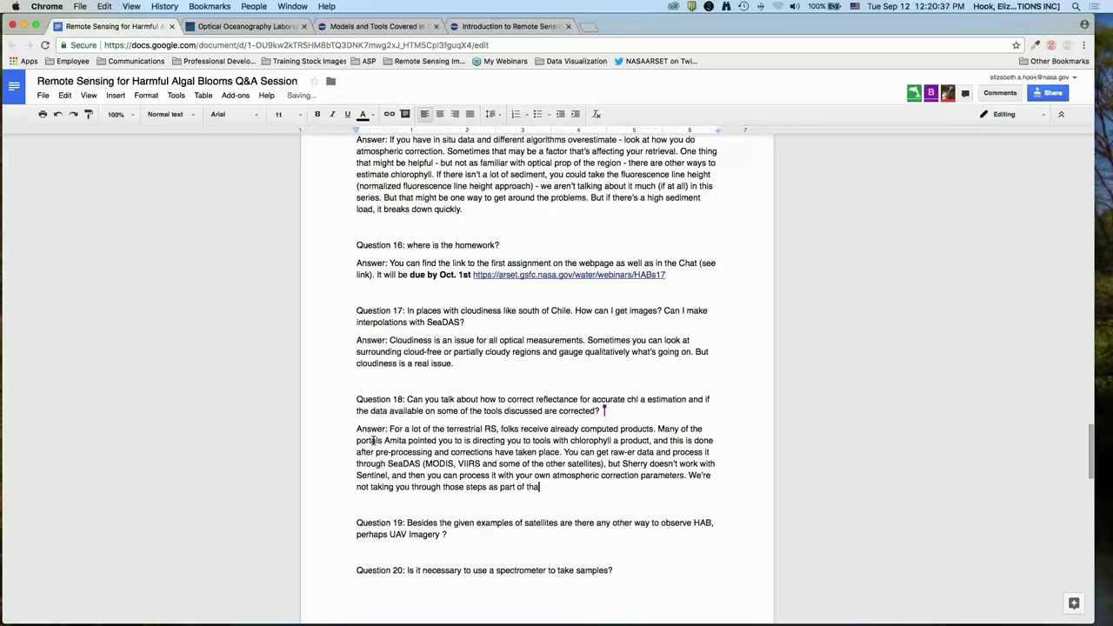
pyautogui.write('t, and we would love to do an advanced webinar ')
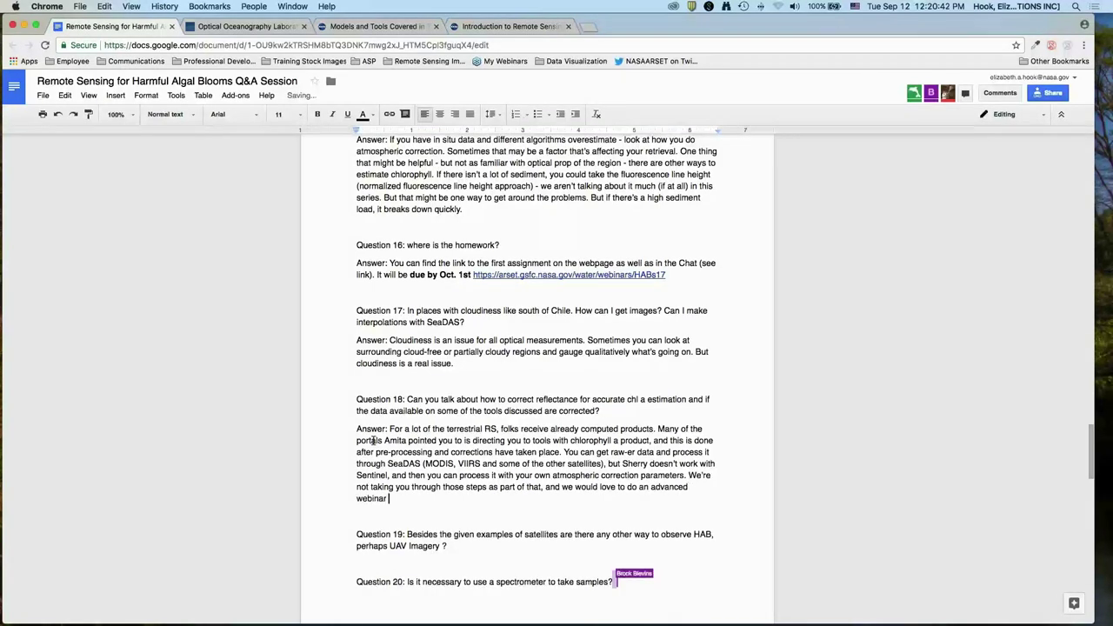
# Continue Answer 18 with "on this if there's demand. But that's where you would go into the data and do some of your own corrections.".
pyautogui.write('on this if th')
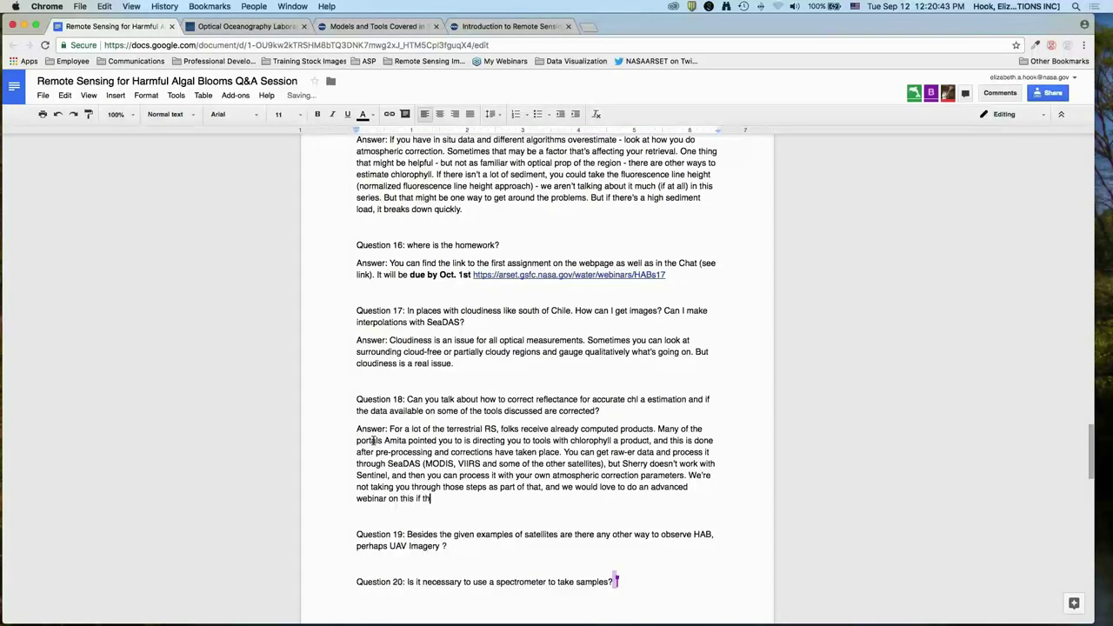
pyautogui.write("ere's demand. But that")
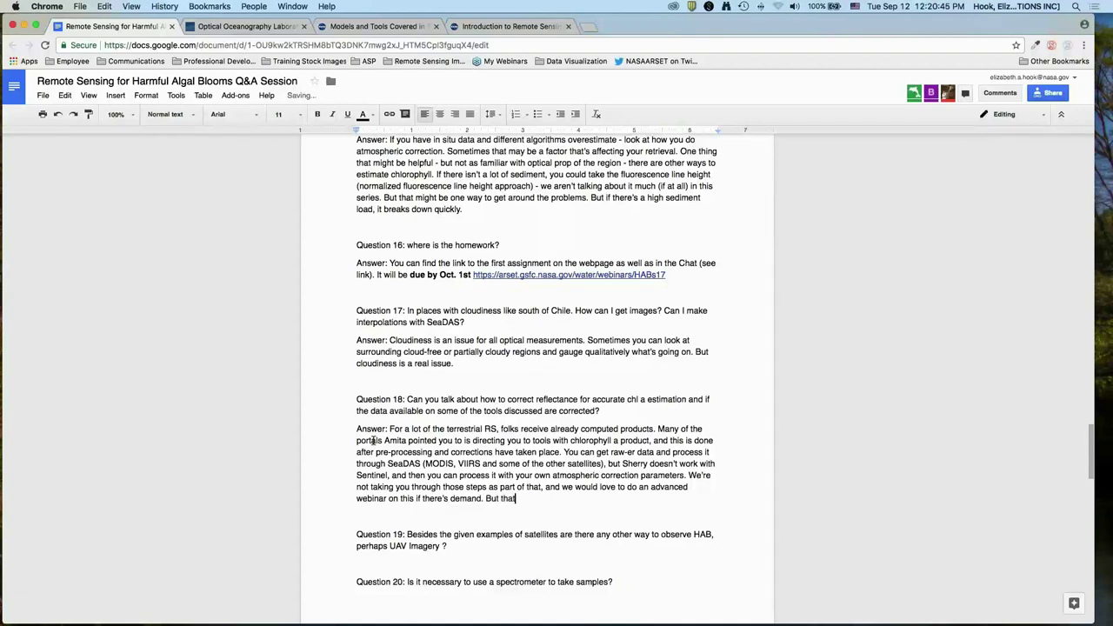
pyautogui.write("'s where you would go into the data and do some o")
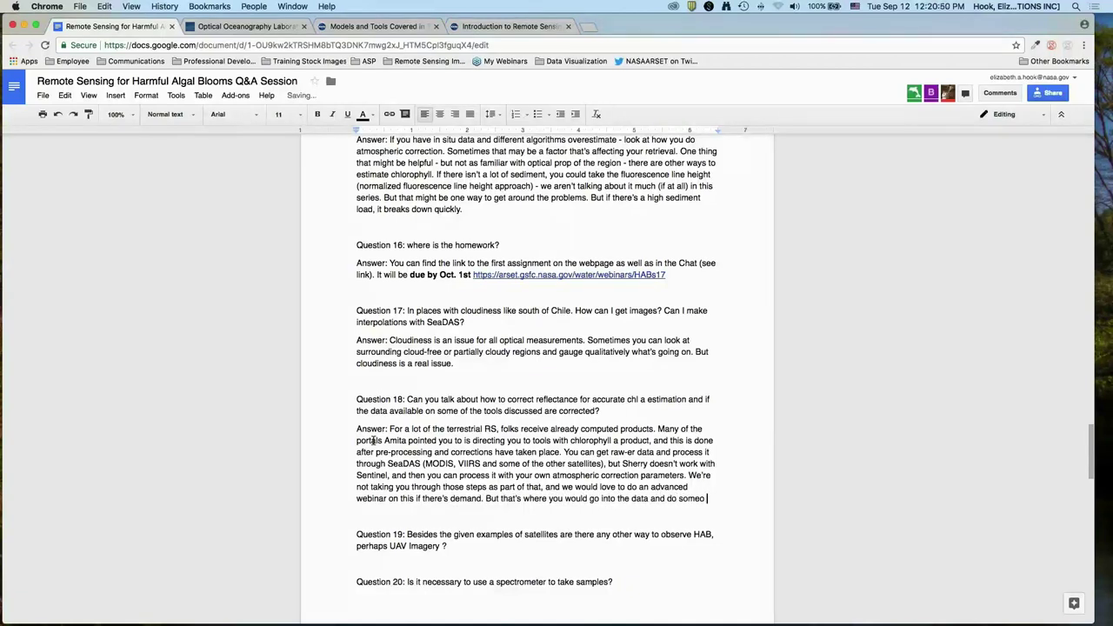
pyautogui.write('f your own corrections.')
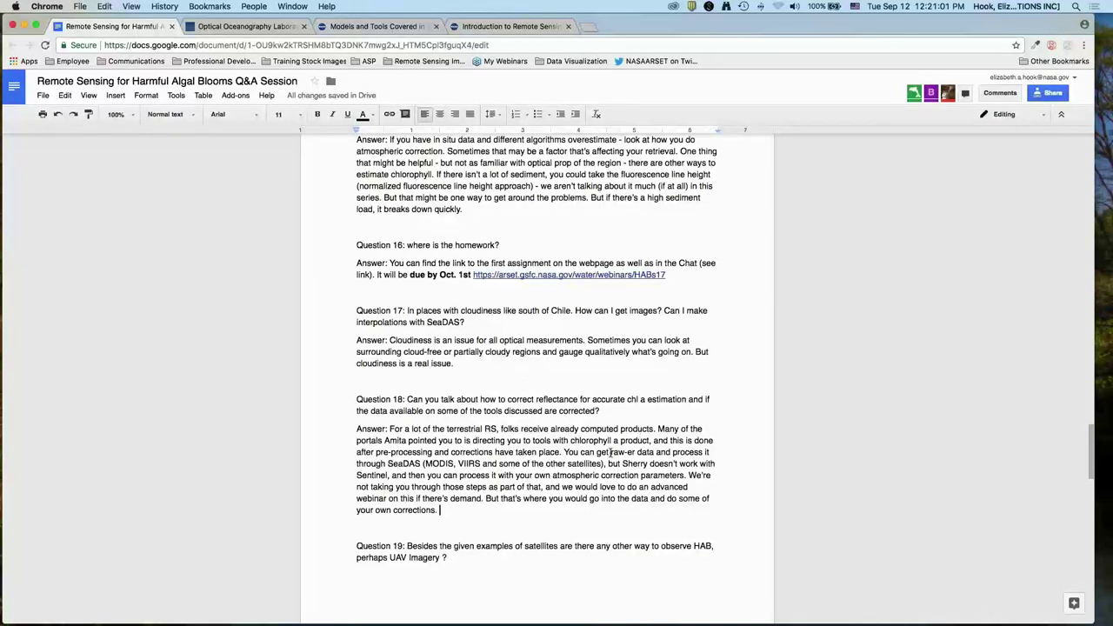
# Delete the Sentinel clause from Answer 18 and append "Will go from Level 1 B and then compute data products after correction.".
pyautogui.moveTo(608, 463); pyautogui.dragTo(388, 476)
pyautogui.press('BackSpace')
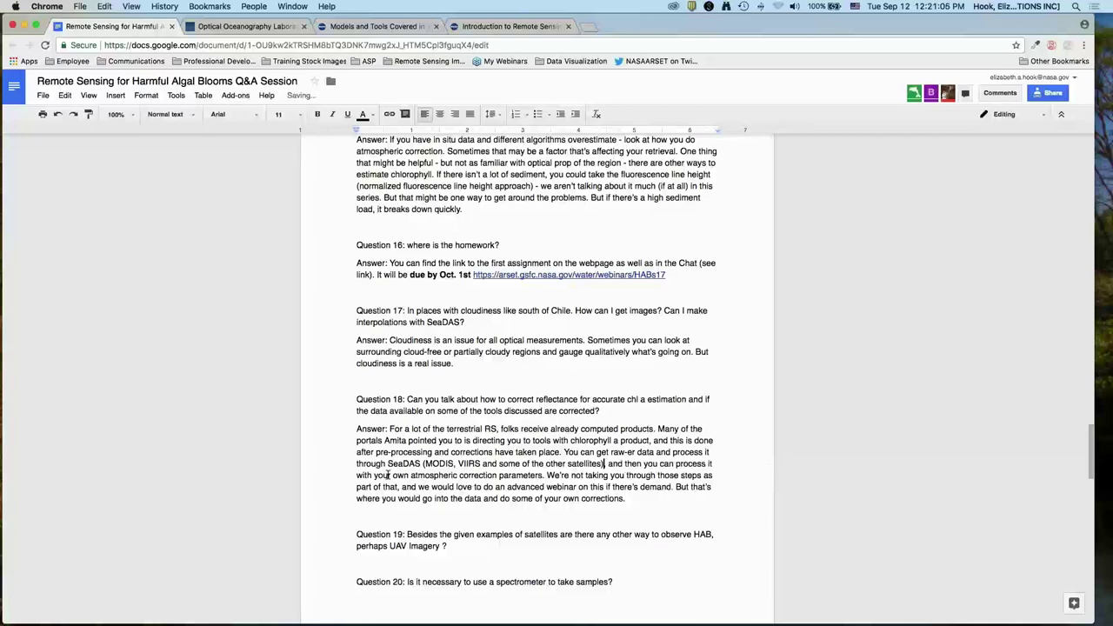
pyautogui.click(642, 498)
pyautogui.write('Will go from Level 1 B and th')
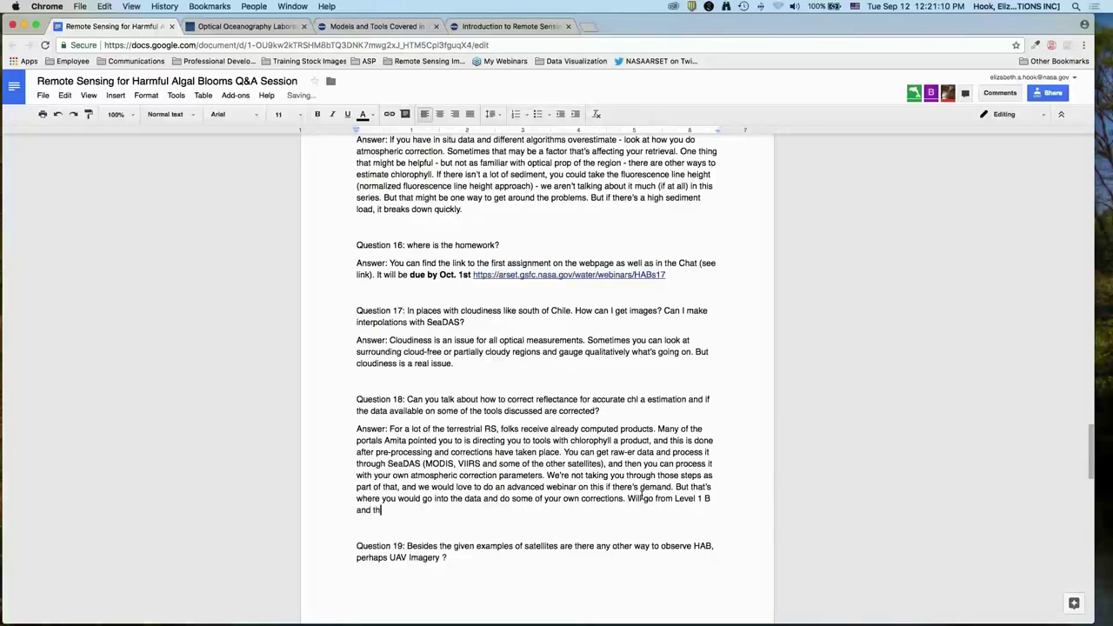
pyautogui.write('en compute data products after correction.')
# Start a second paragraph in Answer 18 with "For people that derive their own corrections start with raw data. There".
pyautogui.press('Return')
pyautogui.write('Fo')
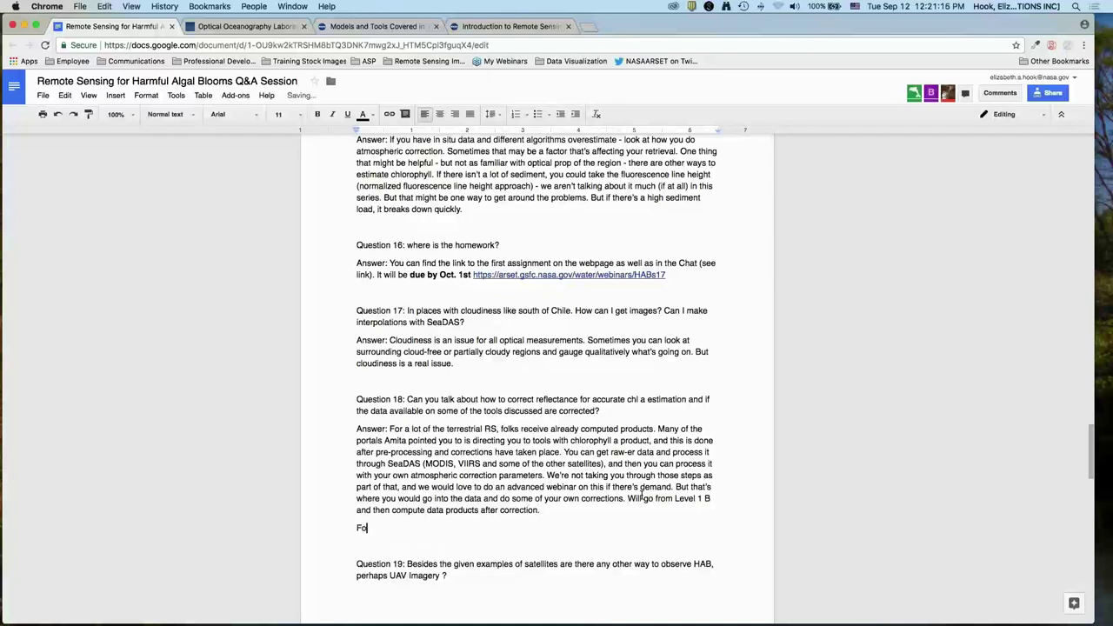
pyautogui.write('r people that derive')
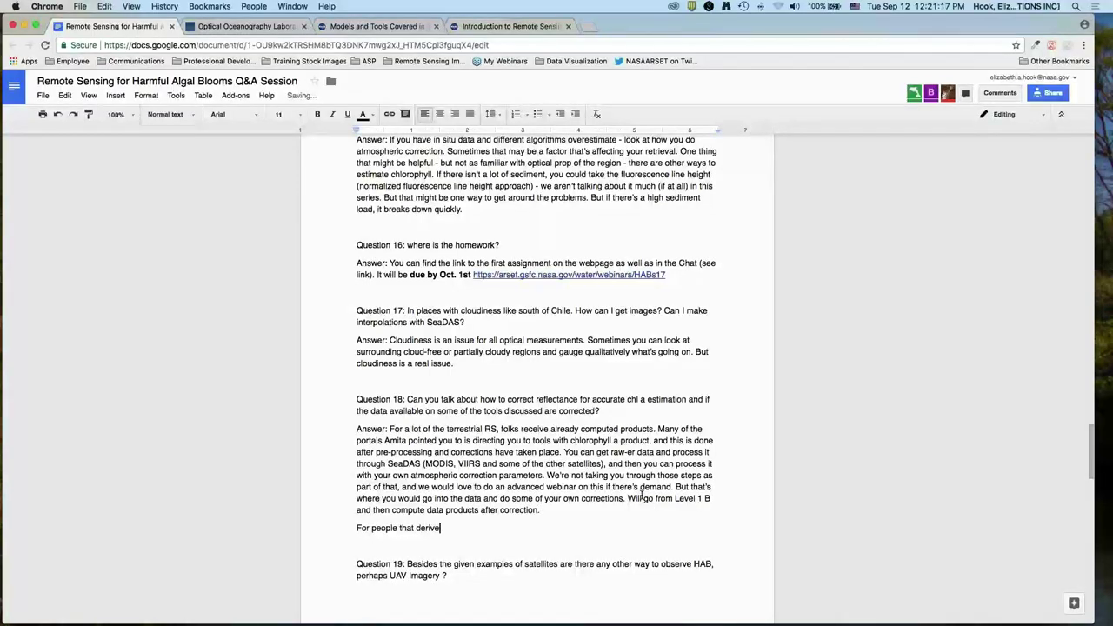
pyautogui.write(' their own ')
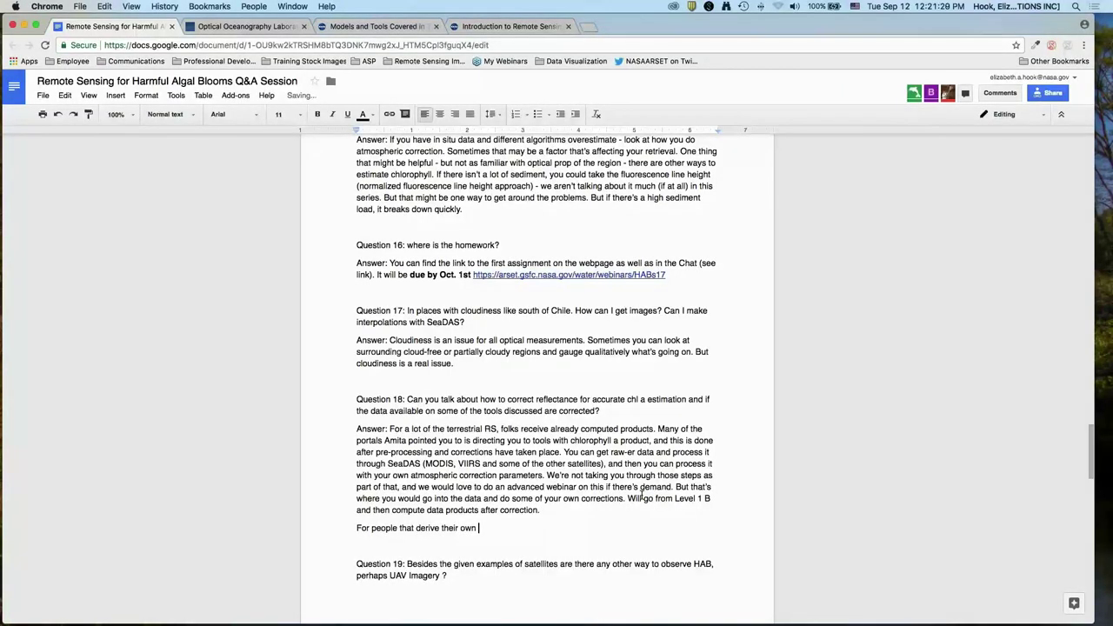
pyautogui.write('correctiosn sta')
pyautogui.press('BackSpace')
pyautogui.press('BackSpace')
pyautogui.press('BackSpace')
pyautogui.press('BackSpace')
pyautogui.press('BackSpace')
pyautogui.press('BackSpace')
pyautogui.write('ns start with raw data. There')
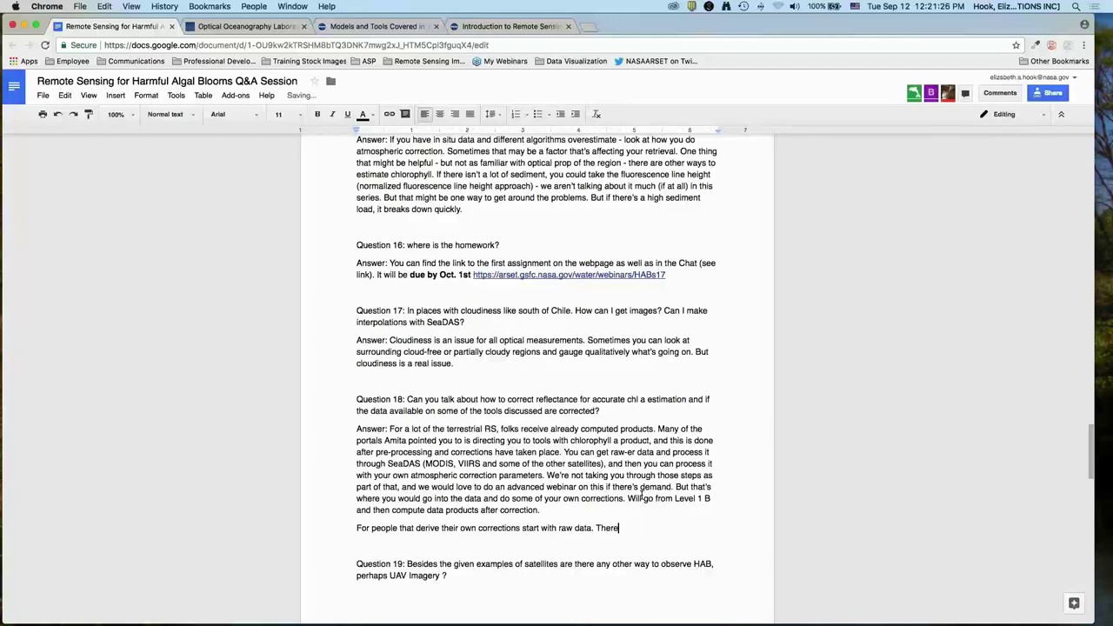
# Continue the second paragraph with "are programs - ACOLITE - that many people use to correct data. USGS also has an atmospheric correction algorithm".
pyautogui.write(' are programs - ACO')
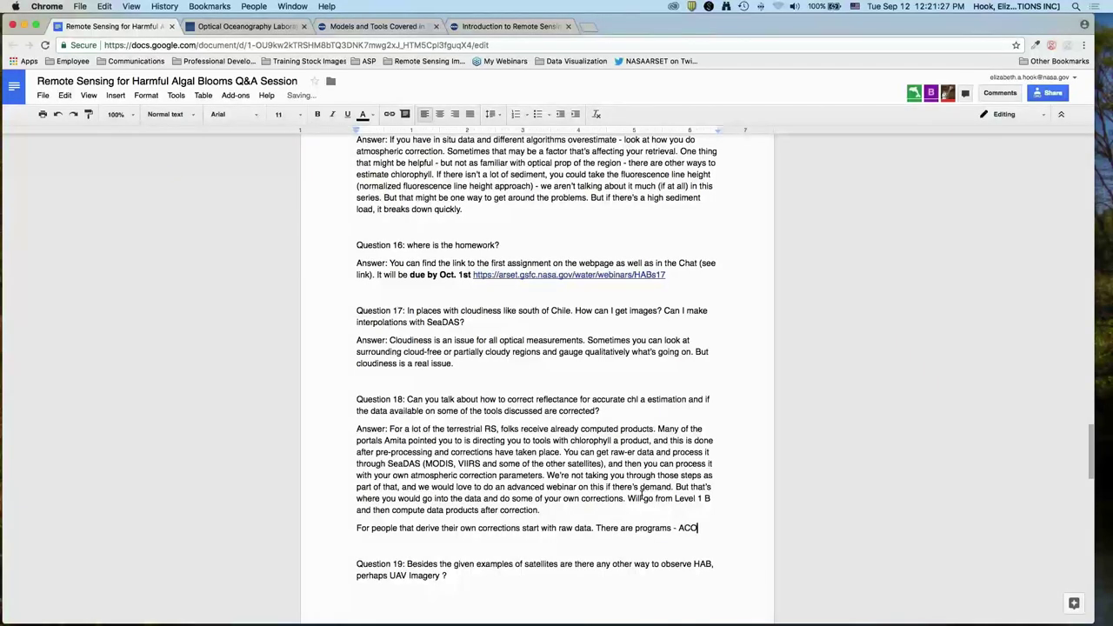
pyautogui.write('LITE')
pyautogui.press('Return')
pyautogui.write('- is')
pyautogui.press('BackSpace')
pyautogui.press('BackSpace')
pyautogui.press('BackSpace')
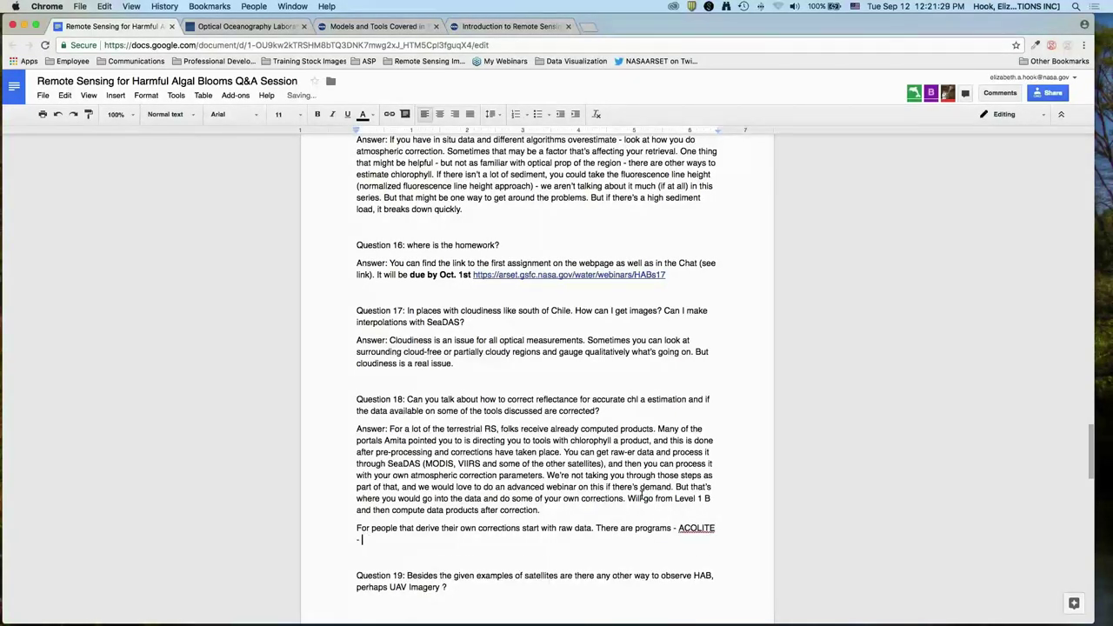
pyautogui.write('that many people use to')
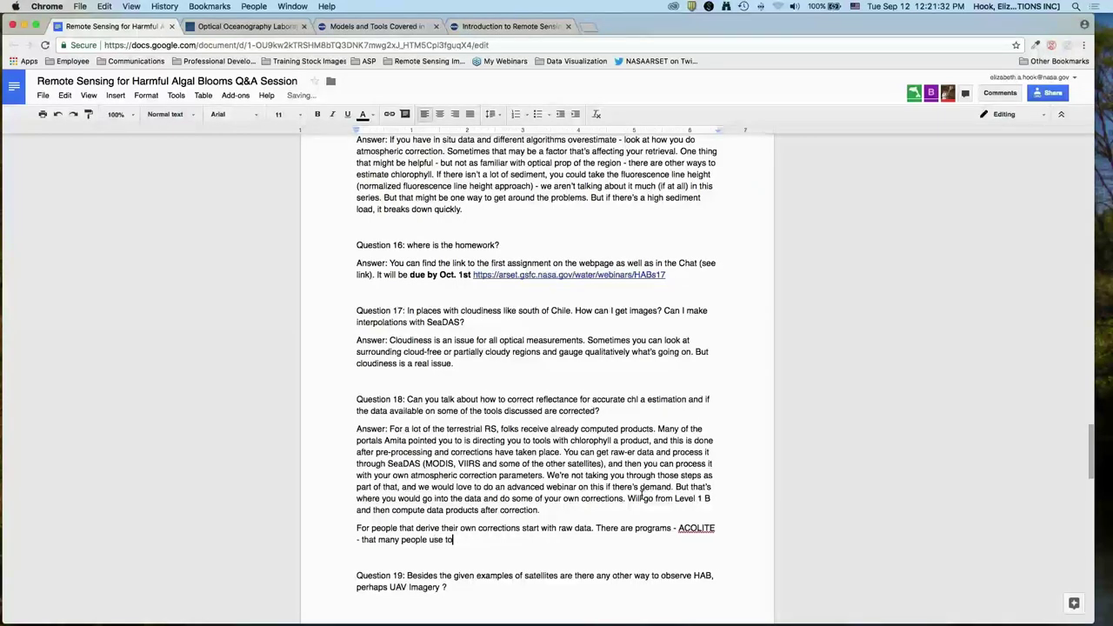
pyautogui.write(' correct data. USG')
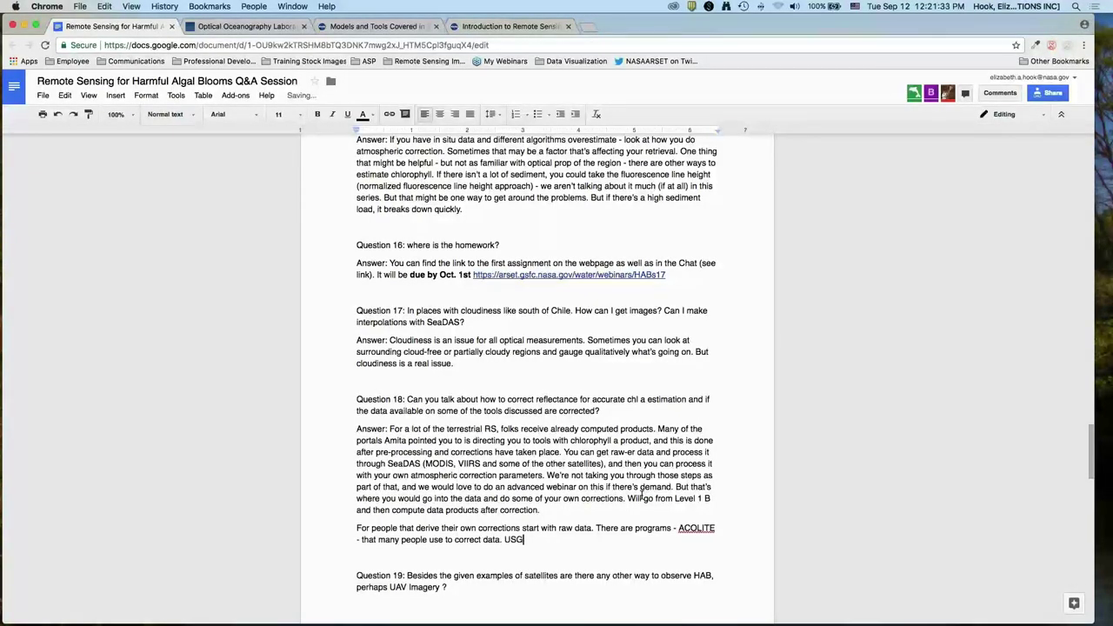
pyautogui.write('S also has an ')
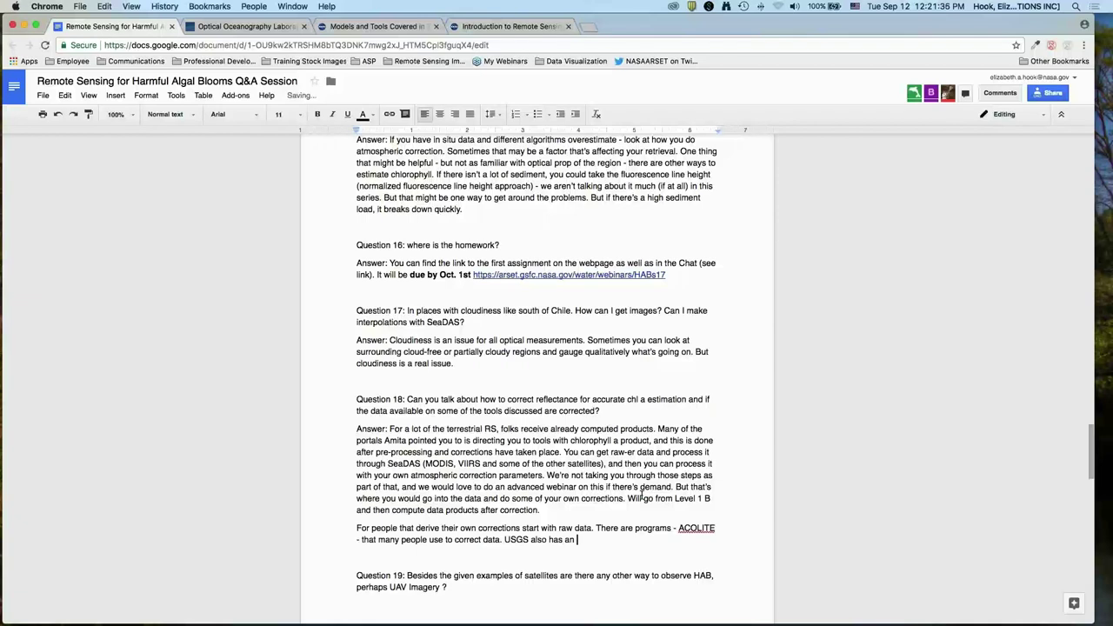
pyautogui.write('atmospheric correction algorithm')
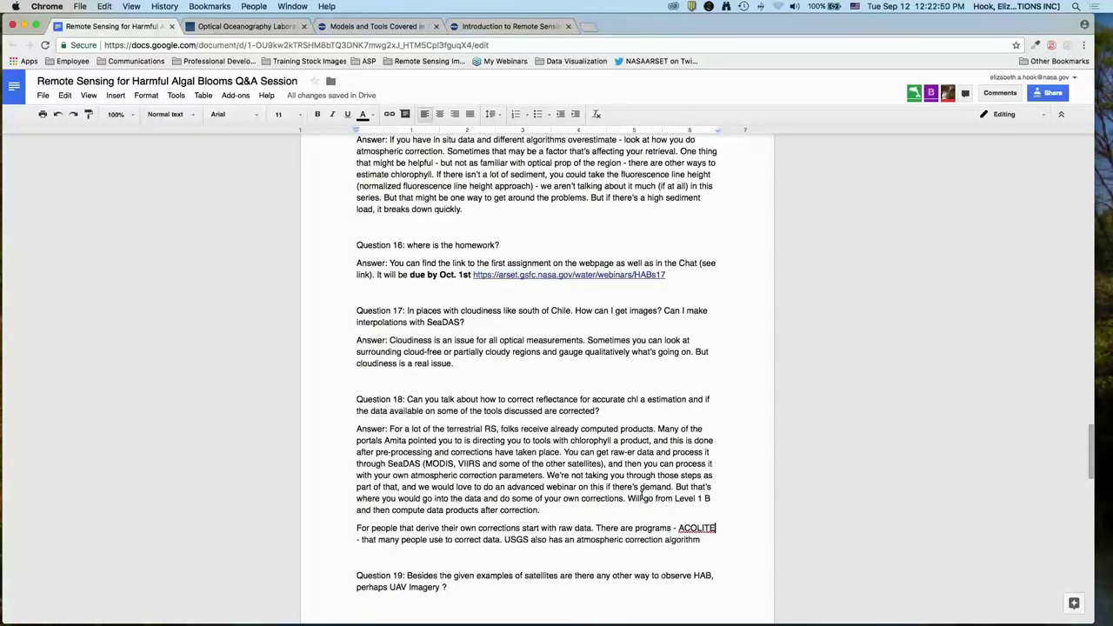
# Insert ", for example" after "ACOLITE" and add "called" at the end of Answer 18's second paragraph.
pyautogui.write(', for example')
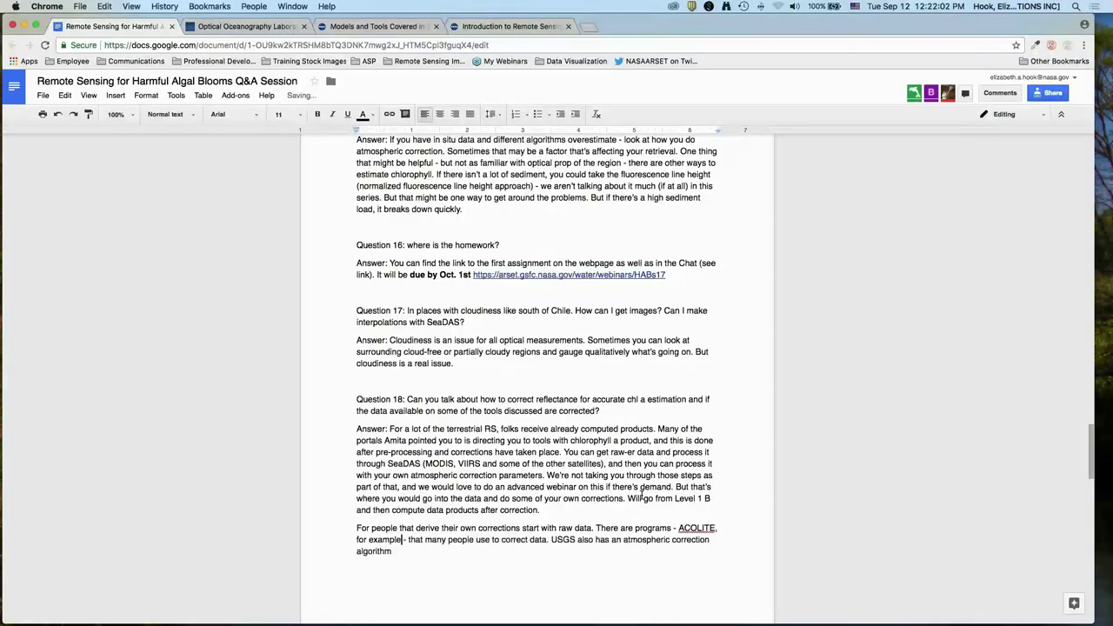
pyautogui.press('Down')
pyautogui.scroll(-5, 641, 497)
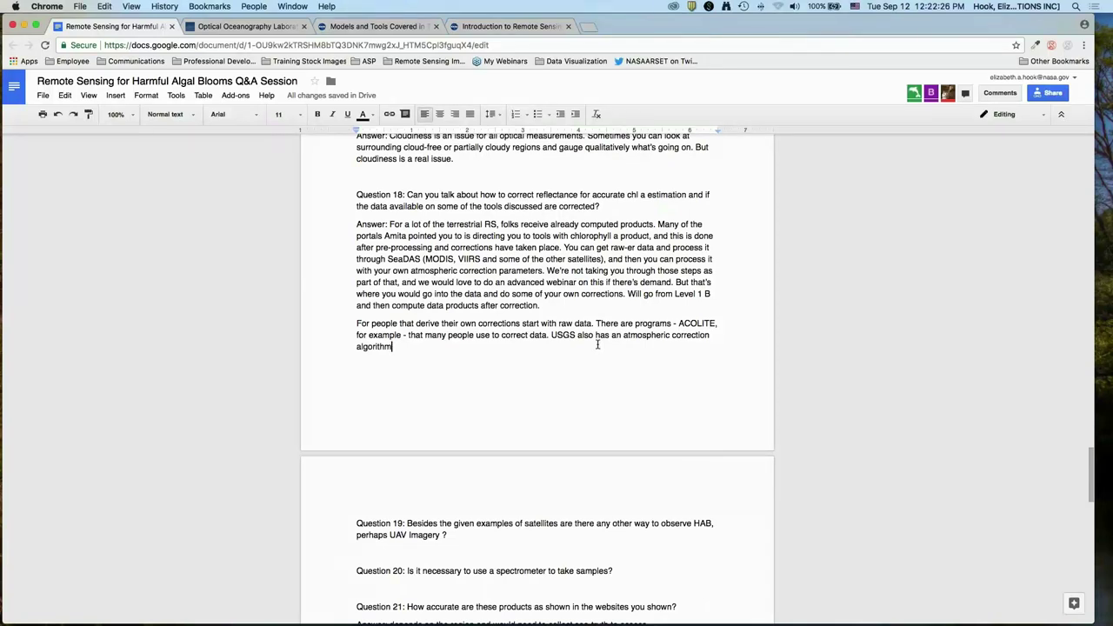
pyautogui.write('cale')
pyautogui.press('BackSpace')
pyautogui.write('led')
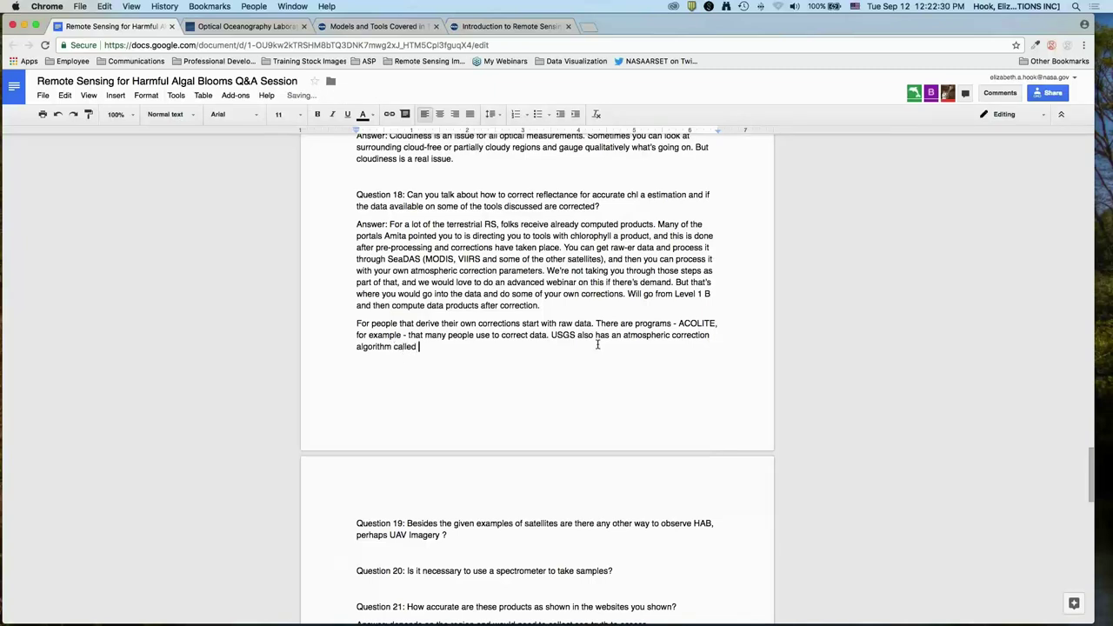
# Finish Answer 18 with "C6 - there are 2 versions for this - they're used for MODIS as well as Landsat.".
pyautogui.write(' C6')
pyautogui.write('(')
pyautogui.write('there are 2 versi')
pyautogui.write('ons f')
pyautogui.press('BackSpace')
pyautogui.press('BackSpace')
pyautogui.press('BackSpace')
pyautogui.press('BackSpace')
pyautogui.press('BackSpace')
pyautogui.write('ions for this - t')
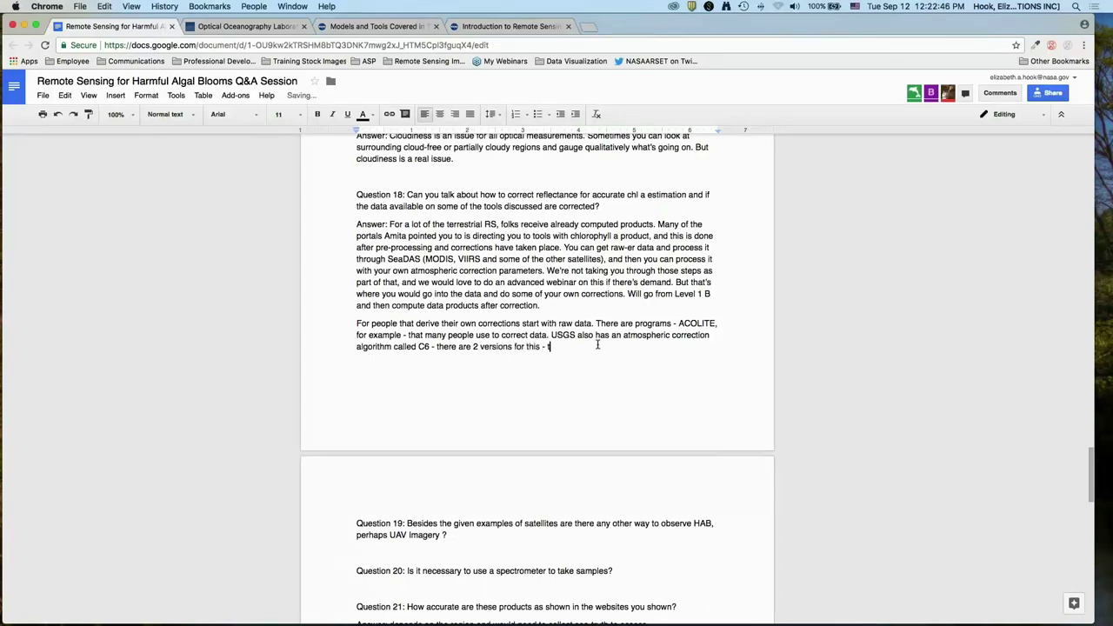
pyautogui.write("hey're used for MODIS as well as L")
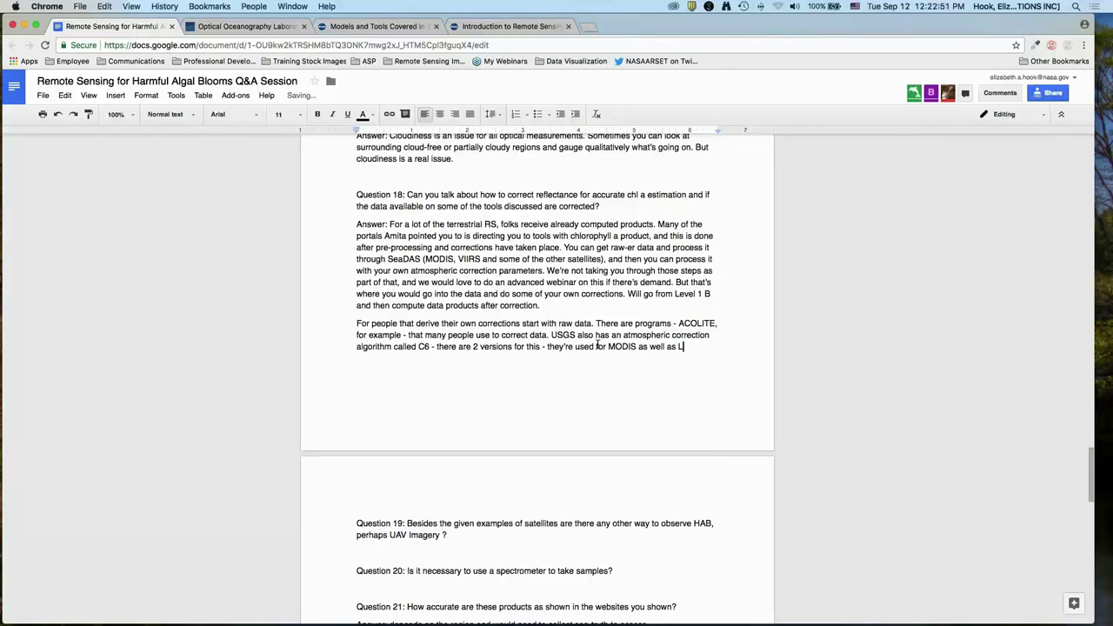
pyautogui.write('andsat.')
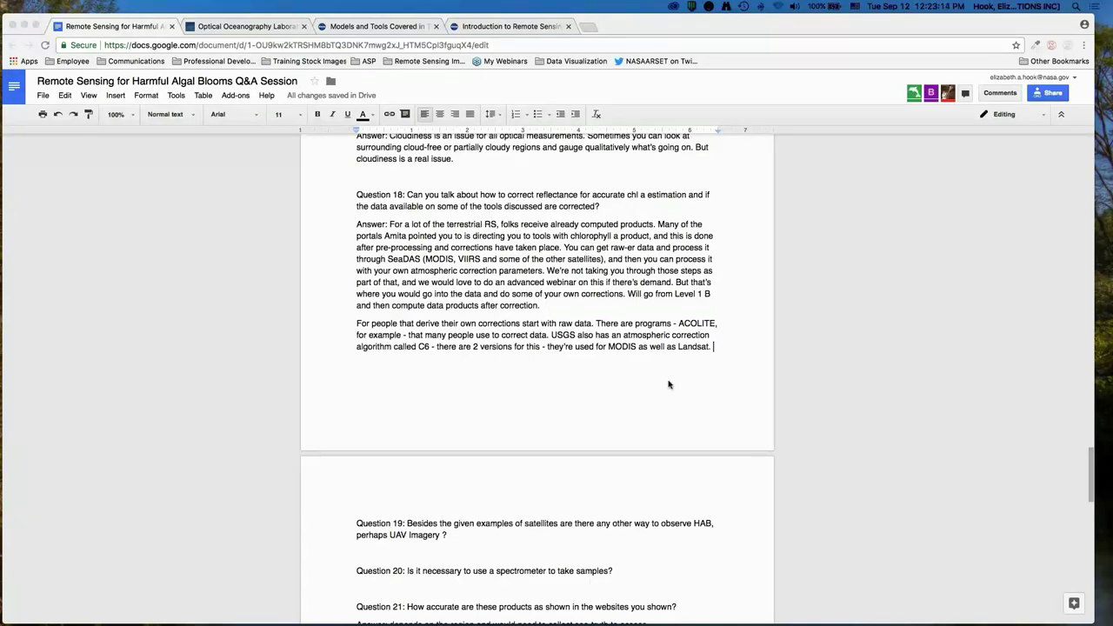
# Answer Question 19 with "Absolutely! Aircraft-based observations are also sometimes used, but UAV can definitely be used.".
pyautogui.scroll(-2, 668, 385)
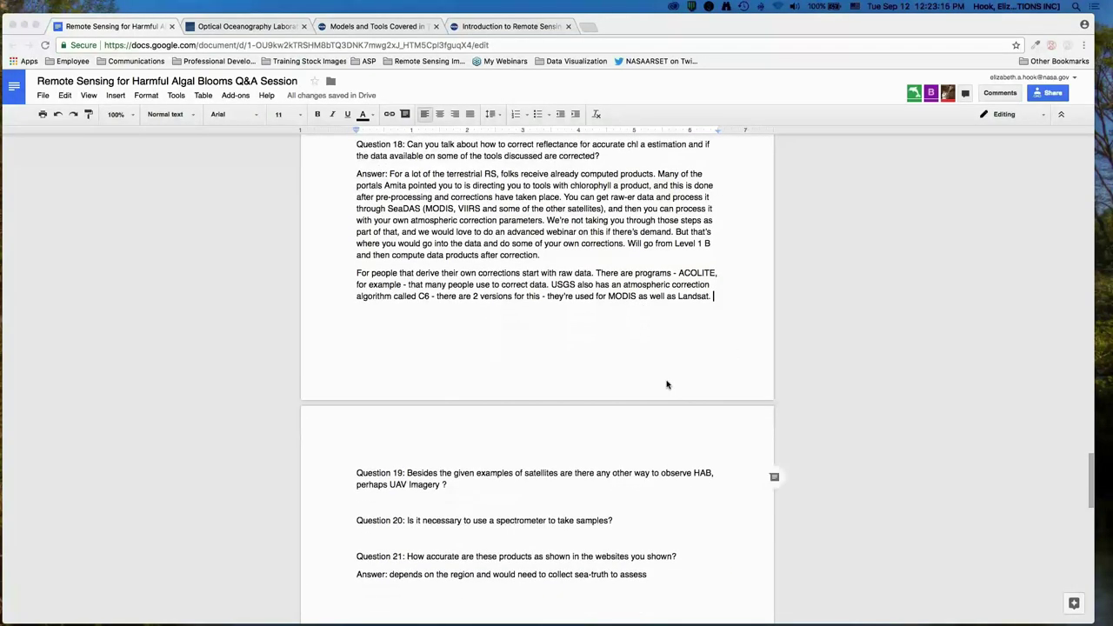
pyautogui.click(524, 485)
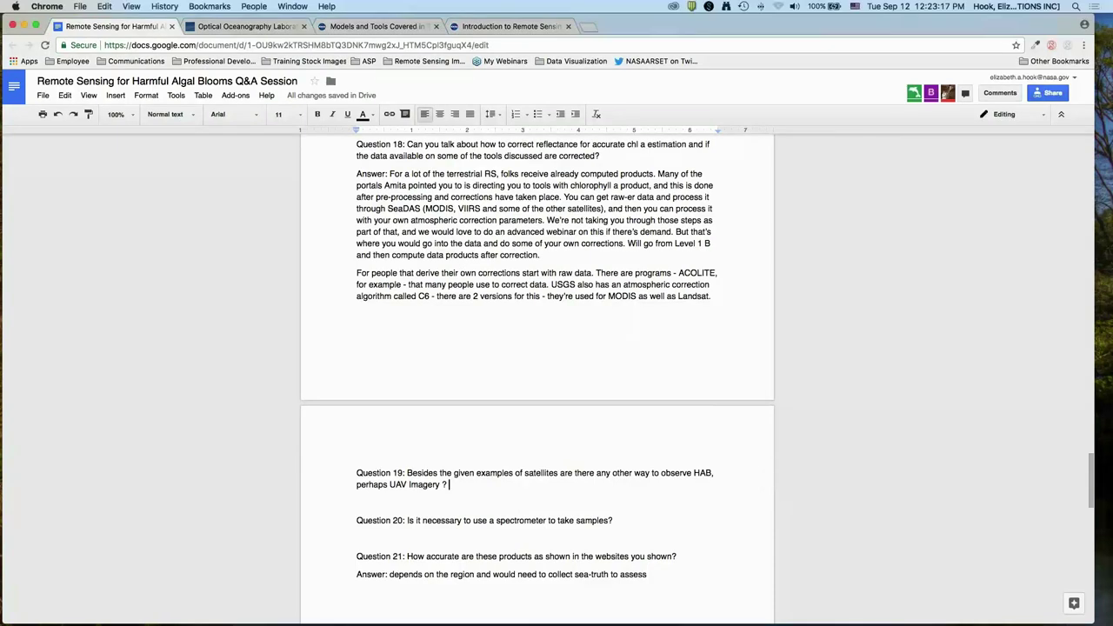
pyautogui.press('Return')
pyautogui.write('Answer: Ab')
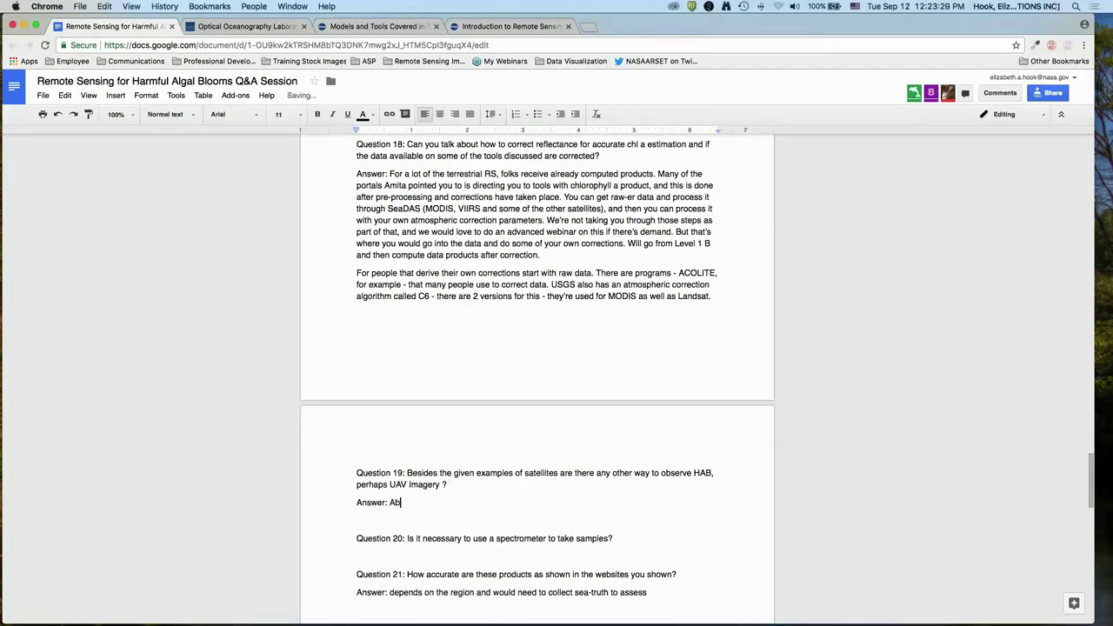
pyautogui.write('solutely! Aircraft-based observations')
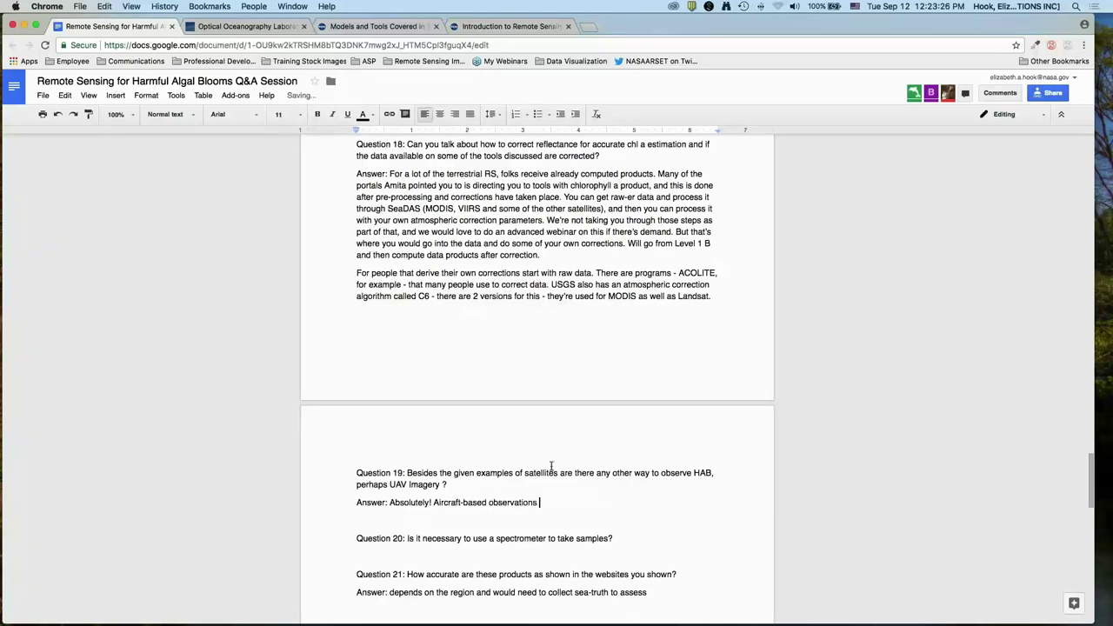
pyautogui.scroll(-5, 551, 467)
pyautogui.write('are also ')
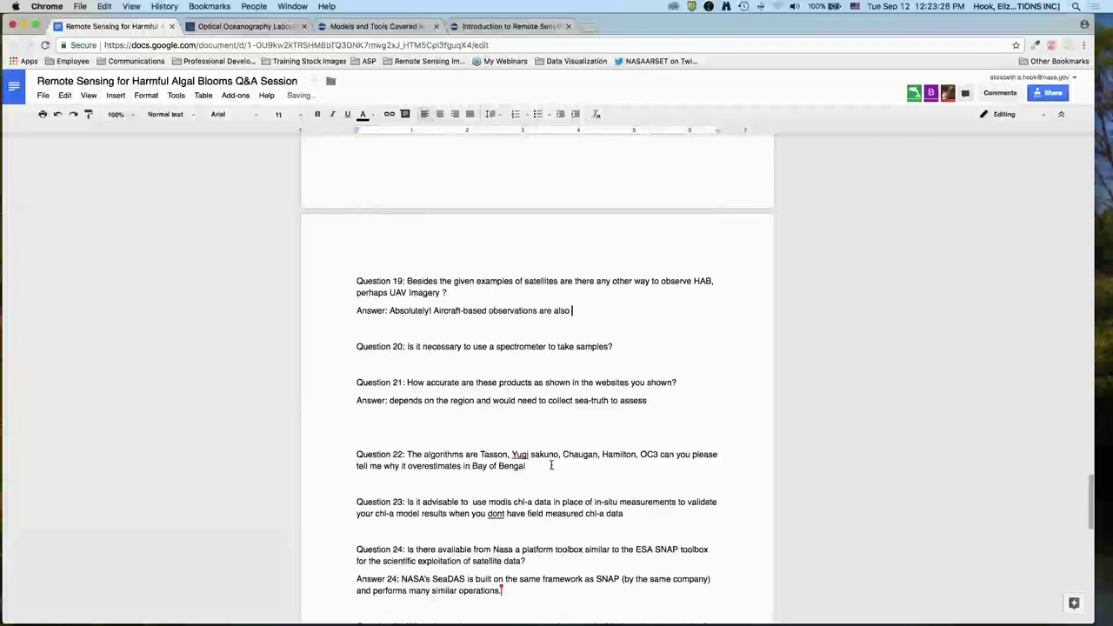
pyautogui.write('sometimes used, but UAV')
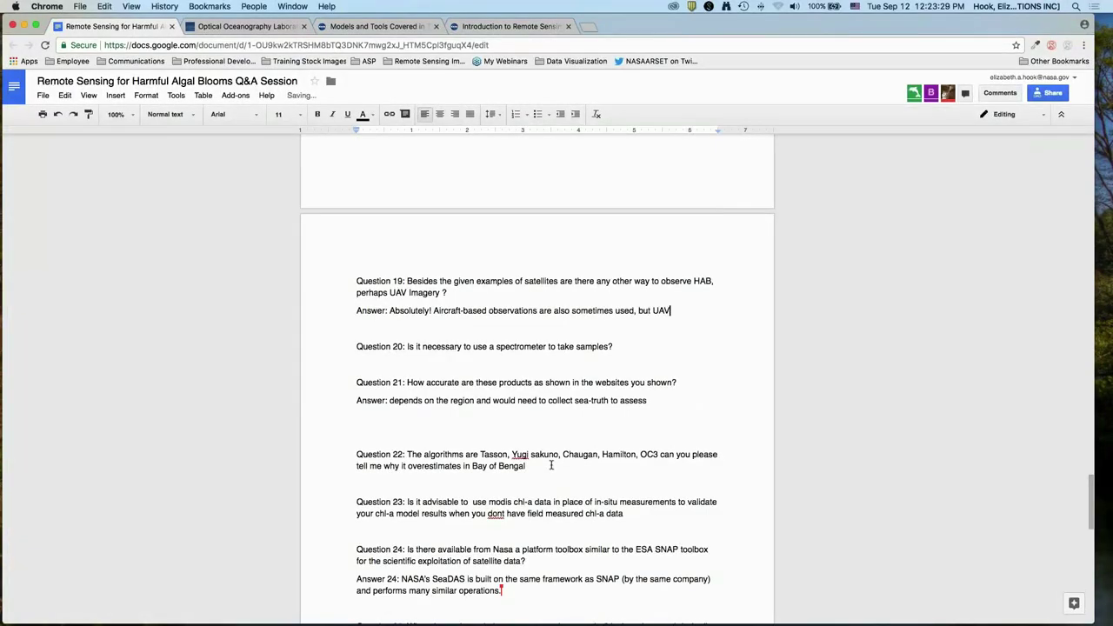
pyautogui.write(' can definitely be use')
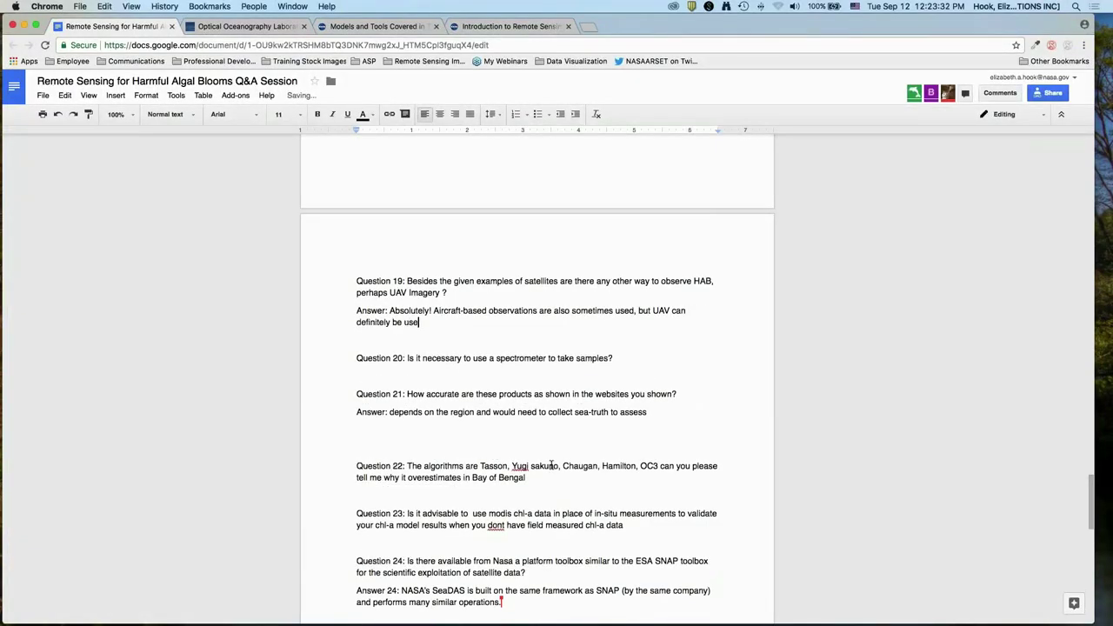
pyautogui.write('d.')
# Add an "Answer:" line under Question 20 about using a spectrometer to take samples.
pyautogui.click(619, 357)
pyautogui.press('Return')
pyautogui.write('Answer:')
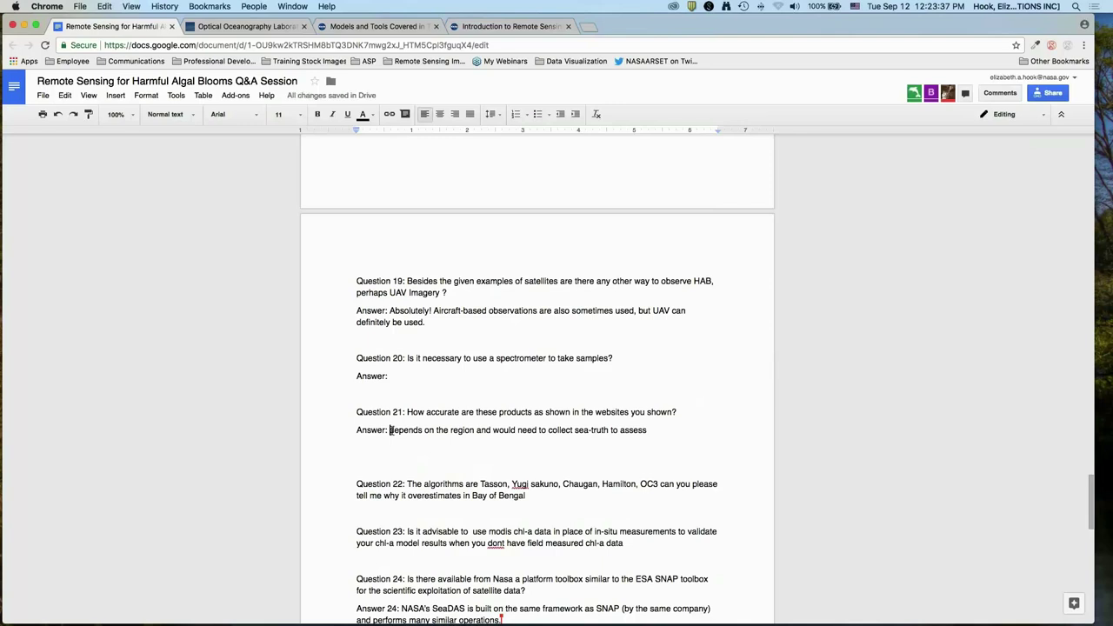
# Capitalize "Depends" at the start of Answer 21 and remove the extra blank line below that answer.
pyautogui.press('Delete')
pyautogui.write('D')
pyautogui.press('Down')
pyautogui.press('BackSpace')
# Start Answer 20 with "If you're looking at optical observations from near-surface, for taking water samples:".
pyautogui.click(480, 371)
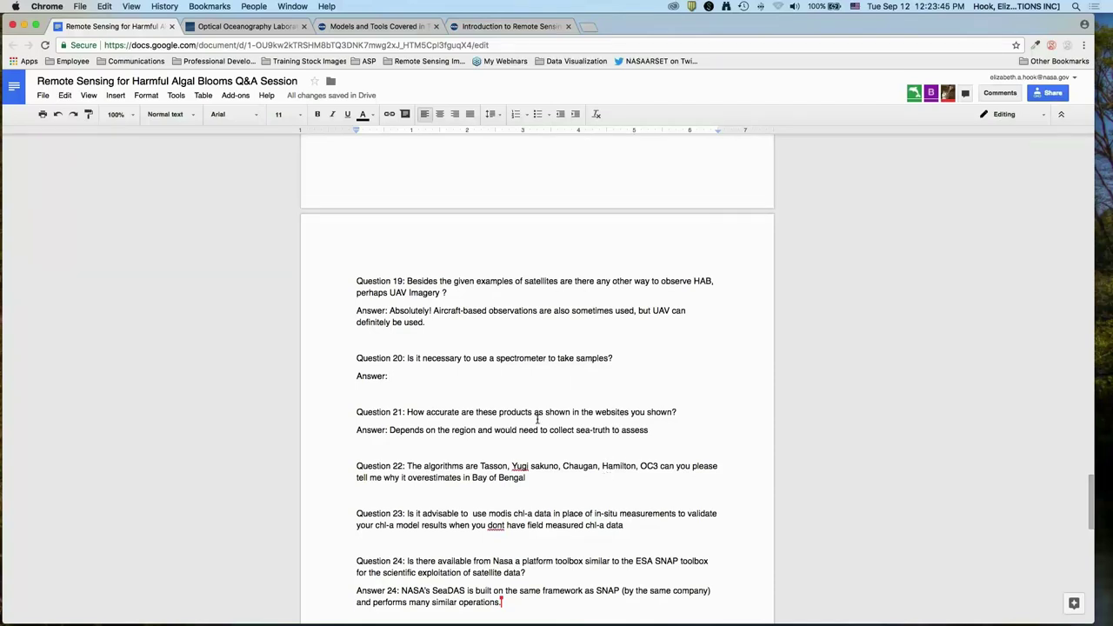
pyautogui.write('IO')
pyautogui.press('BackSpace')
pyautogui.write("f you're ")
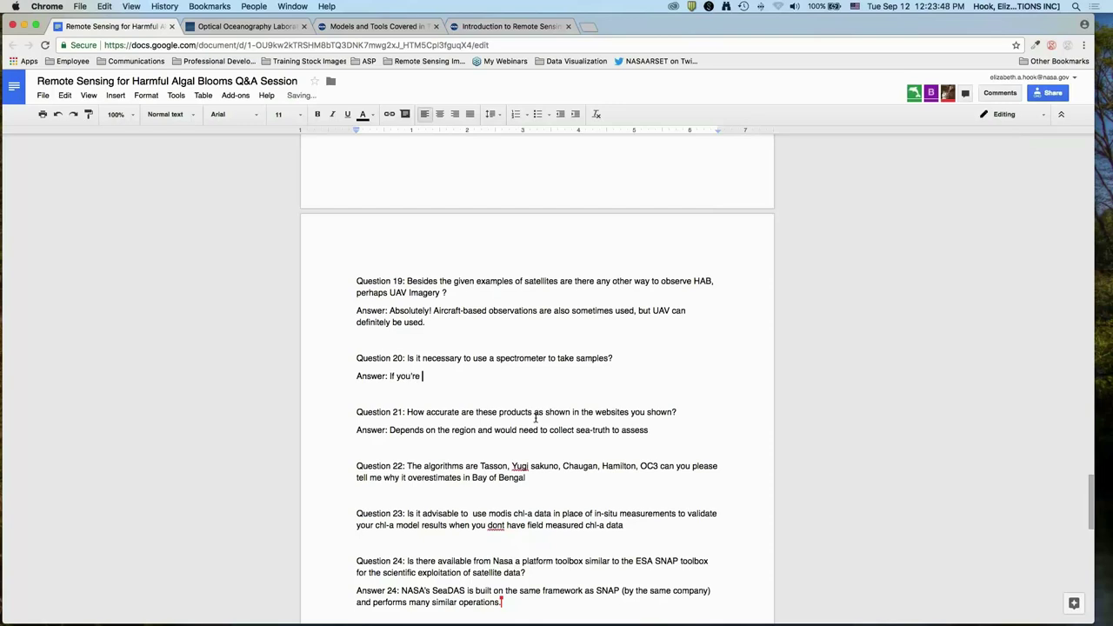
pyautogui.write('looking at optical observations from ')
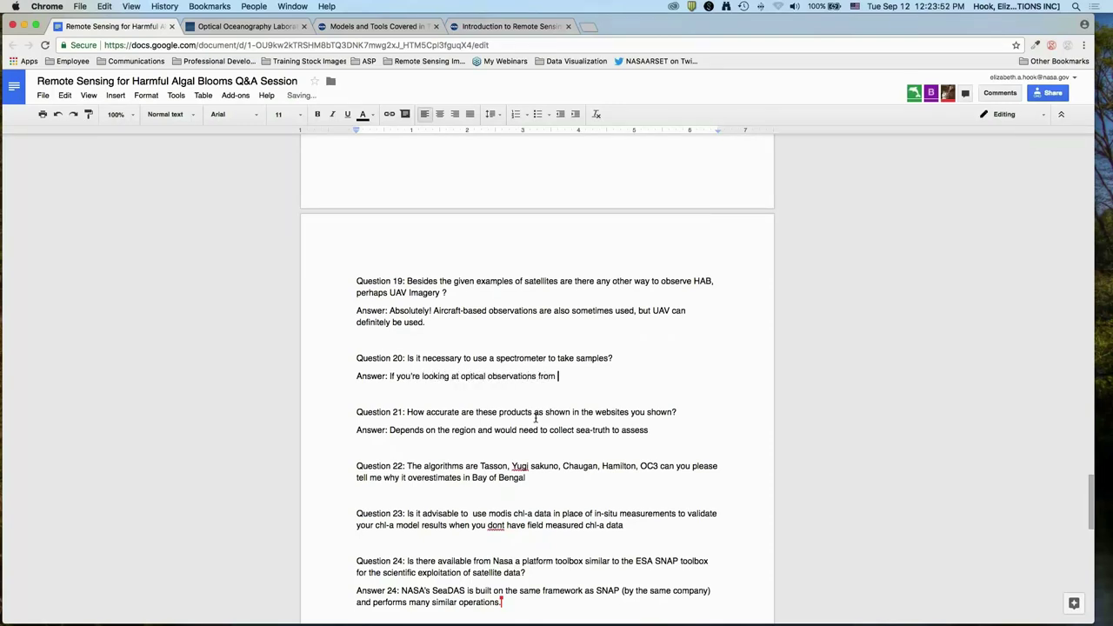
pyautogui.write('near-surface, fortaking water samples: ')
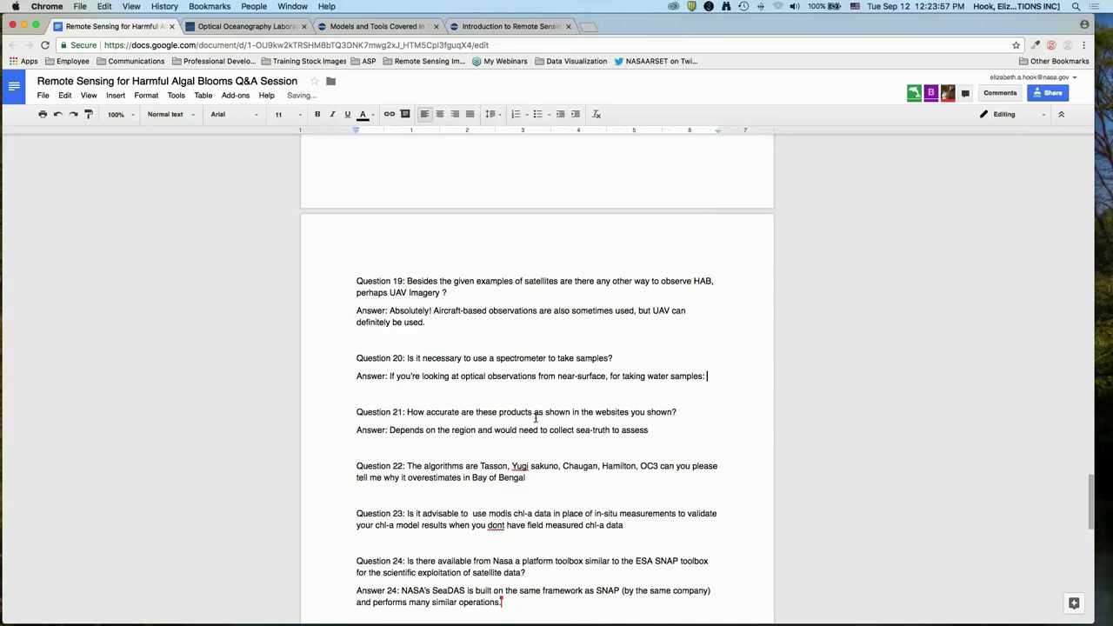
# Continue Answer 20 with "no. But if you're taking - you're trying to get optical measurements, then", a bracketed presenter note, and "you need a spectrometer.".
pyautogui.write("no. But if you're taking ")
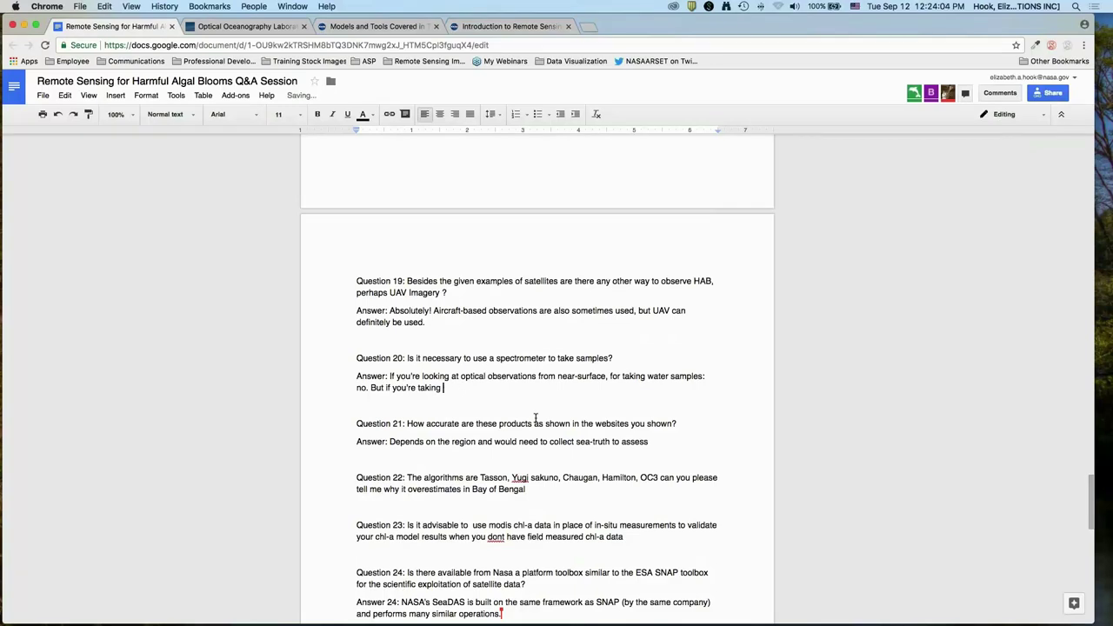
pyautogui.write("- you're trying to get optical measu")
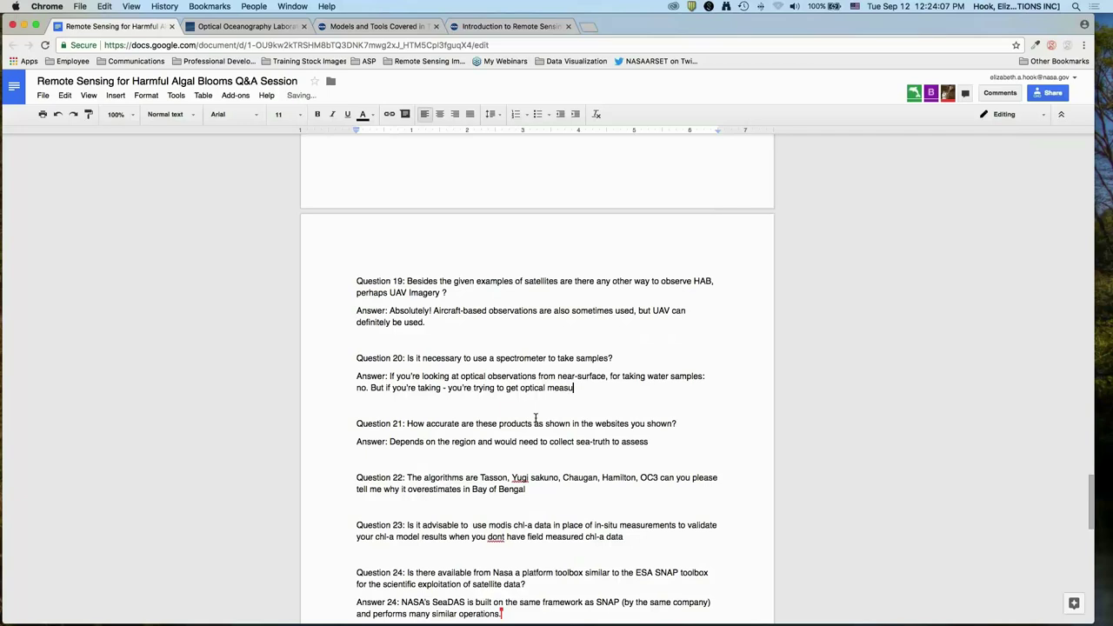
pyautogui.write('rements, then (Amita images) you nee')
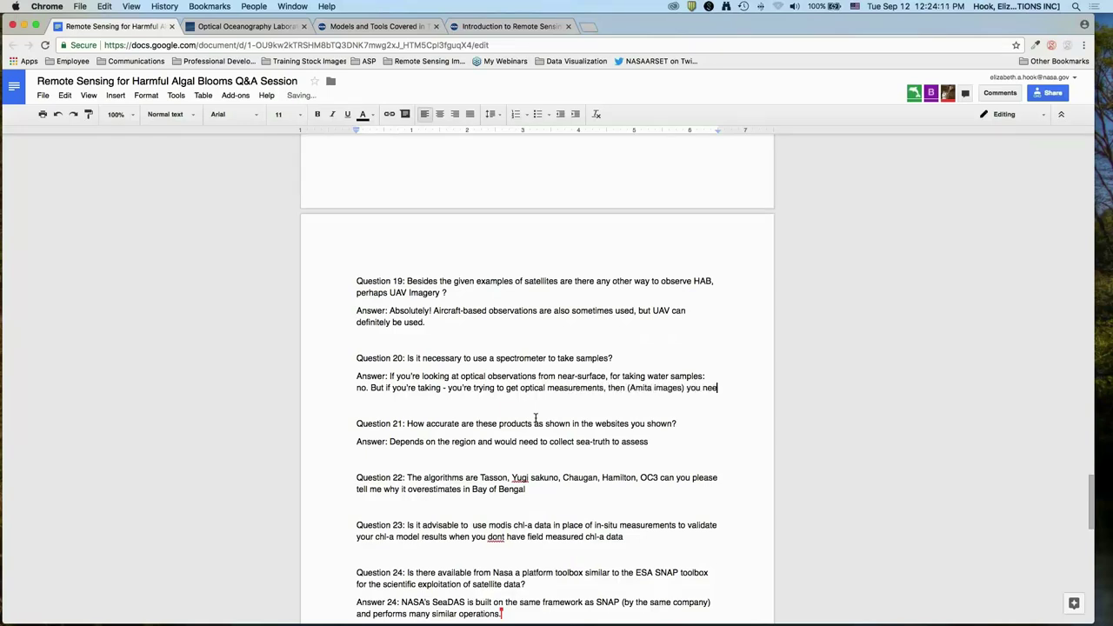
pyautogui.write('d a spectrometer. S')
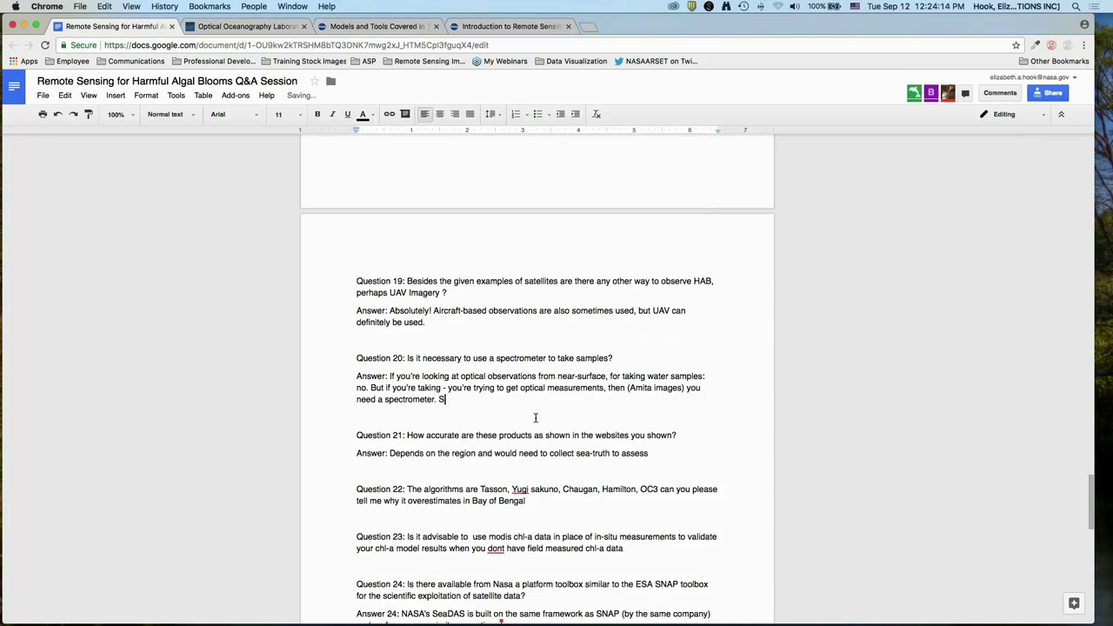
# Add the other presenter's name to Answer 20, followed by "confirmed. You would need surface radiometry as well. You can reconstruct using those water measurements".
pyautogui.write('herry: confirmed. You would need surface')
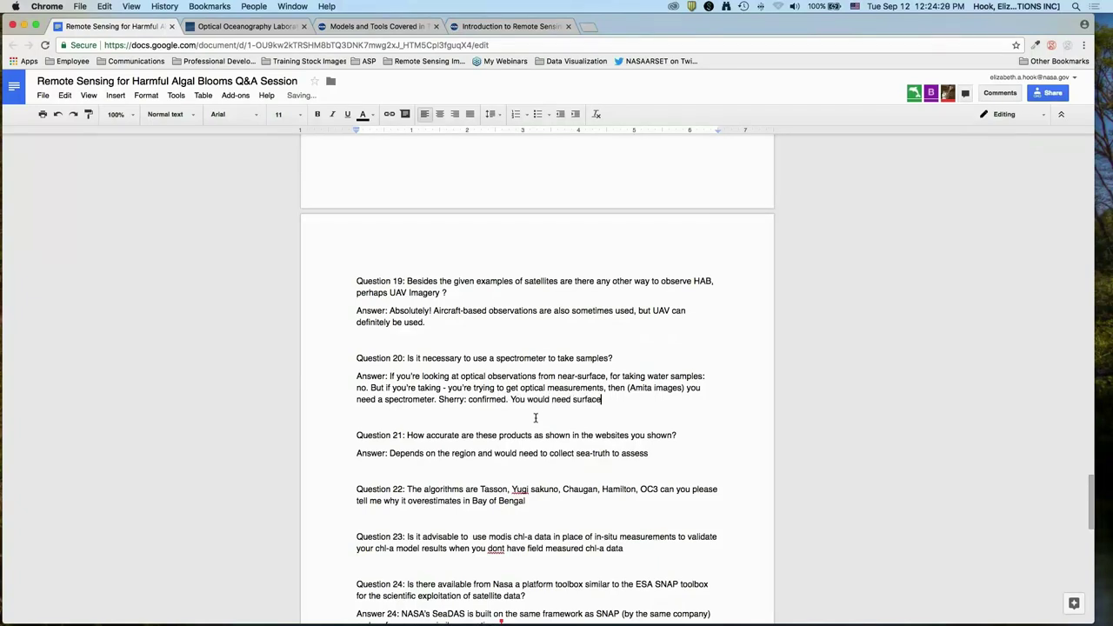
pyautogui.write(' radiometry as well. You can reconstru')
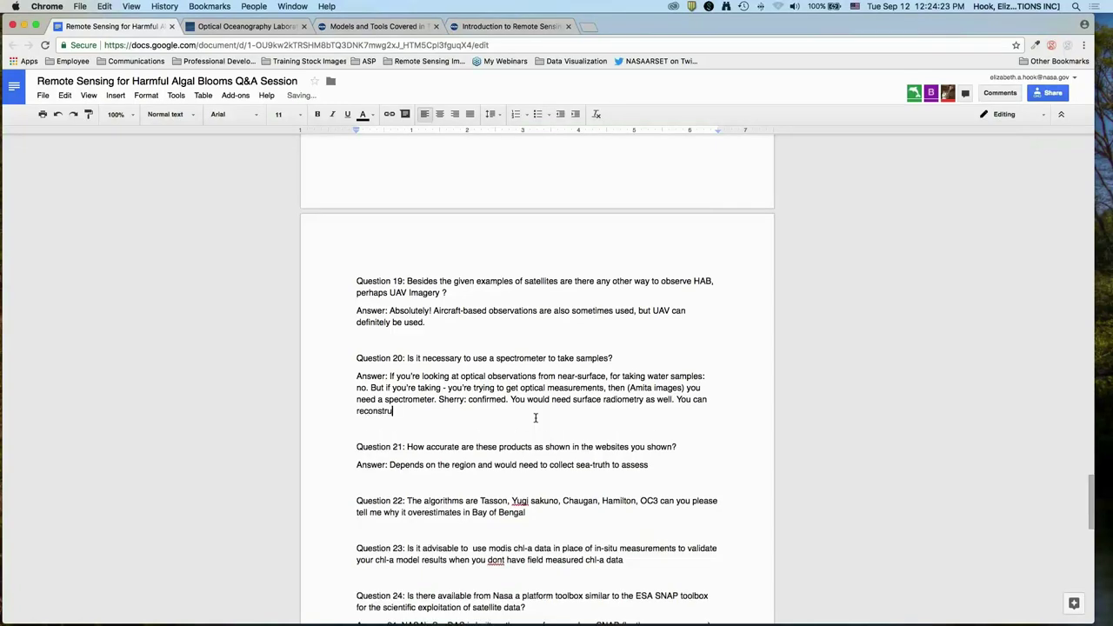
pyautogui.write('ct using those water measurements')
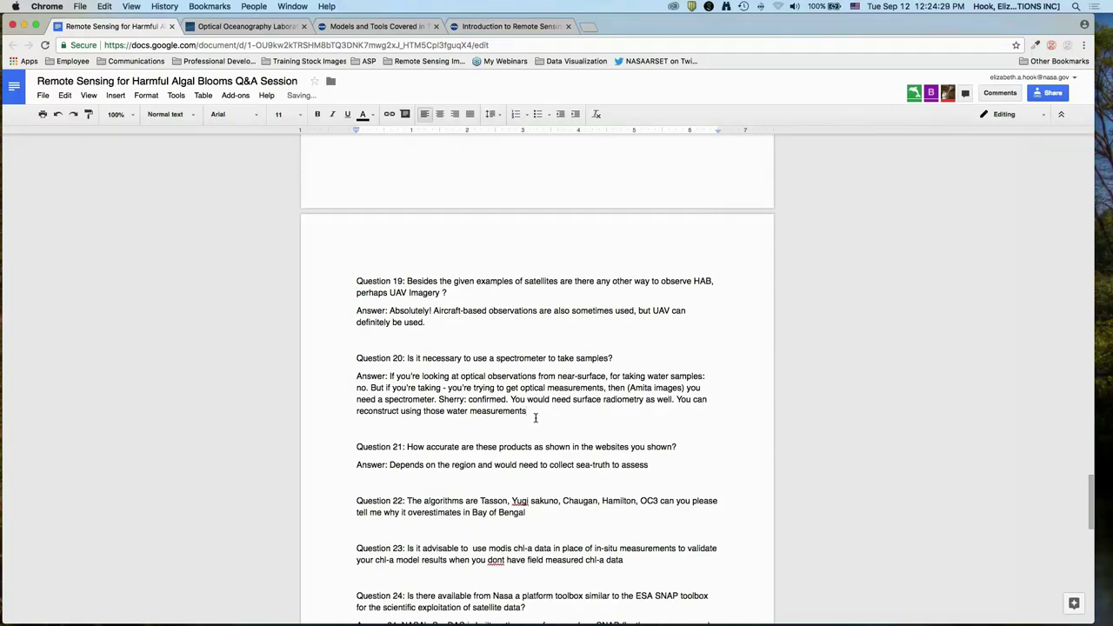
# Finish Answer 20 with ", if you want to filter the water and water optics, but the surface radiometer is going to provide that sea-truth measurement.".
pyautogui.write(', if you want to filter the water aand water opt')
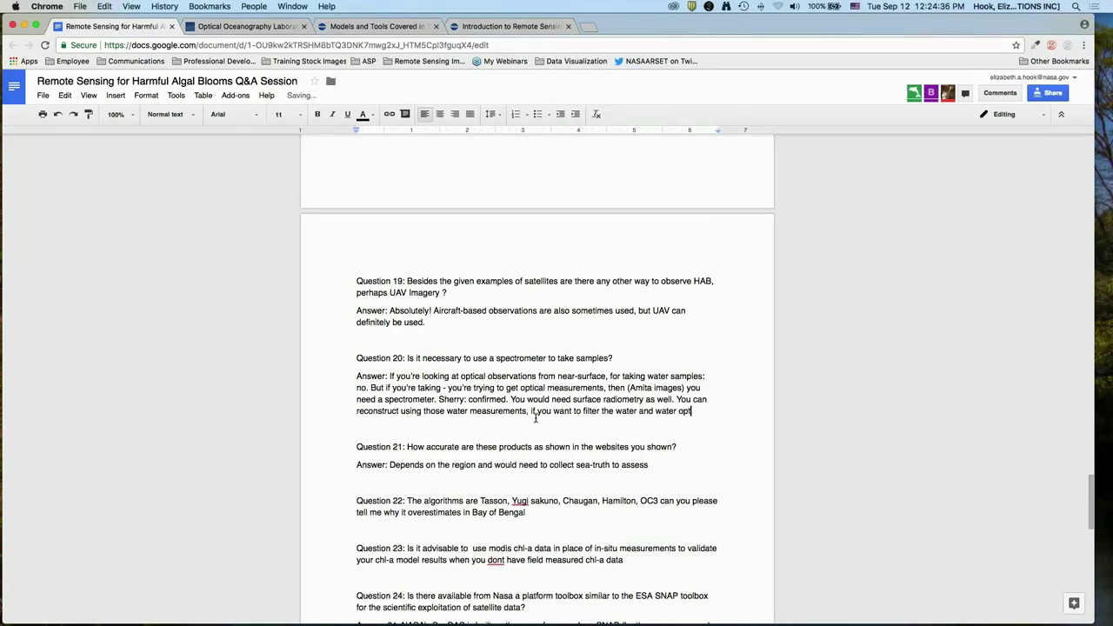
pyautogui.write('ics, but the surface')
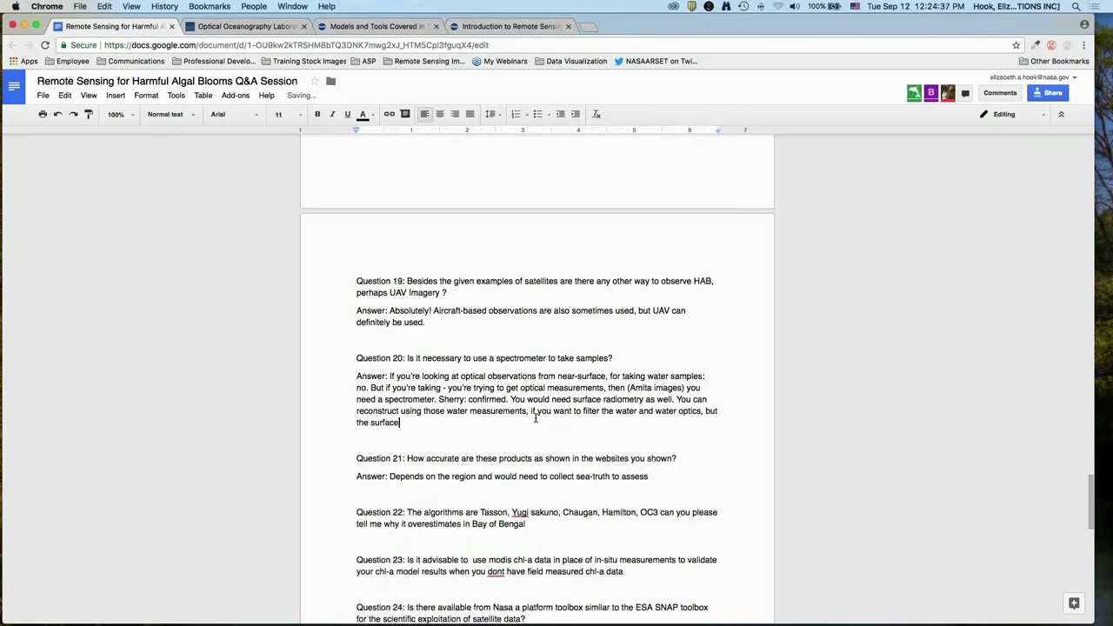
pyautogui.write(' radiometer is going to provide that')
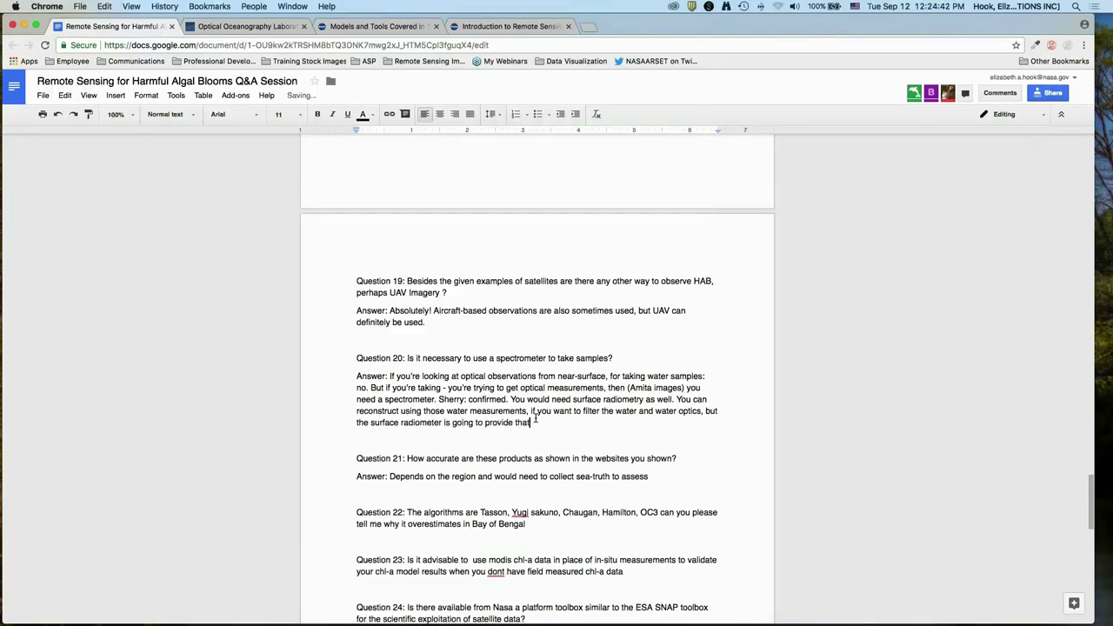
pyautogui.write(' sea-truth measurement.')
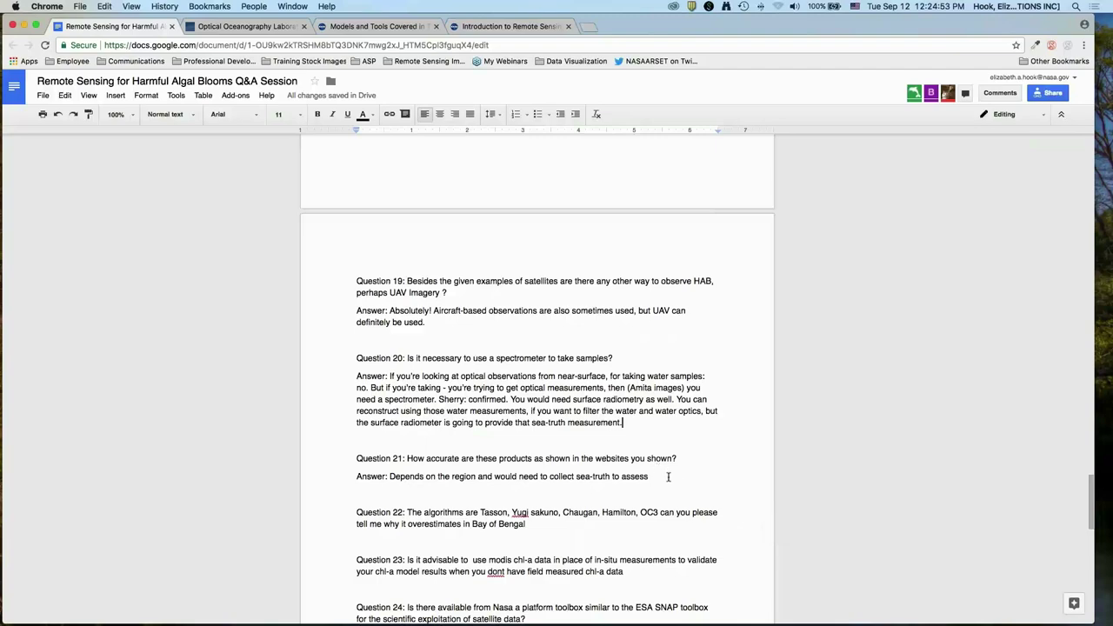
# Add an "Answer:" line under Question 22 that begins "That is difficult to answer not knowing".
pyautogui.scroll(-1, 620, 474)
pyautogui.click(585, 490)
pyautogui.scroll(-2, 585, 490)
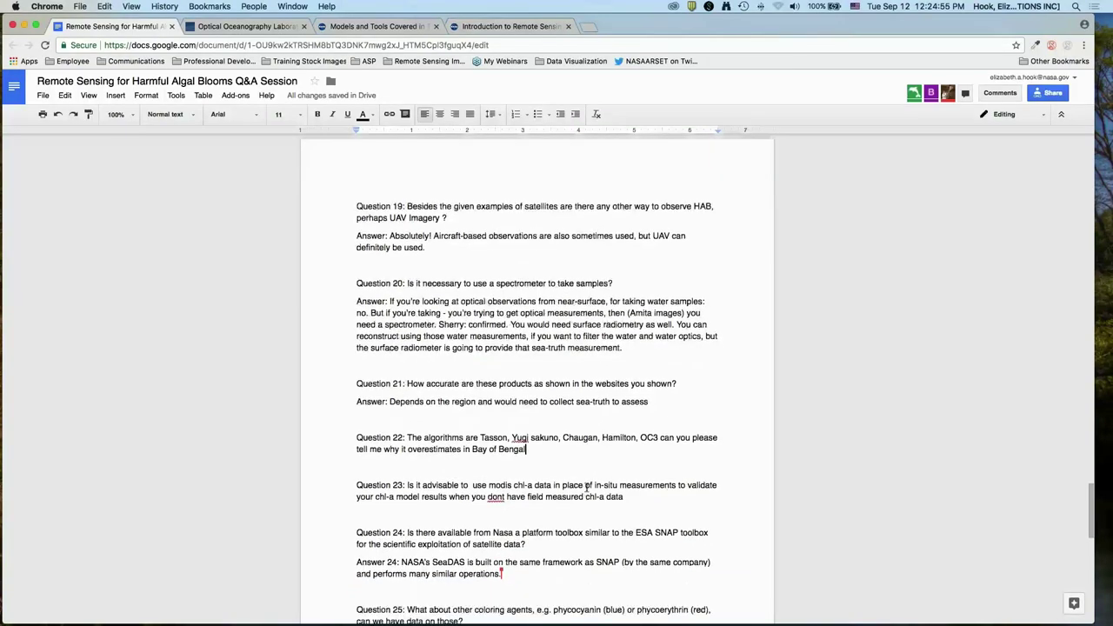
pyautogui.press('Return')
pyautogui.write('Answer:')
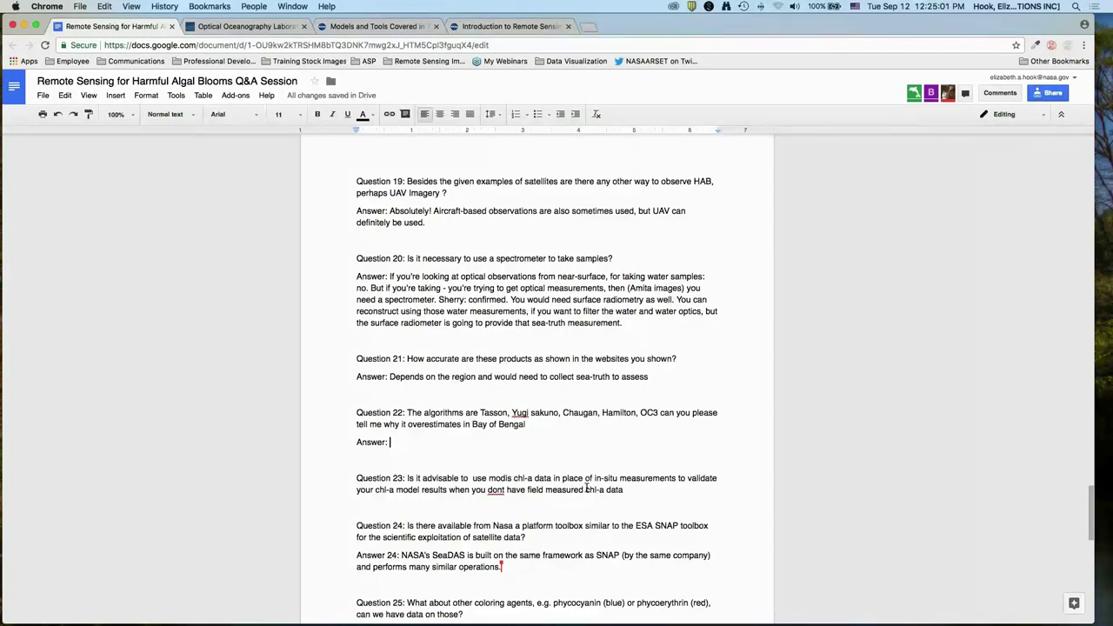
pyautogui.write('That is di')
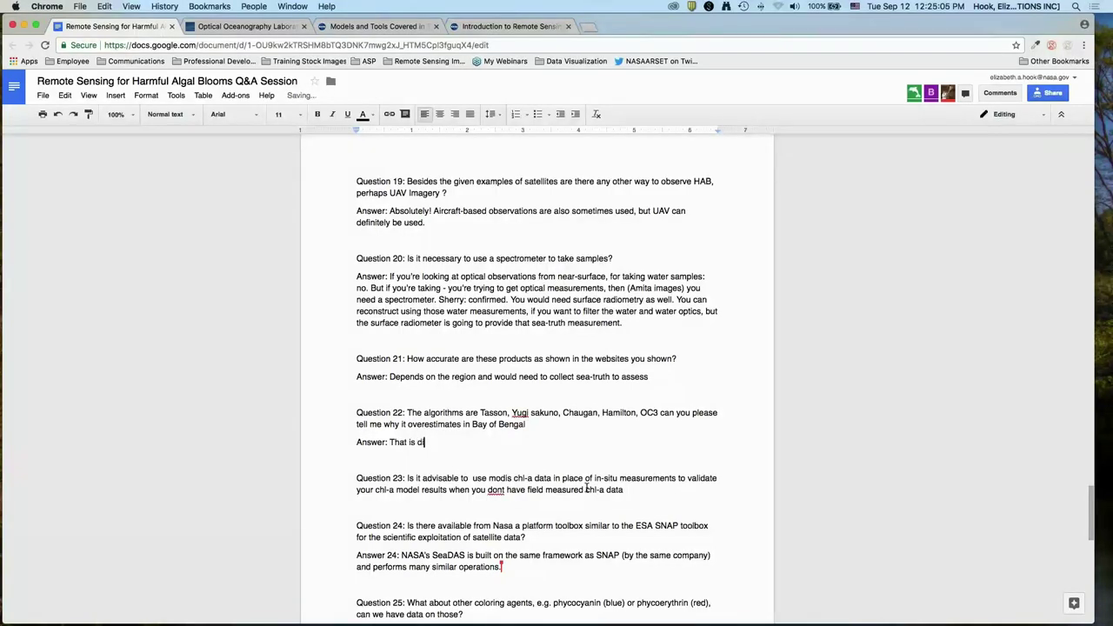
pyautogui.write('fficult to answer not knowing the')
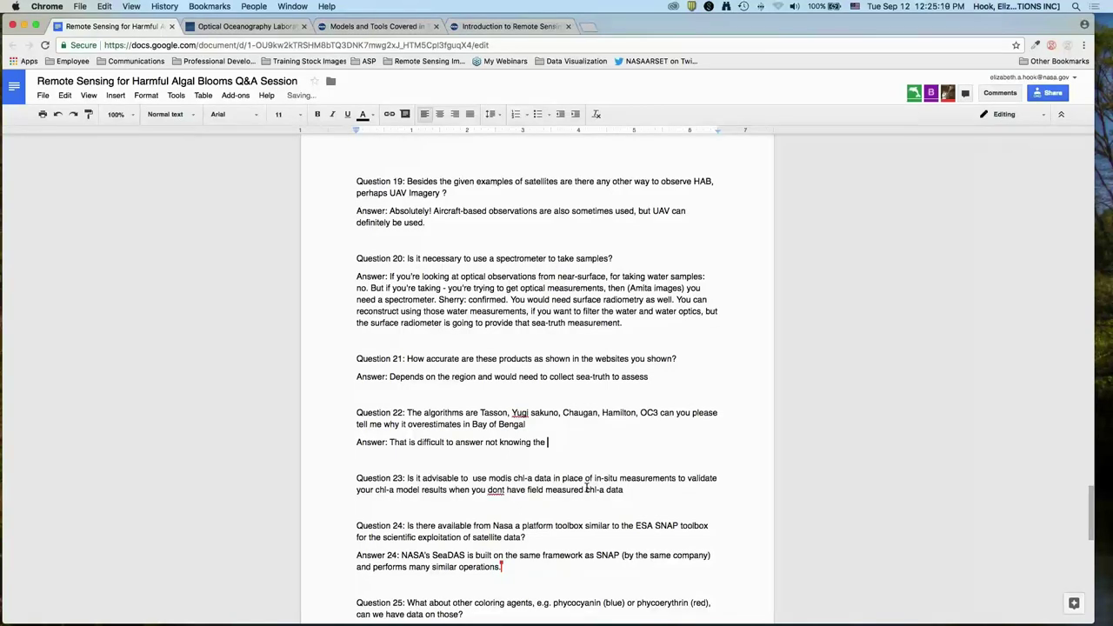
# Continue Answer 22 after "knowing" with "what the Bay of Bengal optical properties are and how the algorithms do the corrections.".
pyautogui.press('BackSpace')
pyautogui.press('BackSpace')
pyautogui.press('BackSpace')
pyautogui.press('BackSpace')
pyautogui.write('what the Bay of Bengal optical pro')
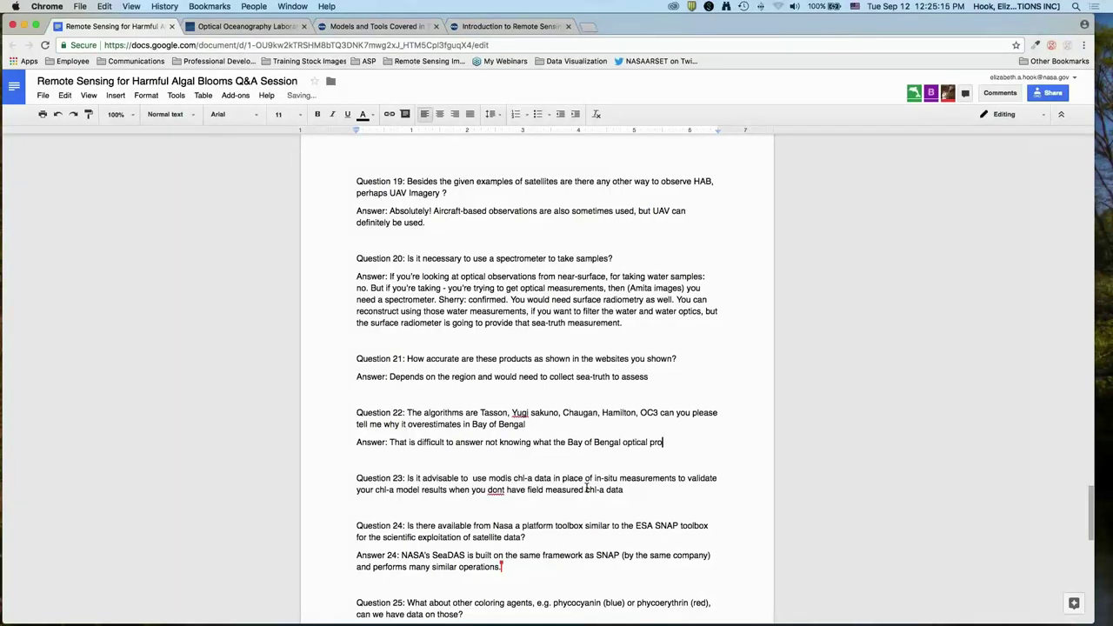
pyautogui.write('perties are and how the a')
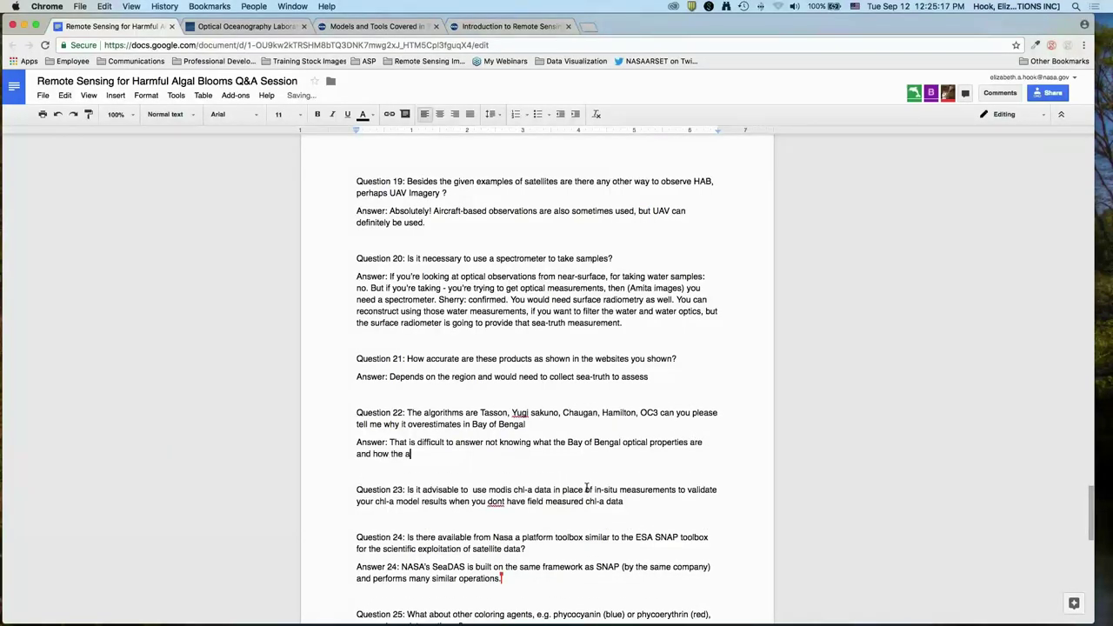
pyautogui.write('lgorithms do the corrections. M')
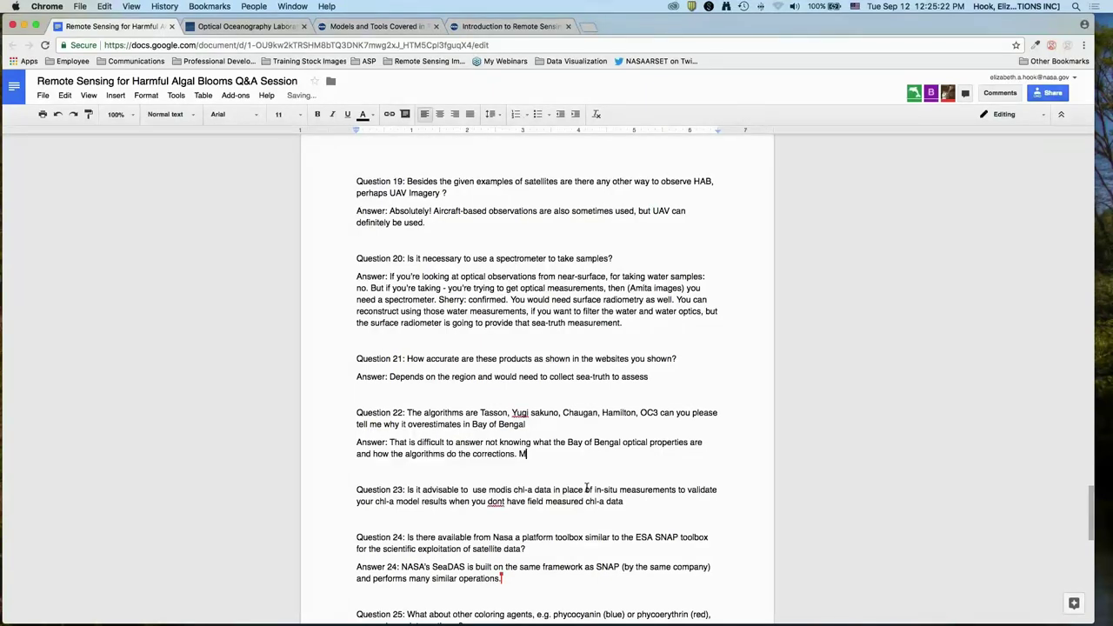
# Add to Answer 22 "Maybe the best way is to start with raw data, do your own corrections, and try and derive an algorithm for yourself.".
pyautogui.write('aybe the best way is')
pyautogui.press('BackSpace')
pyautogui.write('is to start with you')
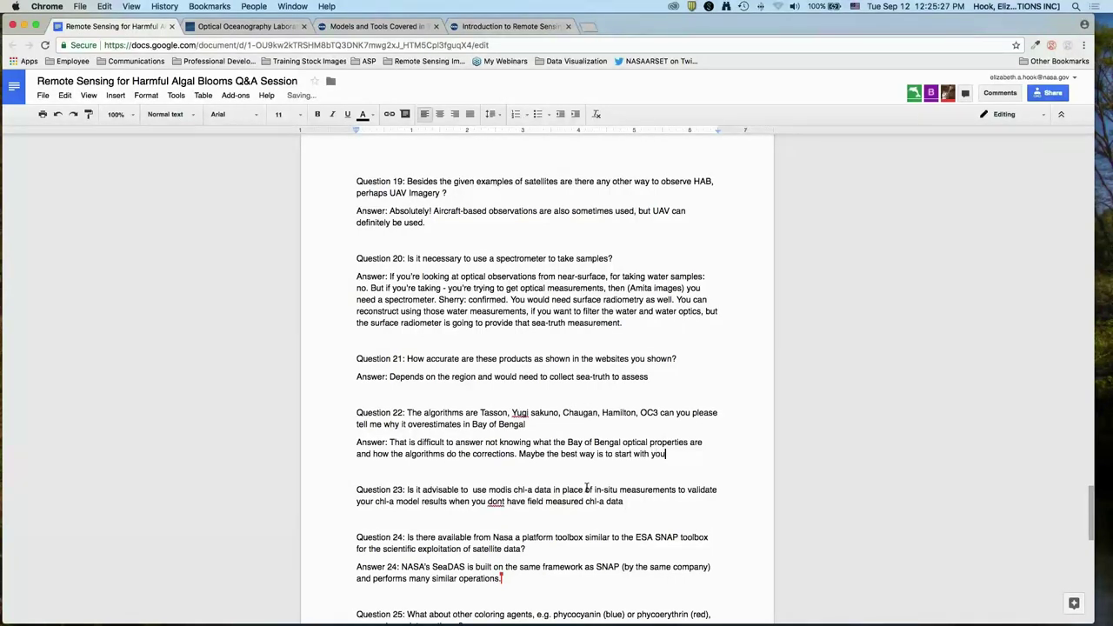
pyautogui.press('BackSpace')
pyautogui.press('BackSpace')
pyautogui.press('BackSpace')
pyautogui.write('raw data, do your own corrections, and try')
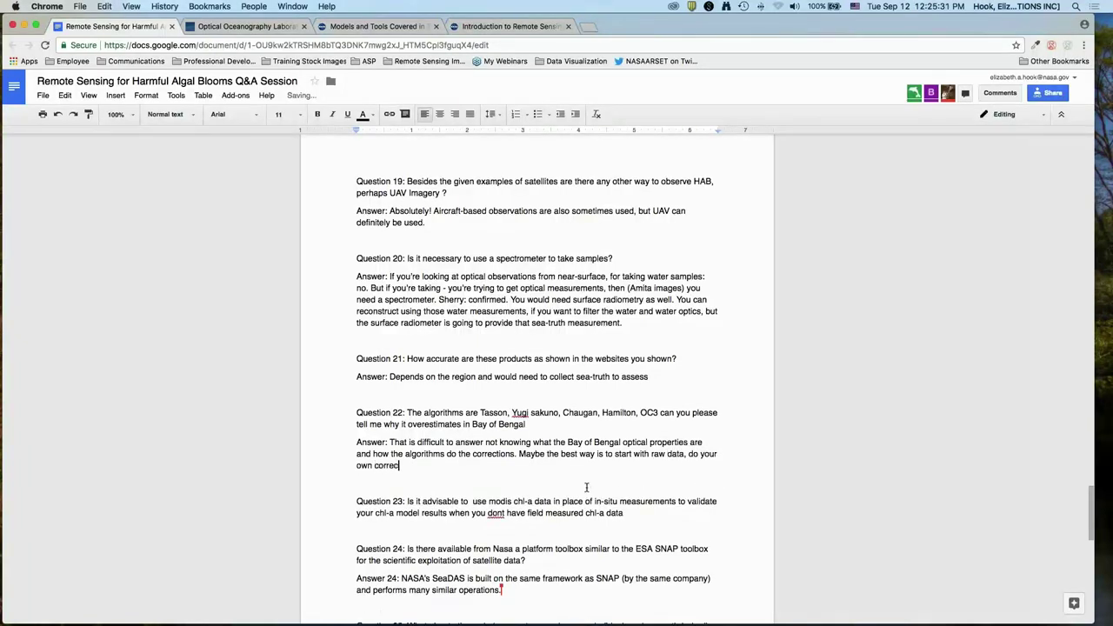
pyautogui.write('erive an algorithm for yourself.')
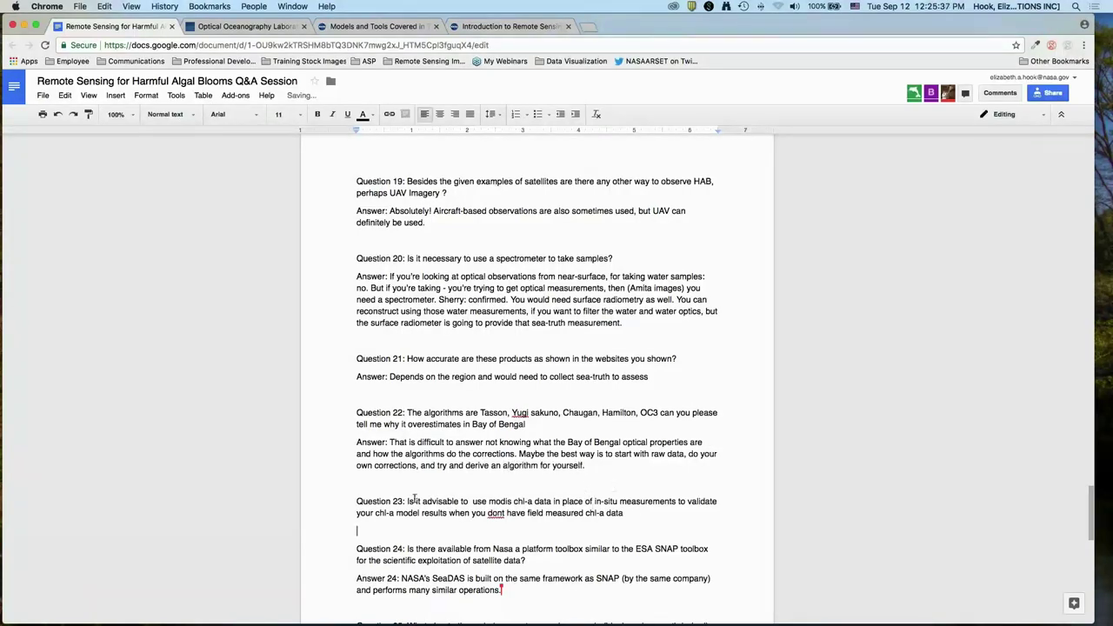
# Delete the extra space before "use" in Question 23 and add "There are other algorithms to consult." to Answer 22.
pyautogui.click(473, 502)
pyautogui.press('BackSpace')
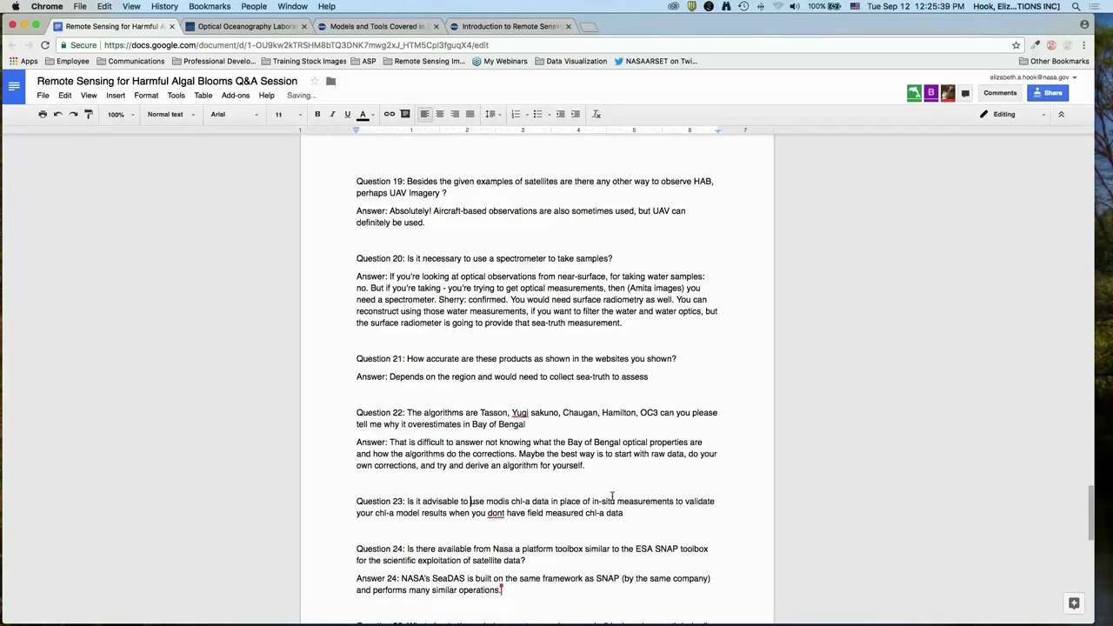
pyautogui.click(614, 468)
pyautogui.write('There are other algorith')
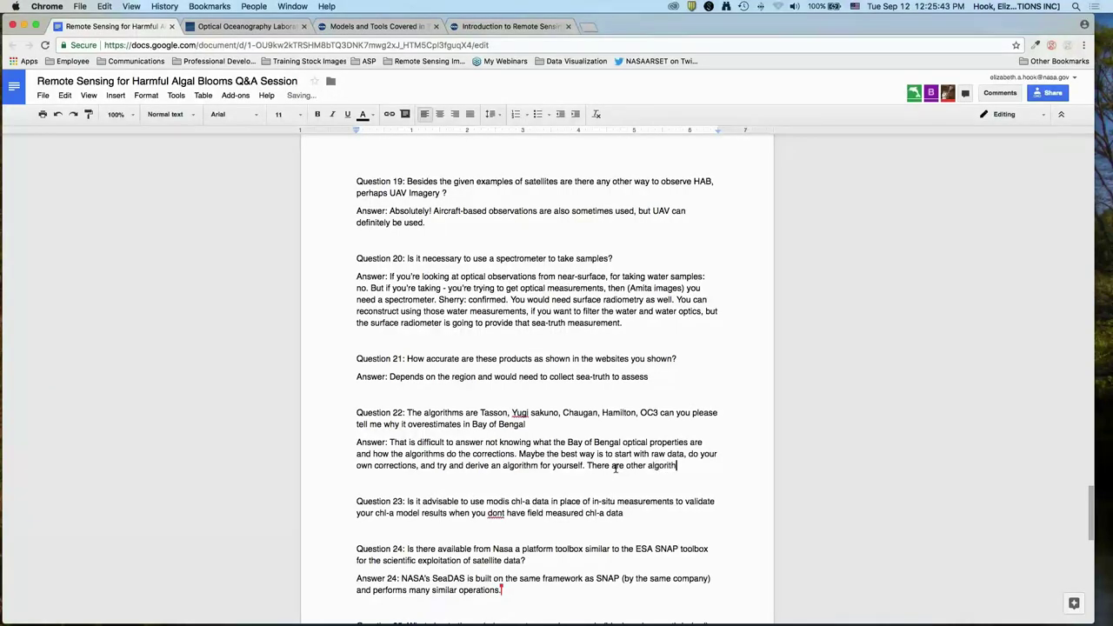
pyautogui.write('ms to consult. In last ')
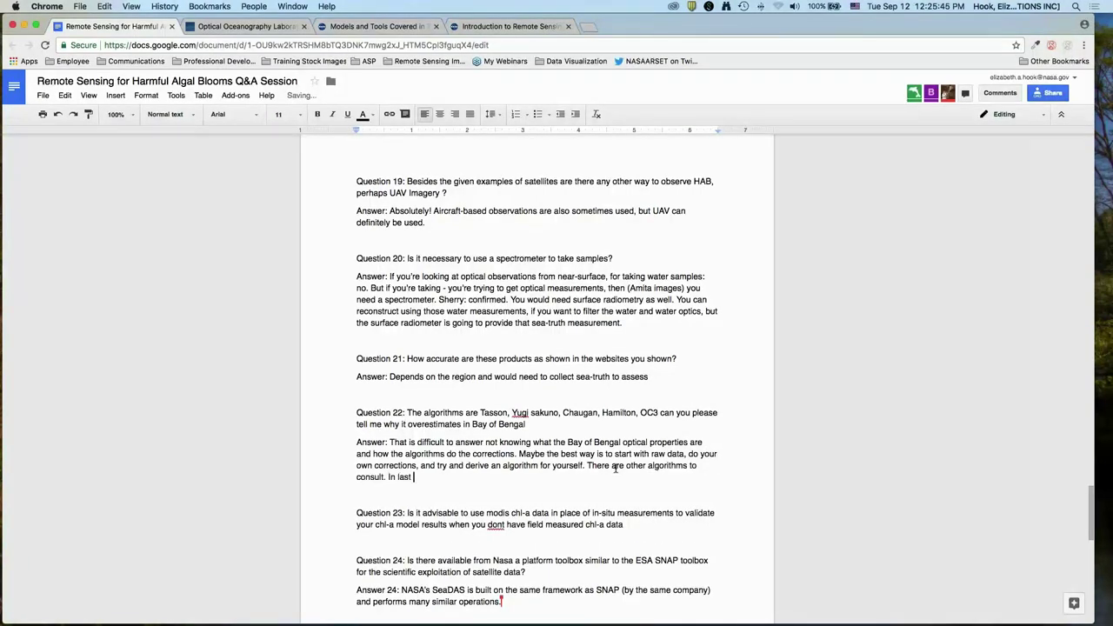
# Finish Answer 22 with "In last week's answers, there will be a link to a table for many of these algorithms. Many are empirically-based, they're regionally appropriate.".
pyautogui.write("week's answers, there will be all")
pyautogui.press('BackSpace')
pyautogui.press('BackSpace')
pyautogui.write('li')
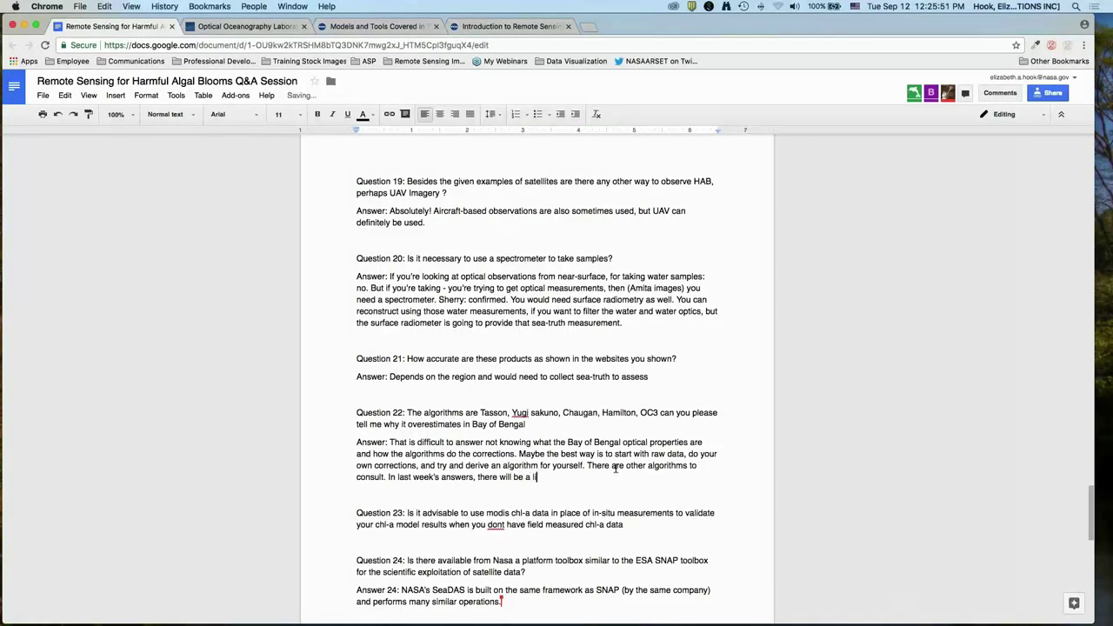
pyautogui.write('nk to a table for many of these algor')
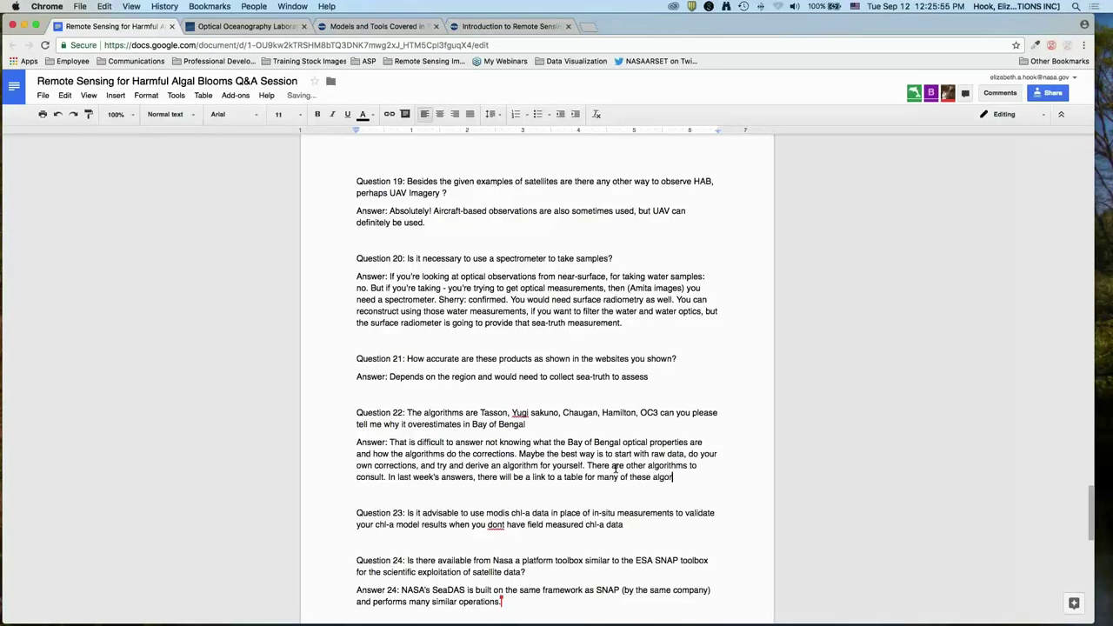
pyautogui.write('ithms. Many are ')
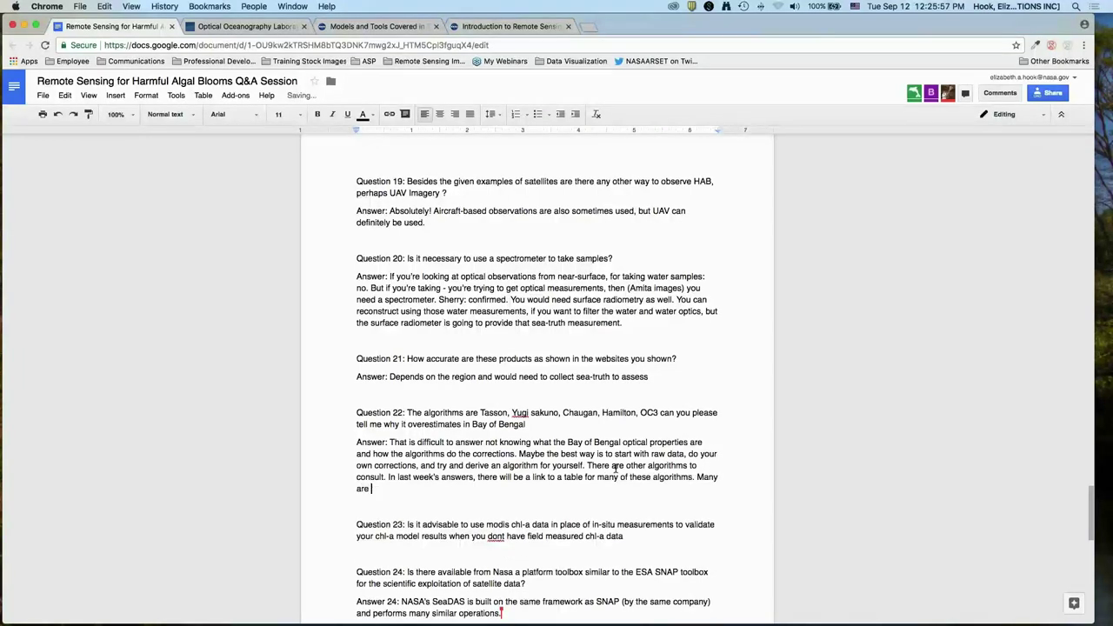
pyautogui.write('empirically-based, the')
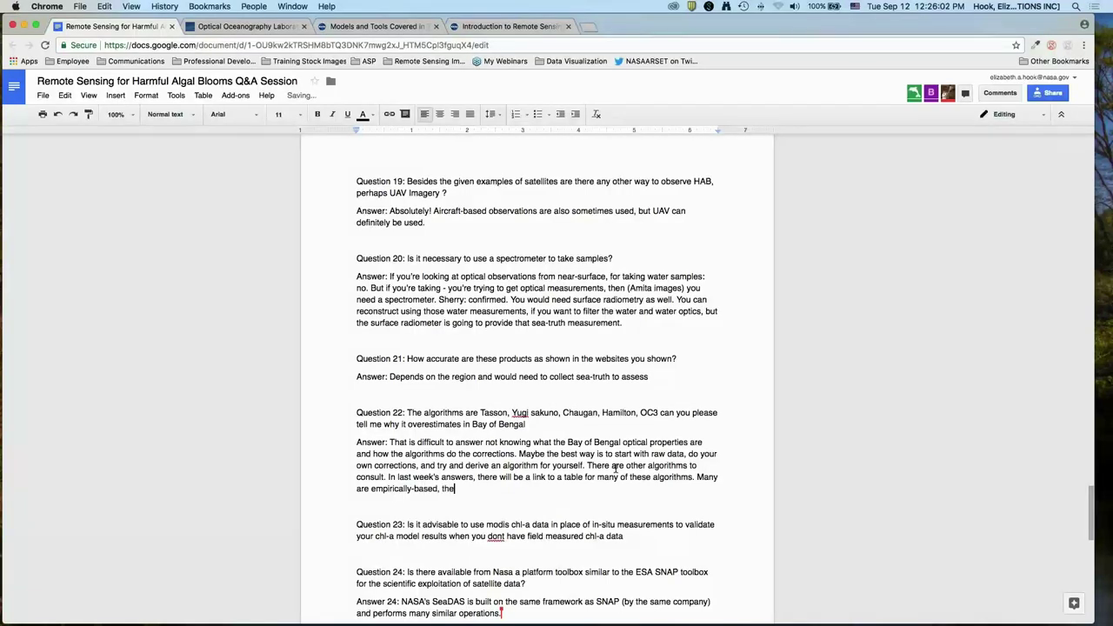
pyautogui.write("y're regionally appropriate.")
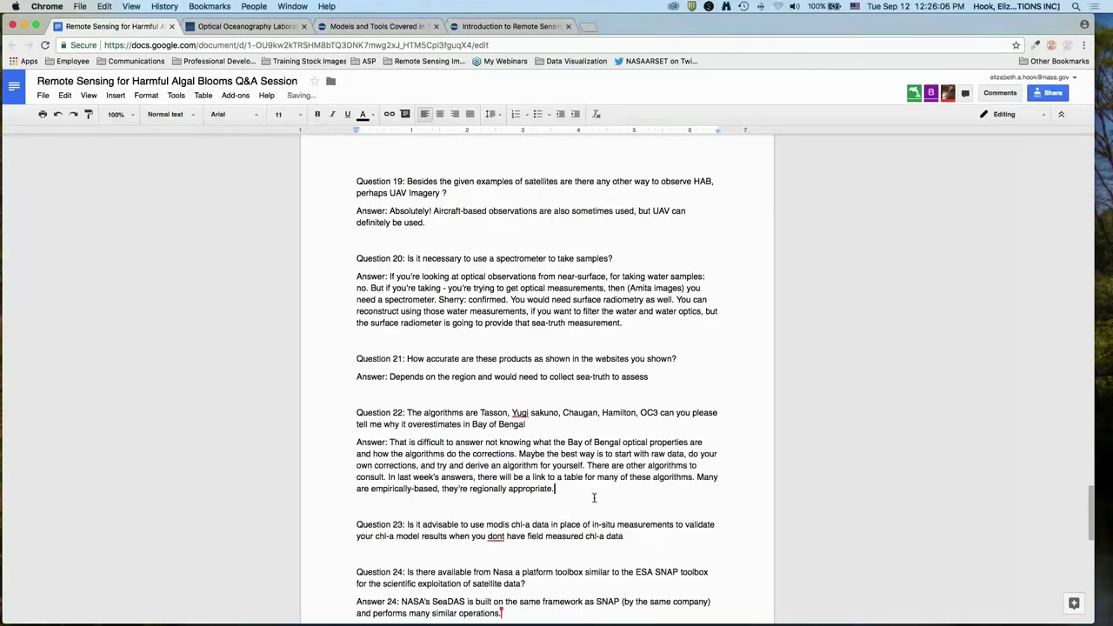
# Add an "Answer:" line under Question 23 and correct the question's punctuation with "don't" and a closing question mark.
pyautogui.click(675, 549)
pyautogui.scroll(-5, 662, 521)
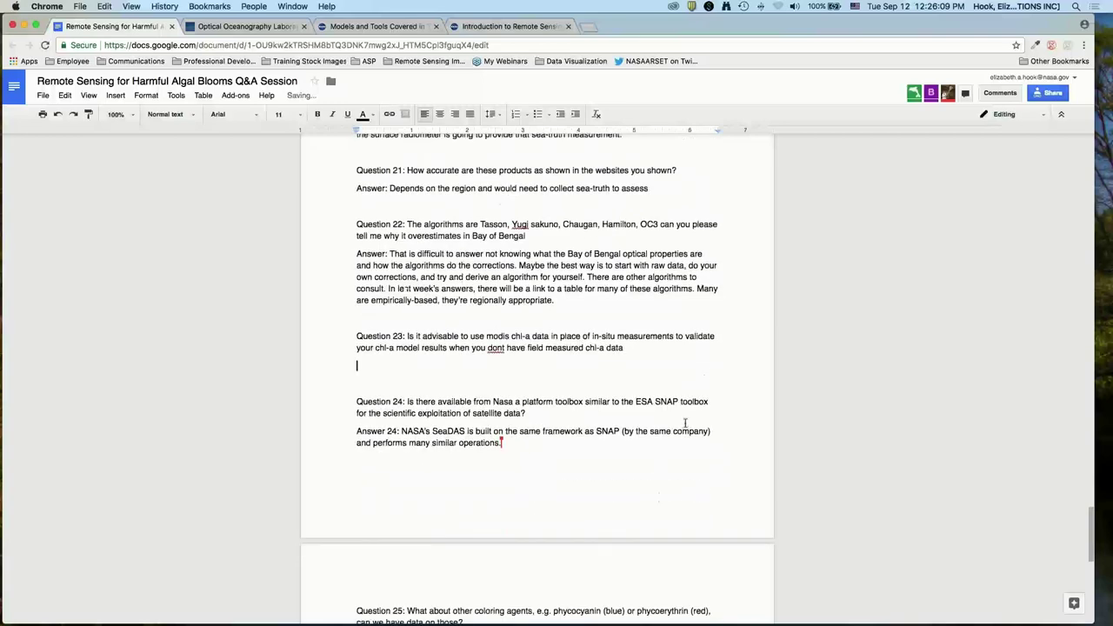
pyautogui.scroll(-3, 687, 418)
pyautogui.write('Answer:')
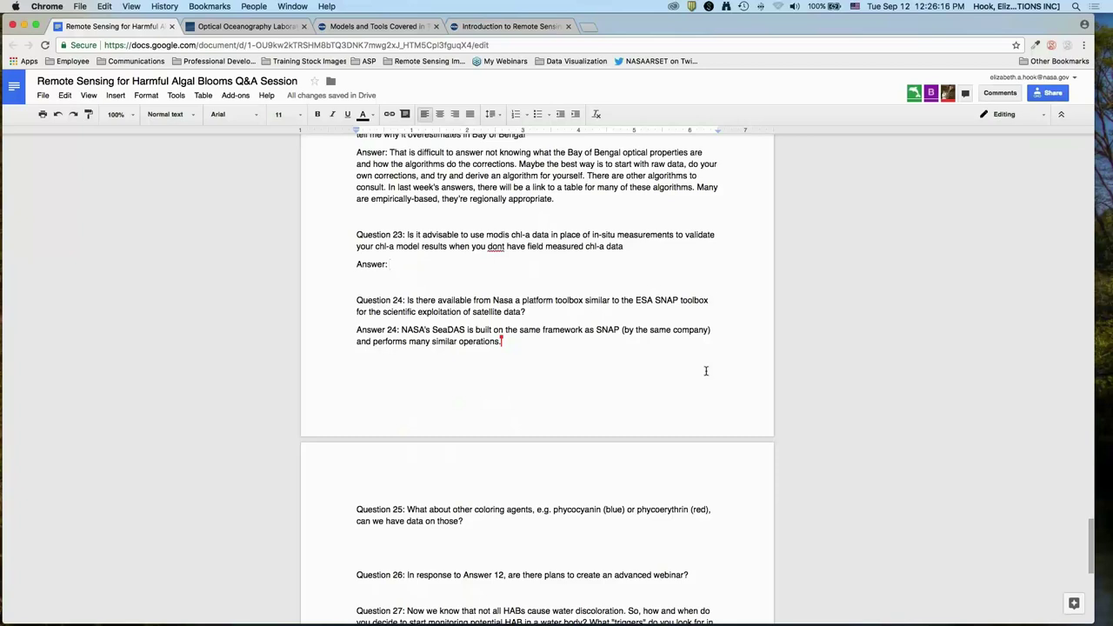
pyautogui.click(502, 246)
pyautogui.press('BackSpace')
pyautogui.write("'t")
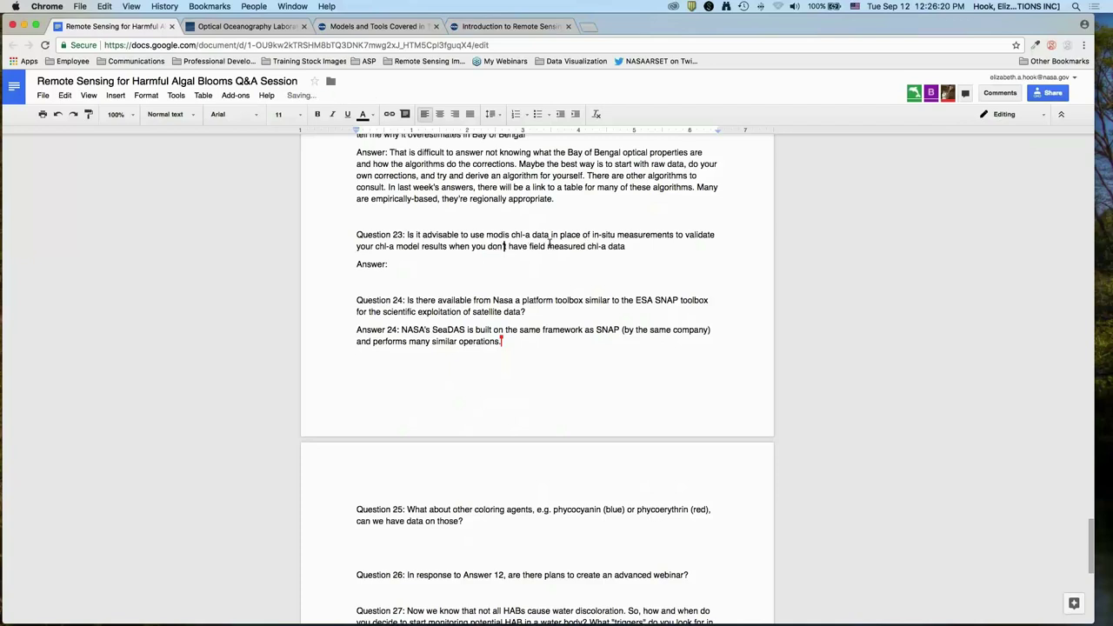
pyautogui.click(637, 246)
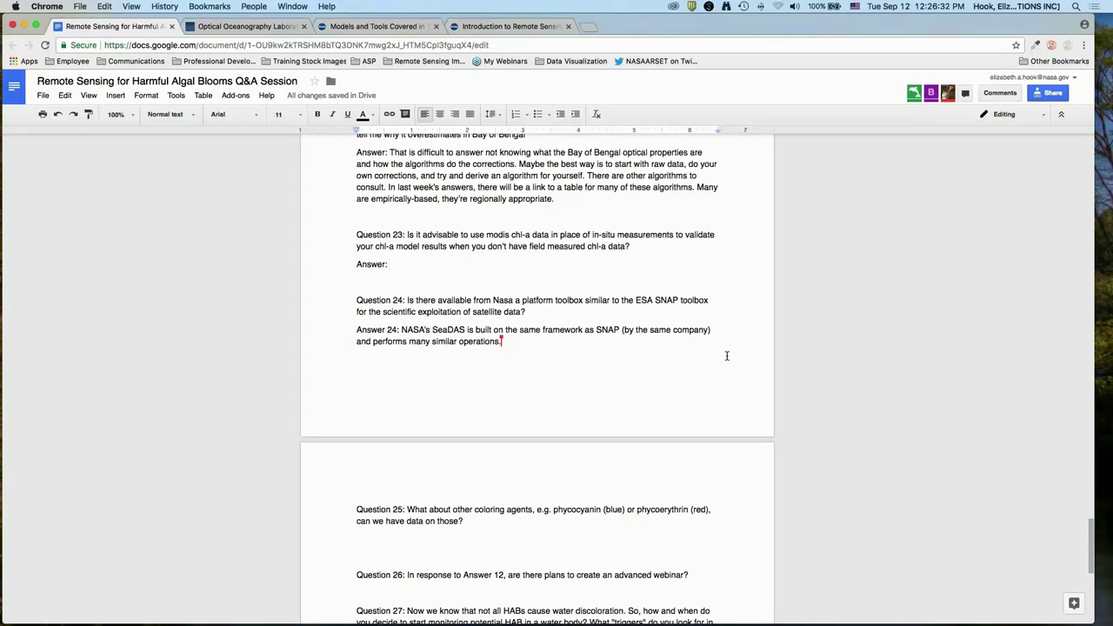
# Begin Answer 23 with "If you don't have any in situ measurements, you will have to look at remote sensing data (such as MODIS chl-a)," italicizing "any".
pyautogui.write("If you don't have")
pyautogui.press('super+i')
pyautogui.write('any')
pyautogui.press('super+i')
pyautogui.write('in')
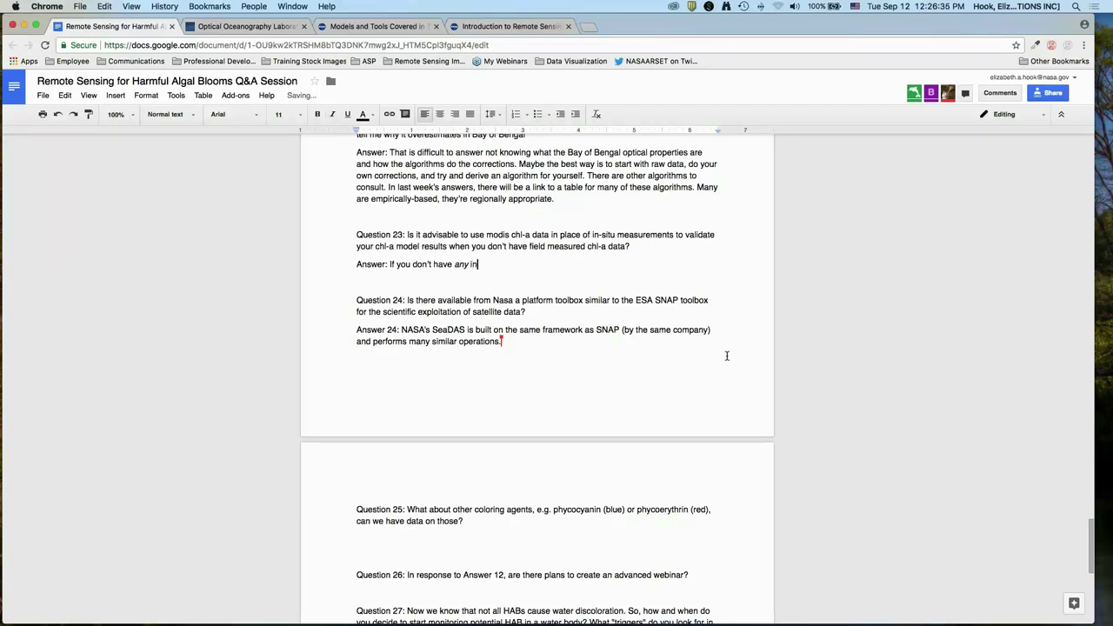
pyautogui.write(' situ measurements, you will have to look at r')
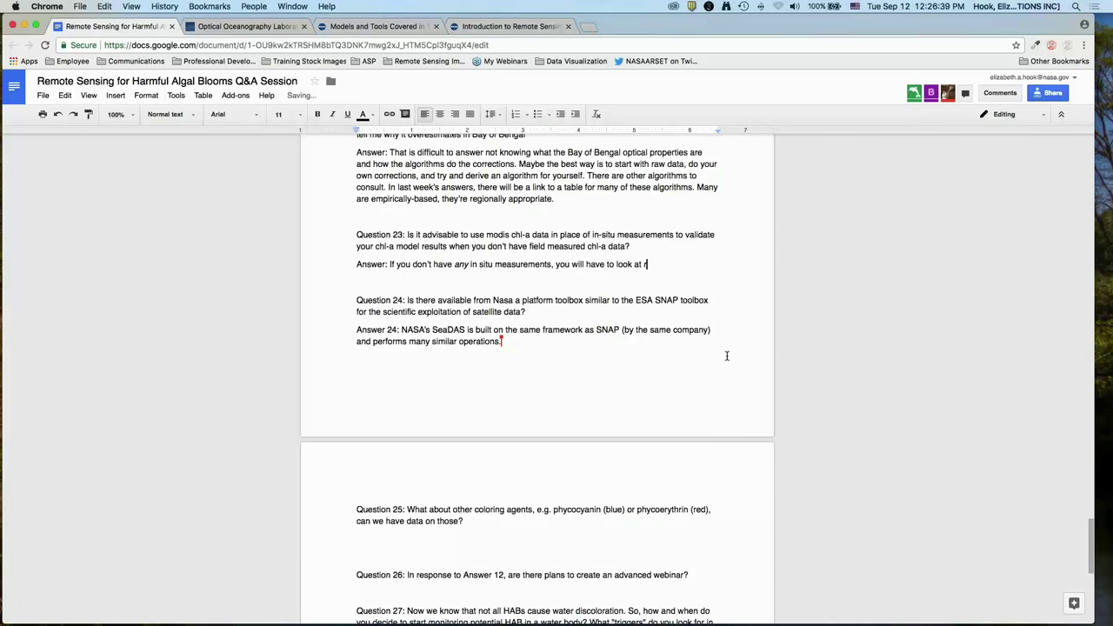
pyautogui.write('emote sensing data (su')
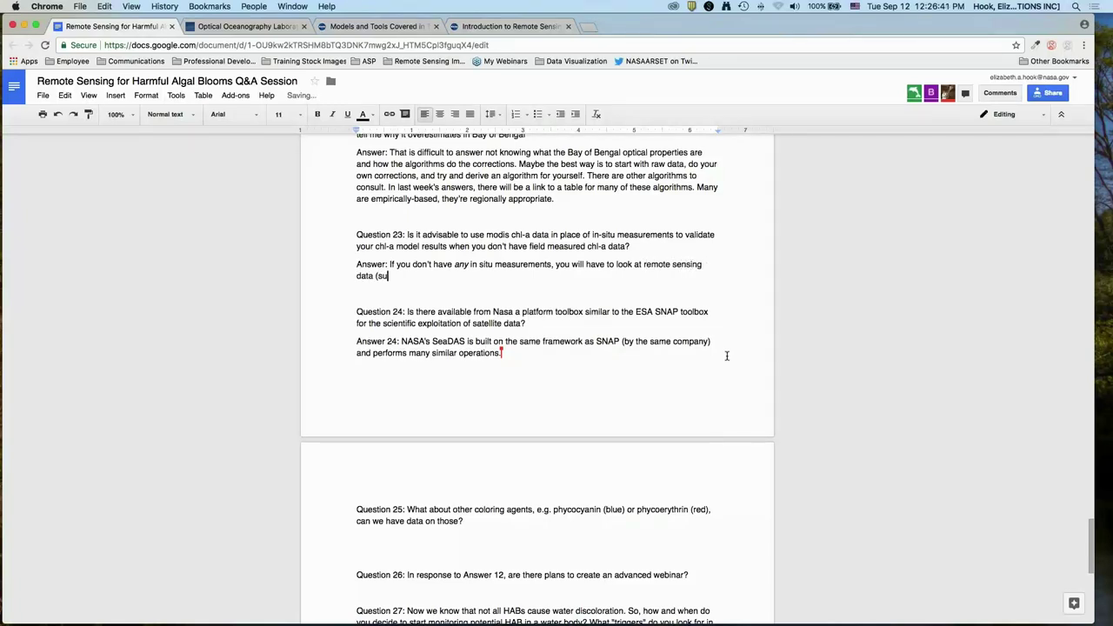
pyautogui.write('ch as MODIS chl-a), but reall')
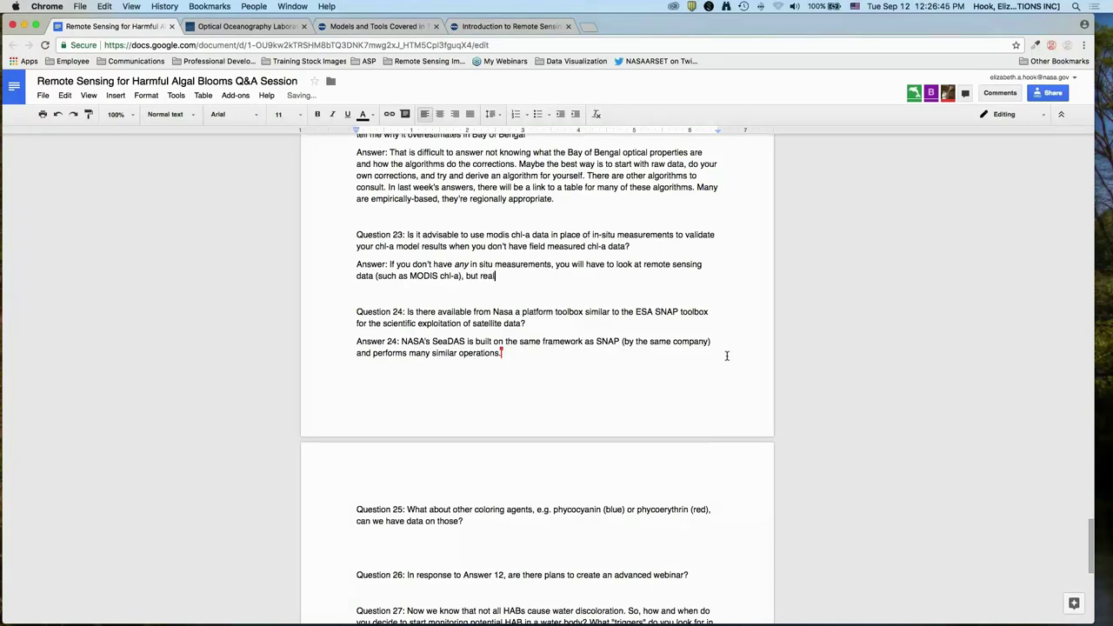
# Continue Answer 23 with "but really, in situ measurements are key for validation. This way -", the presenter's name and "would say if you look at".
pyautogui.write('y, in situ measurements are key for valida')
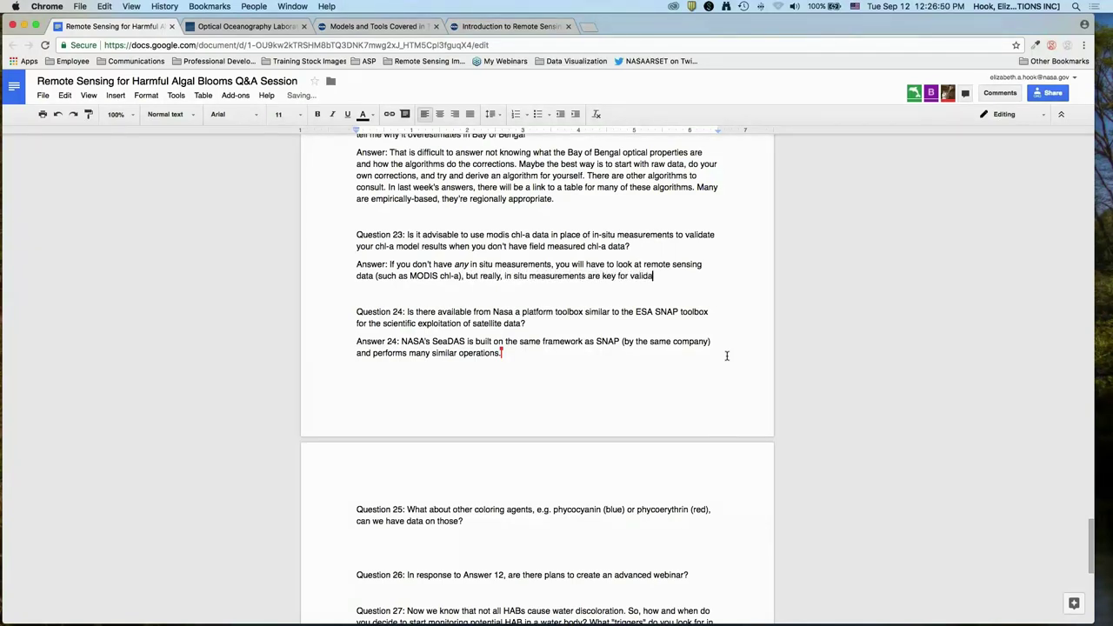
pyautogui.write('tion. This way - Amita would say if you l')
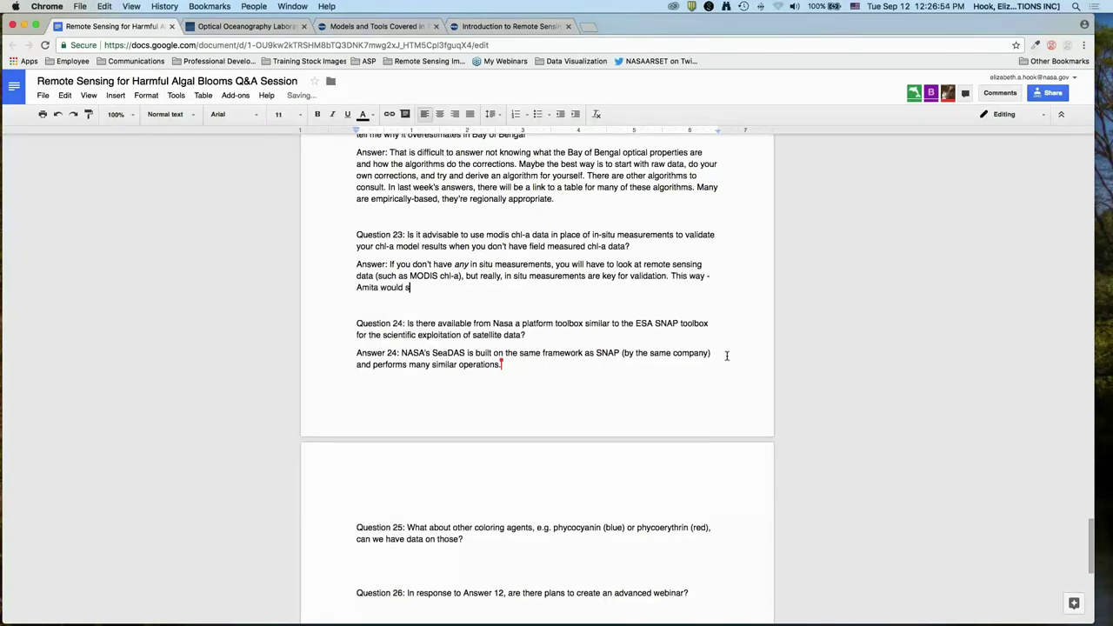
pyautogui.write('ook at')
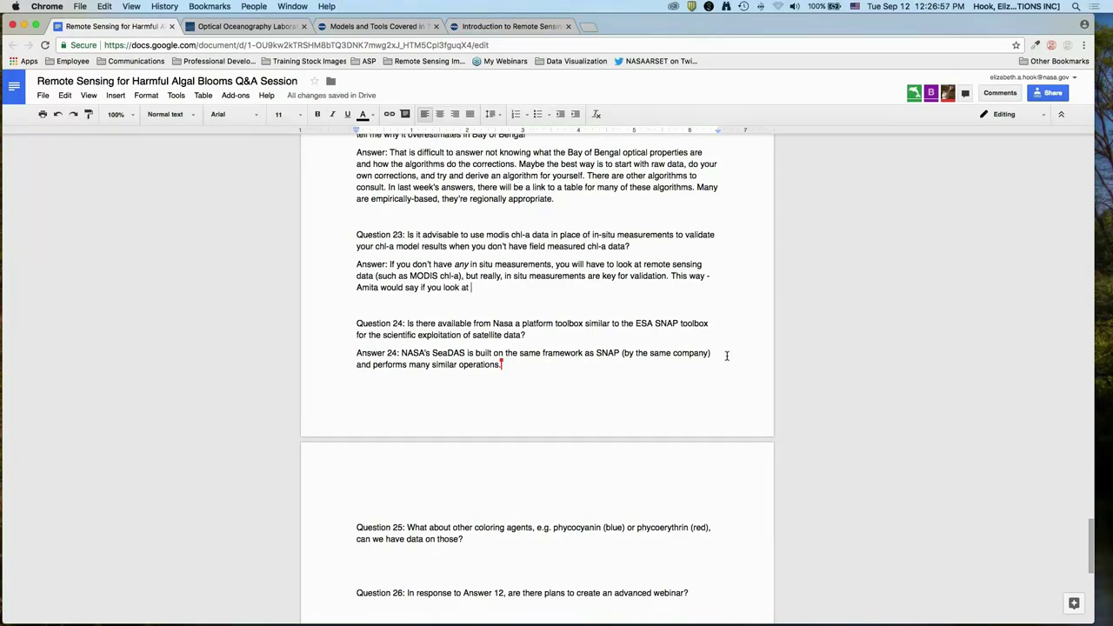
# Continue Answer 23 after "look at" with "your model data and satellite data, you may not get an exact match.".
pyautogui.write(' your model data and ')
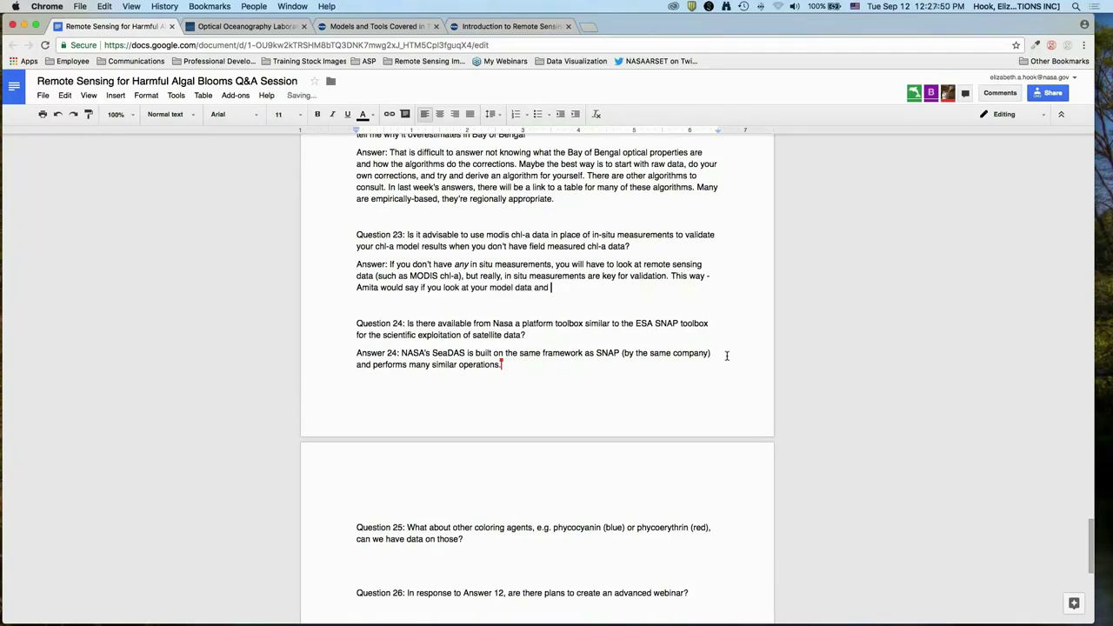
pyautogui.write('satellite data, you may not get an exac')
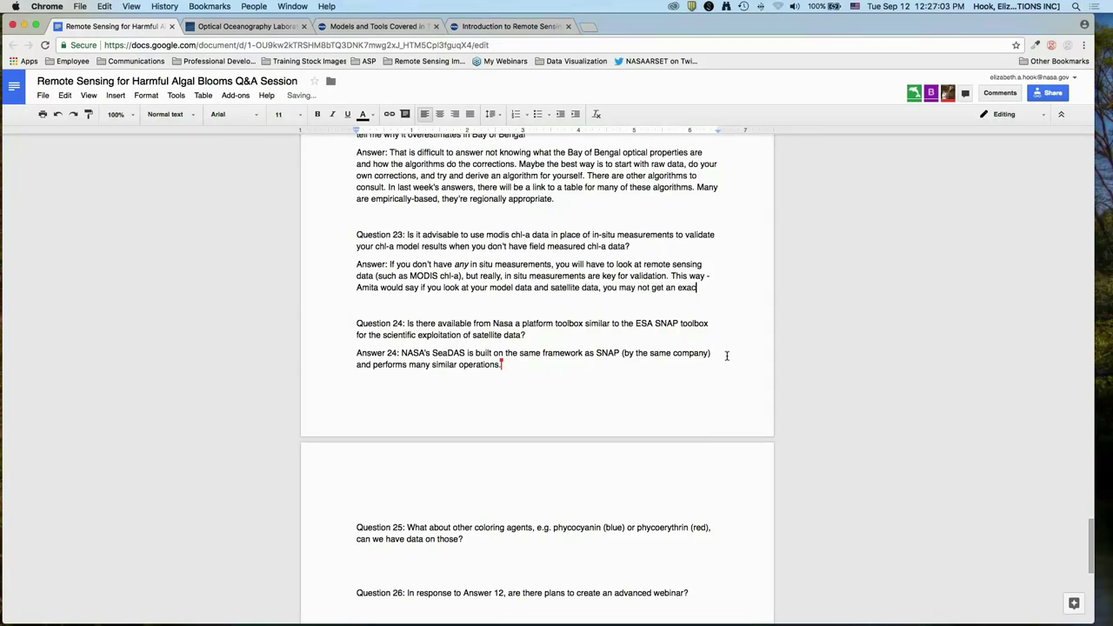
pyautogui.write('t match. But i')
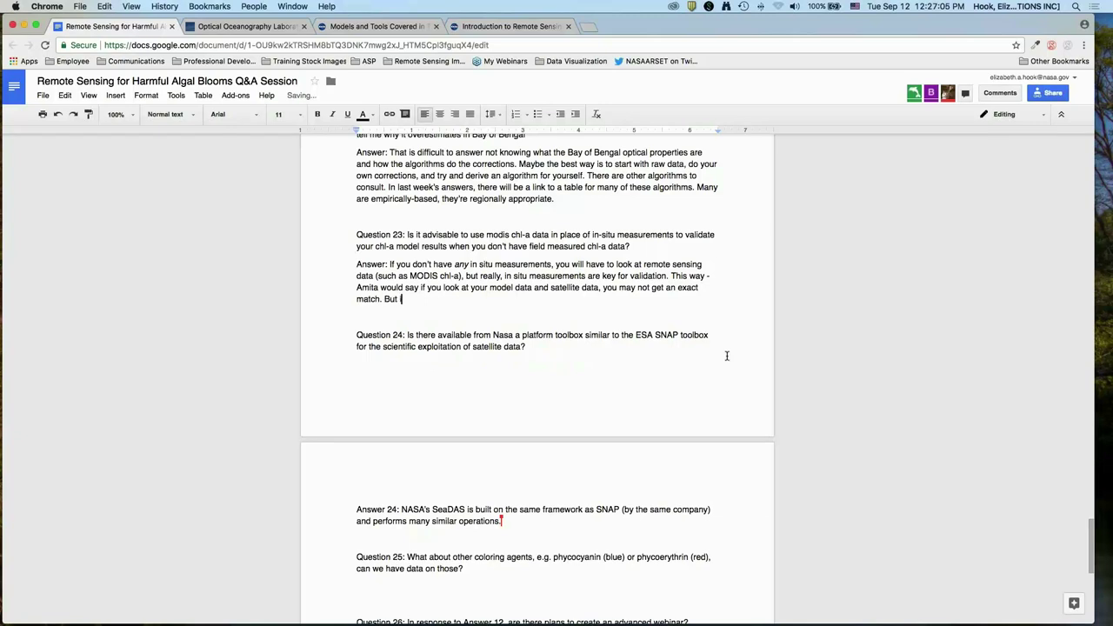
# Finish Answer 23 with "But if you look at anomalies, you'll get an idea of the variability the model is picking up.".
pyautogui.write("f you look at anomalies, you'll get an idea of t")
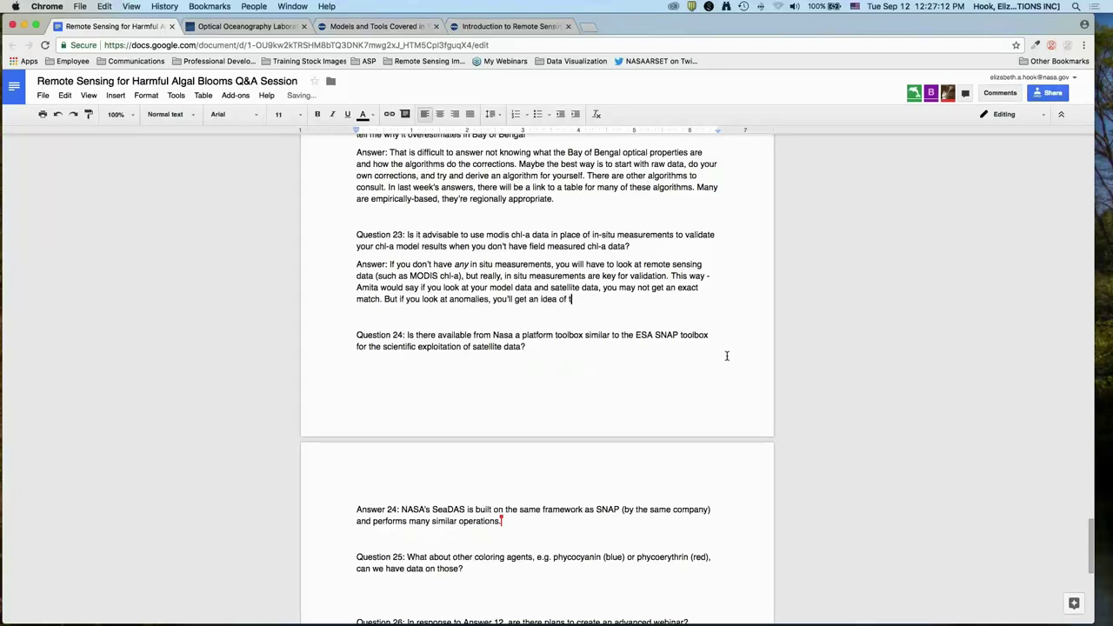
pyautogui.write('he variability the model is picking up.')
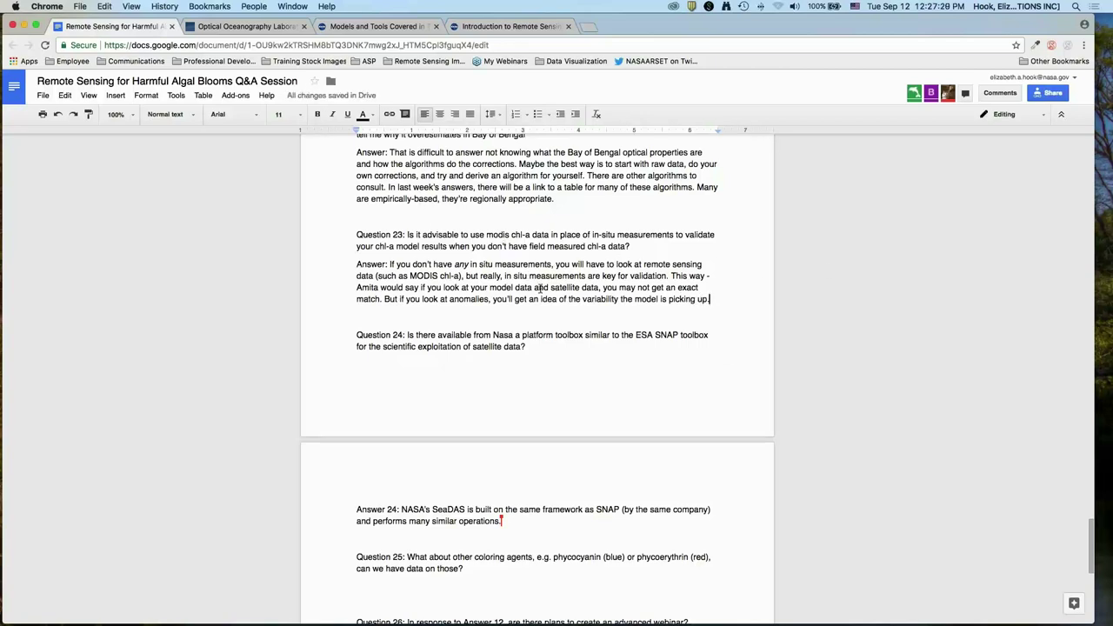
# Add an empty "Answer:" line under Question 25 and another under Question 26.
pyautogui.scroll(-3, 548, 340)
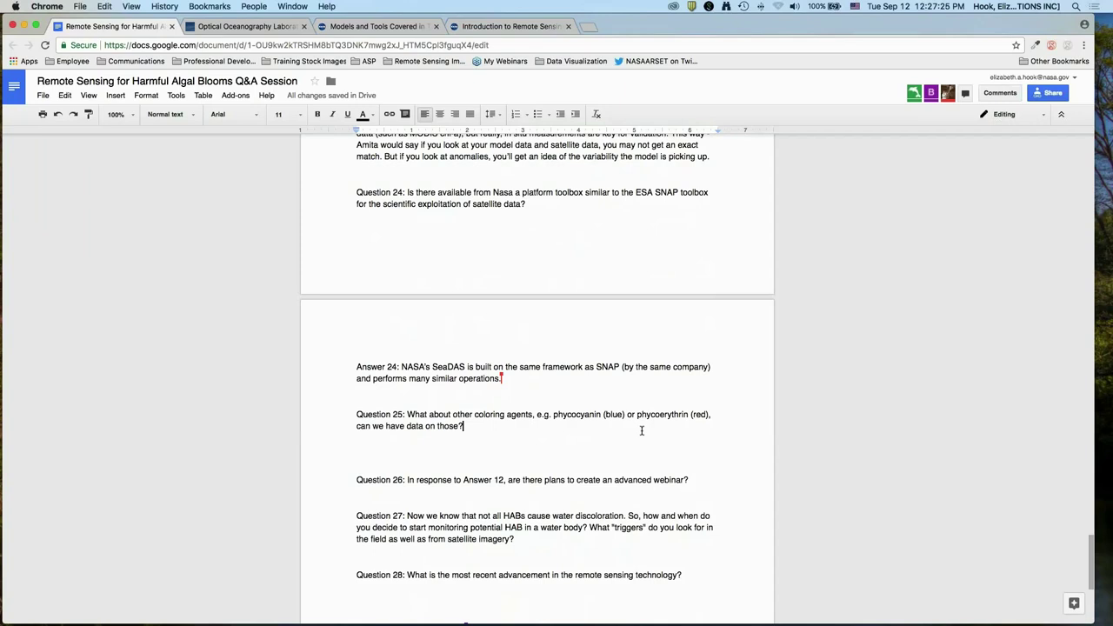
pyautogui.click(643, 443)
pyautogui.write('Answer:')
pyautogui.click(720, 479)
pyautogui.press('Return')
pyautogui.write('Answer 24:')
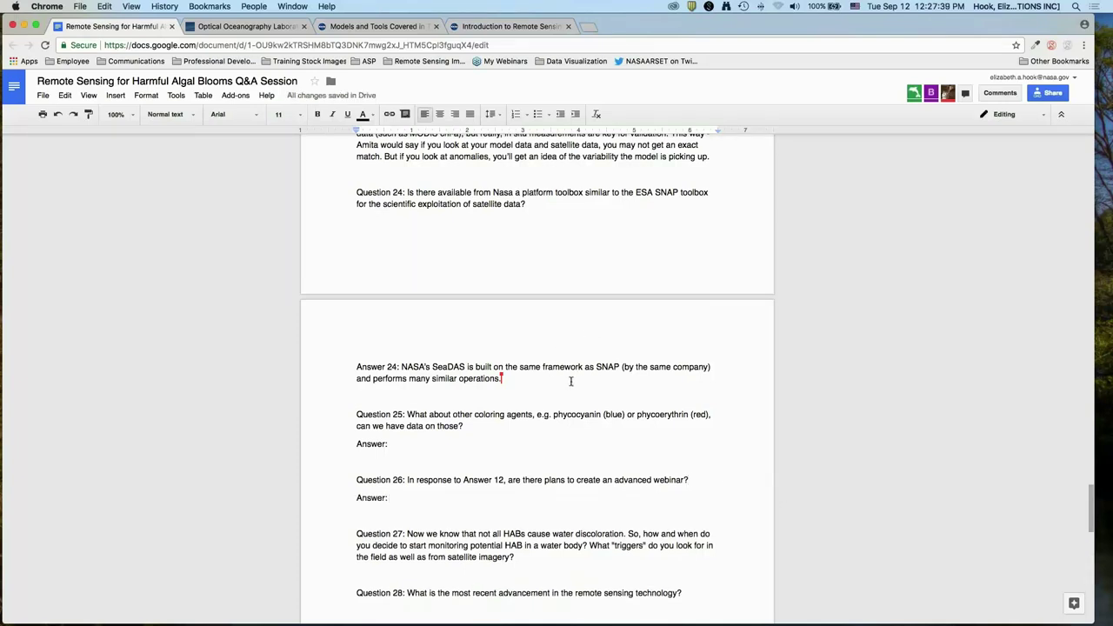
# Add to the end of Answer 24 "SeaDAS allows you to process and look for - visualize the images and data.".
pyautogui.click(509, 379)
pyautogui.write('SeaDAS')
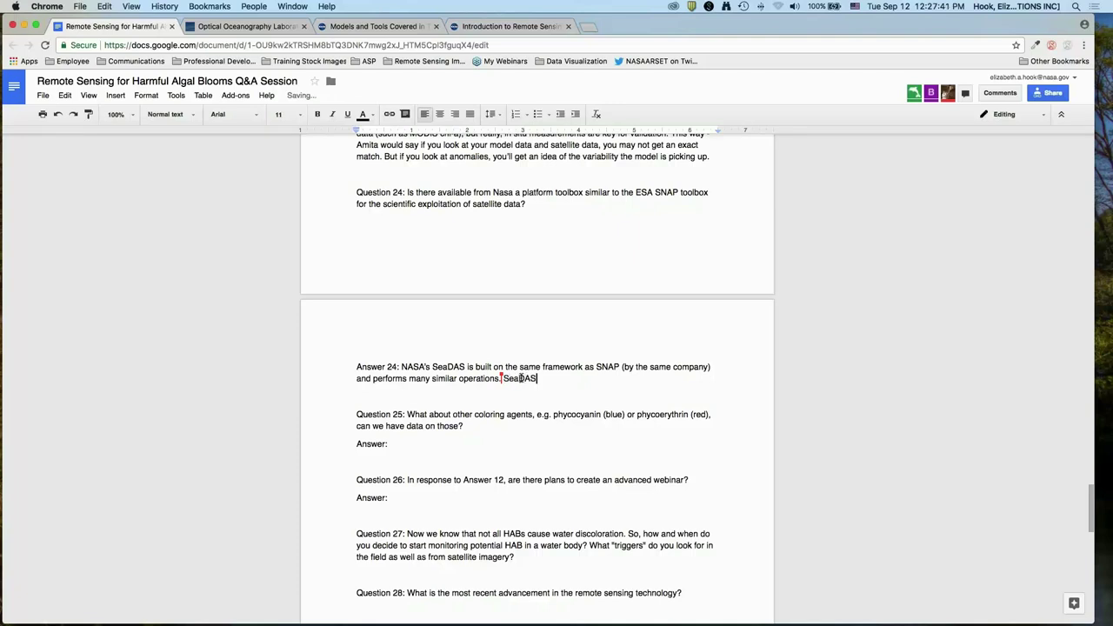
pyautogui.write(' allows you to process and look for ')
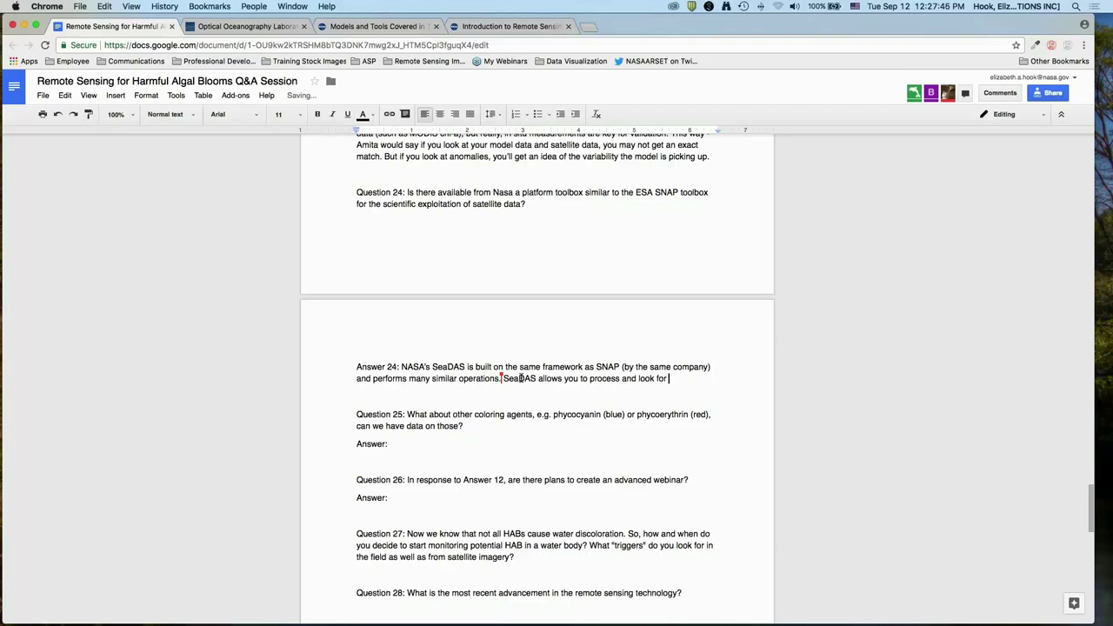
pyautogui.write('- visualize the ima')
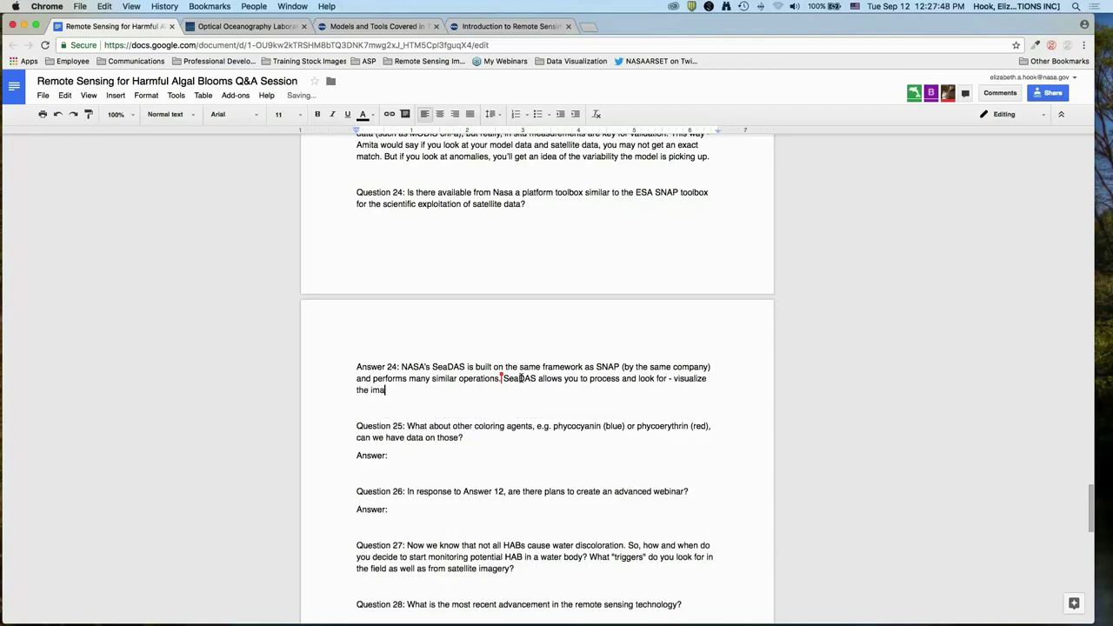
pyautogui.write('ges and data. There are other tools li')
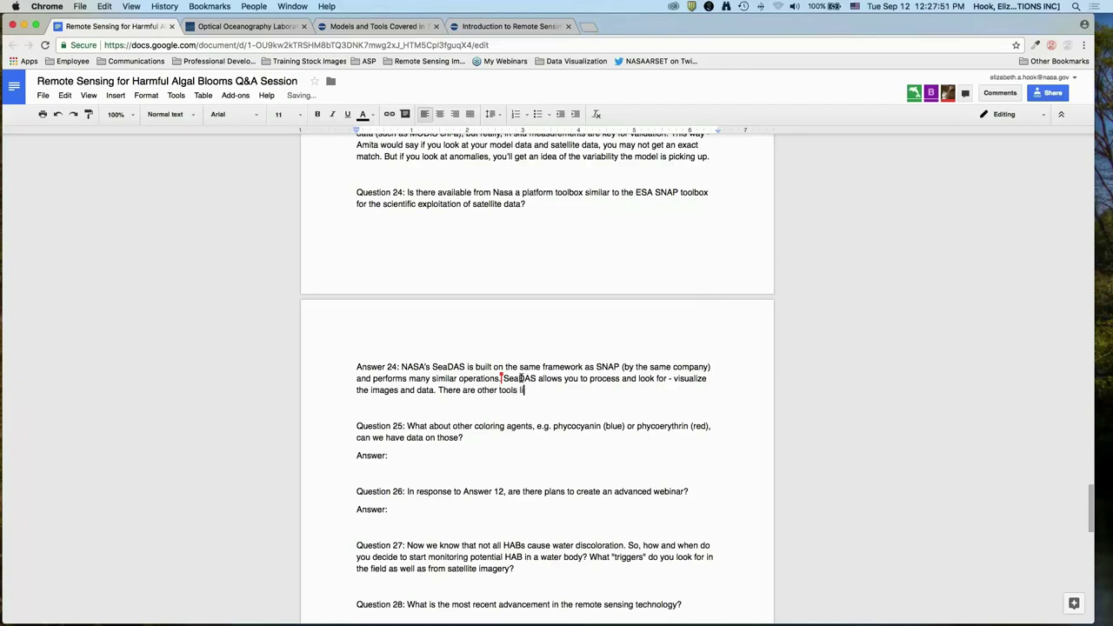
# Finish Answer 24 with "There are other tools like we just saw - e.g., Giovanni - that will allow you to explore satellite data without downloading.".
pyautogui.write('ke we just saw - e.g., Giovanni - that will allow you ')
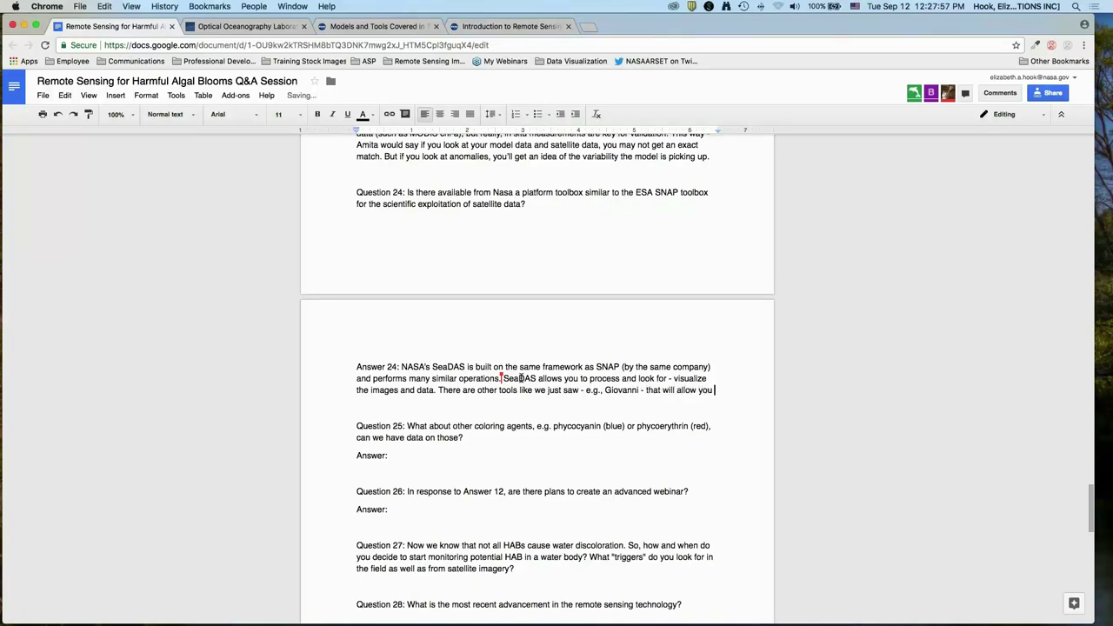
pyautogui.write('to explore satellite data')
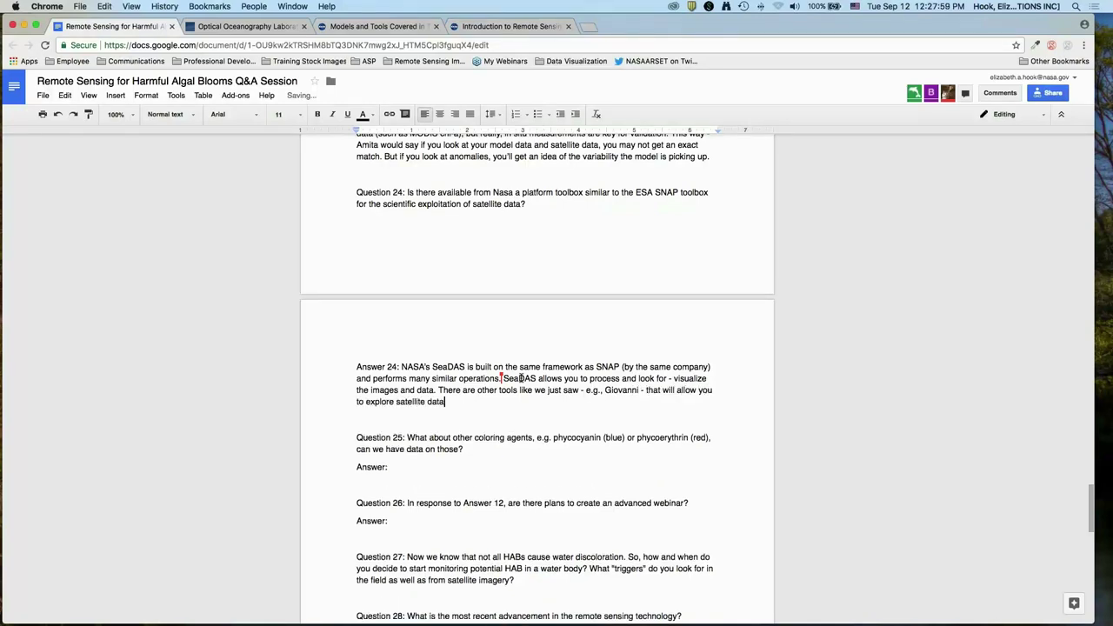
pyautogui.write(' without downloadin')
pyautogui.press('BackSpace')
pyautogui.press('BackSpace')
pyautogui.press('BackSpace')
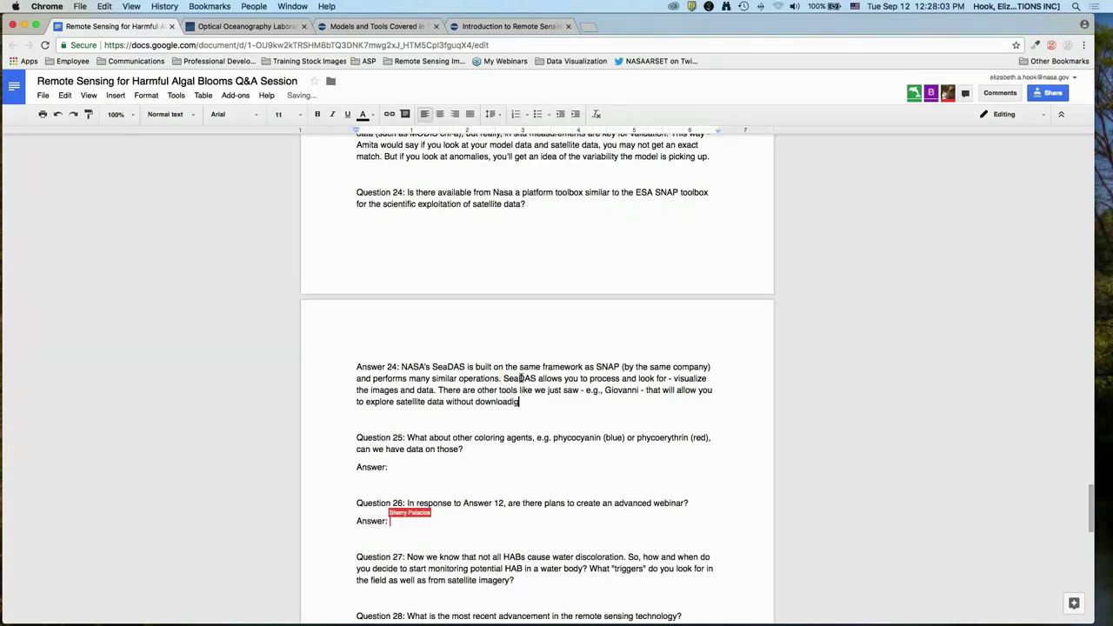
pyautogui.press('BackSpace')
pyautogui.write('ng.')
pyautogui.scroll(-5, 1006, 423)
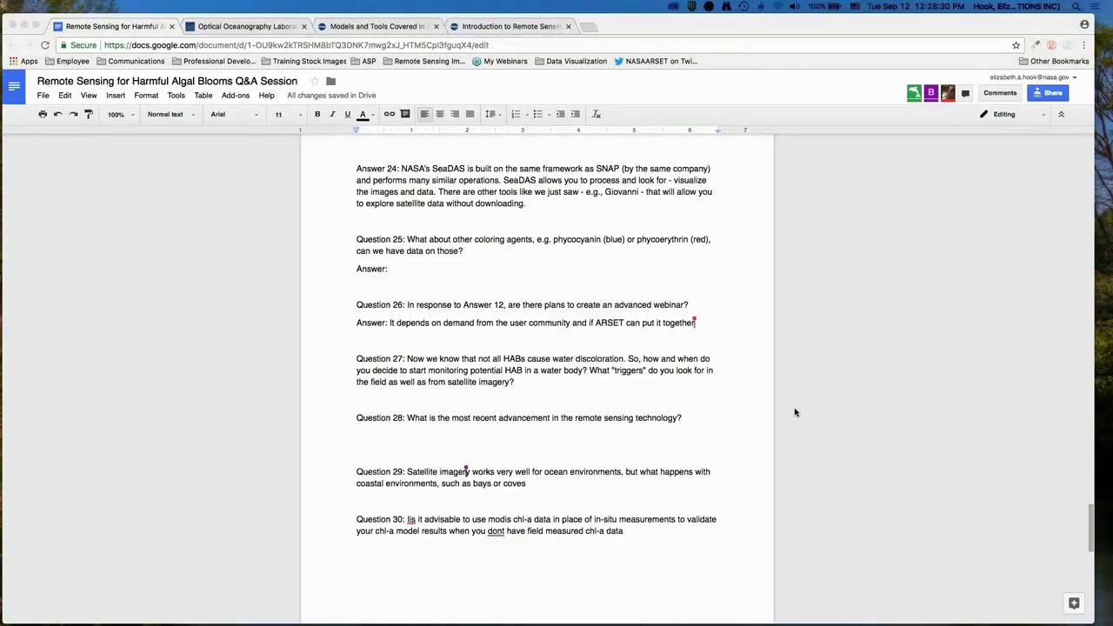
pyautogui.press('Down')
pyautogui.press('Down')
pyautogui.press('Down')
pyautogui.press('Down')
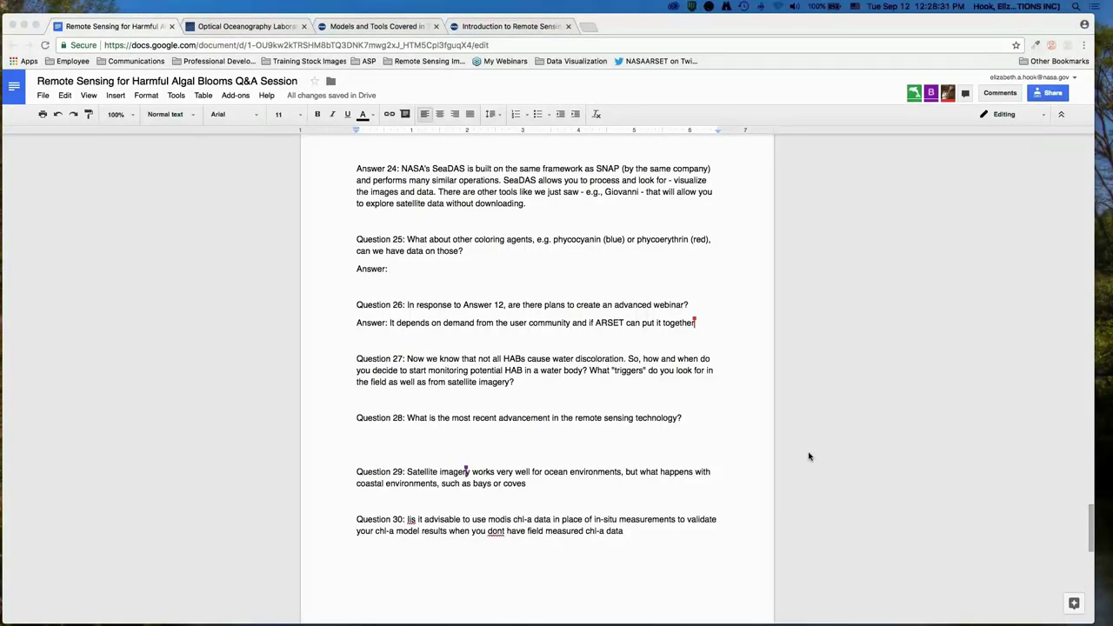
# Begin Answer 25 with "There are algorithms that are out there that are trying to separate the phycocyanin from the spectrum as a way".
pyautogui.click(556, 266)
pyautogui.write('There are algori')
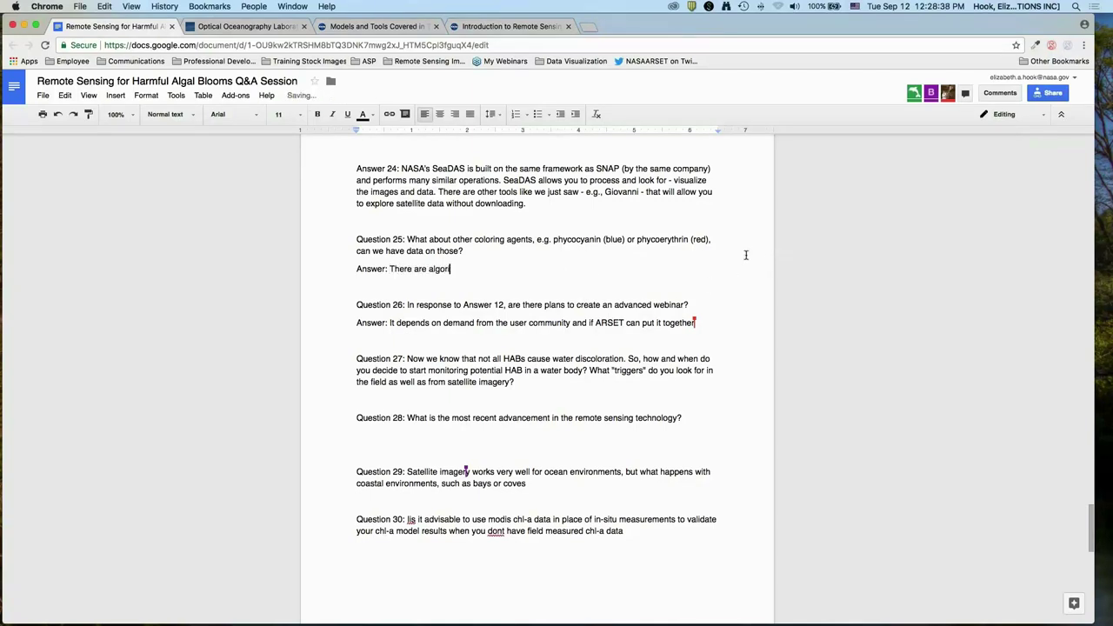
pyautogui.write('thms that are out there that are trying to')
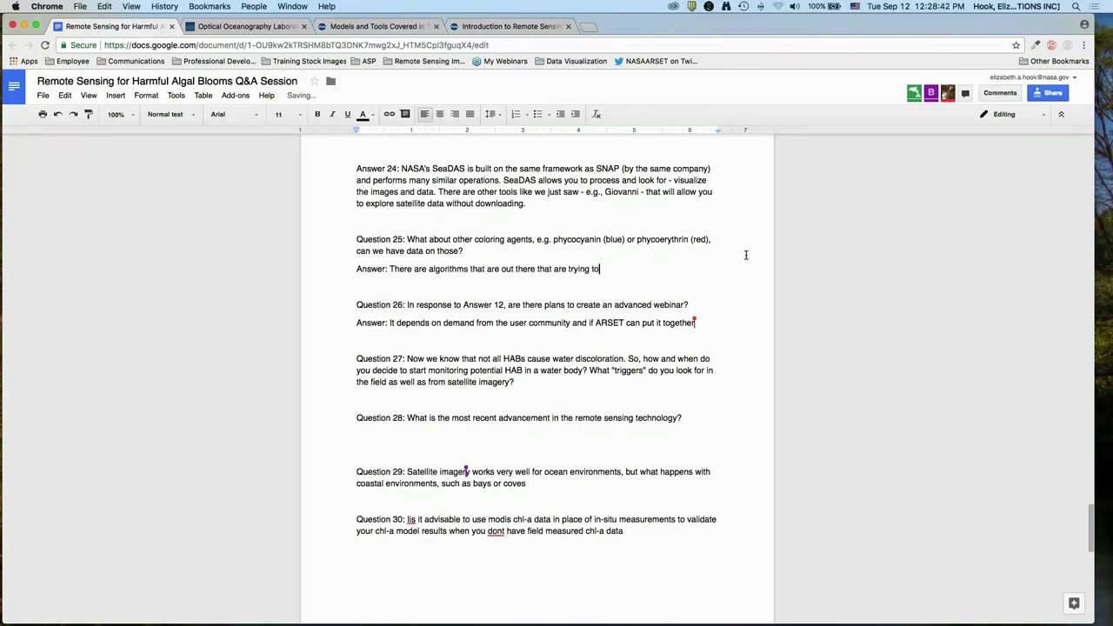
pyautogui.write(' separate the phycocyanin from')
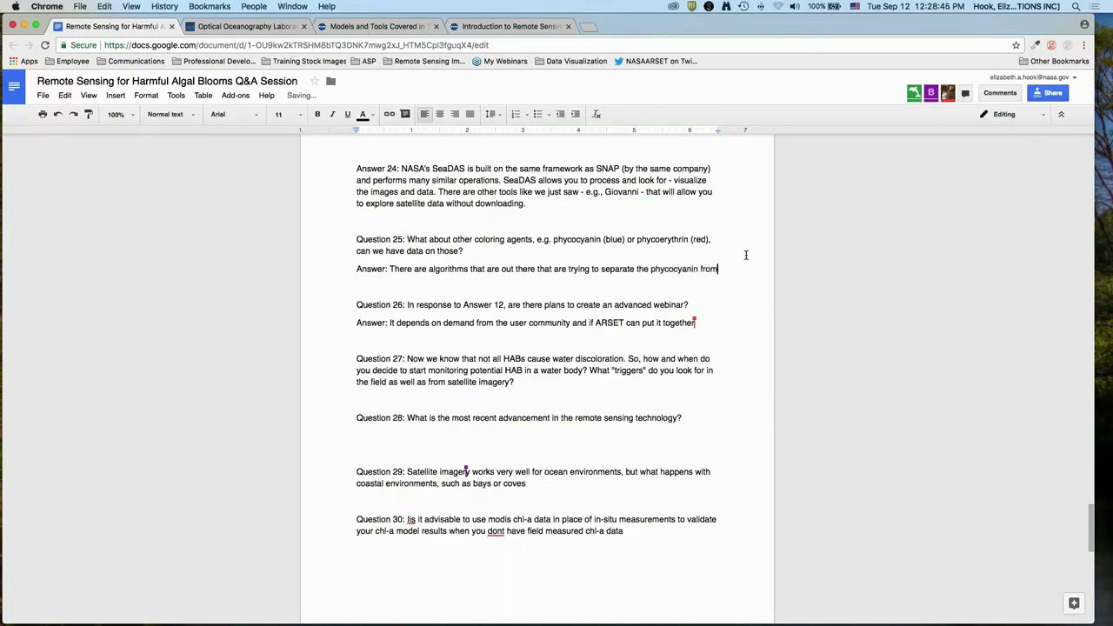
pyautogui.write(' the spectrum as a way')
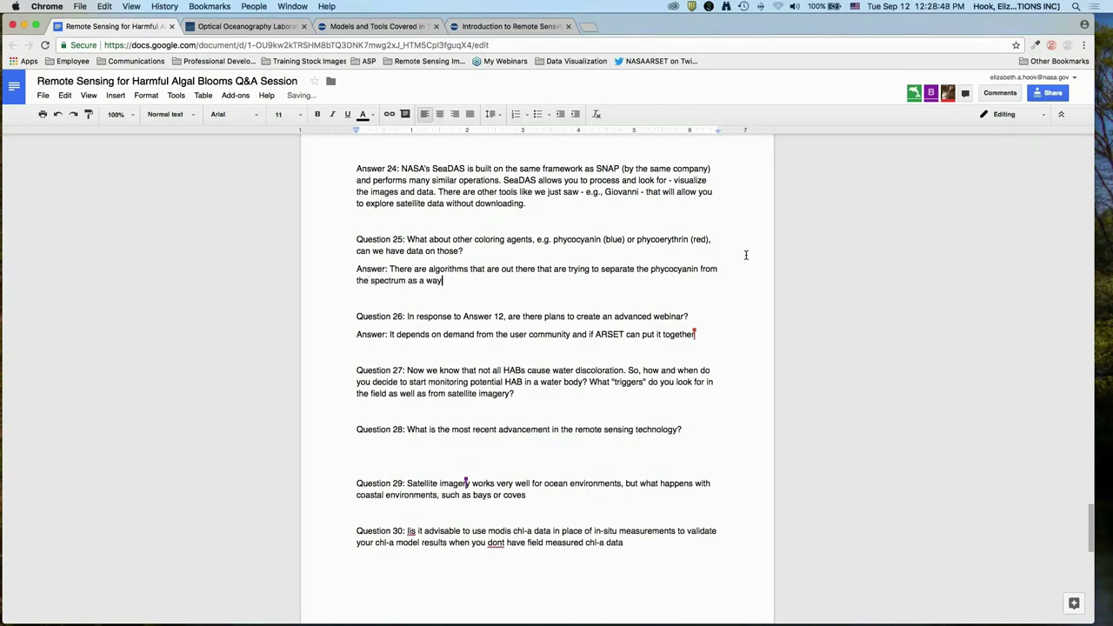
# Complete the first sentence of Answer 25 with "to ID if you see chl in the water, does it contain cyan.".
pyautogui.write(' to idID if you see ')
pyautogui.write('chlo')
pyautogui.write(' in the water, does it conta')
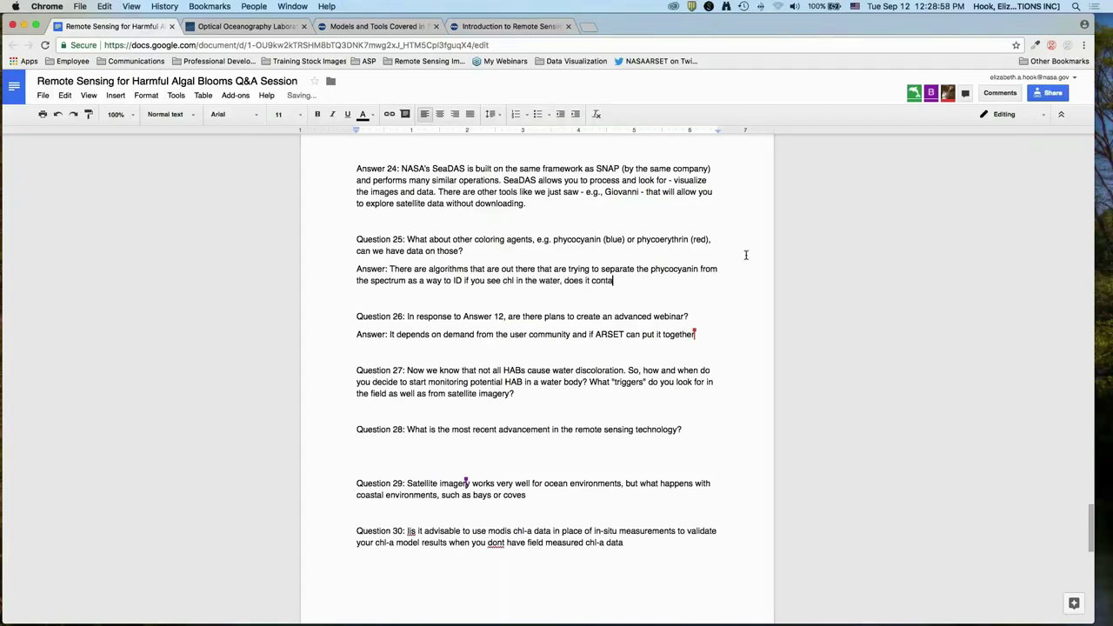
pyautogui.write('in ca')
pyautogui.write('yan')
pyautogui.write('. Is that')
pyautogui.press('BackSpace')
pyautogui.press('BackSpace')
pyautogui.press('BackSpace')
pyautogui.press('BackSpace')
pyautogui.press('BackSpace')
pyautogui.press('BackSpace')
# Add to Answer 25 "A lot of these algorithms ID if there's a bloom, and if it's cyanobacteria.".
pyautogui.write('lot of these algorithm')
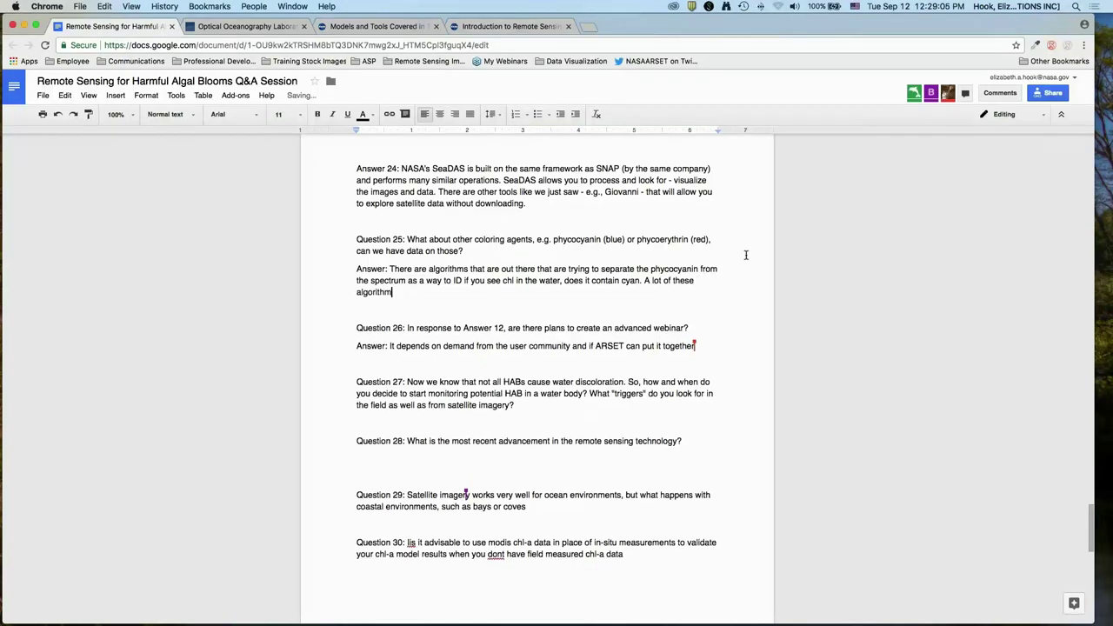
pyautogui.write("s ID if there's a bloom, and if it's cyanob")
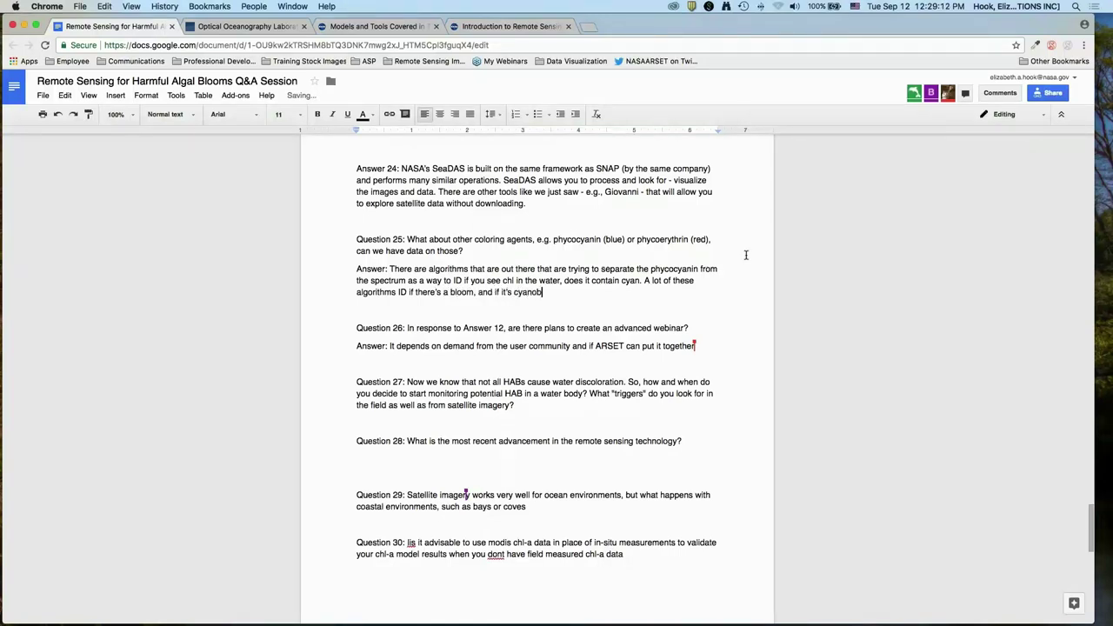
pyautogui.write("acteria. In week 1's Q")
# Add to Answer 25 "In week 1's Q&A text, there are 2 links that will provide a starter to find where these algorithms are being developed.".
pyautogui.write('&A text, there are 2 ')
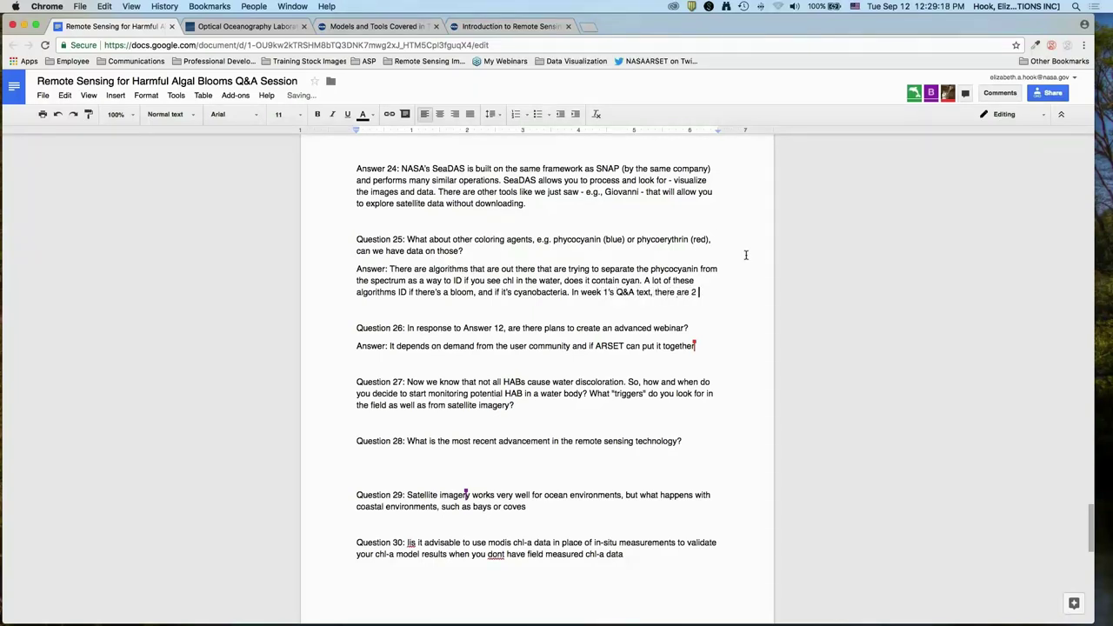
pyautogui.write('links that will provide ')
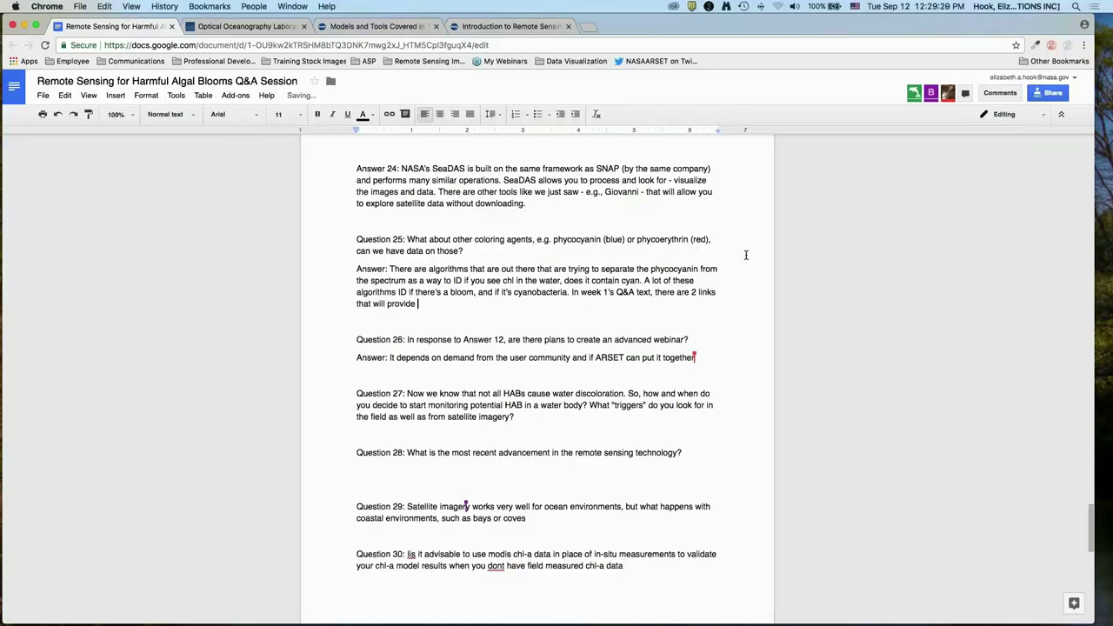
pyautogui.write('a starter to find where these algo')
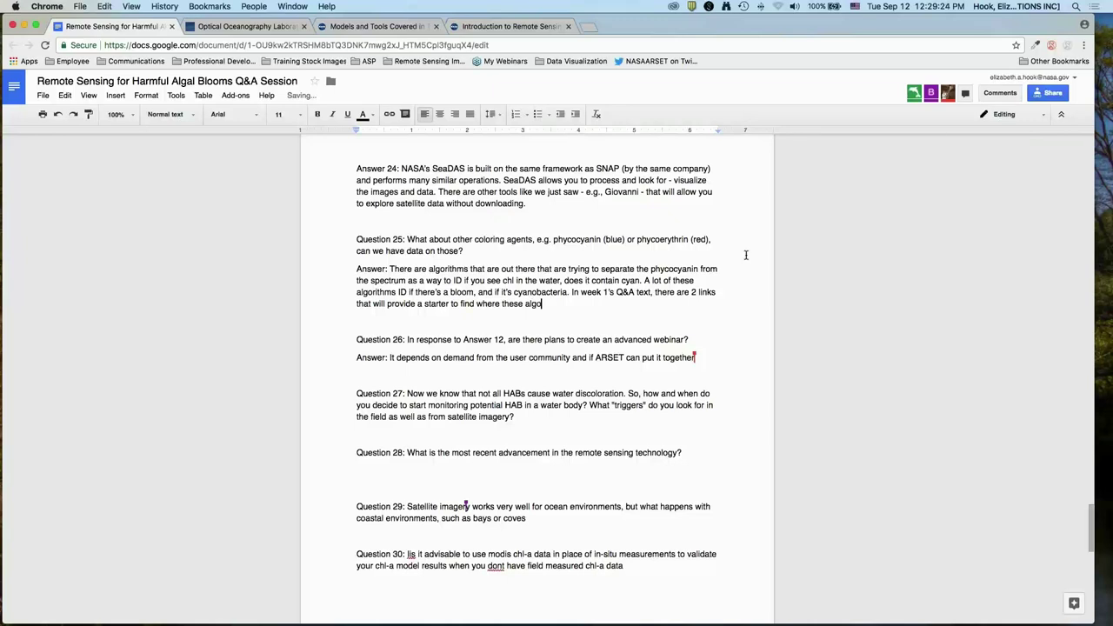
# Finish Answer 25 with "If you want to look for more recent references, you can look beyond those. But there are algorithms working on it.".
pyautogui.write('rithms are being developed. If you want to look')
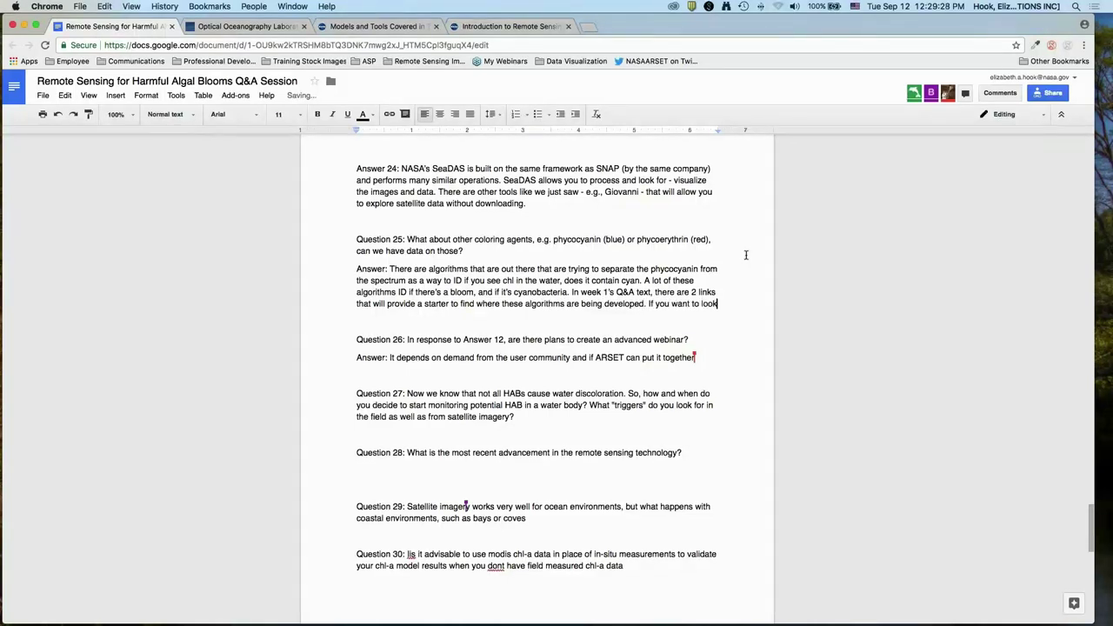
pyautogui.write(' for more recent references, you c')
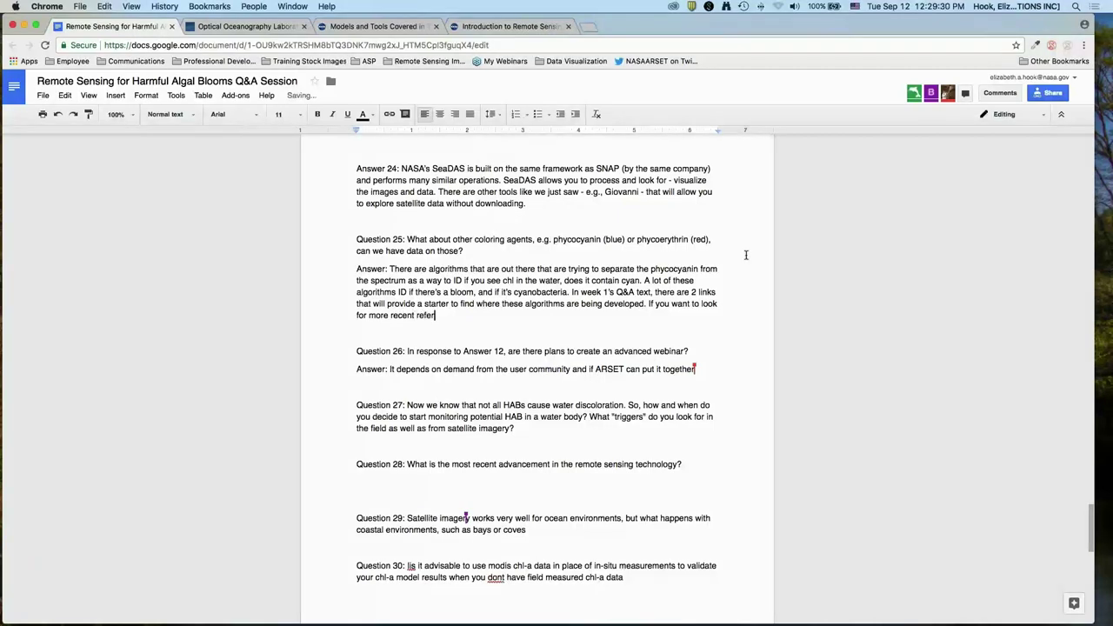
pyautogui.write('an look beyond those. But there are algorithms working on it.')
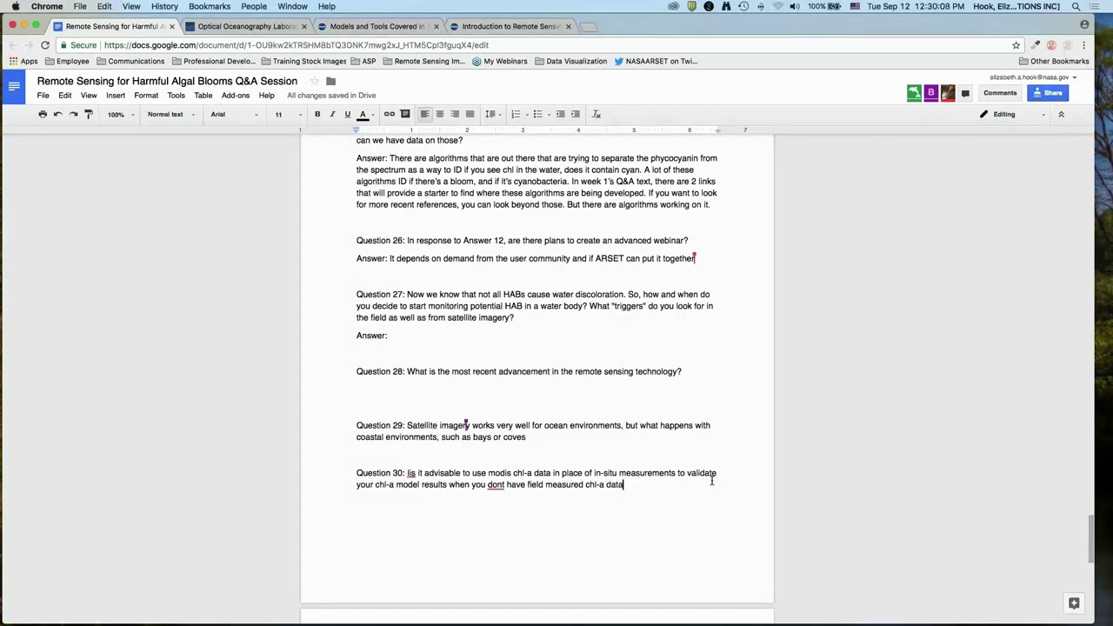
# Remove Question 30 about modis chl-a data, including the blank line above it, from the end of the document.
pyautogui.moveTo(711, 479); pyautogui.dragTo(711, 458)
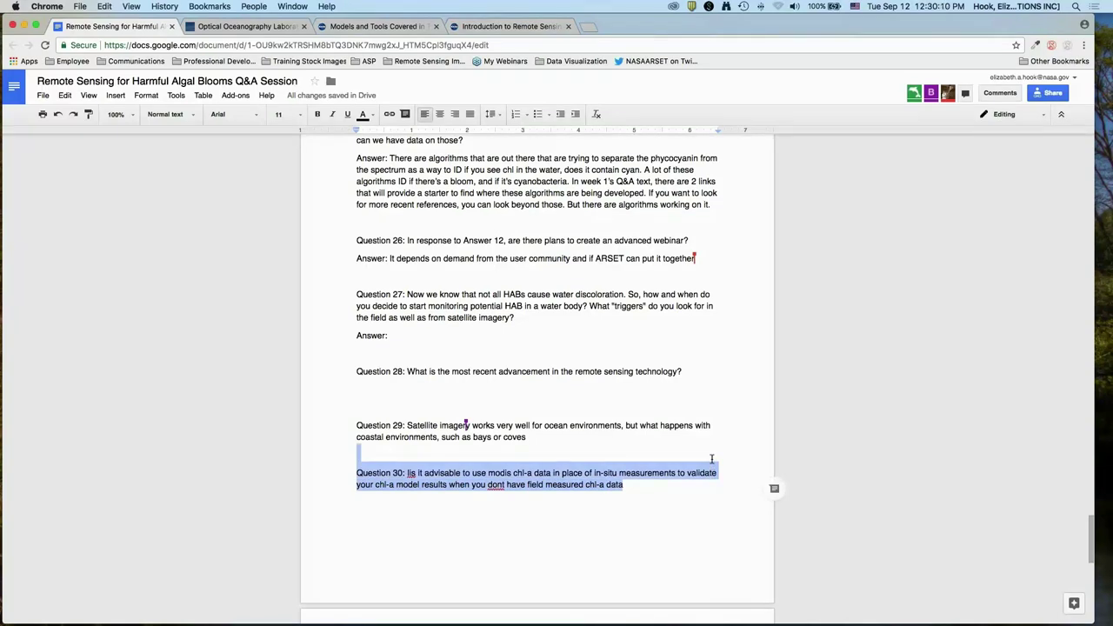
pyautogui.press('BackSpace')
# Begin Answer 27 with "You can also look at SSTs along with - although the color's not changing, it will have some affect on".
pyautogui.click(435, 335)
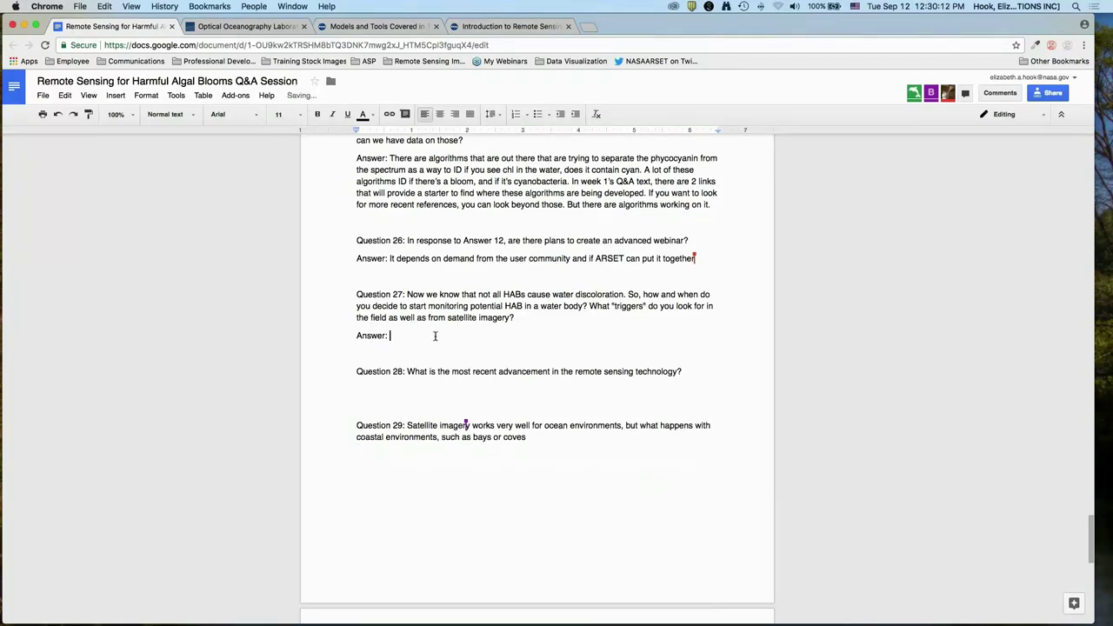
pyautogui.write('You can also look at SSTs along with - a')
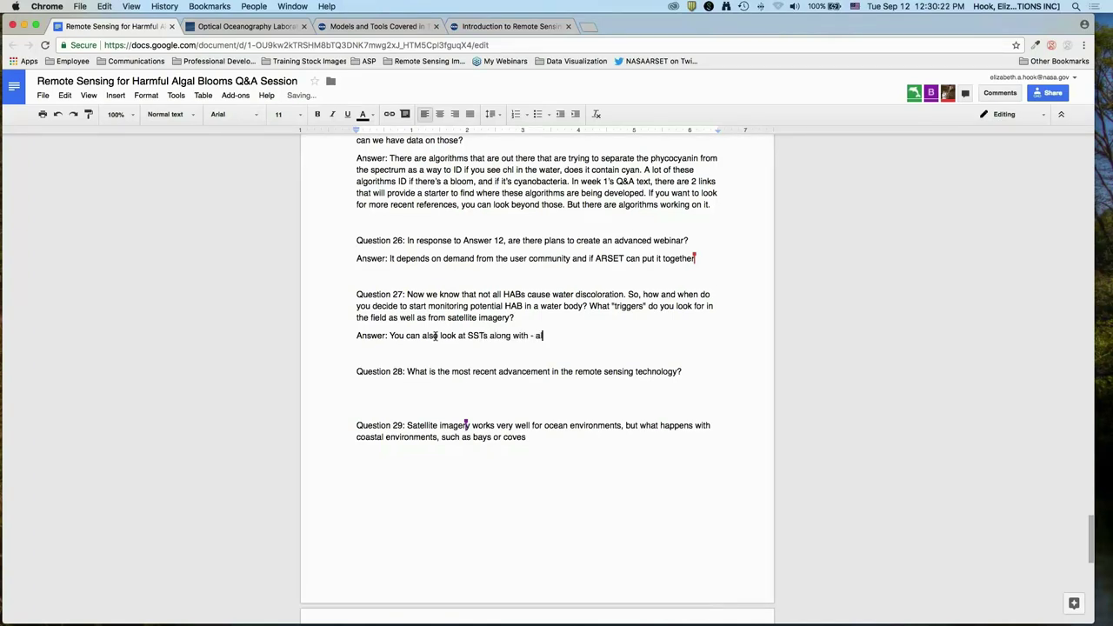
pyautogui.write("lthough the color's ")
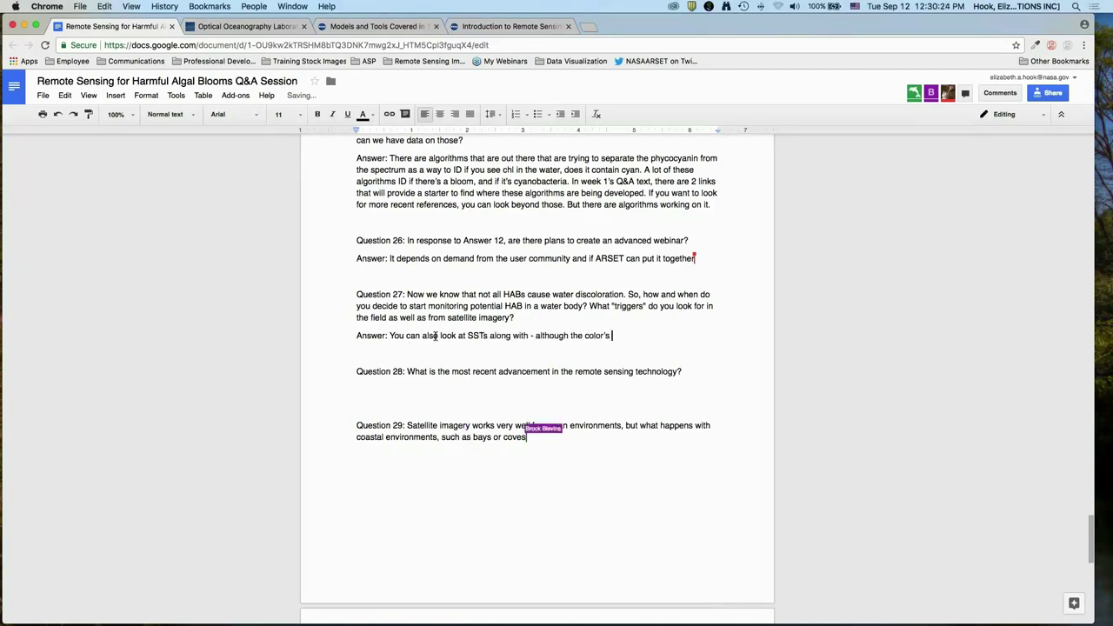
pyautogui.write('not changing, and')
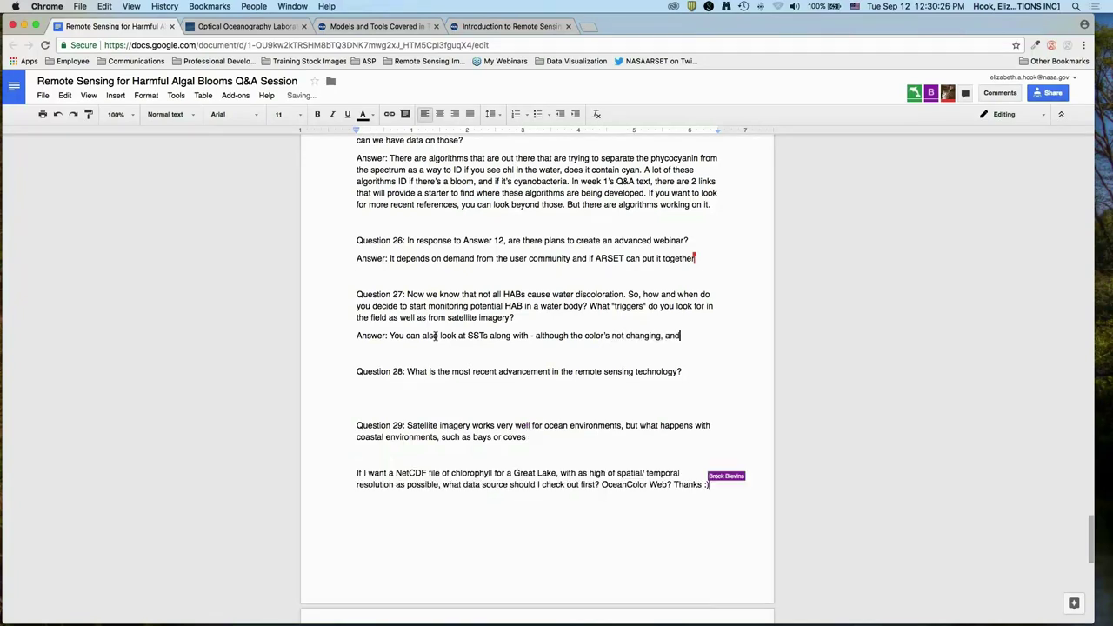
pyautogui.press('BackSpace')
pyautogui.press('BackSpace')
pyautogui.press('BackSpace')
pyautogui.write('it will have some affect on y')
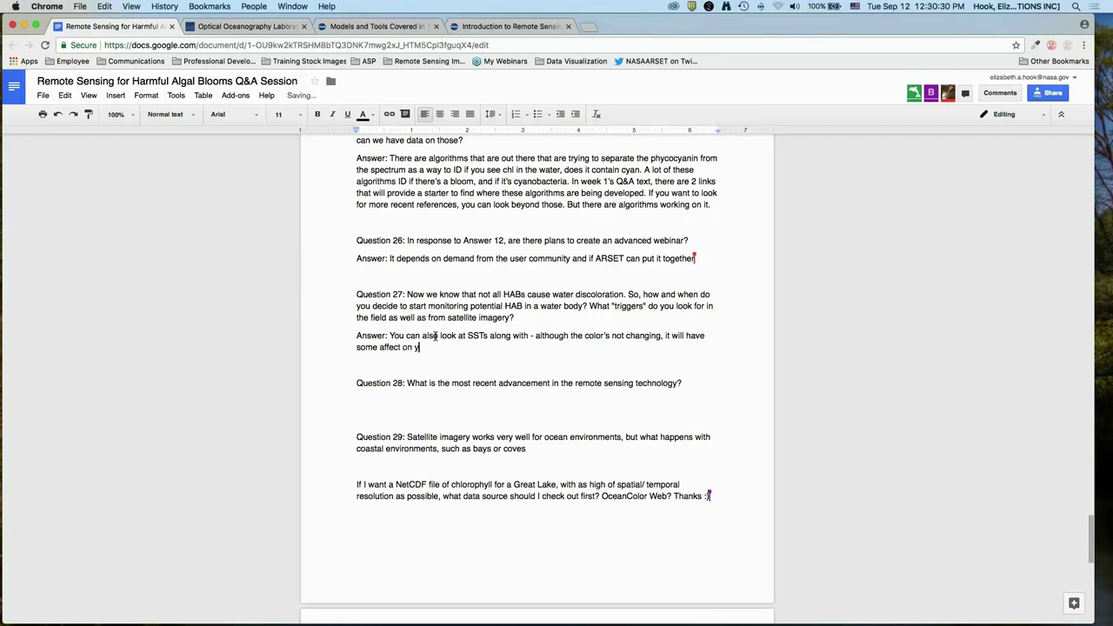
# Complete the first sentence of Answer 27 with "your spectral radiance and the ratio of certain band reflectances.".
pyautogui.write('our spectral radianc')
pyautogui.write('e. ')
pyautogui.write('nd the ra')
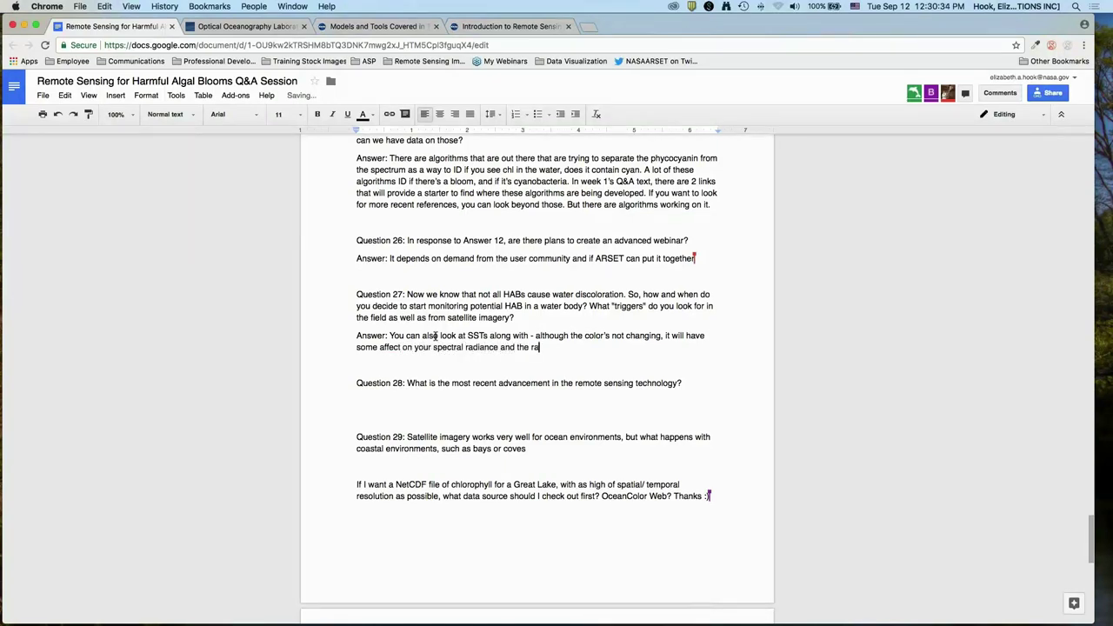
pyautogui.write('tio of certain band reflectances. I')
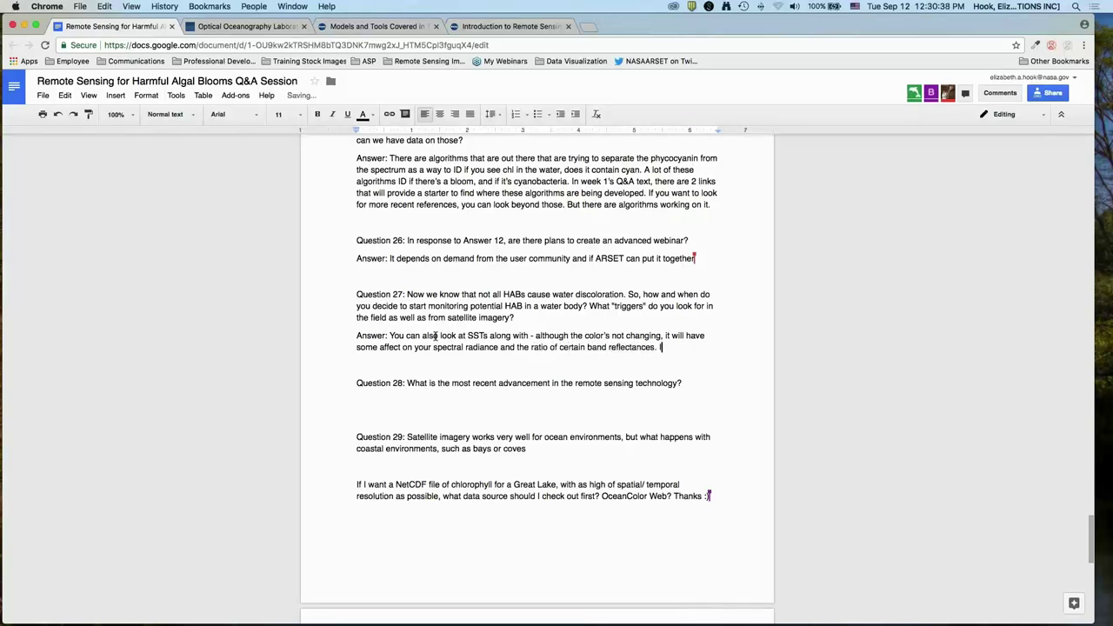
# Finish Answer 27: "If you monitor that, you'll have some idea of when to start monitoring and go to the water body where a potential HAB might be.".
pyautogui.write('f you monitor that ')
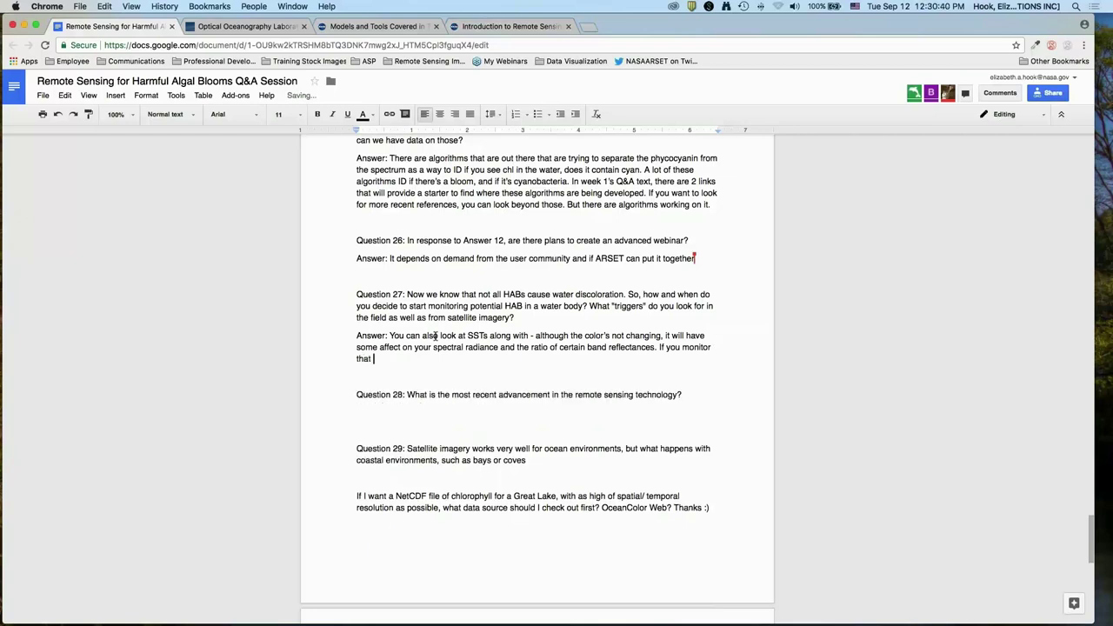
pyautogui.write("you'll have some idea of when to start ")
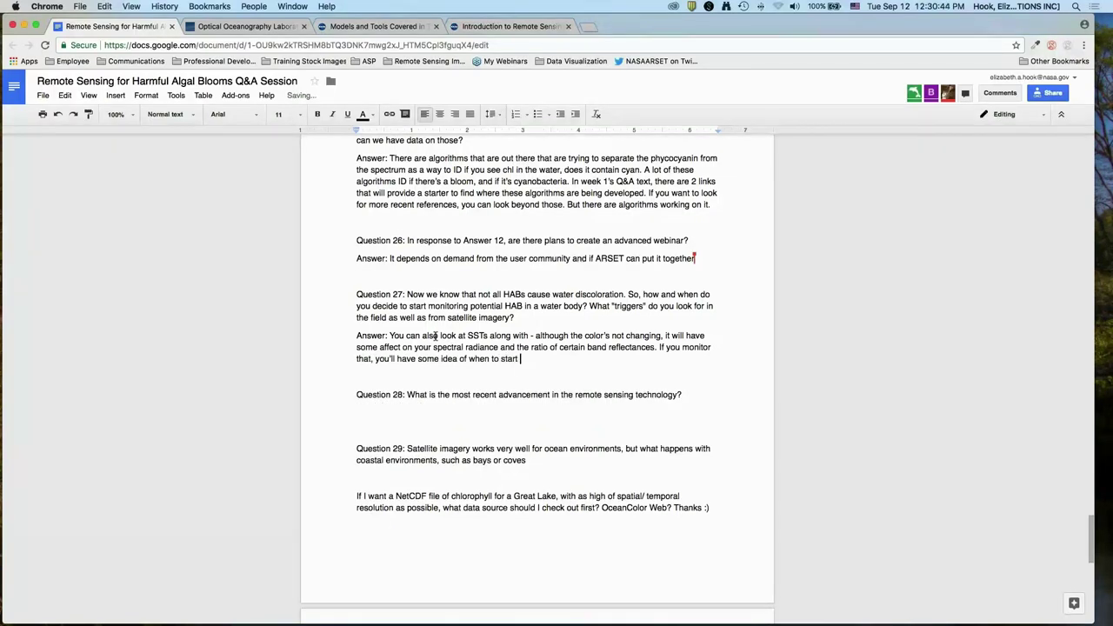
pyautogui.write('monitoring and go to the water ')
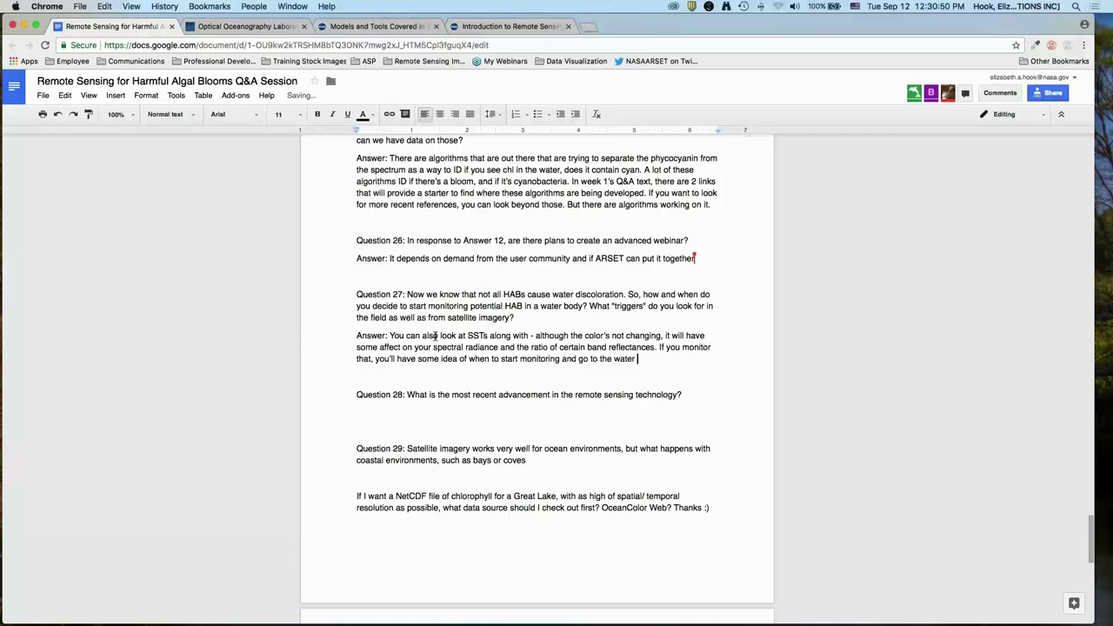
pyautogui.write('body where a potential HAB might be.')
# Add an empty "Answer:" line under Question 28 about the most recent advancement in remote sensing technology.
pyautogui.click(698, 422)
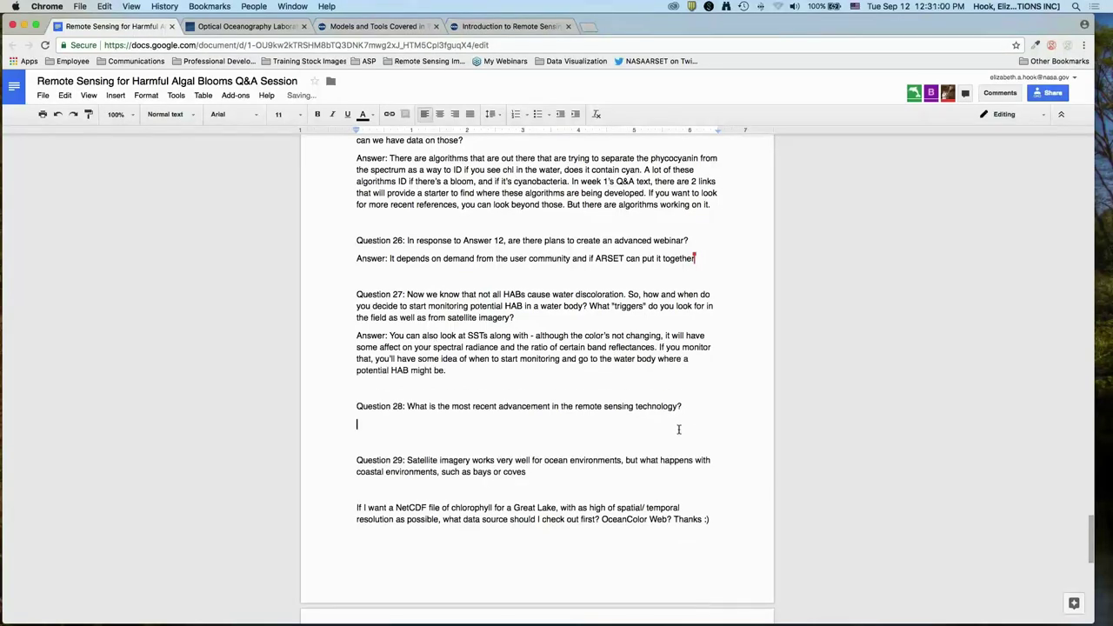
pyautogui.click(586, 477)
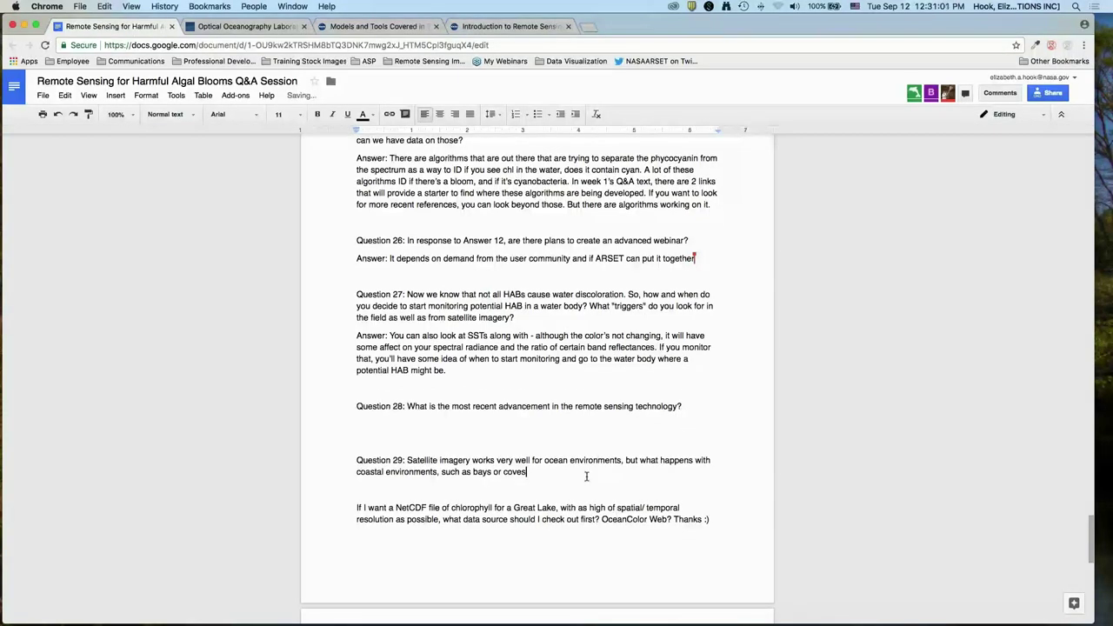
pyautogui.click(409, 427)
pyautogui.write('As')
pyautogui.write('nswer:')
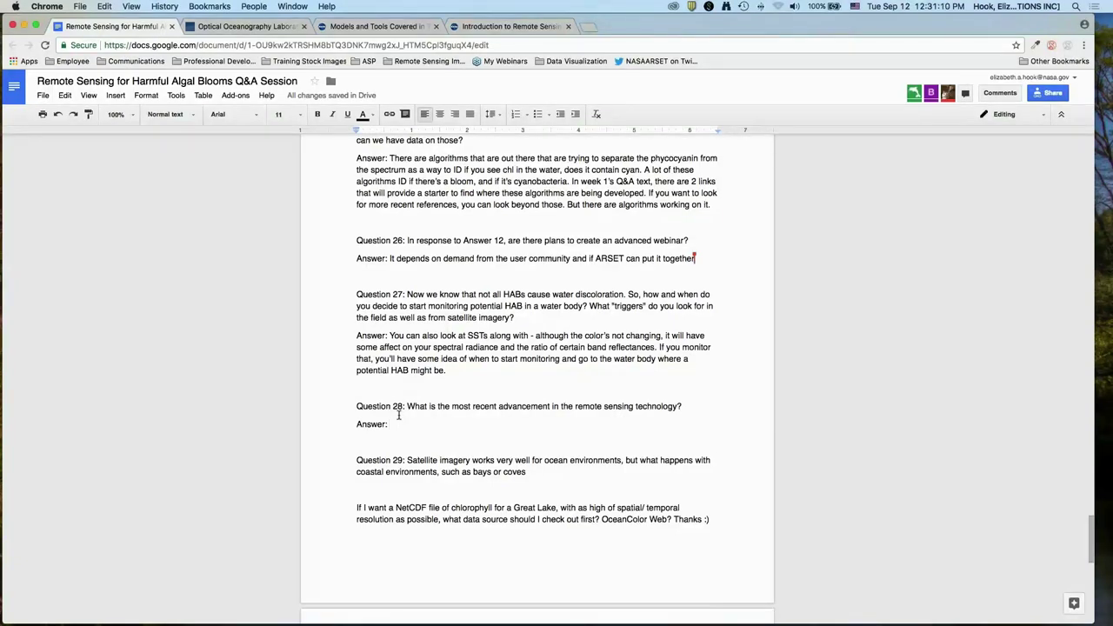
# Begin Answer 28 with "Hyperspectral measurements are something that can help in actually distinguishing between different parameters, such as CDOM or chlorophyll a".
pyautogui.write('Hypersp')
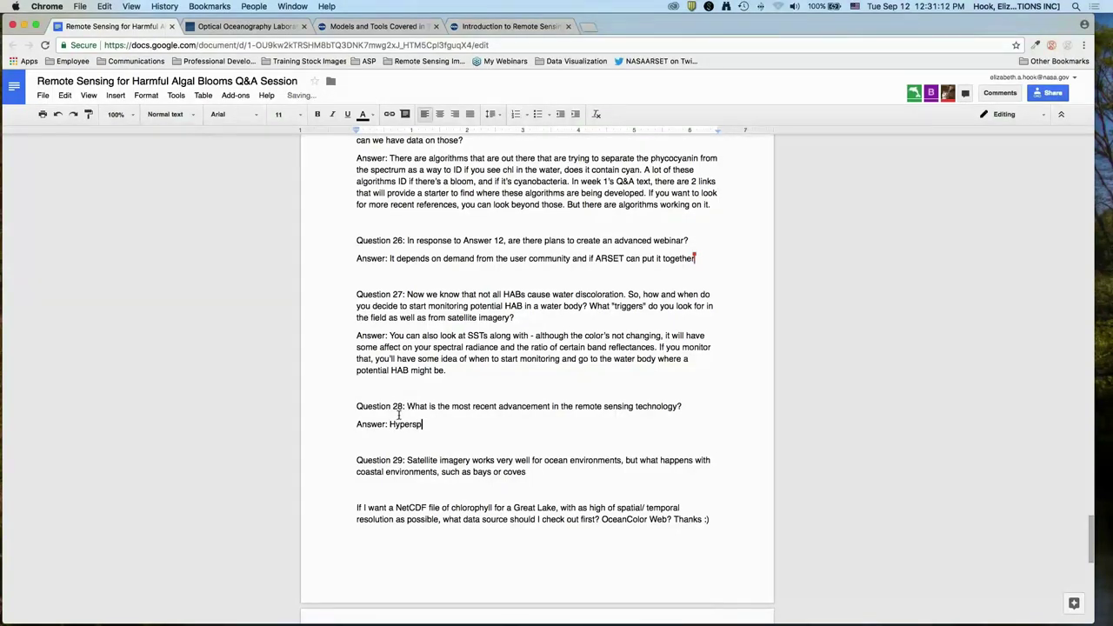
pyautogui.write('ectral measurements are something that can help ')
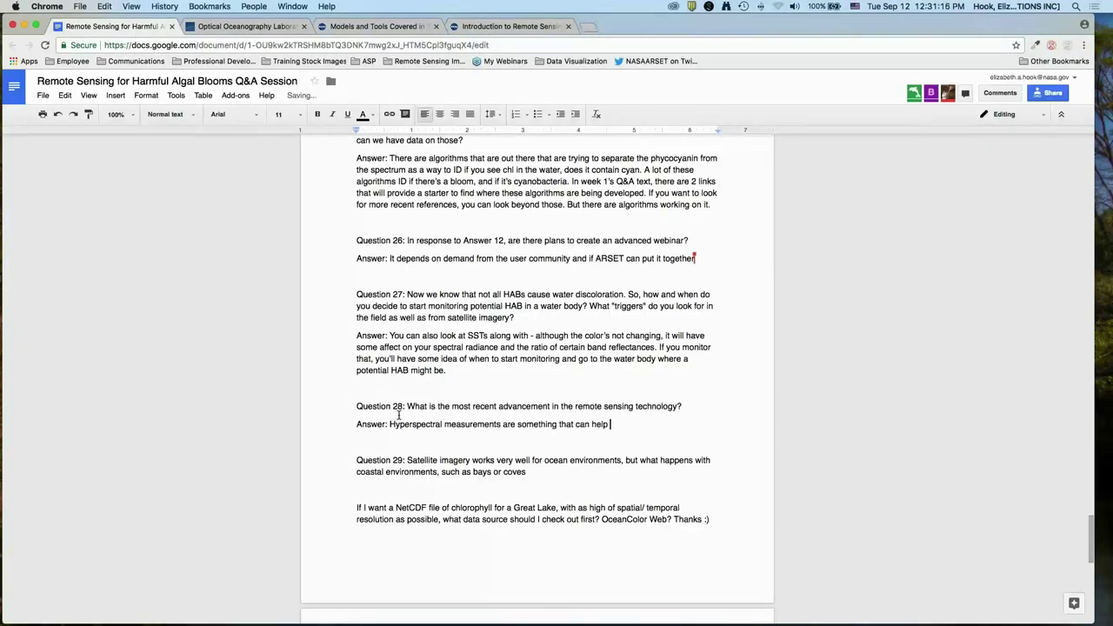
pyautogui.write('in actually distinguishing between different ')
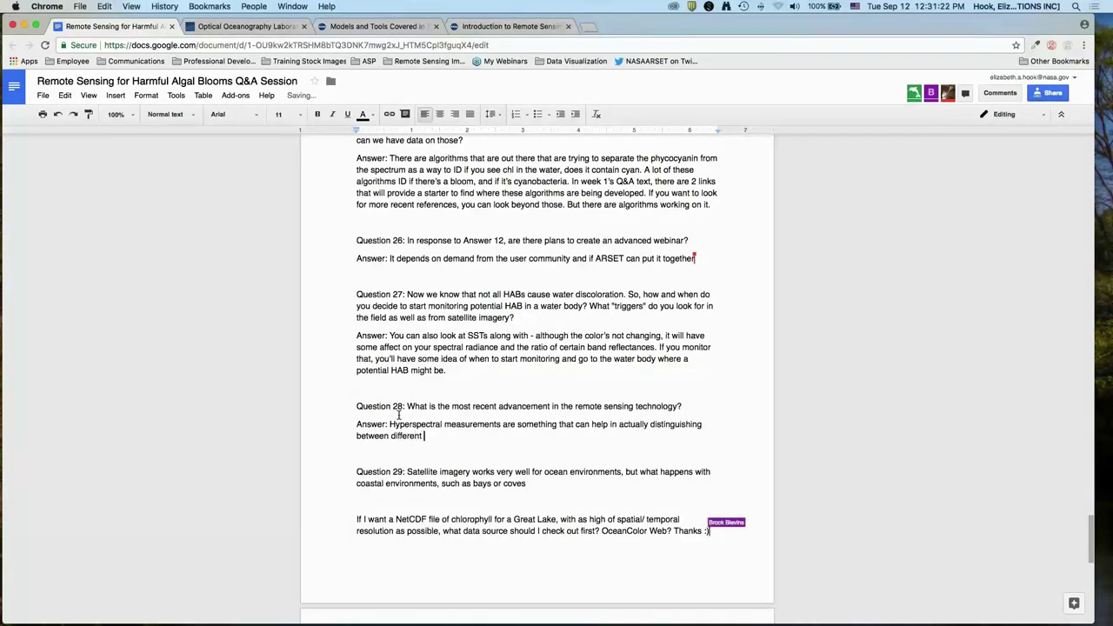
pyautogui.write('parameters, such as ')
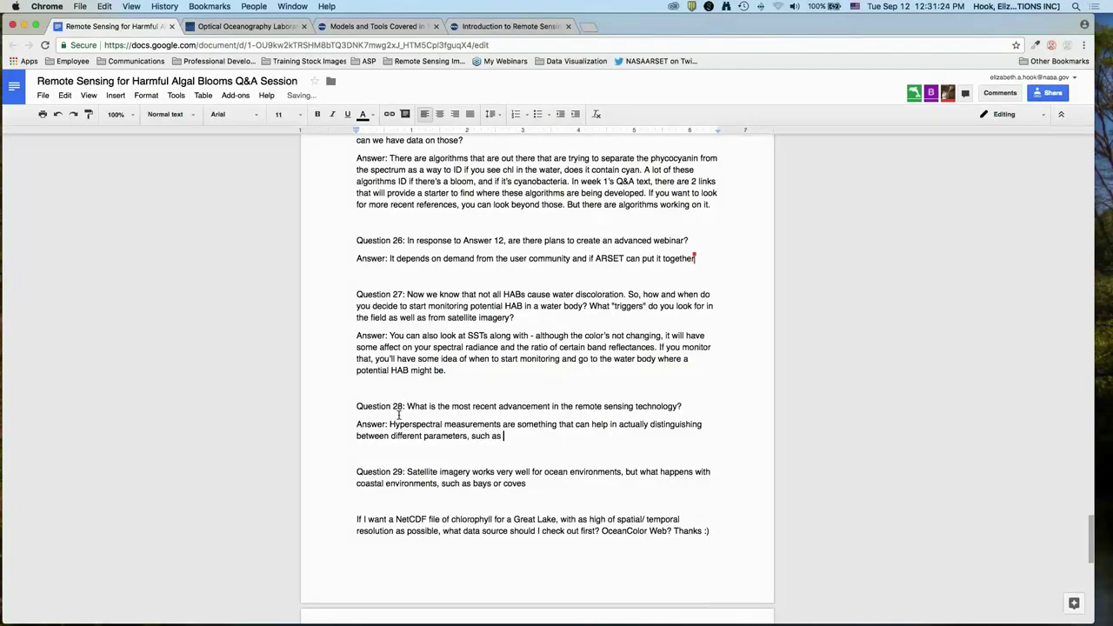
pyautogui.write('CDOM or chlorophyll a ')
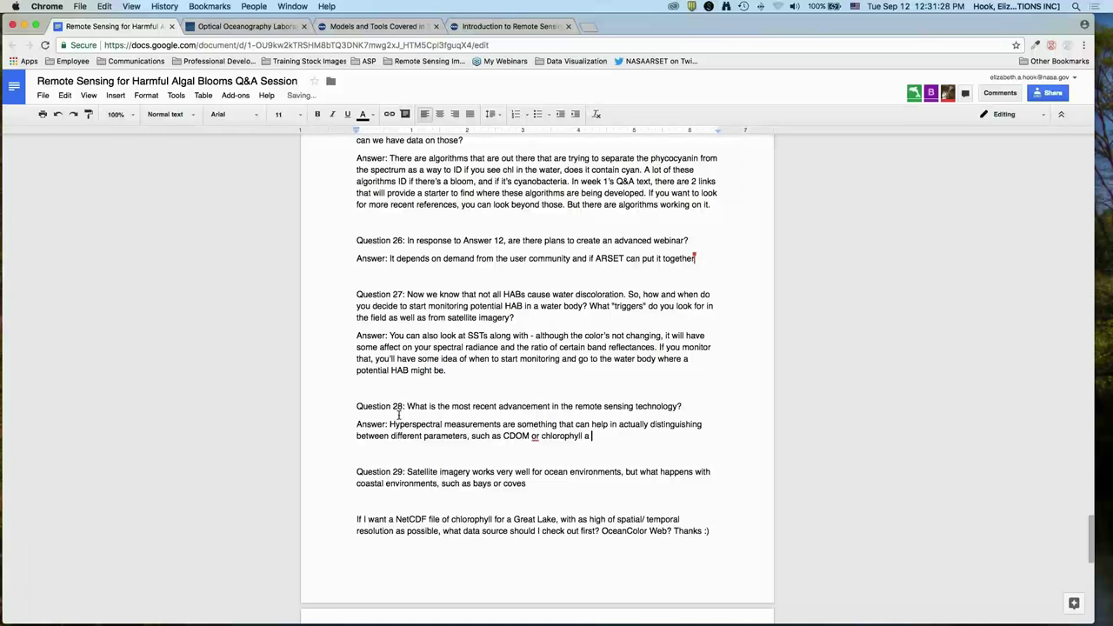
# Add to Answer 28 "- hyperspectral measurements EO was one satellite that had a hyperspectral instrument.".
pyautogui.write('- hyperspectral measurements EO ')
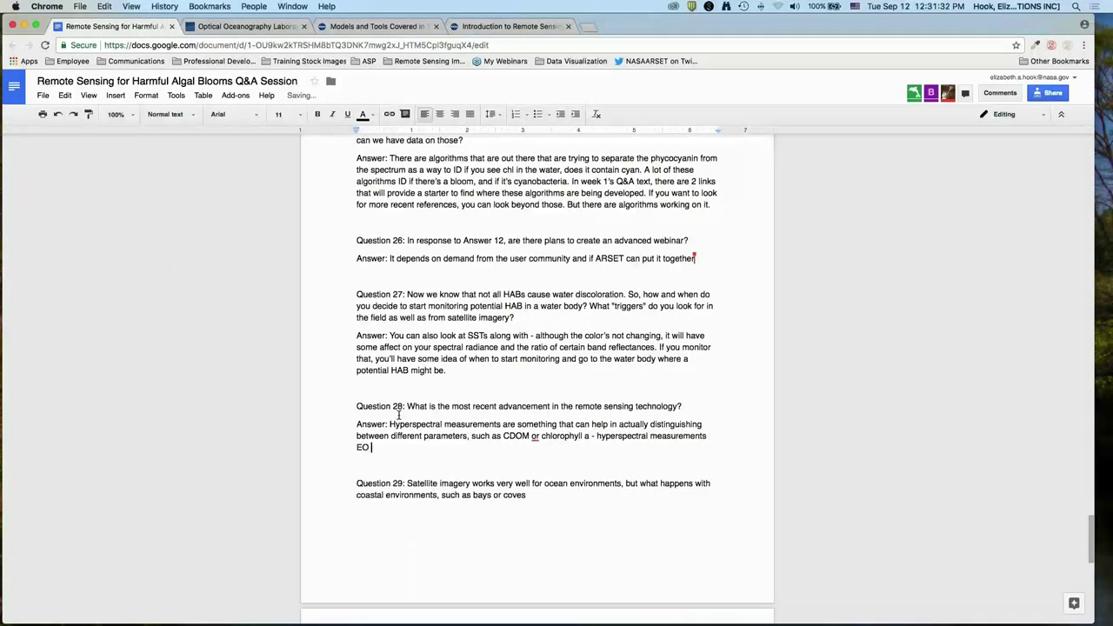
pyautogui.write('was one satellite that ')
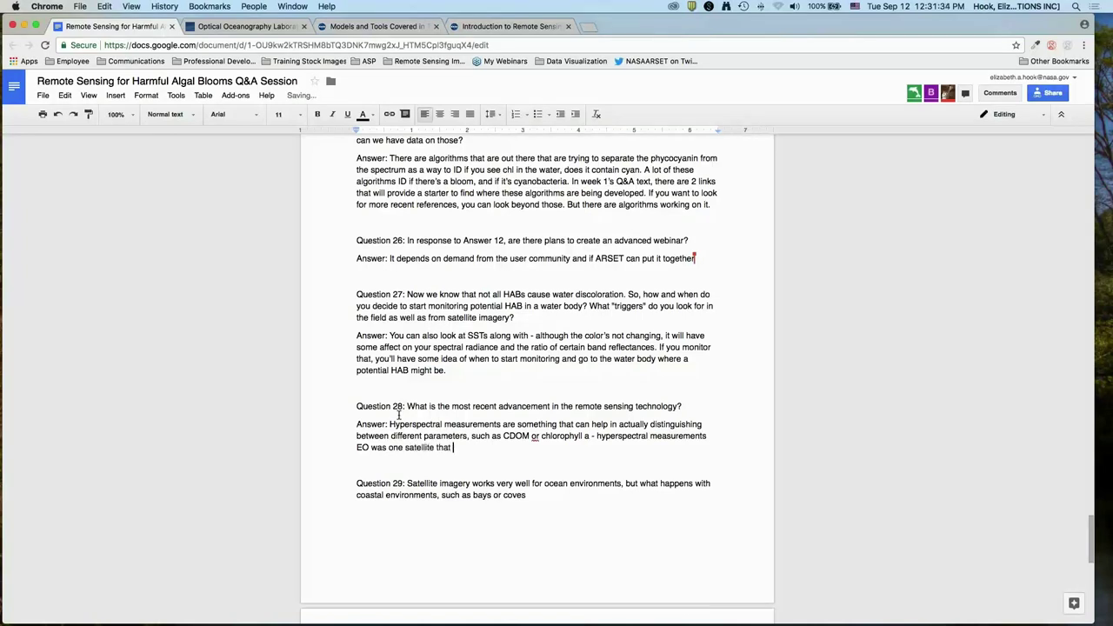
pyautogui.write('had a hyperspectral instrument. ')
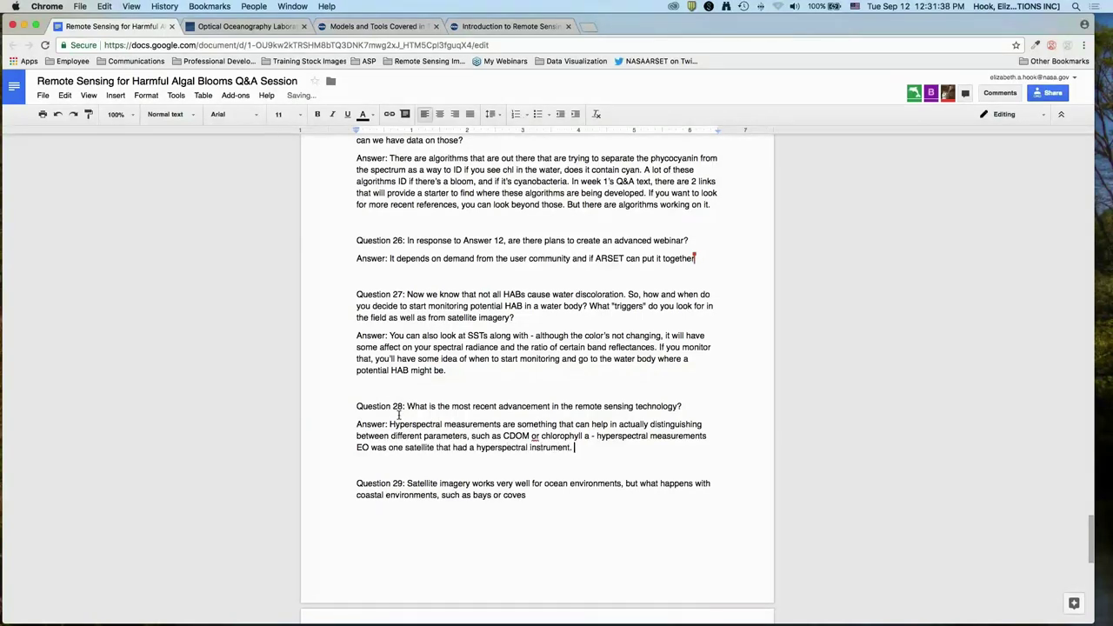
# Add to Answer 28 "There was HICO on the ISS (no longer operational)".
pyautogui.write('There is HICO on the ISS (no longer operational')
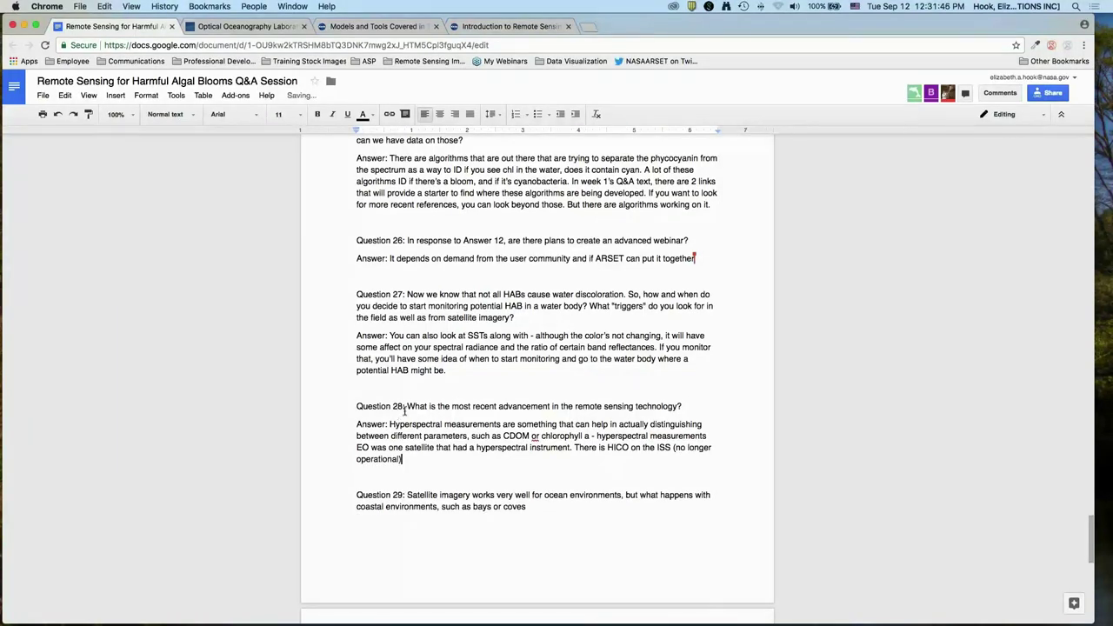
pyautogui.click(602, 447)
pyautogui.doubleClick(602, 447)
pyautogui.write('was')
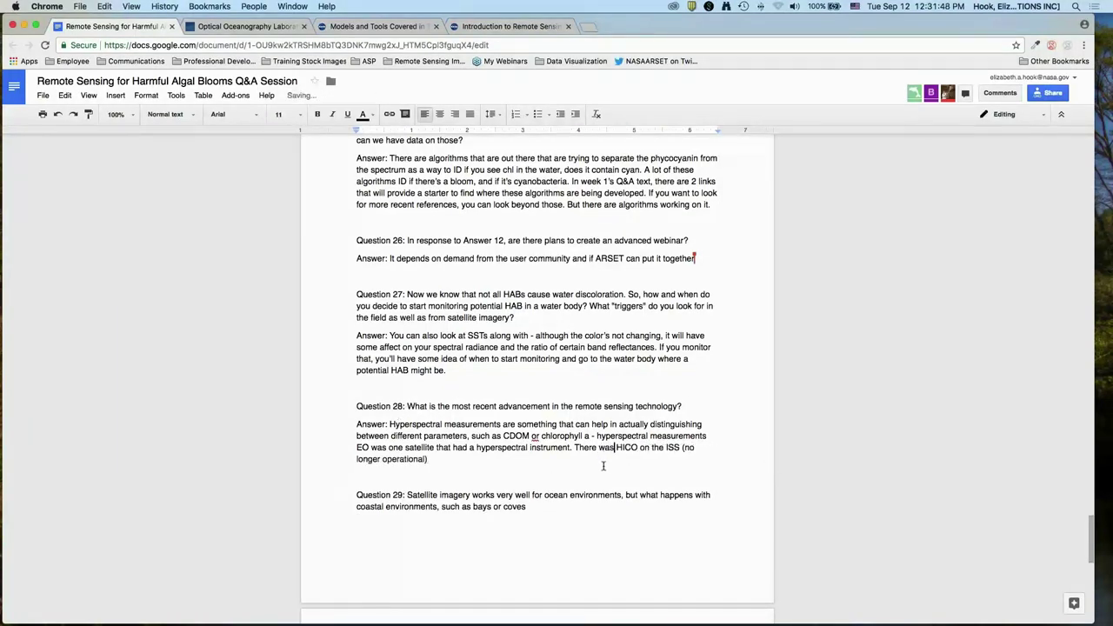
# Add at the end of Answer 28 "But Hyperion on EO had hyperspectral observations, and that can help.".
pyautogui.click(580, 459)
pyautogui.write('But Hyperion on EO had hyperstr')
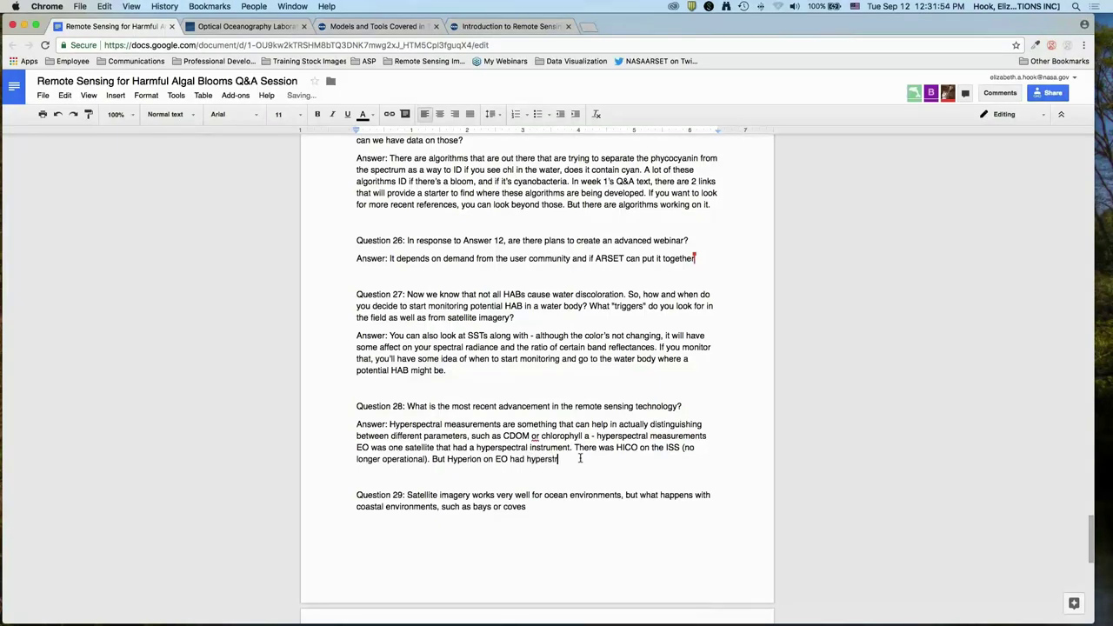
pyautogui.press('BackSpace')
pyautogui.press('BackSpace')
pyautogui.press('BackSpace')
pyautogui.write('spectral observations, and that c')
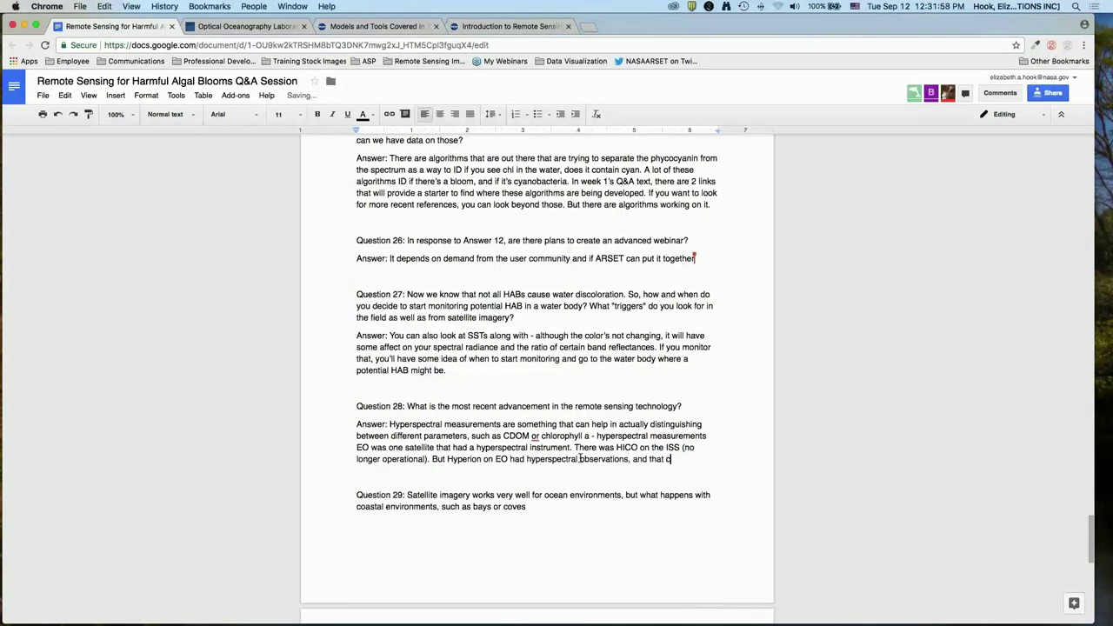
pyautogui.write('an help.')
# Start a second paragraph in Answer 28: "Hyperspectral just provides so much more data you can use to tease apart different phytoplankton groups".
pyautogui.press('Return')
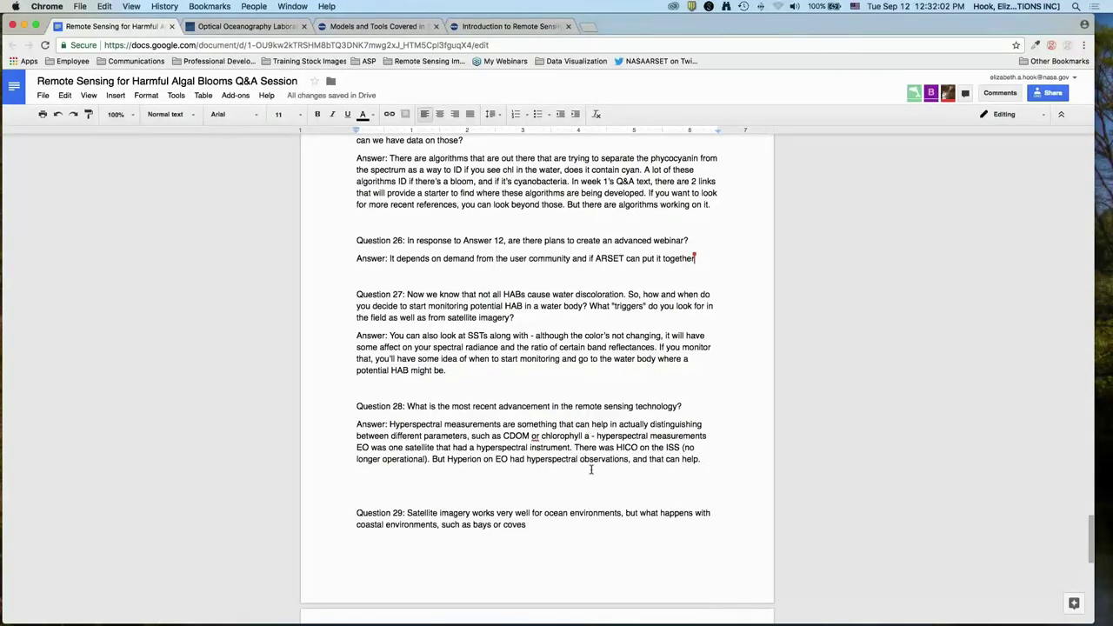
pyautogui.write('Hyperspectral ju')
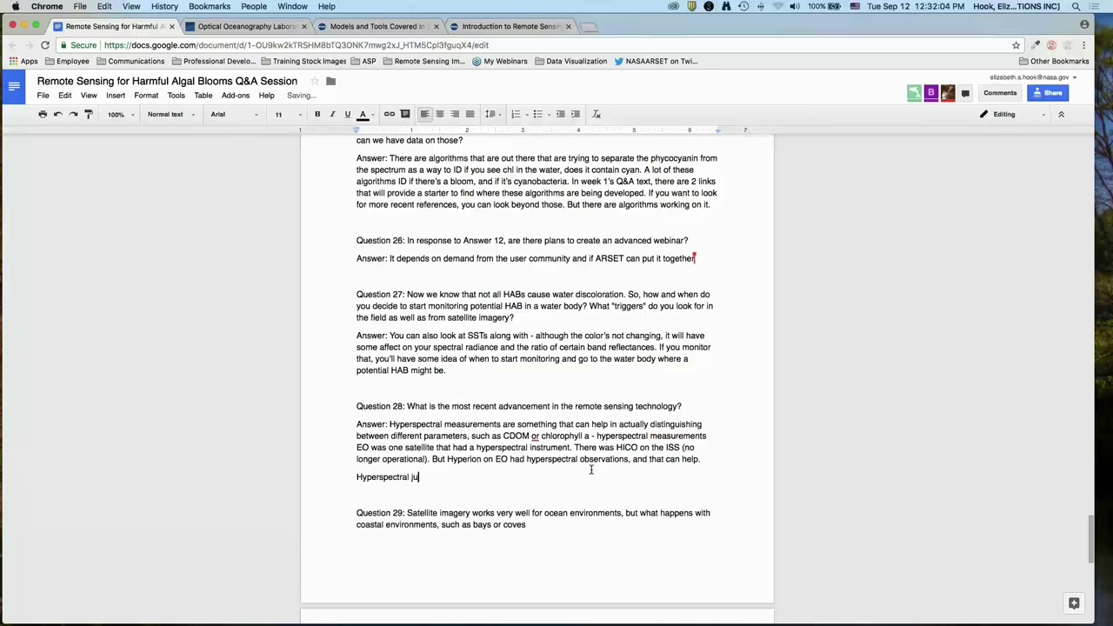
pyautogui.write('st provides so much more')
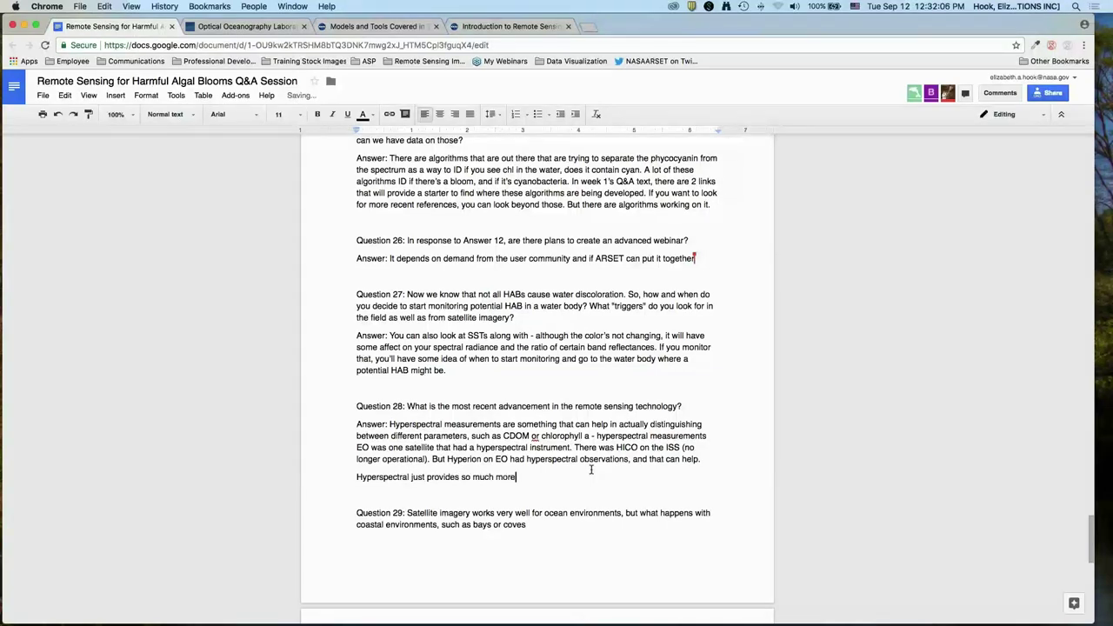
pyautogui.write(' data you can use to tease apart differen')
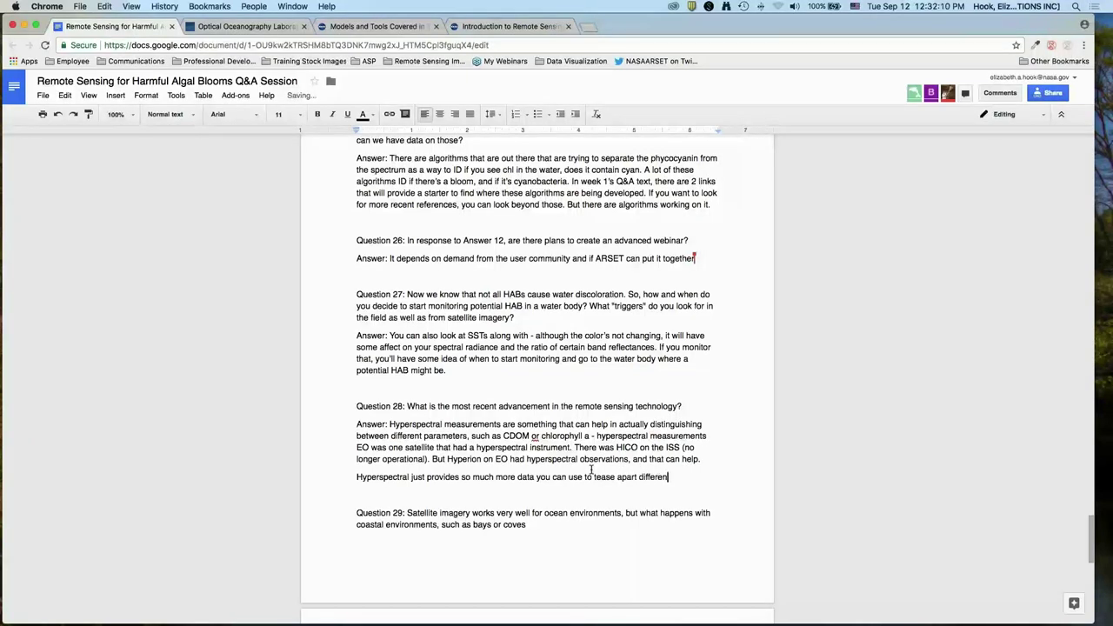
pyautogui.write('t phytoplankton g')
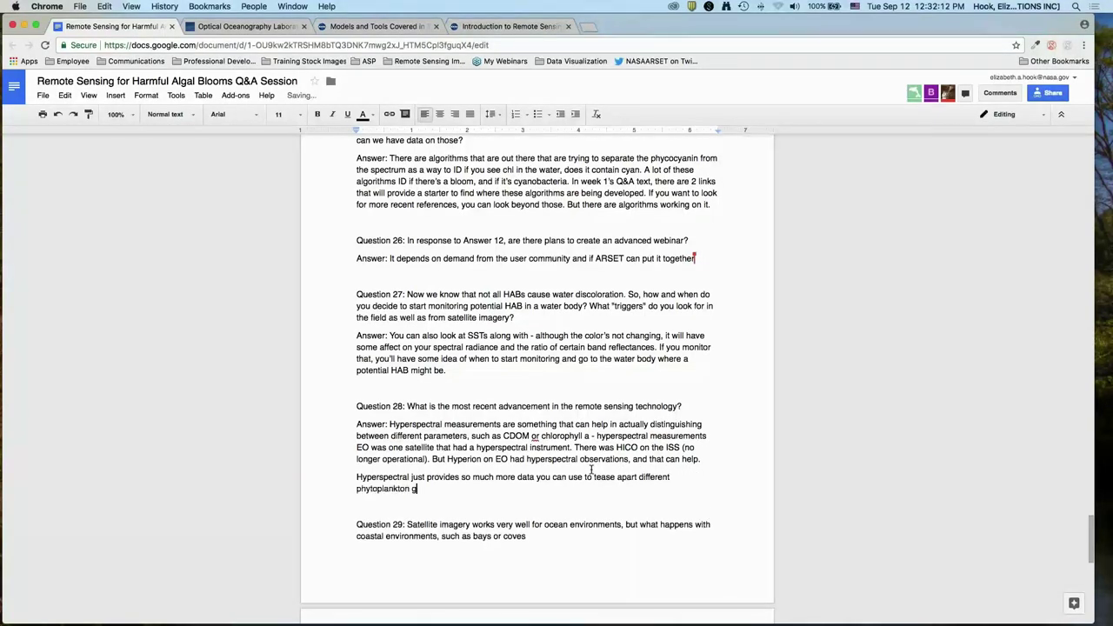
# Complete the hyperspectral sentence with ", and that goes a long way to figuring out what can be in the water".
pyautogui.write('roups, and that goes al')
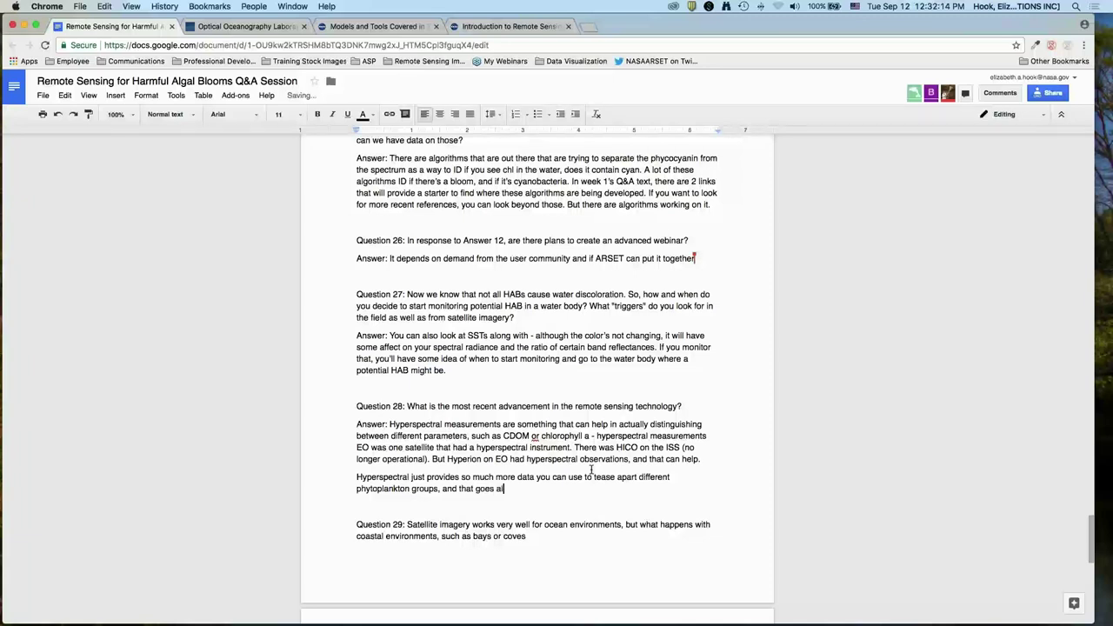
pyautogui.press('BackSpace')
pyautogui.write(' long way to figur')
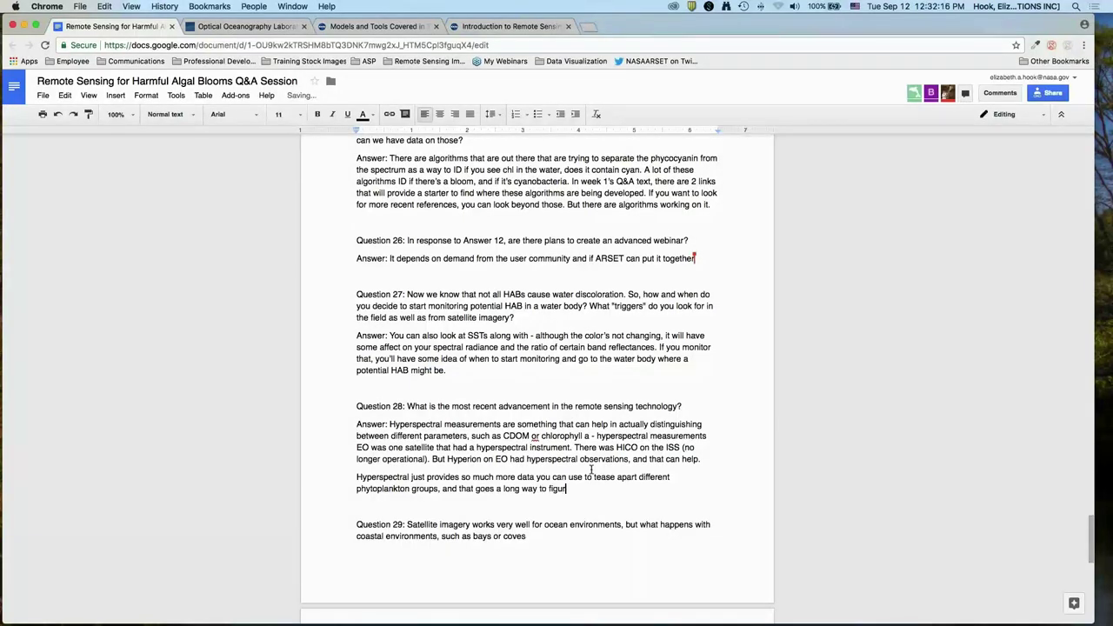
pyautogui.write('ing out what can be in the water')
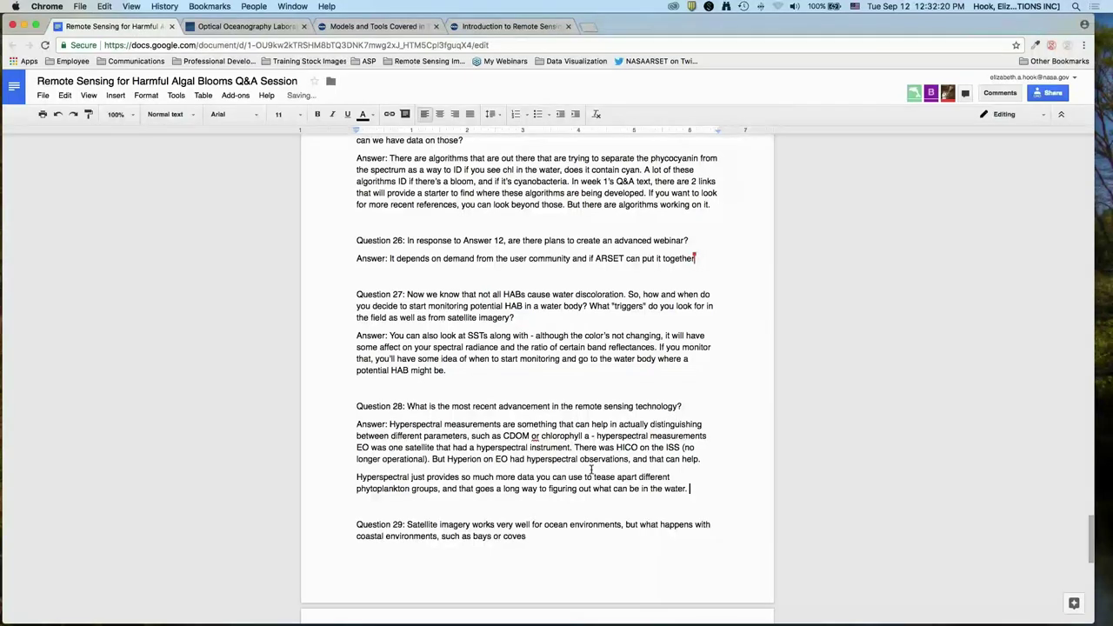
# Add to Answer 28 "Using marine LIDAR is another advancement - using LIDAR, they started at 1 wavelength, they're starting to expand to have multispectral LIDAR.".
pyautogui.write('. Using marine LIDAR')
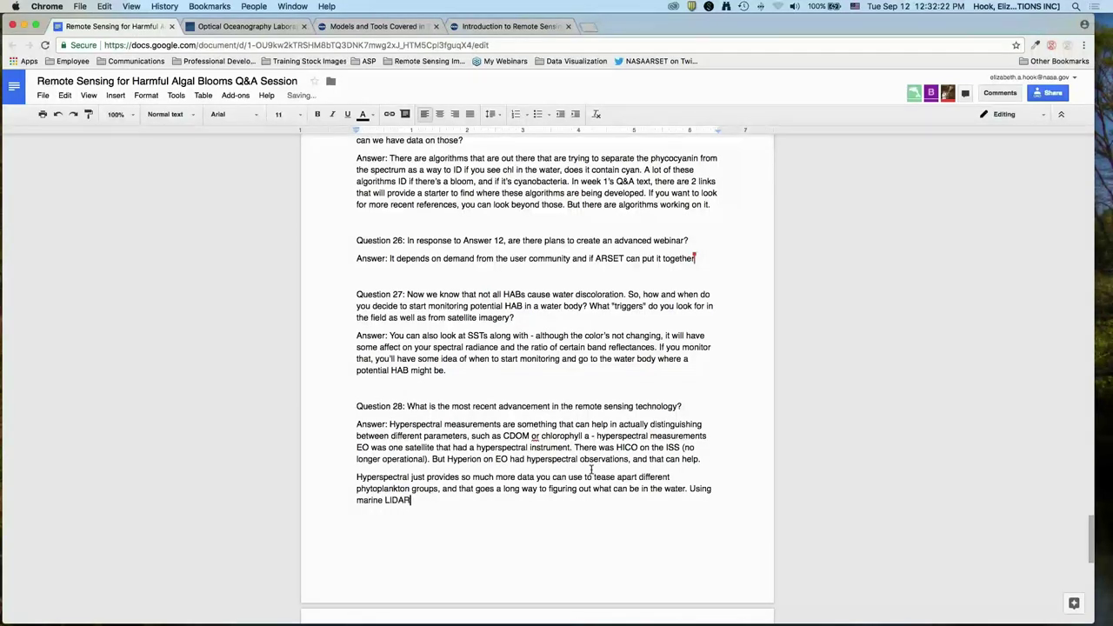
pyautogui.write(' is another advancement - using LIDAR')
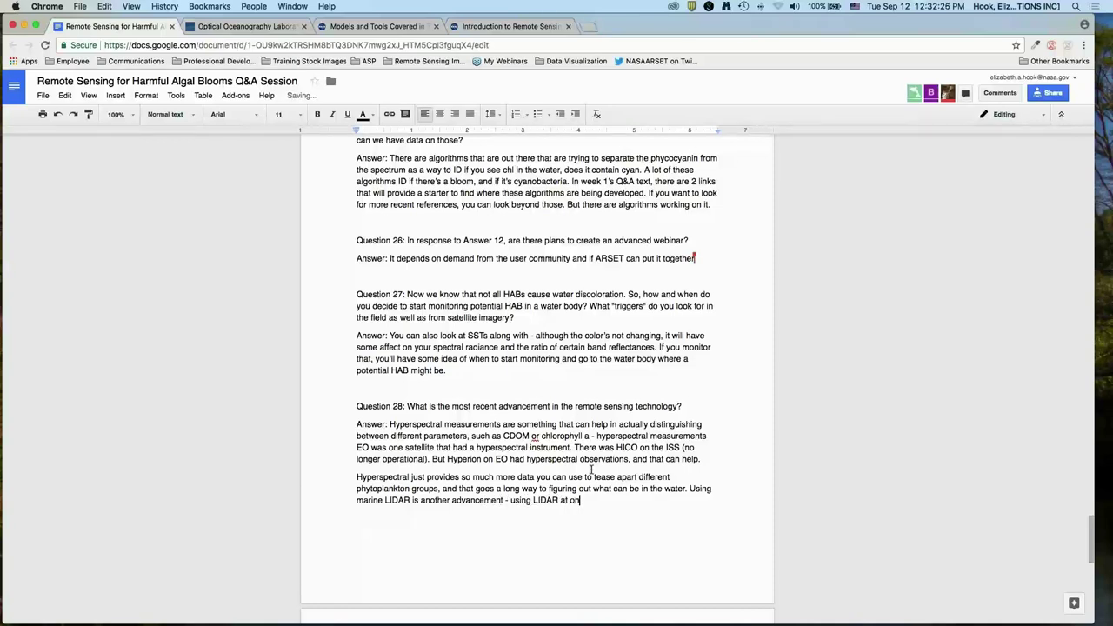
pyautogui.press('BackSpace')
pyautogui.write(', they started at 1 waveleng')
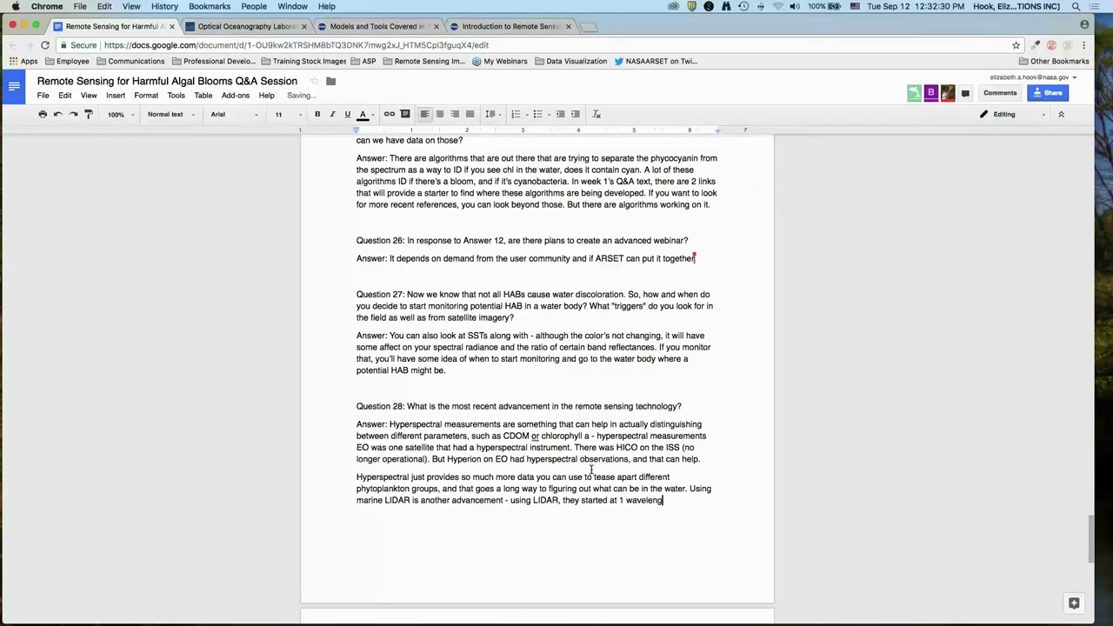
pyautogui.write("th, they're starting to e")
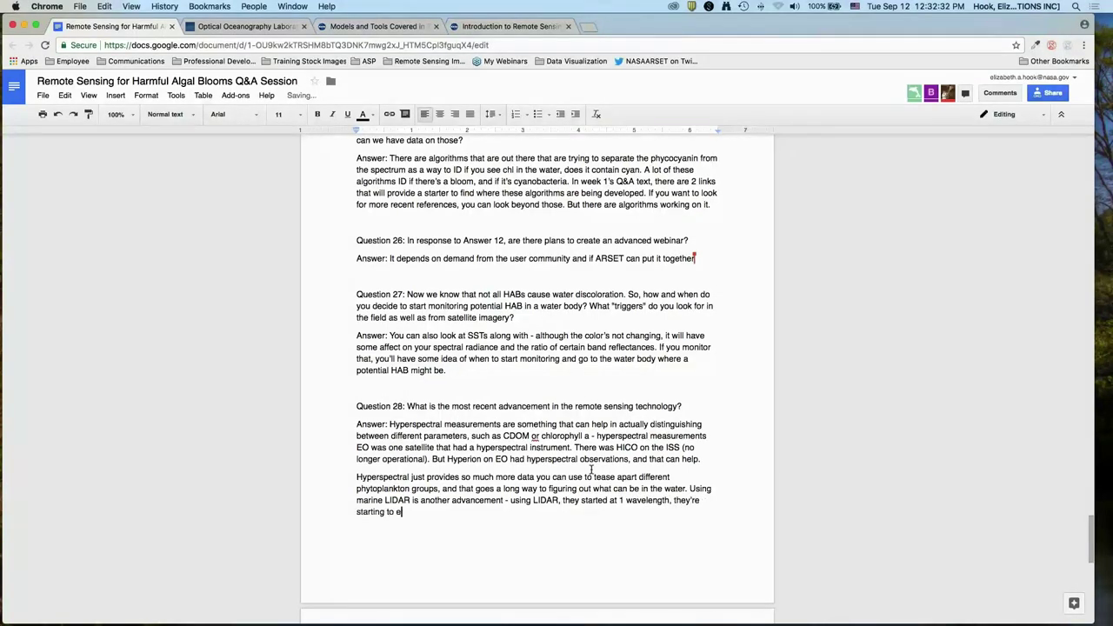
pyautogui.write('xpand to have mu')
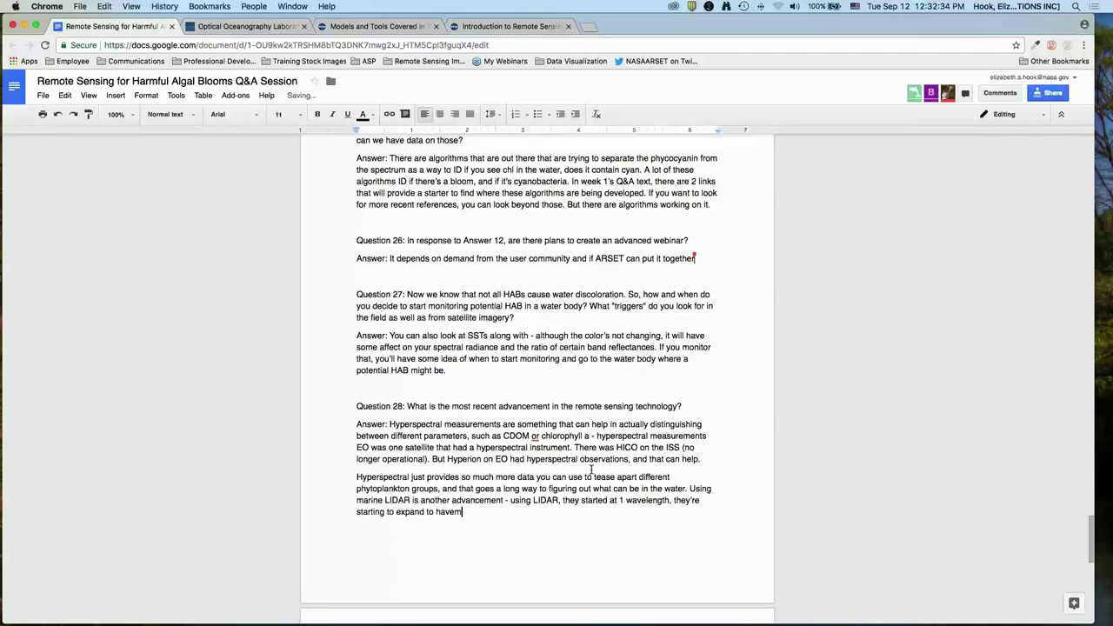
pyautogui.write('ltispectral LIDAR. Using that you can get a lot mo')
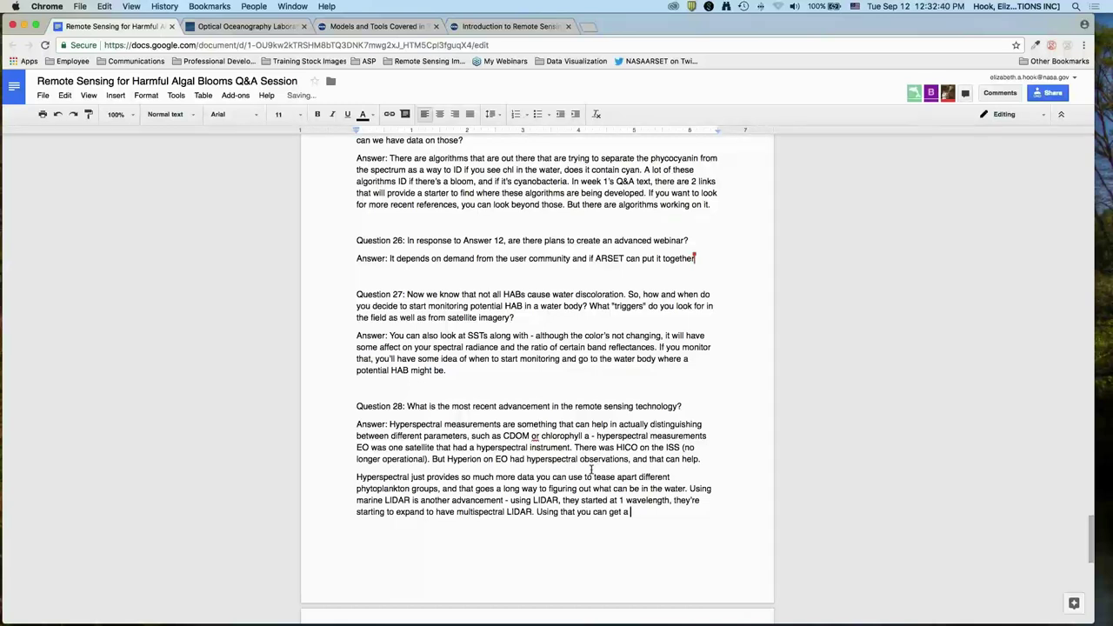
# Continue Answer 28 with "Using that you can get a lot more info about the groups, and what their absorbing and backscattering properties are.".
pyautogui.write('re info about the groups, an')
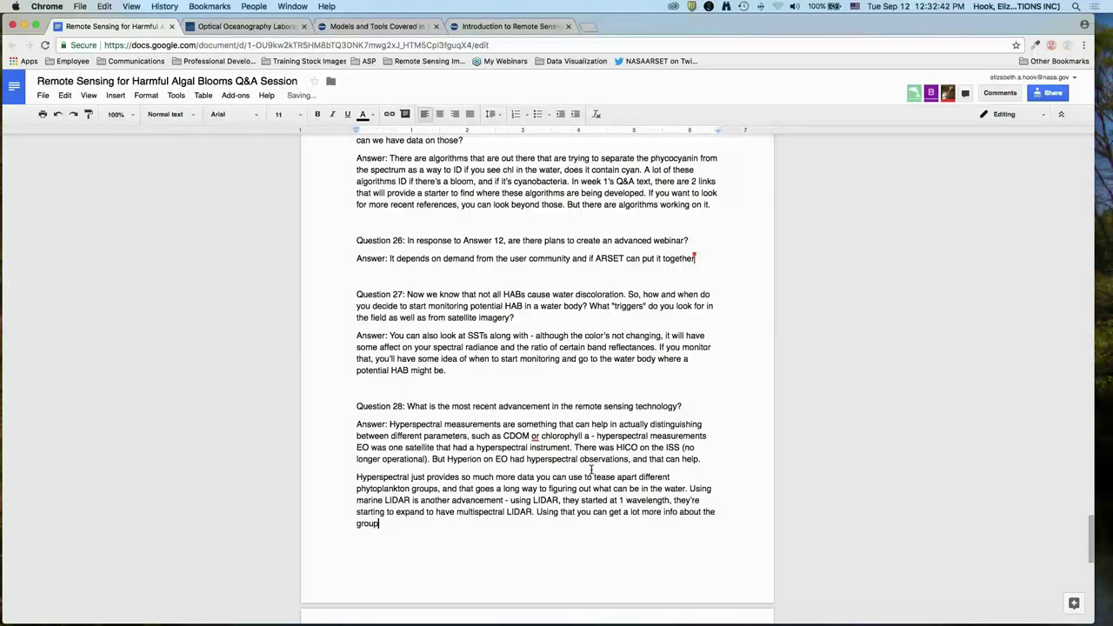
pyautogui.write('d what their absor')
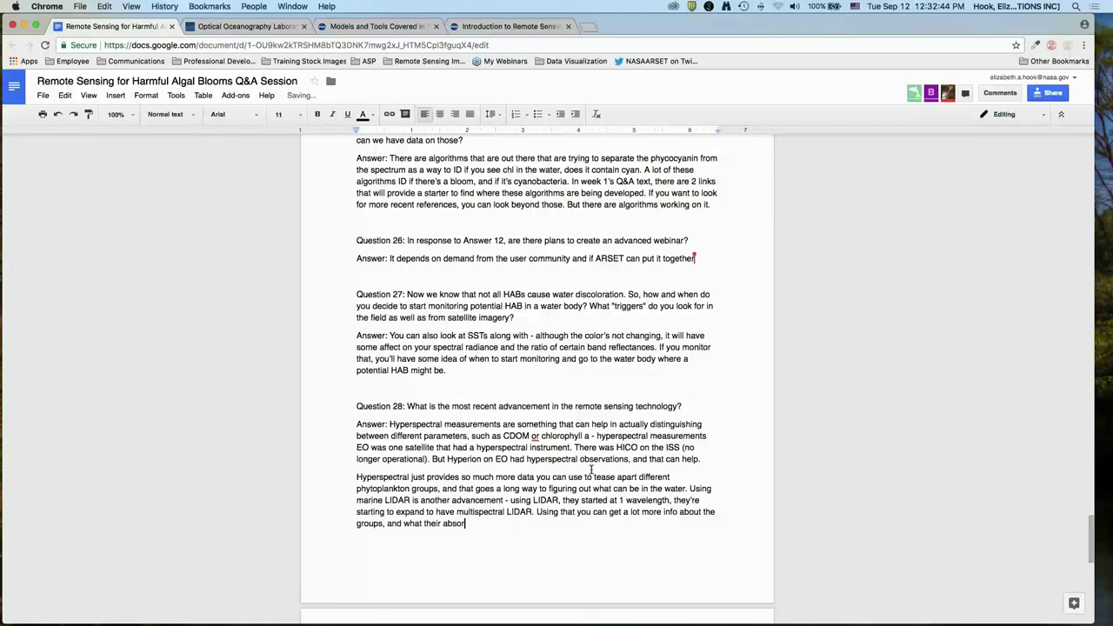
pyautogui.write('bing and backscater')
pyautogui.write('ring properti')
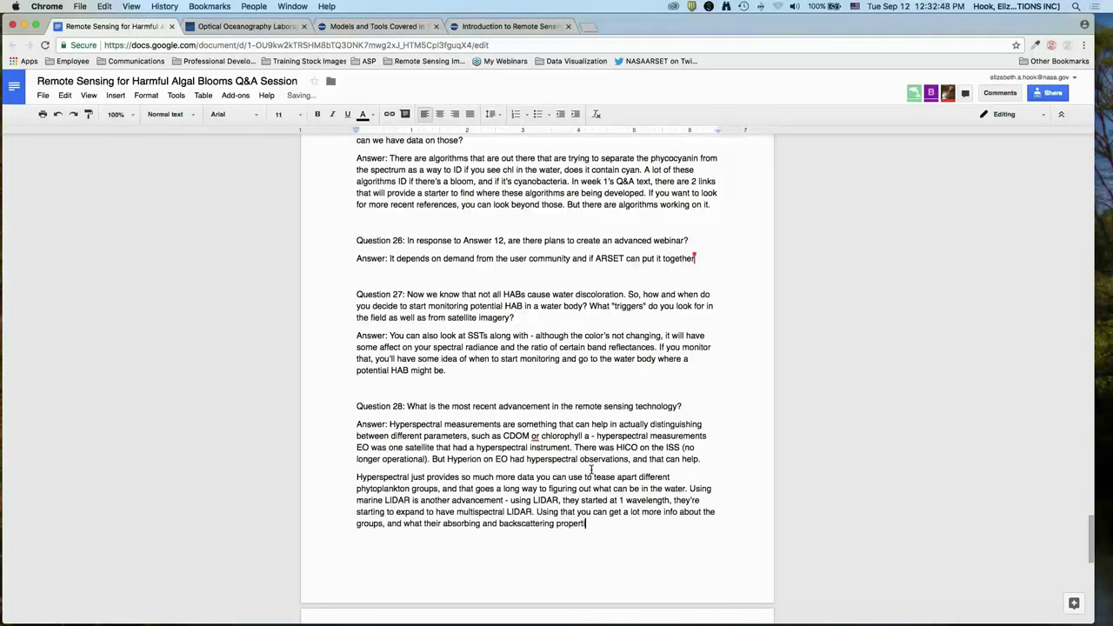
pyautogui.write('es are. You can get down to cell b')
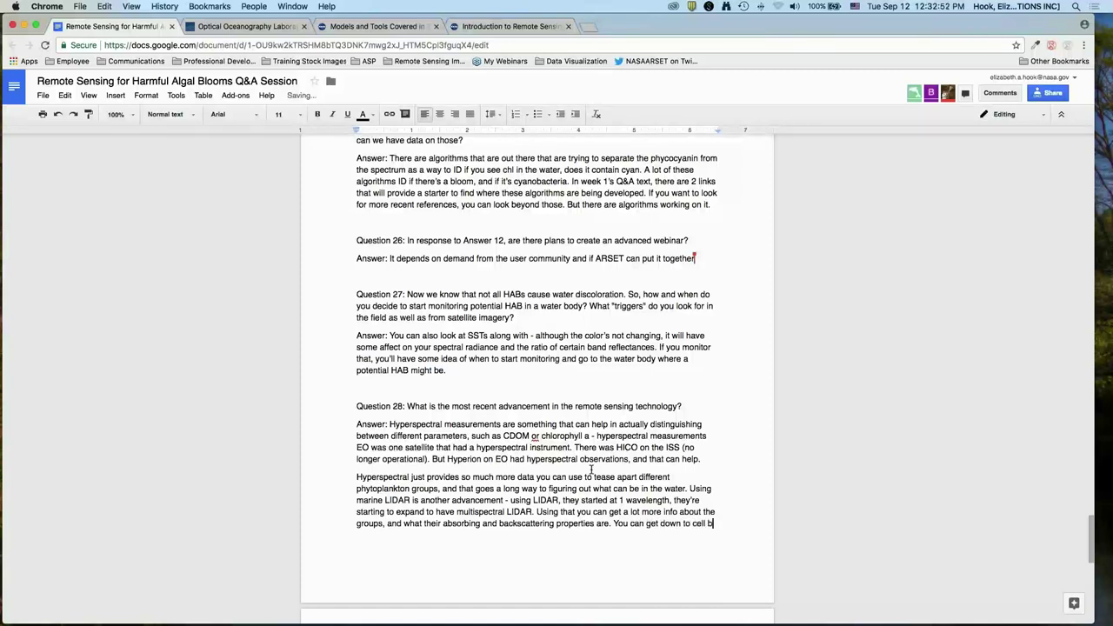
# Add to Answer 28 "You can get down to cell biovolume more directly. Hopefully with upcoming missions, we'll get more multispectral imaging".
pyautogui.write('iovolume mo')
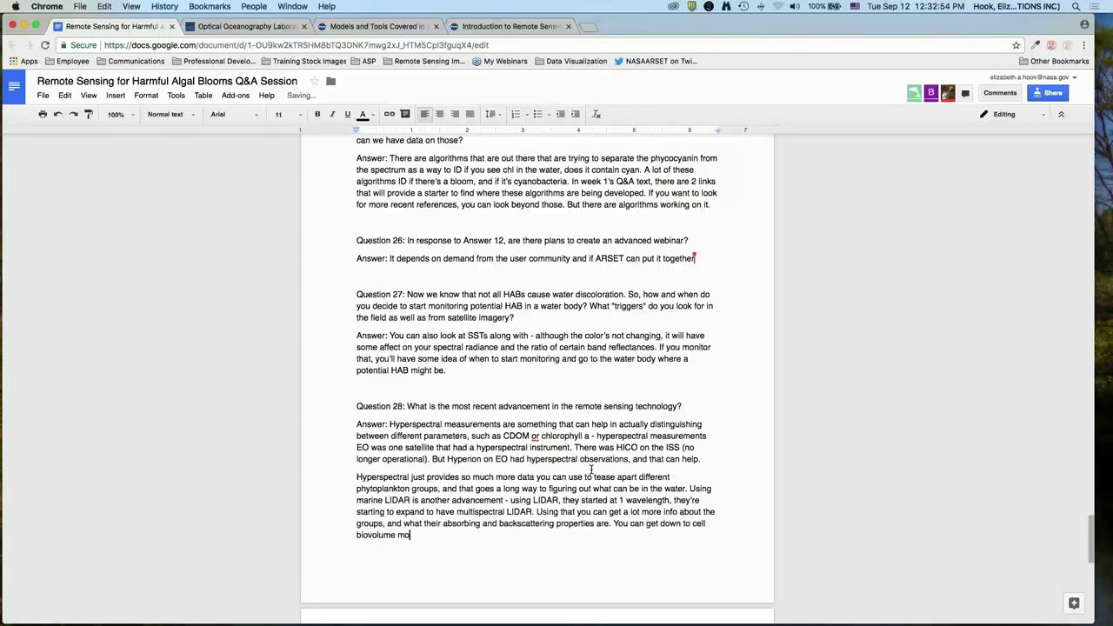
pyautogui.write('re directly.')
pyautogui.scroll(-5, 619, 430)
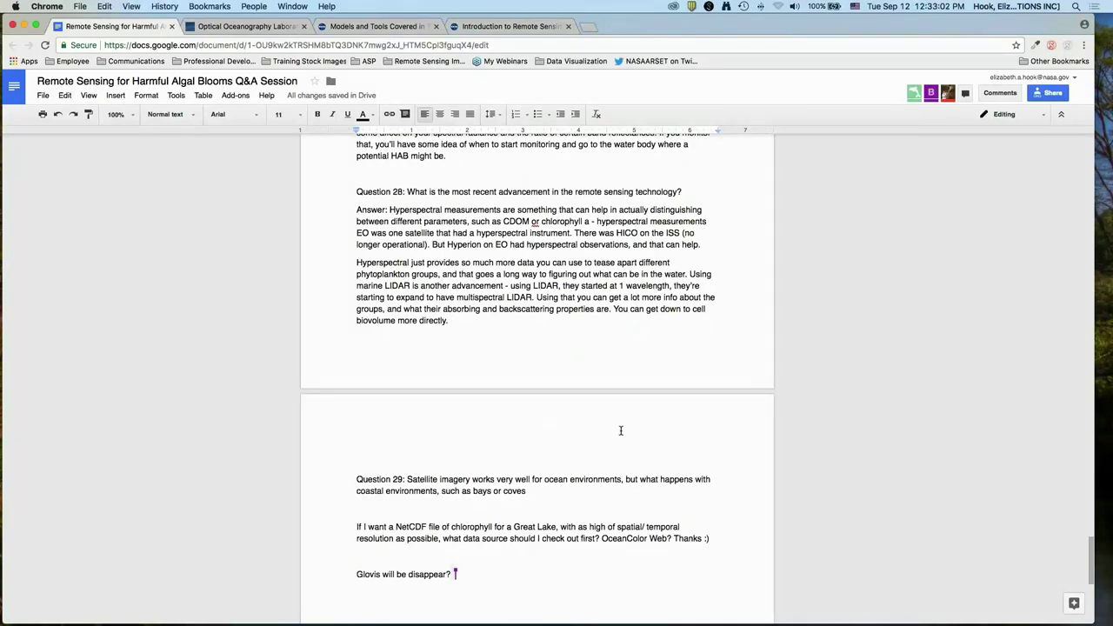
pyautogui.write('Hopefully with ')
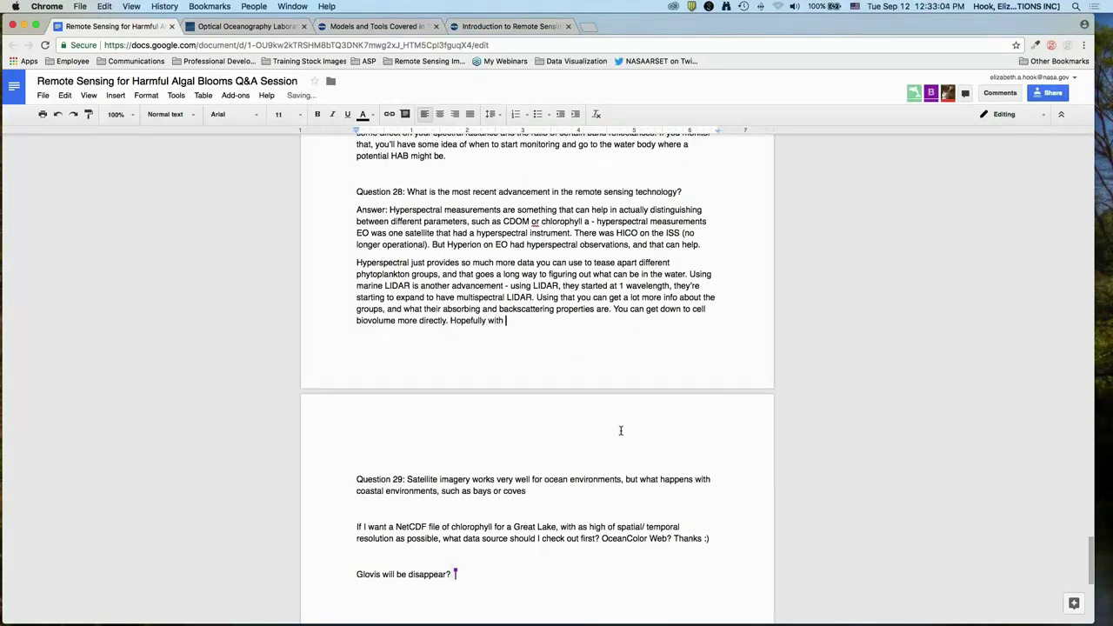
pyautogui.write("upcoming missions, we'll get more multispectral imaging")
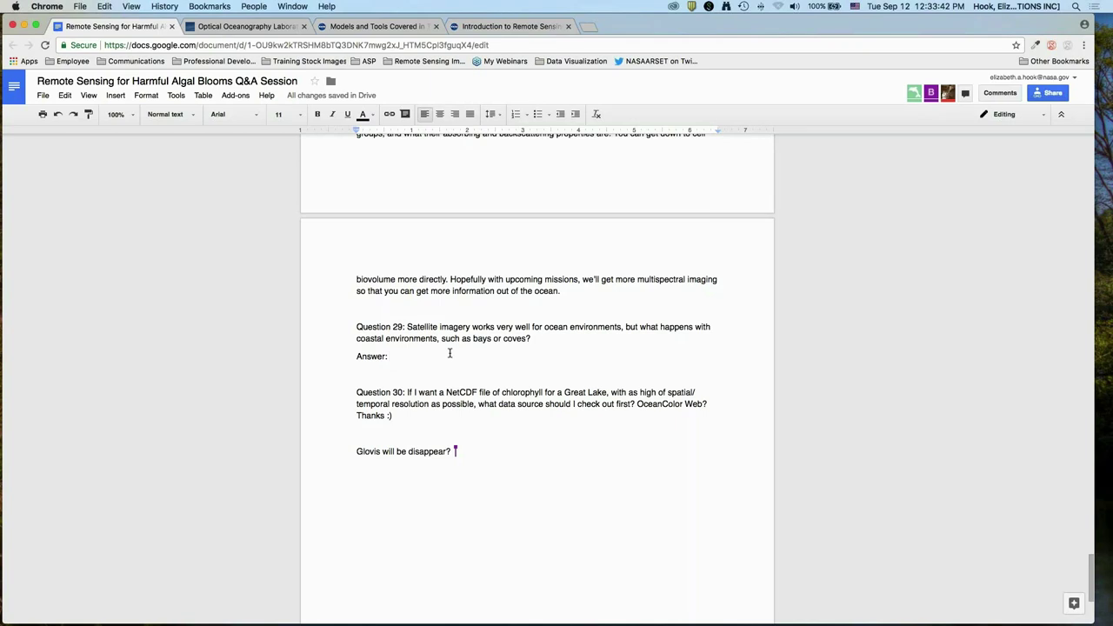
# Begin the reply under Question 30 with "Answer: the Coast Watch node for the Great Lakes - it's been in a NetCDF format - so look at the".
pyautogui.press('Return')
pyautogui.write('Answer:')
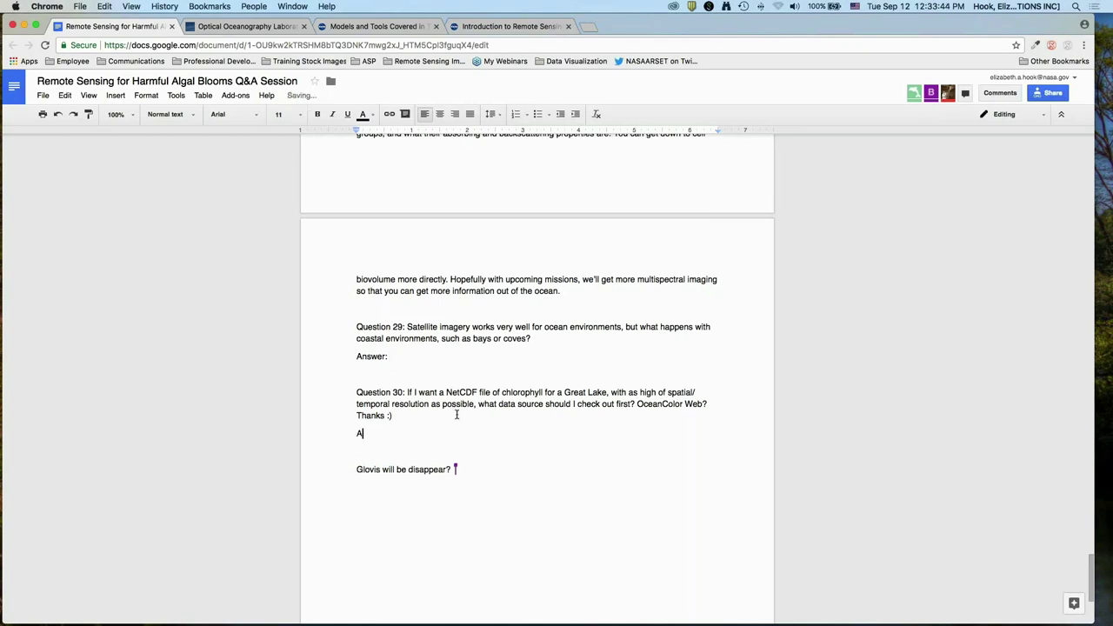
pyautogui.write('Watch node')
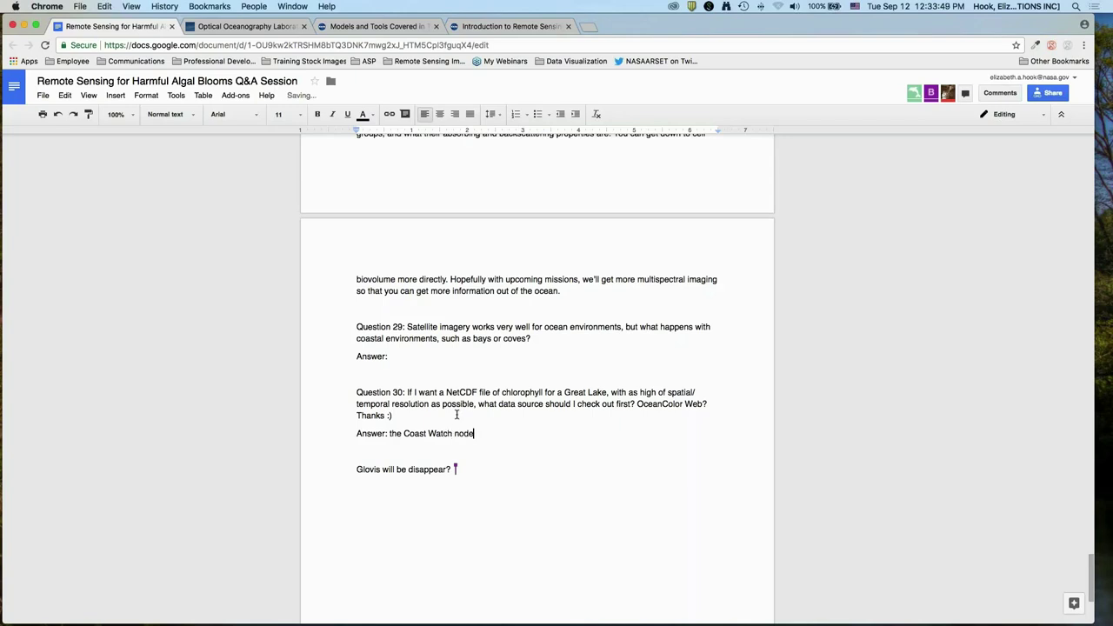
pyautogui.write(" for the GreatLakes - it's been in a")
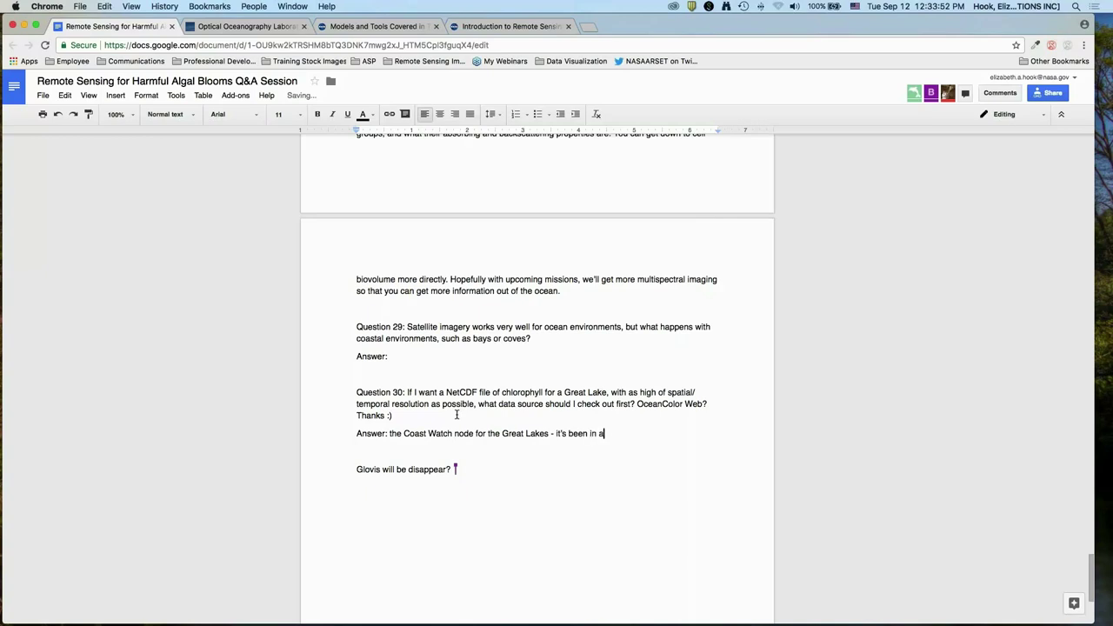
pyautogui.write(' NetCDF format - so look at the ')
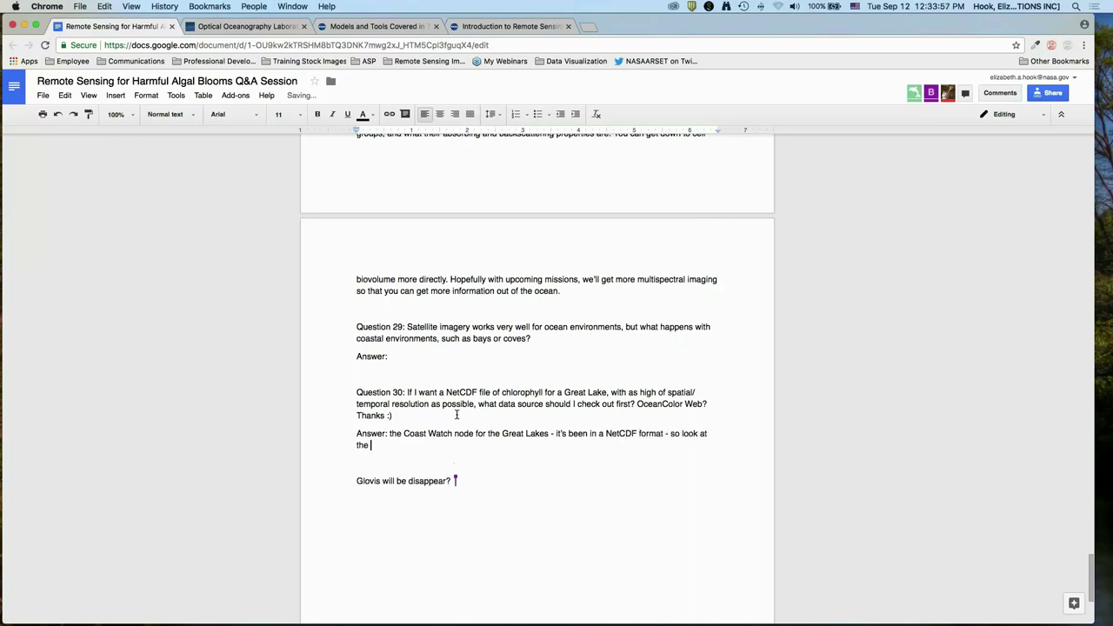
# Continue Answer 30 with "West coast node", the presenter's offer to check whether they provide that info, and "that's probably the quickest way to get that info".
pyautogui.write('West coast node. Sherry will check and see i')
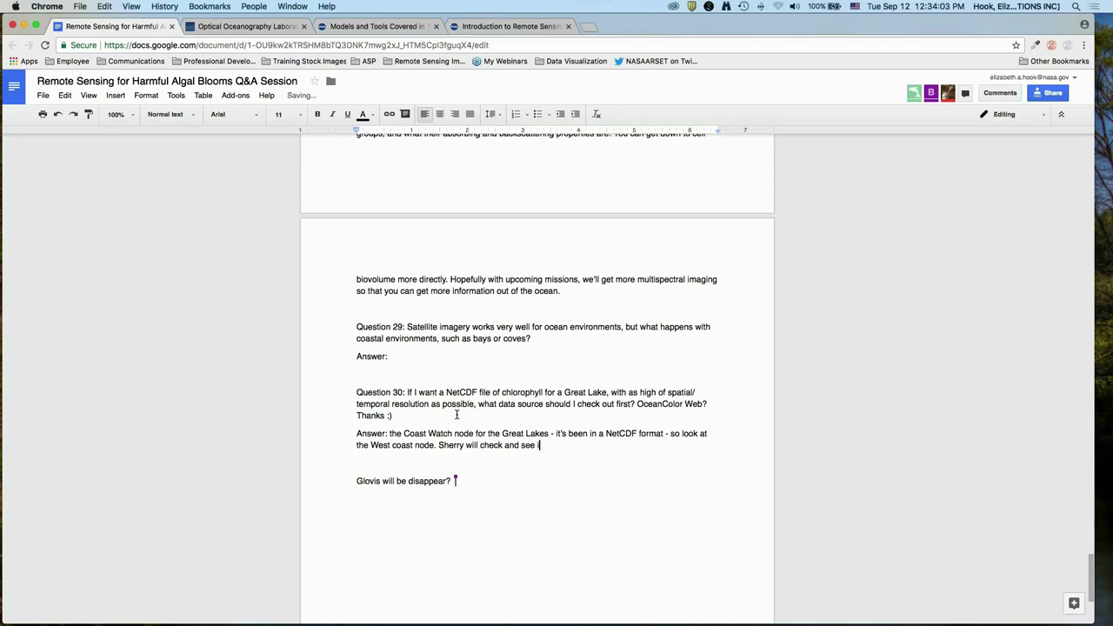
pyautogui.write("f they provide that info, if you're lo")
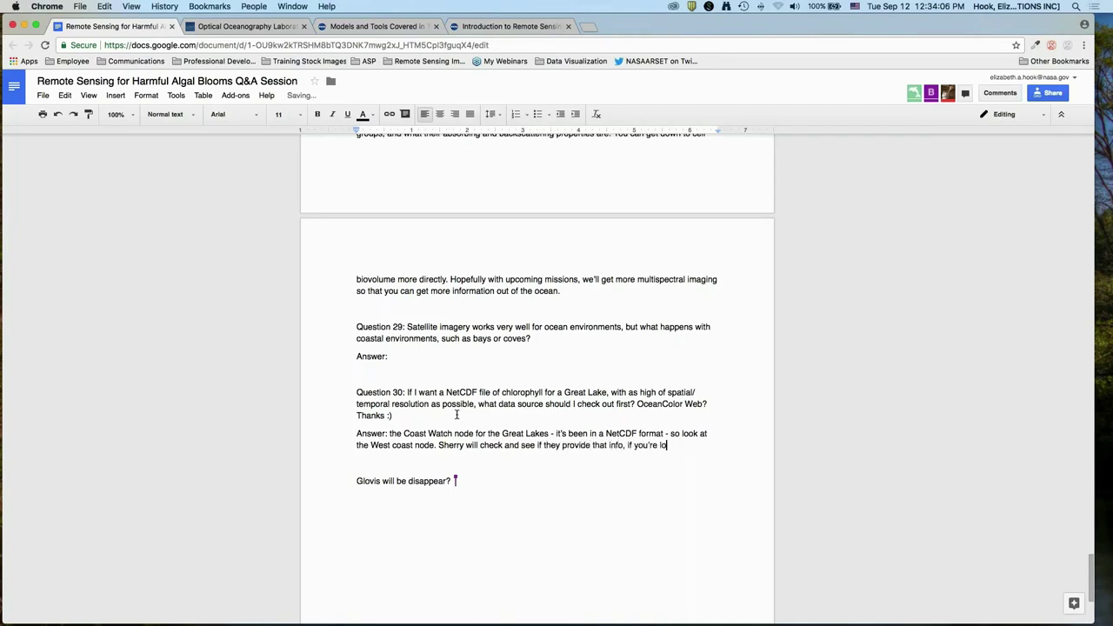
pyautogui.write('oking for NDetC')
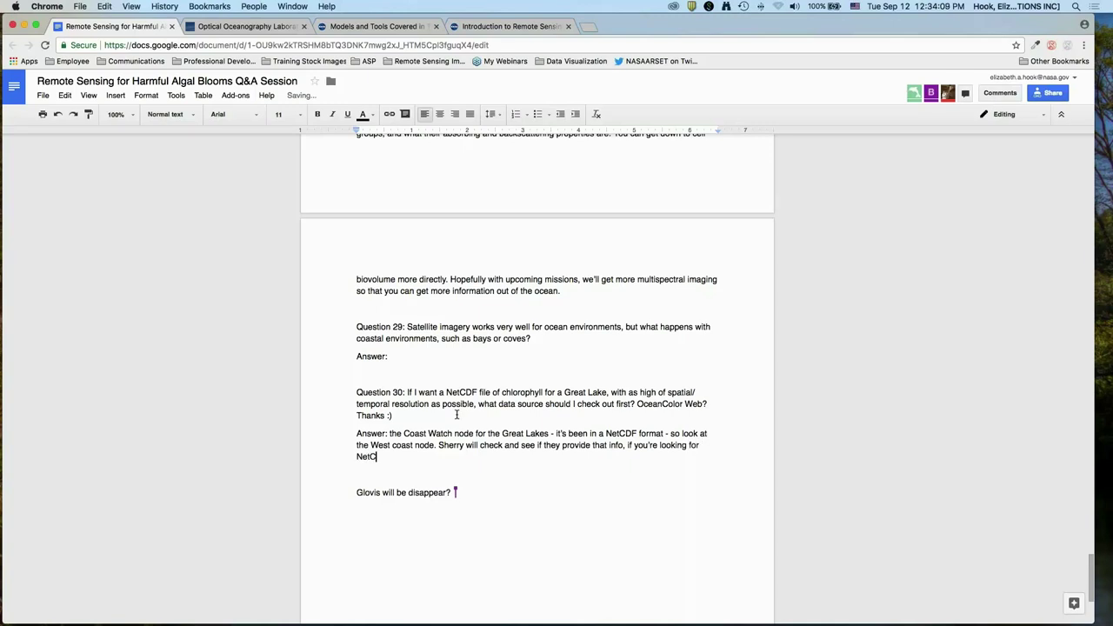
pyautogui.write("DF - that's probably the qui")
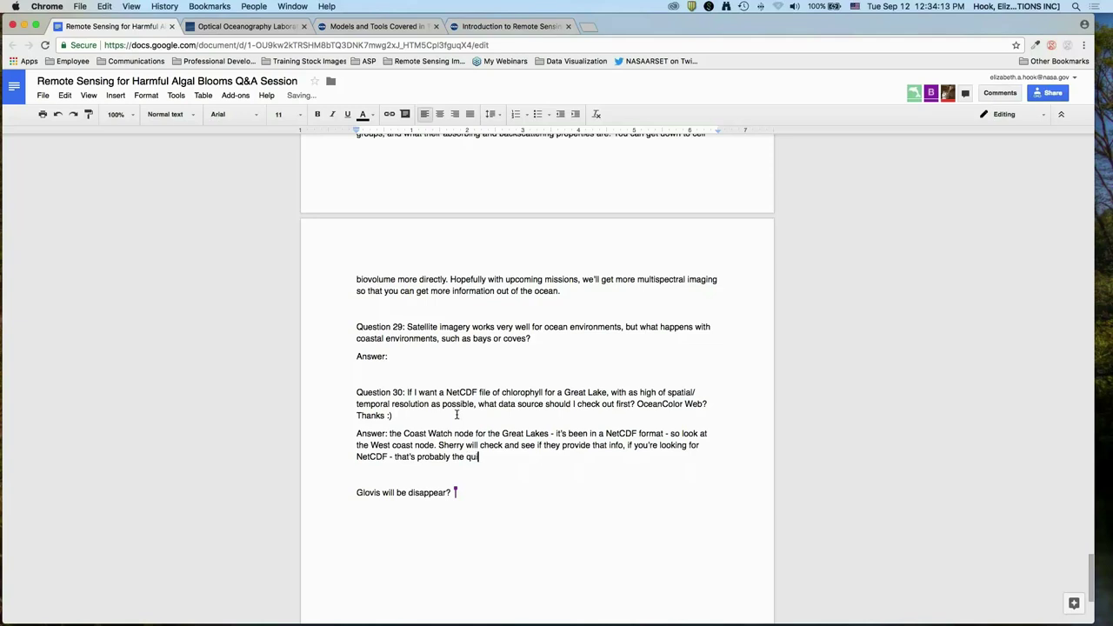
pyautogui.write('ckest way to get that info. Feel fre')
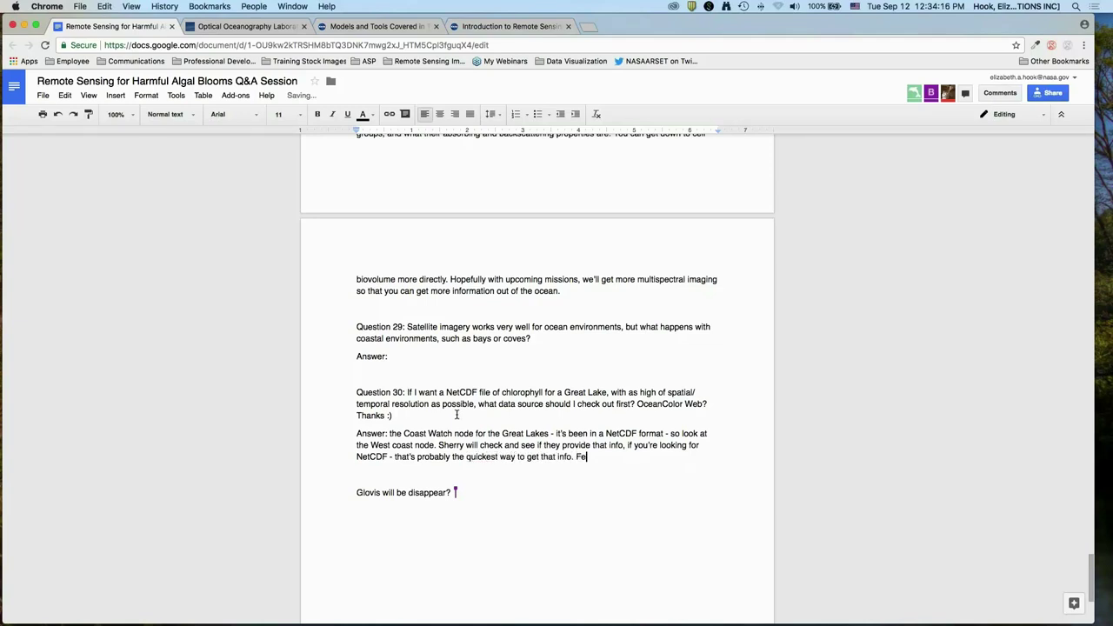
# Finish Answer 30 by inviting readers to send the presenter an email, and add the presenter's e-mail address.
pyautogui.write('e to send Sherry an email at')
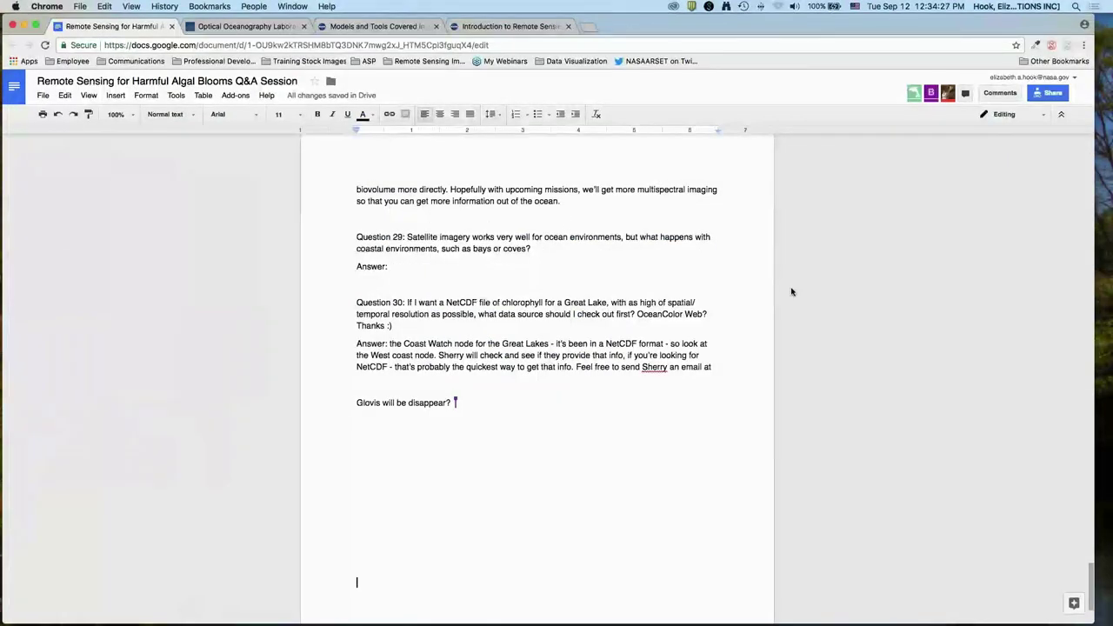
pyautogui.press('super+v')
pyautogui.click(539, 423)
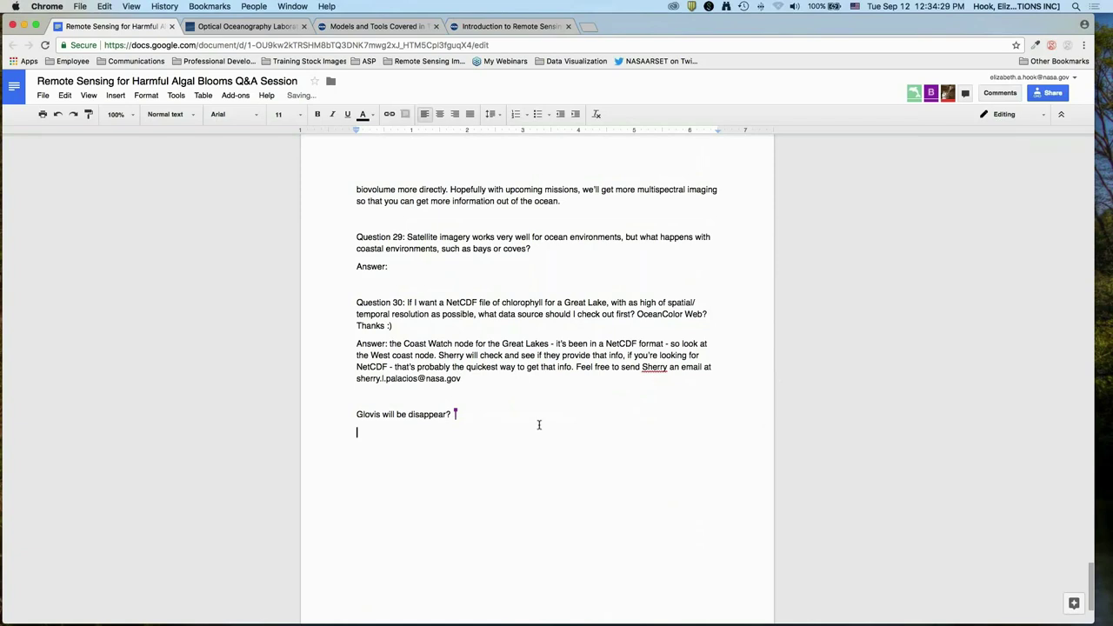
# Begin the empty Answer 29 by naming the presenters and saying "many efforts are being undertaken" and one is "working on coastal remote sensing".
pyautogui.click(418, 268)
pyautogui.write("That's where Amita would say ")
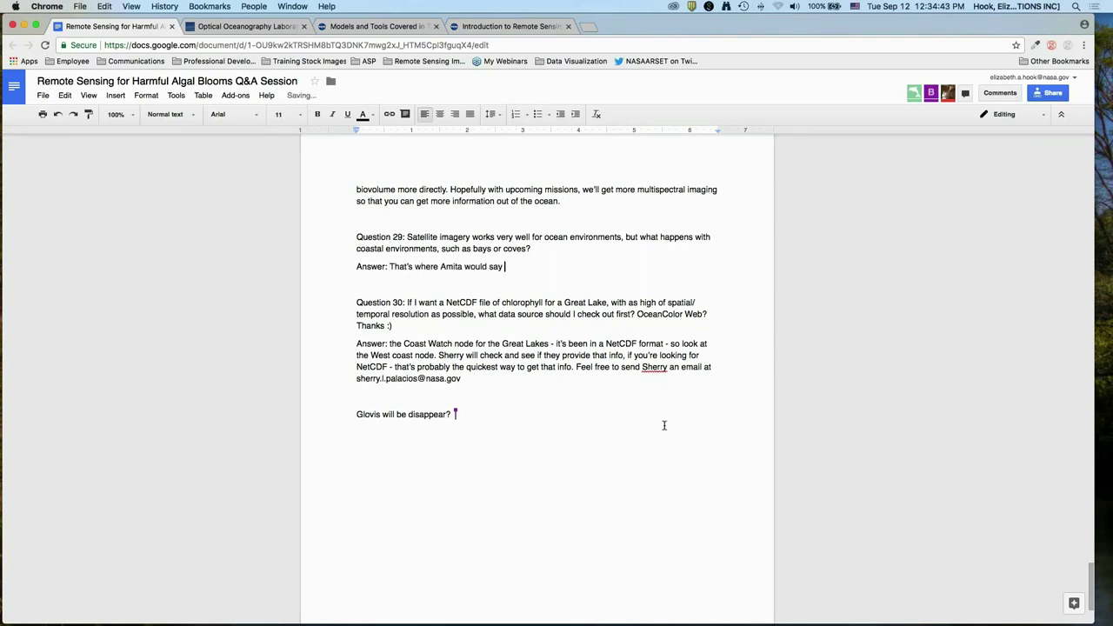
pyautogui.write('many efforts are being undertaken - and S')
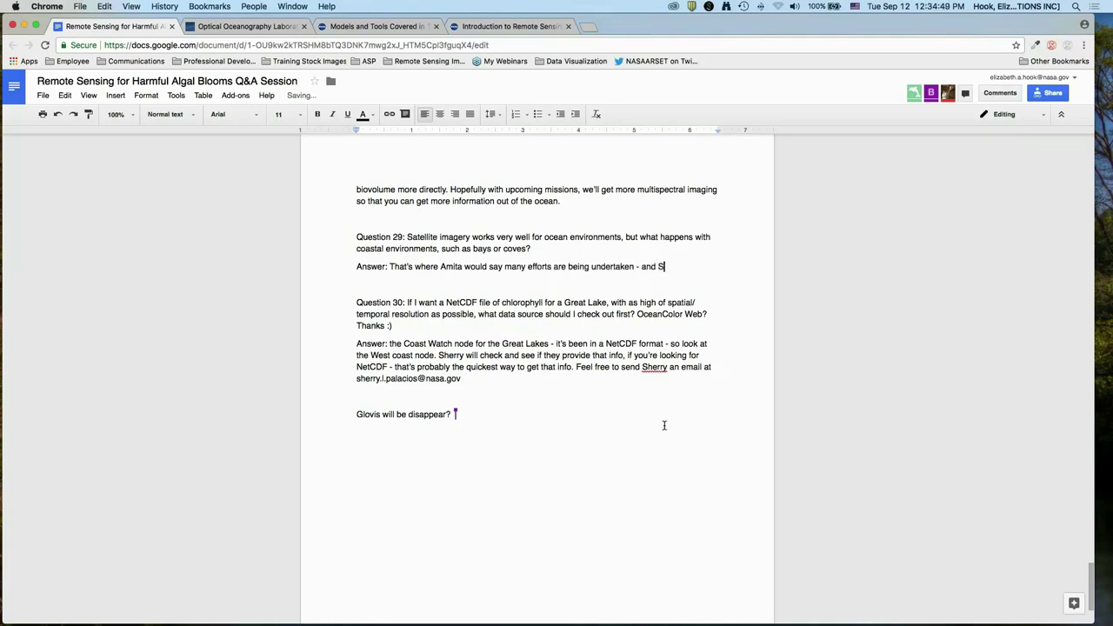
pyautogui.write('herry is working on c')
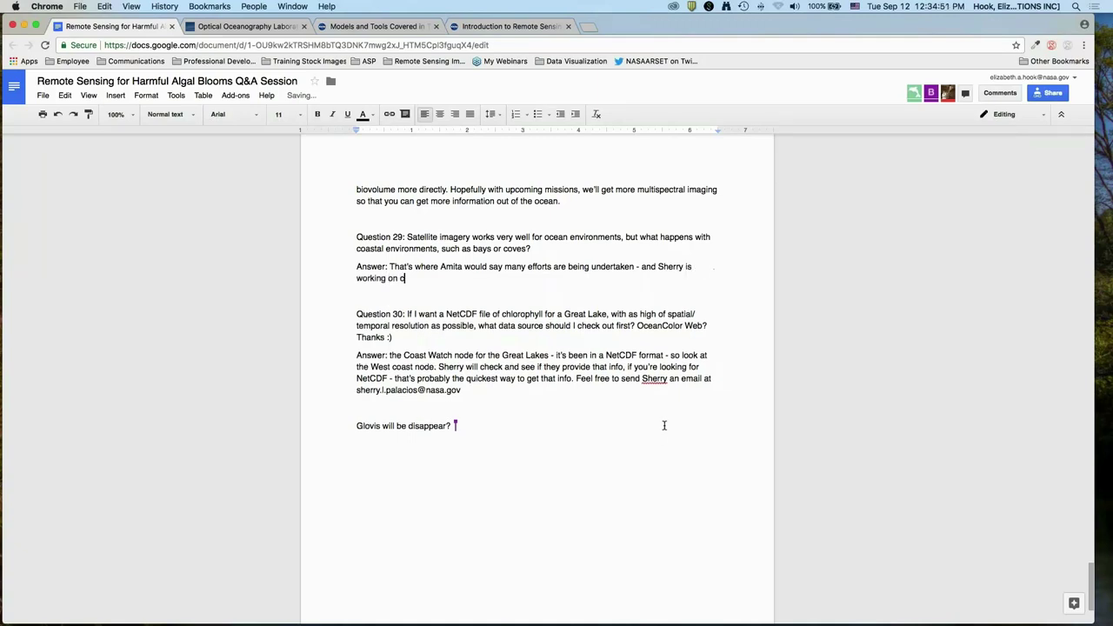
pyautogui.write('oastal remote sensing')
# Add to Answer 29 "- in situ measurements + careful analysis of spectral bands (and if you have hyperspectral band data, that's even better)".
pyautogui.write(' - in sutu measurements + caref')
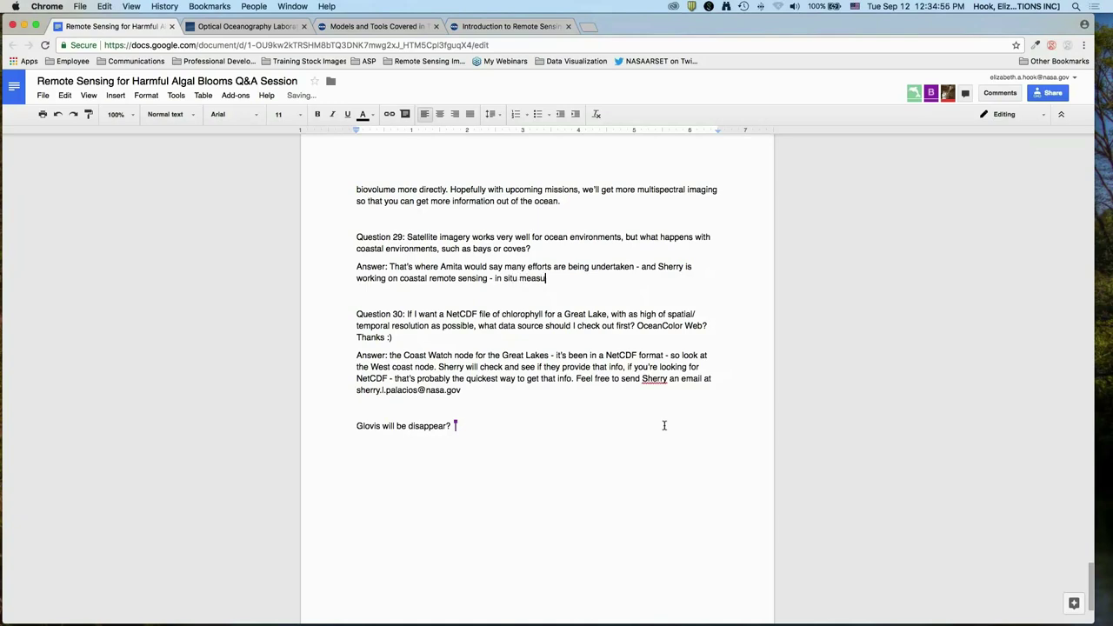
pyautogui.write('ul analysis of spectral ')
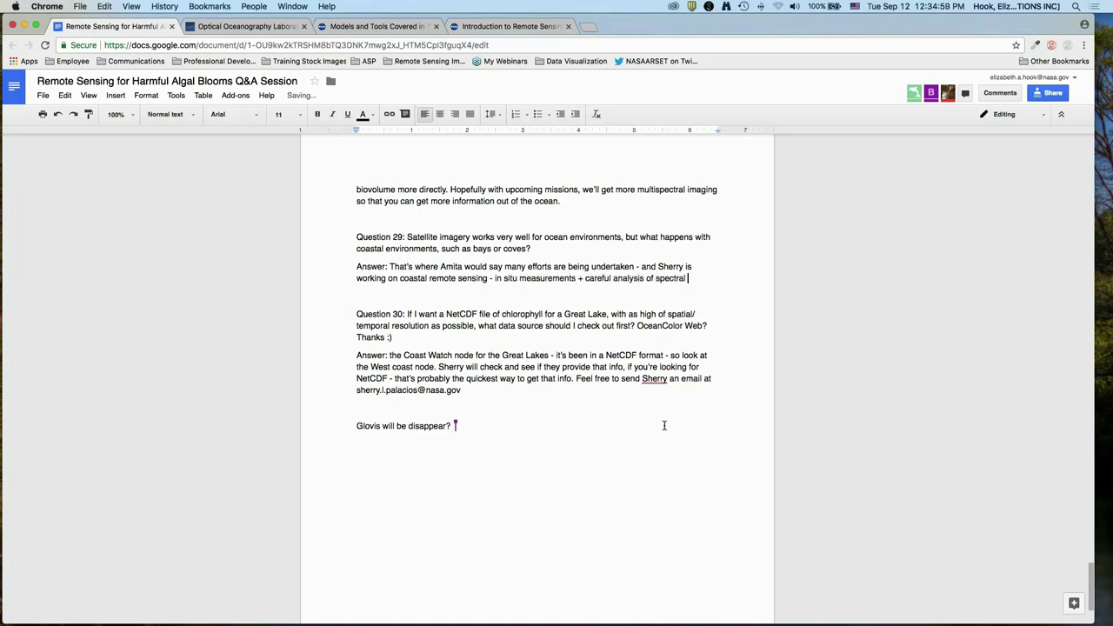
pyautogui.write('bands (and if you have ')
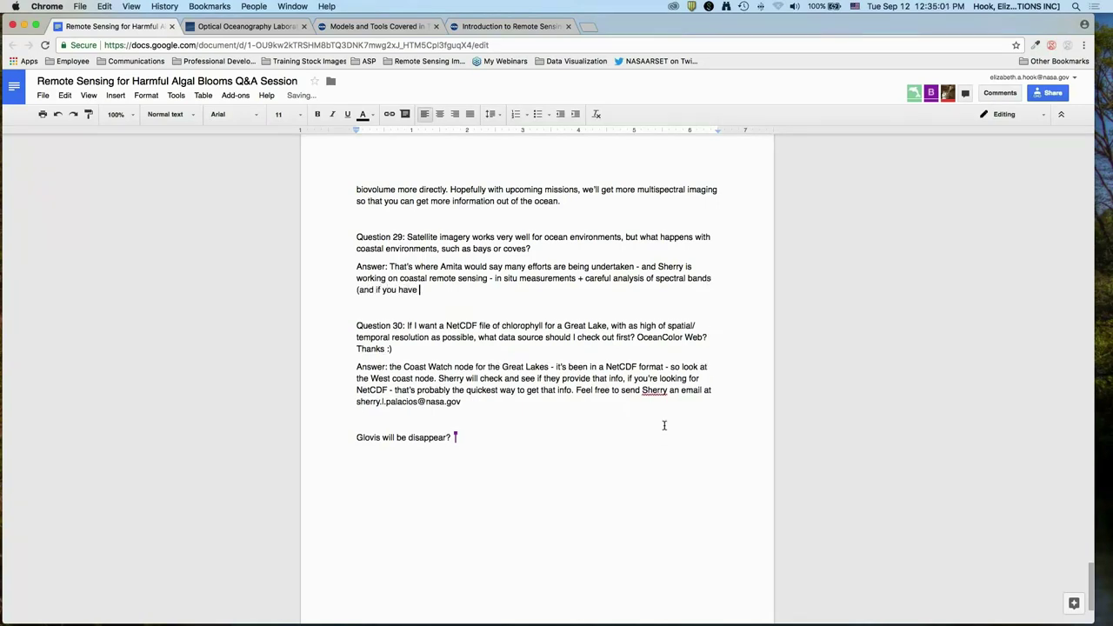
pyautogui.write("hyperspectral band data, that's even better)")
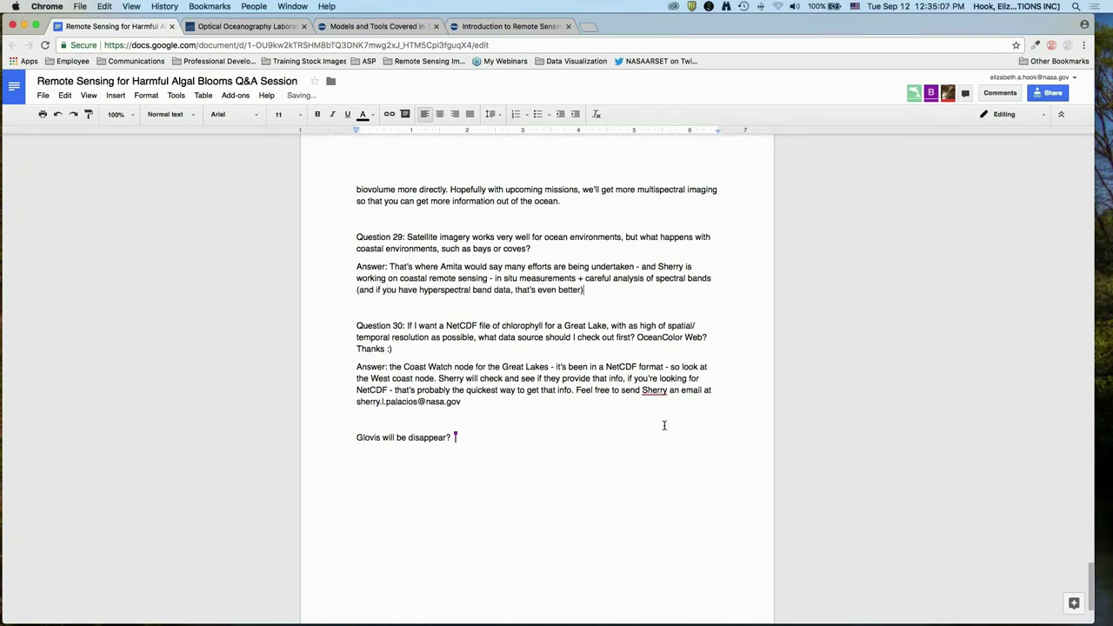
# Replace the dash after "coastal remote sensing" in Answer 29 with a period.
pyautogui.click(491, 278)
pyautogui.press('BackSpace')
pyautogui.write('.')
pyautogui.press('Down')
pyautogui.hotkey('shift', 'End')
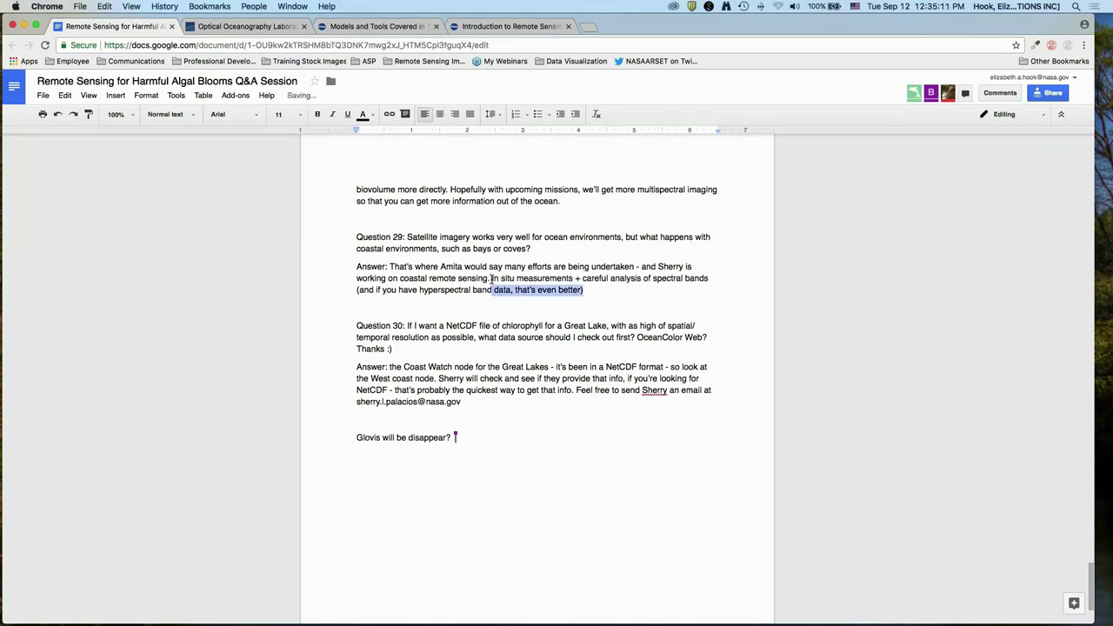
# Continue the end of Answer 29 with ". Analysis of in situ + RS data, something".
pyautogui.press('Right')
pyautogui.write('. Analy')
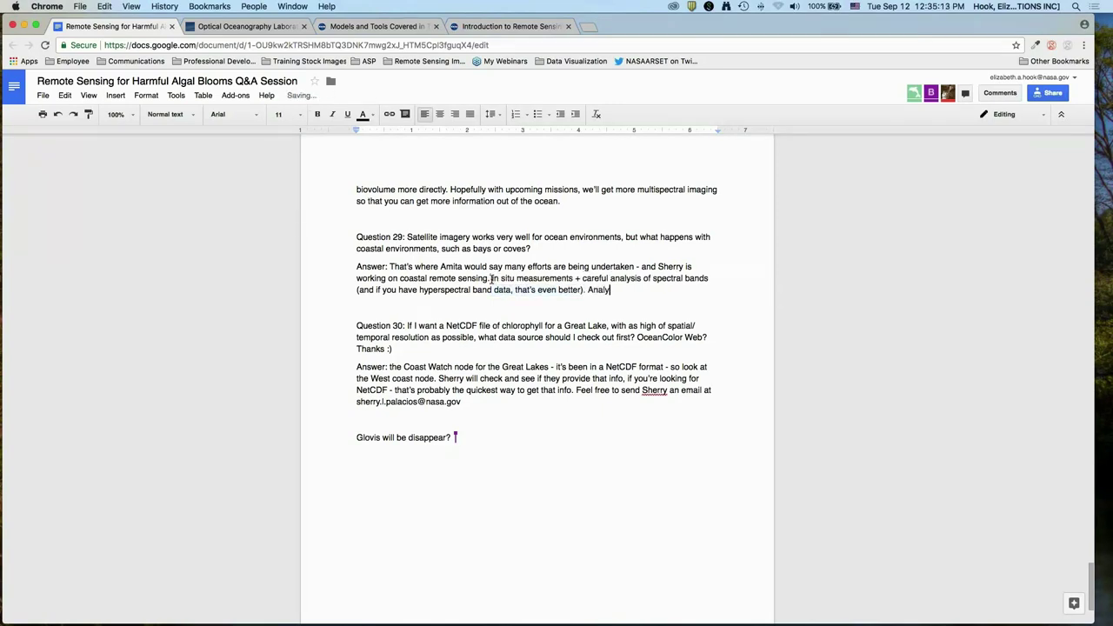
pyautogui.write('sis of in s')
pyautogui.press('BackSpace')
pyautogui.write('situ + RS data, something ')
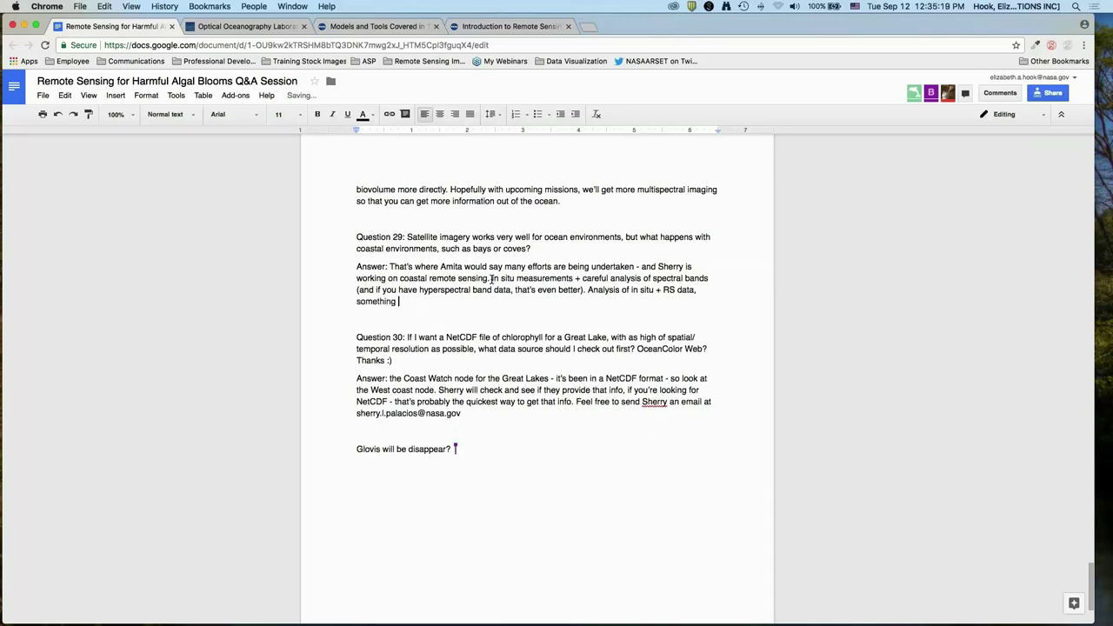
# Finish Answer 29 with "like Landsat with high resolution, and of course, now MSI from Sentinel-2 now has high resolution, can be used more effectively for coastal regions.".
pyautogui.write('like Landsat with high resolution, and of cours')
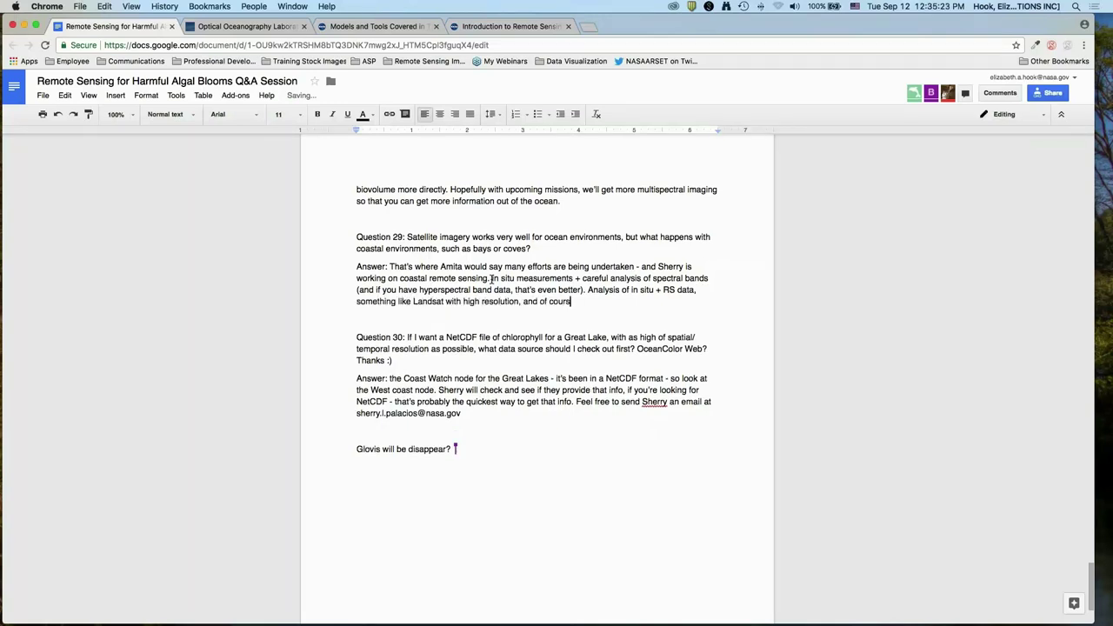
pyautogui.write('e, now MSI from Sentinel-2 now has ')
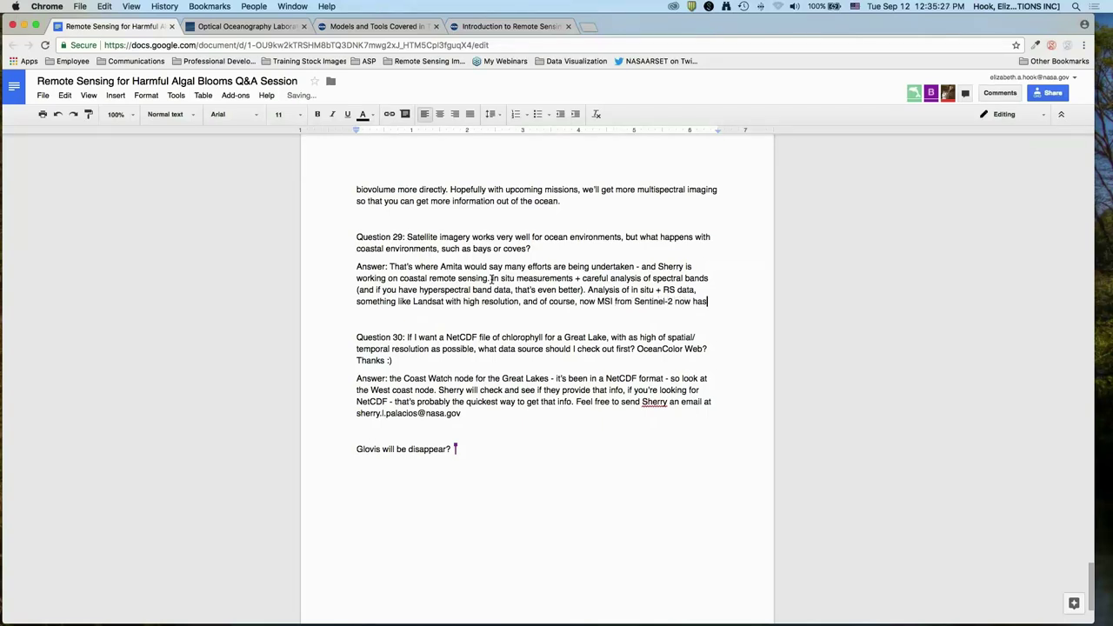
pyautogui.write('high resolution, can be used more effectively for coastal regions.')
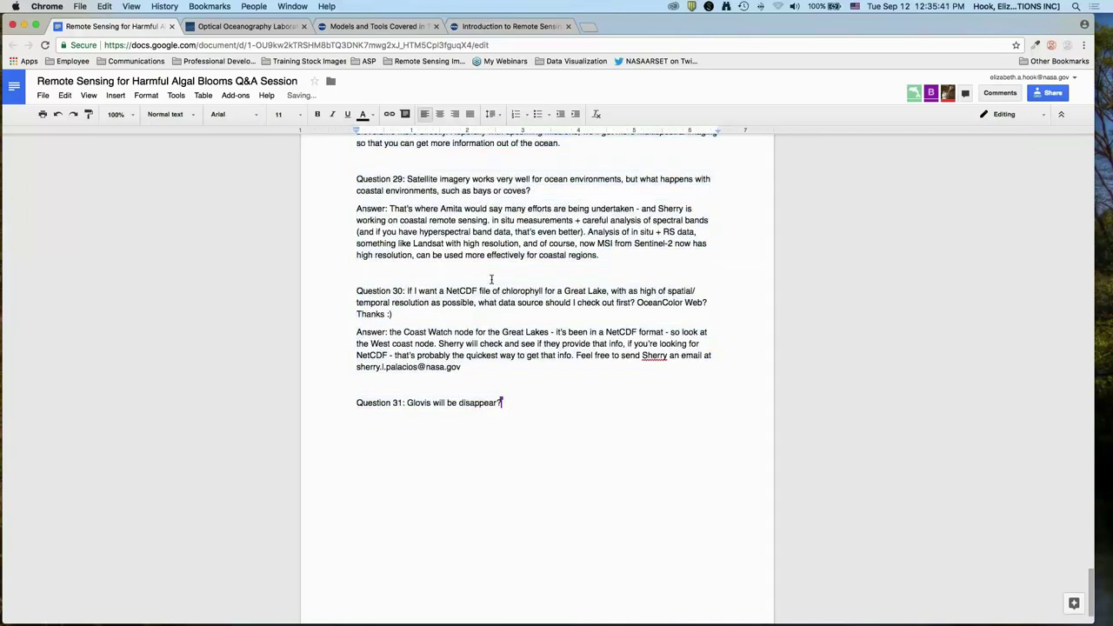
# End Question 31 with "disappearing?" and add "Answer: GloVIS has recently changed - not sure if it will go away, but there is a new version.".
pyautogui.write('ing?')
pyautogui.press('Return')
pyautogui.write('Answer: GloVIS has recently ')
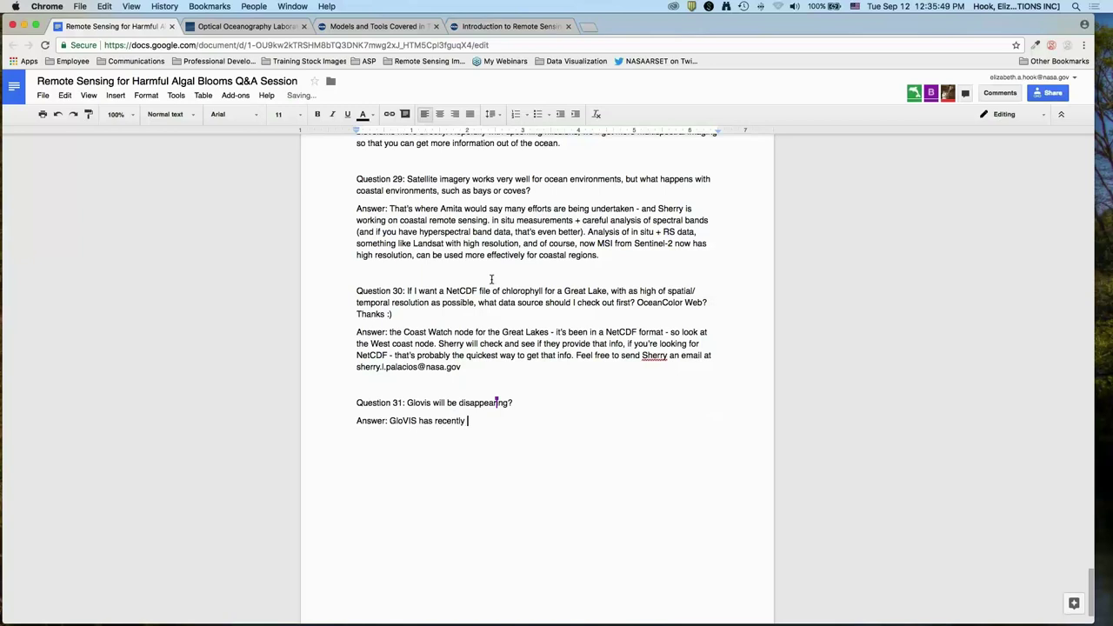
pyautogui.write('changed - wnot sure if it will go ')
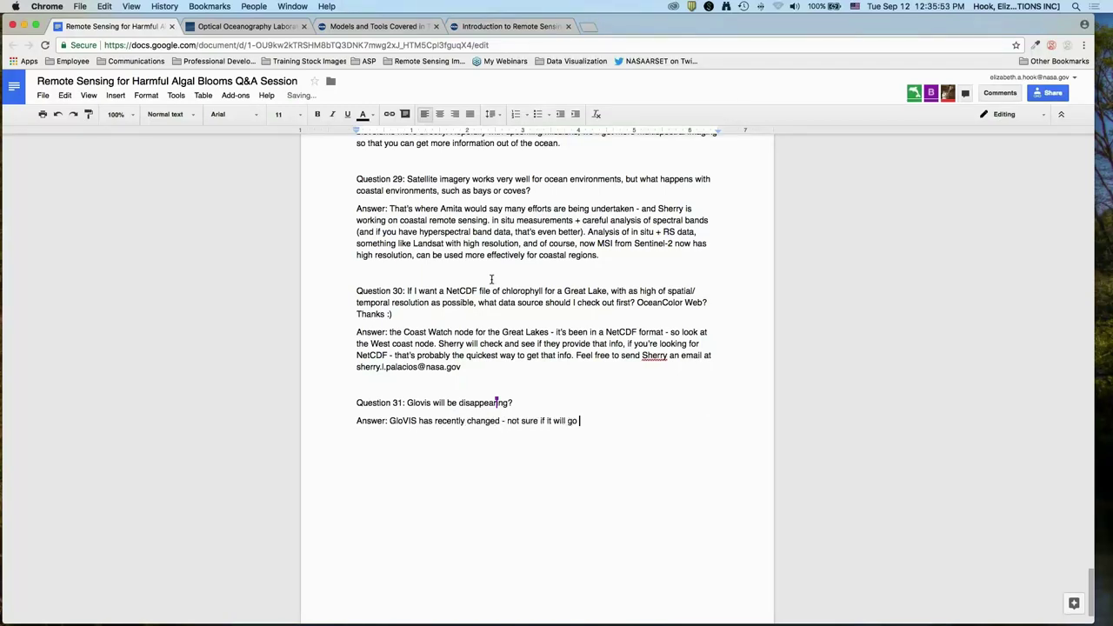
pyautogui.write('away, but there is a new version.')
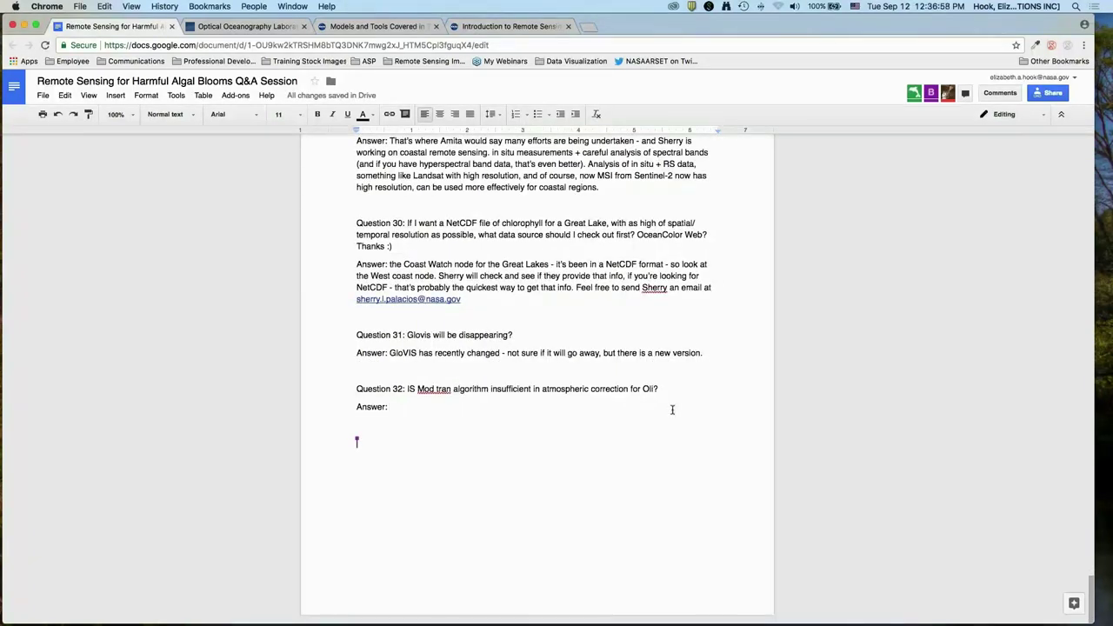
# Begin Answer 32 with "OLI correction" and the presenter's offer to send by email the link "of how OLI atmospheric correction is done".
pyautogui.write('OLI correcti')
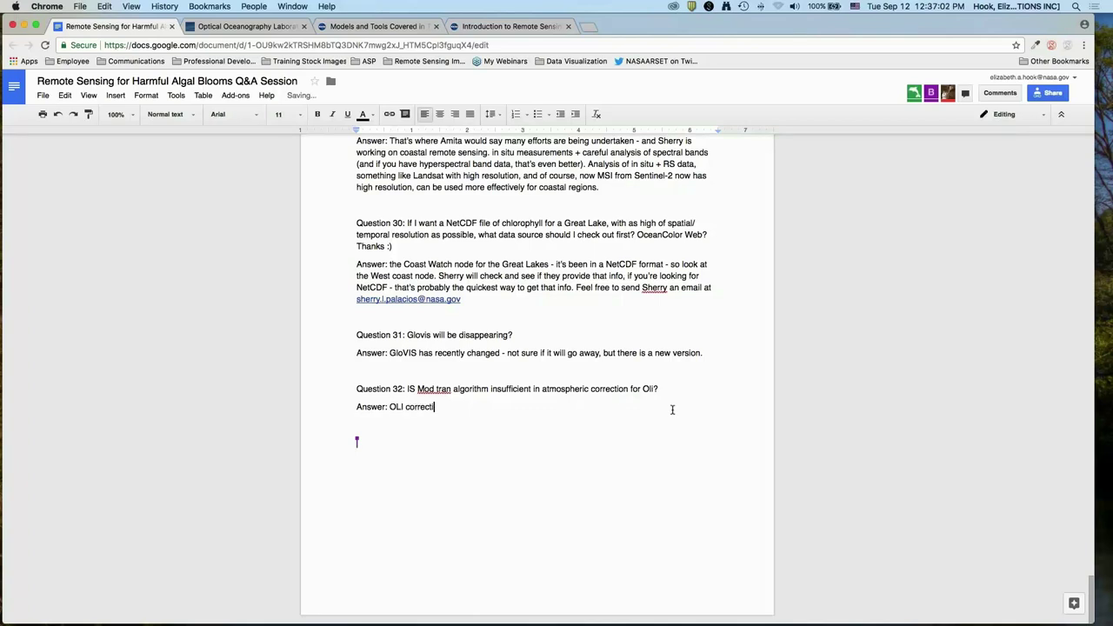
pyautogui.write("on a-and if you email Amita, she'll send you a")
pyautogui.press('BackSpace')
pyautogui.press('BackSpace')
pyautogui.press('BackSpace')
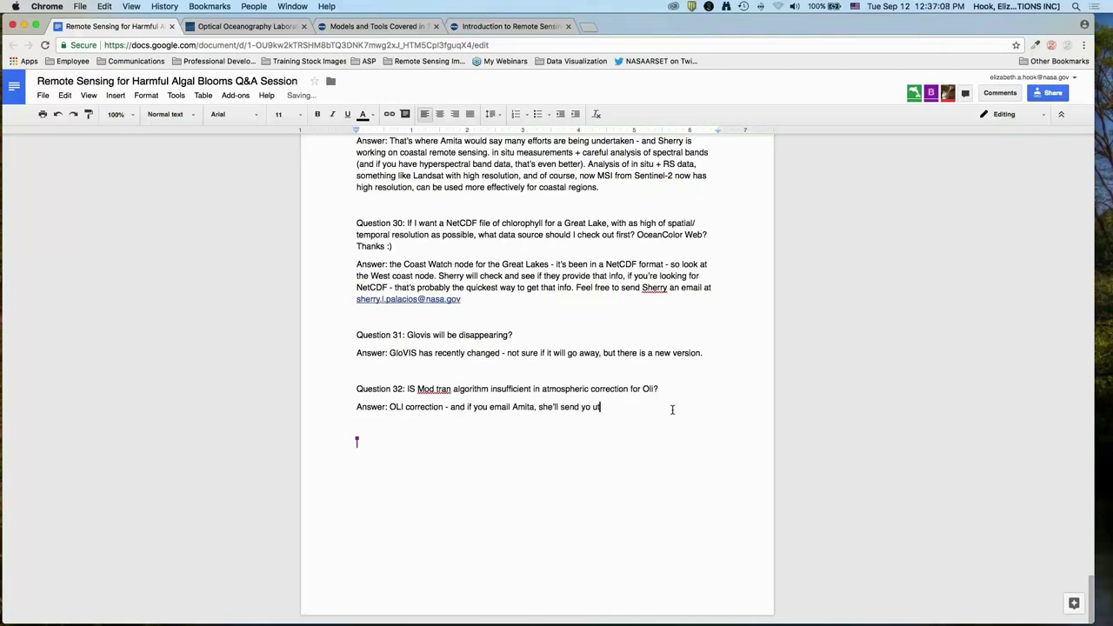
pyautogui.write('u the link - of how OLI atmosphe')
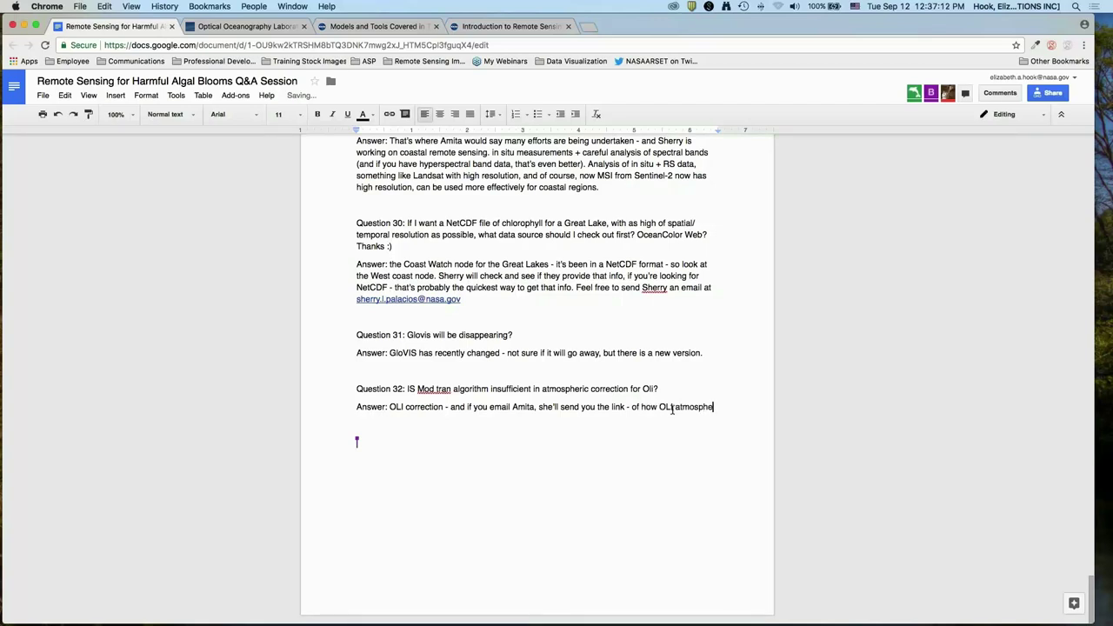
pyautogui.write('ric correction is done')
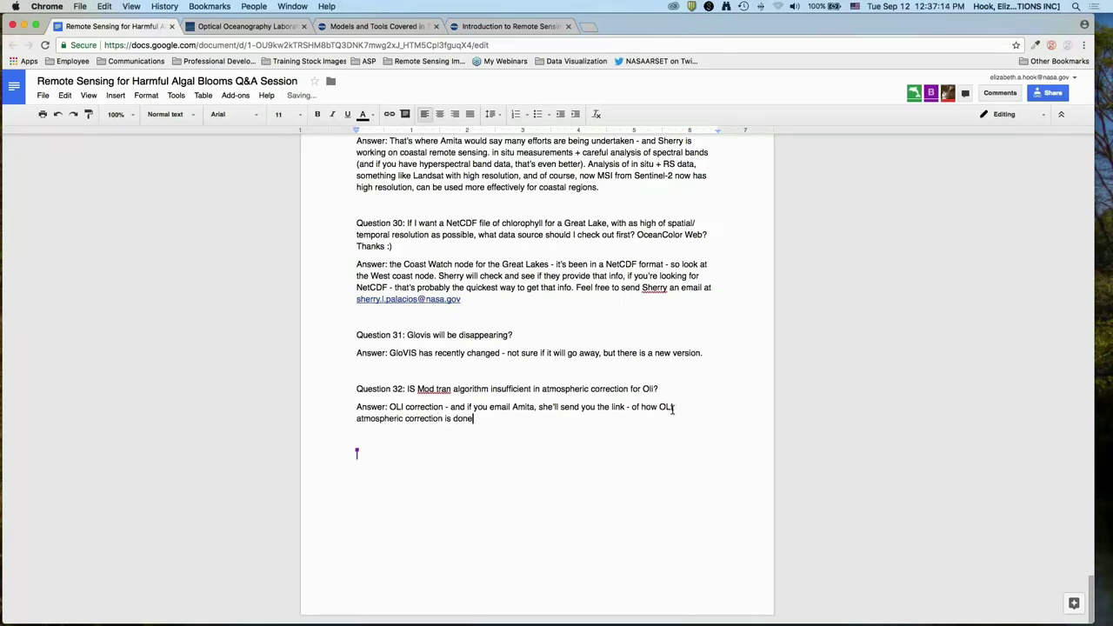
# Finish Answer 32 with "But if you go to the USGS OLI webpage and the Landsat data webpage, you may find information about that there, too.".
pyautogui.write('. But if you go to the USGS OLI webpa')
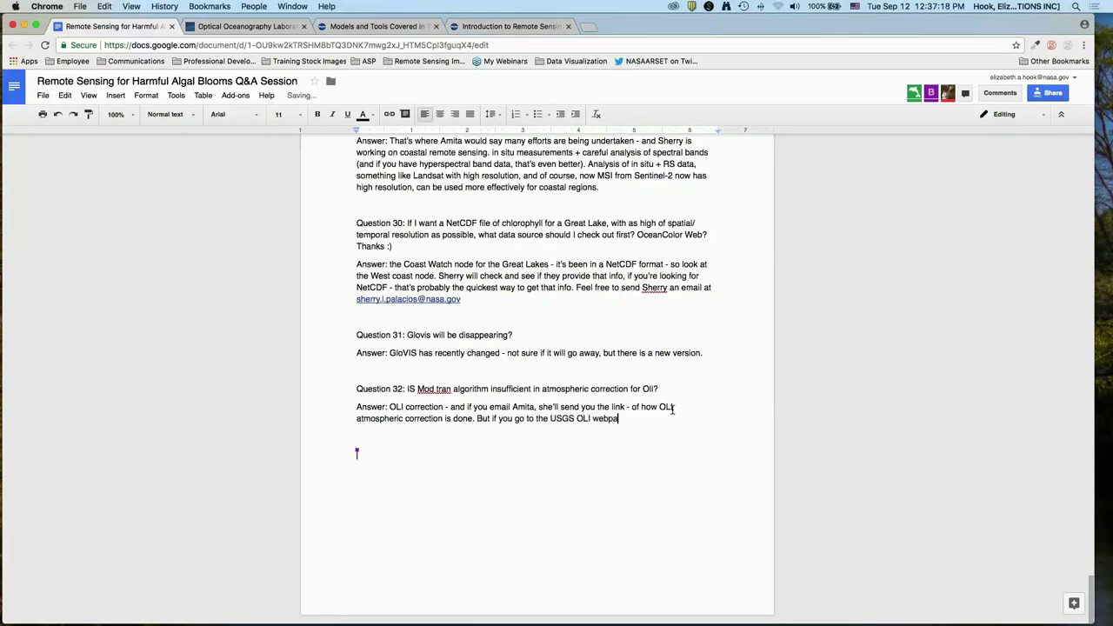
pyautogui.write('ge and the Landsat data')
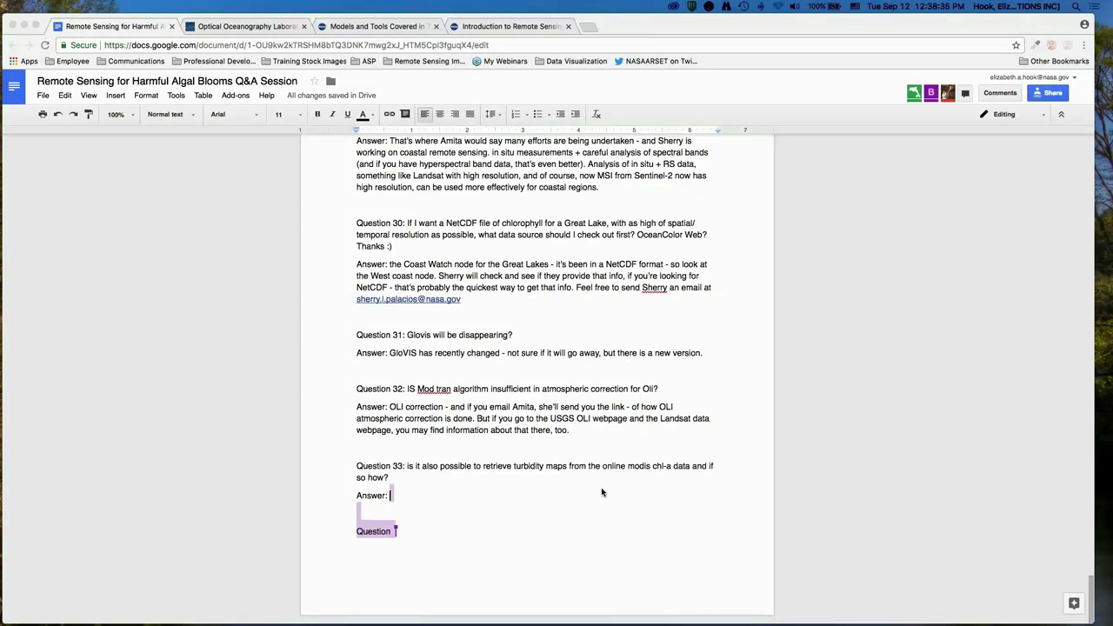
pyautogui.write('Based')
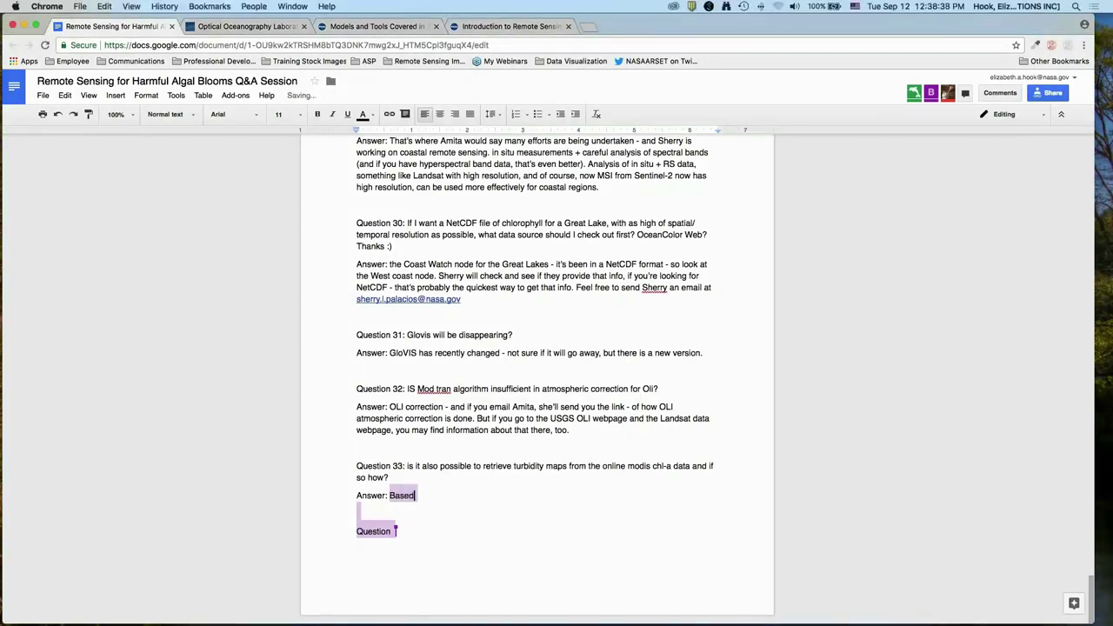
pyautogui.write(' on chl')
pyautogui.hotkey('shift', 'alt', 'Left')
pyautogui.hotkey('shift', 'alt', 'Left')
pyautogui.hotkey('shift', 'alt', 'Left')
# Write Answer 33 as "Don't think so - you'll have to go to spectral radiances to get any turbidity also.".
pyautogui.write('D')
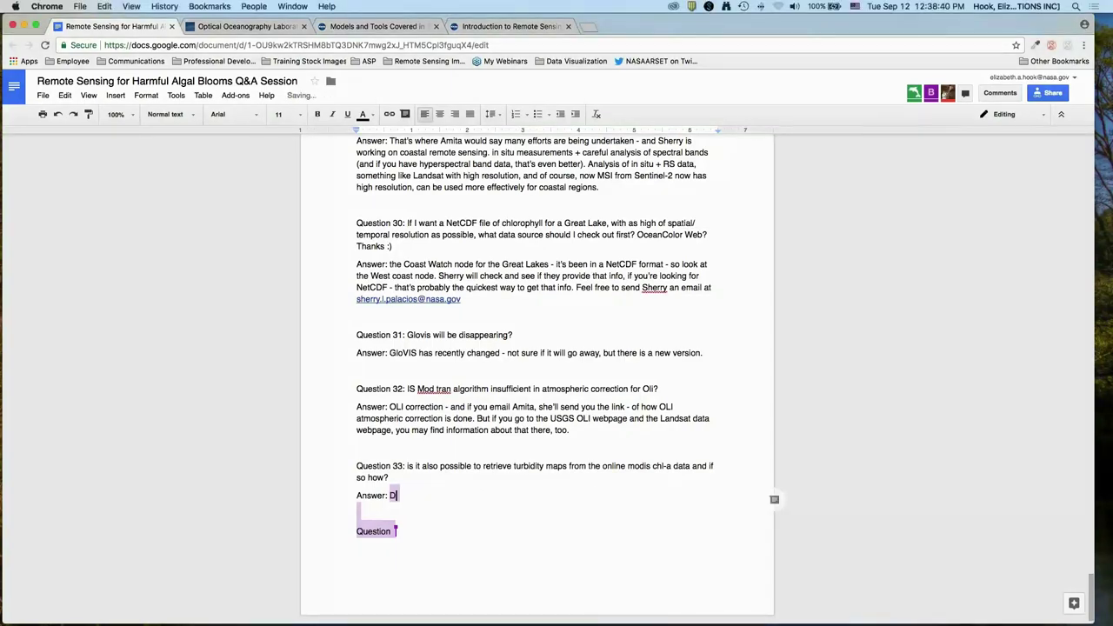
pyautogui.write("on't think so -")
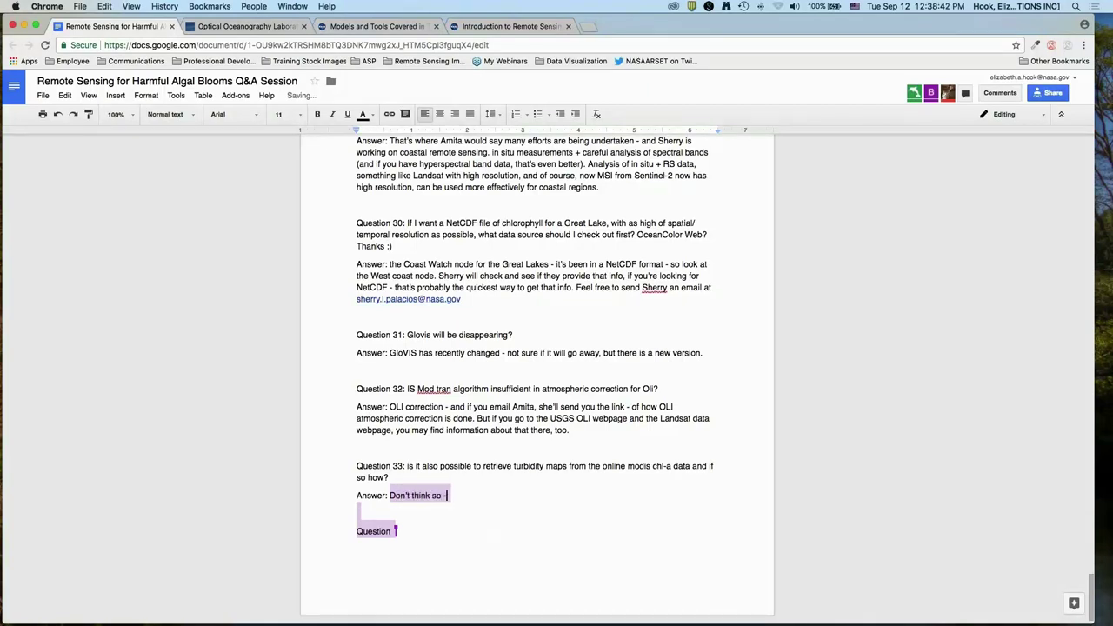
pyautogui.write(" you'll have to go to sp")
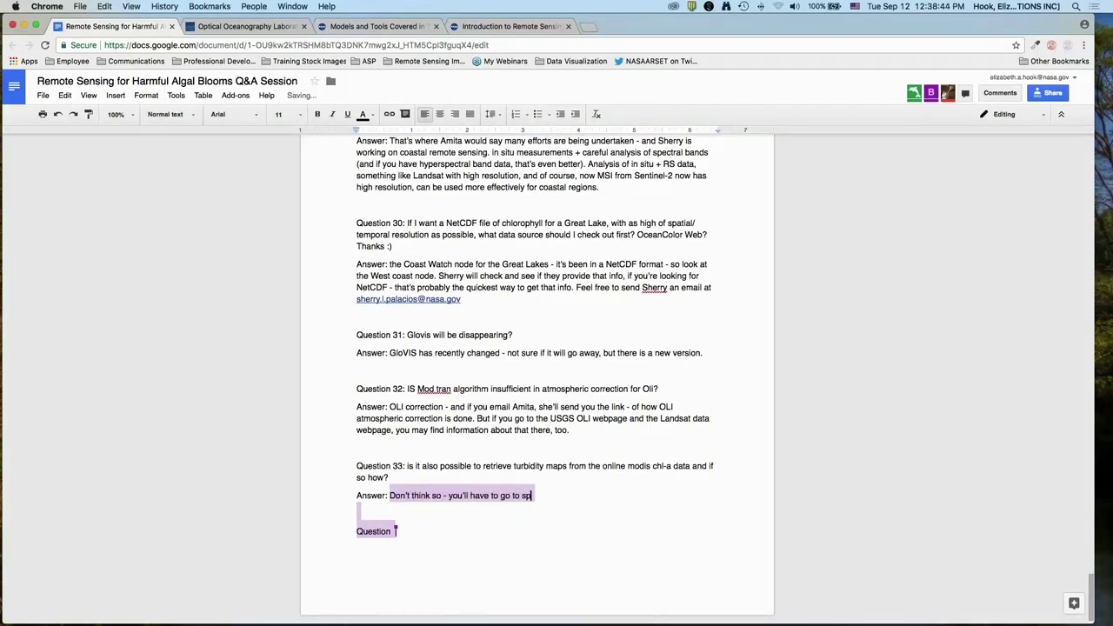
pyautogui.write('ectral radiances to get a')
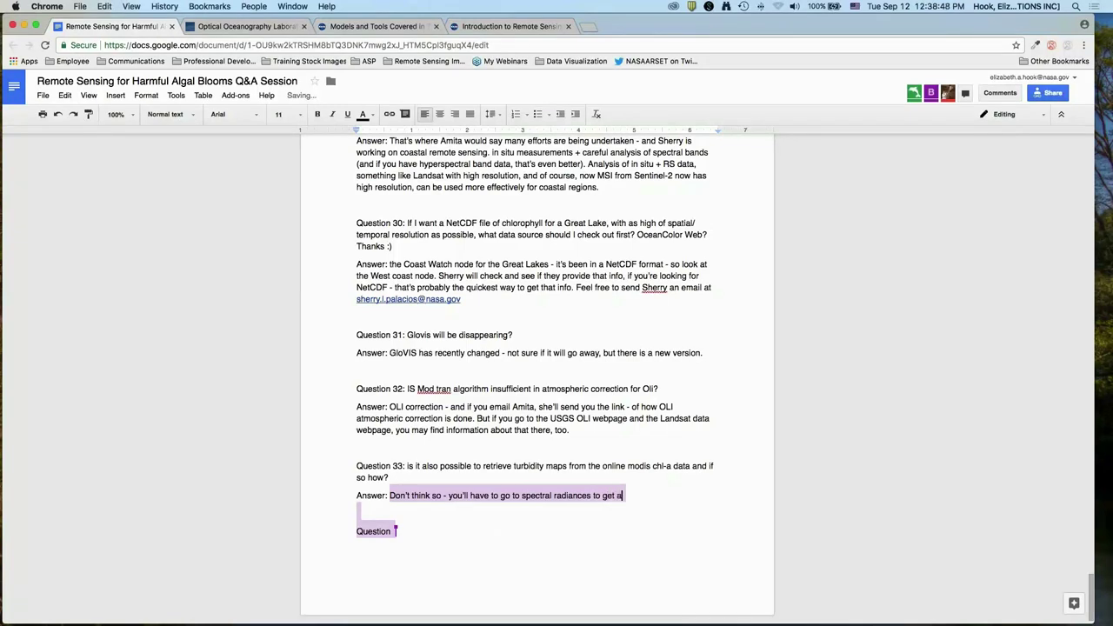
pyautogui.write('ny turbidity also.')
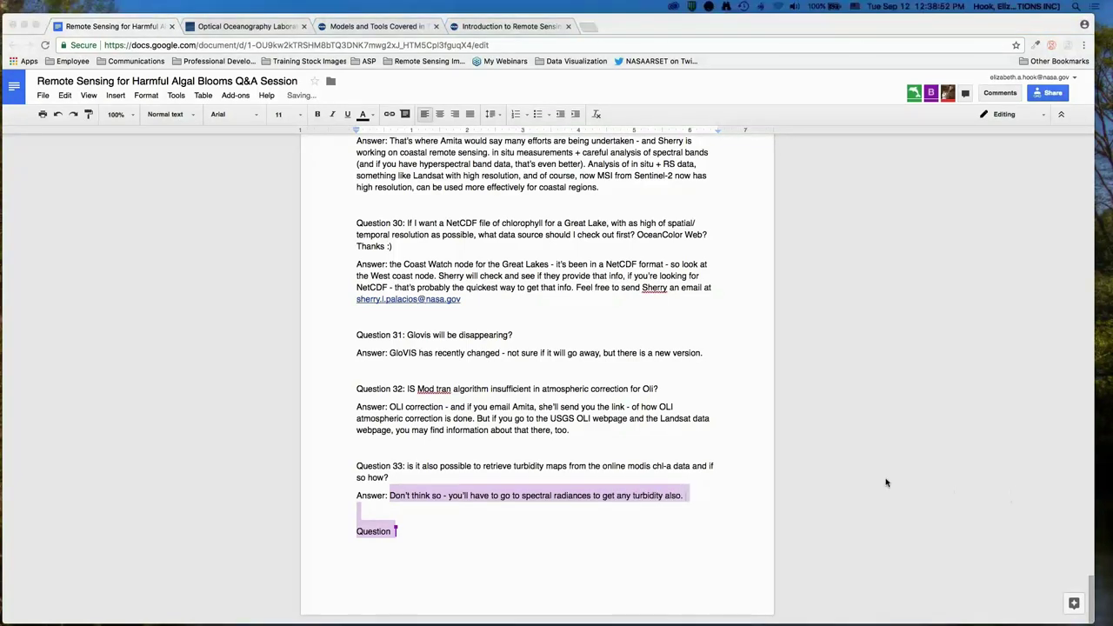
# Continue Answer 33 after "turbidity also." with a sentence on K490, beginning "There's a product call K490 that can be use".
pyautogui.click(744, 505)
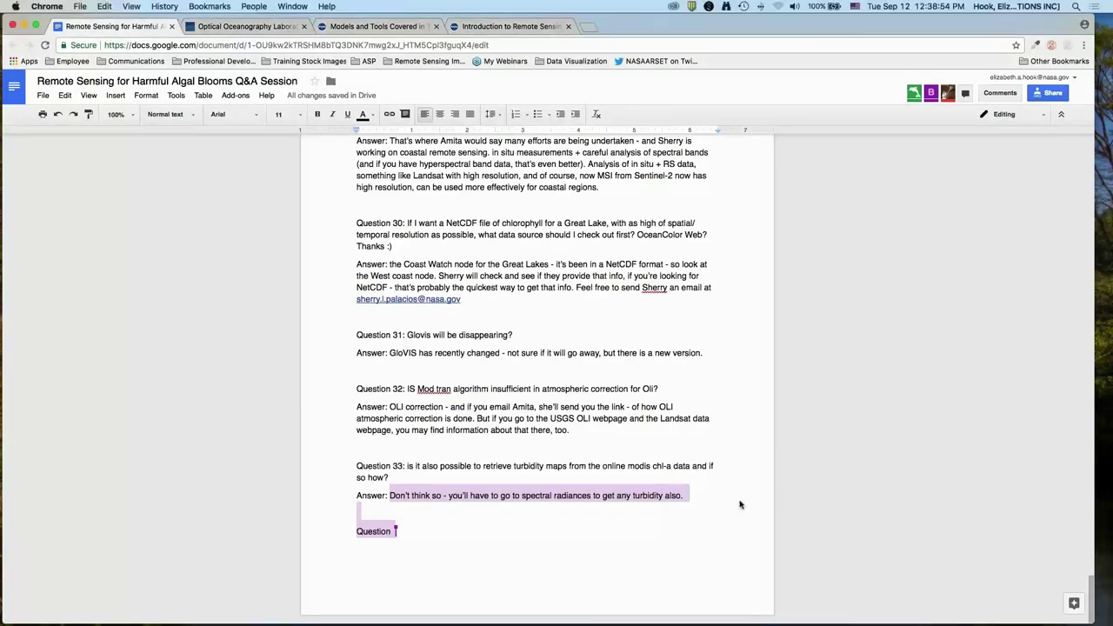
pyautogui.write("There's a product call K")
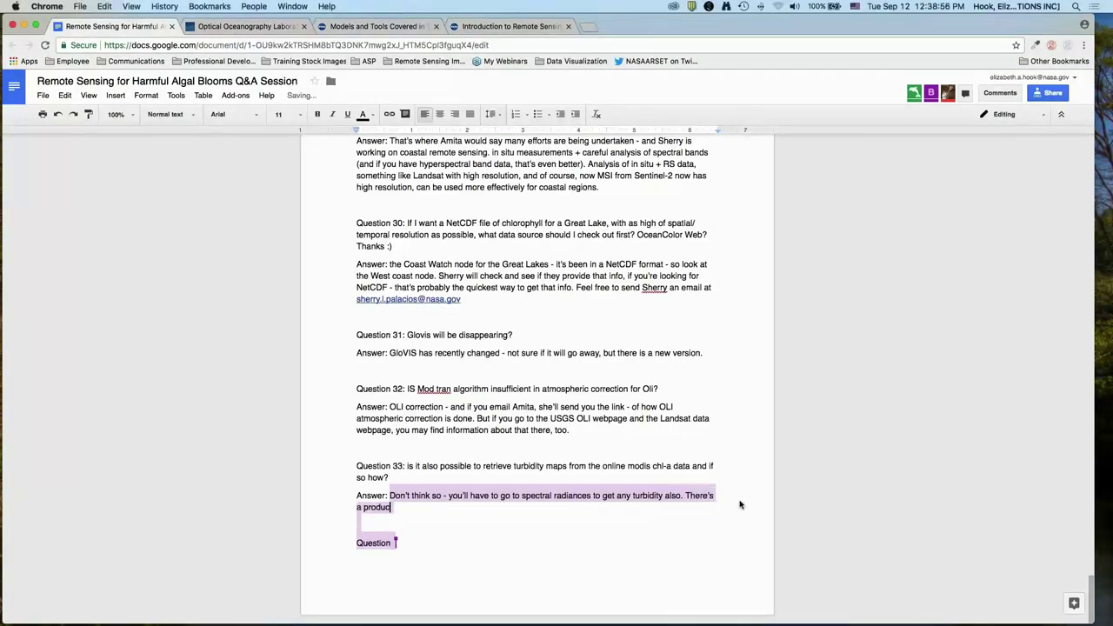
pyautogui.write('490 that can be use')
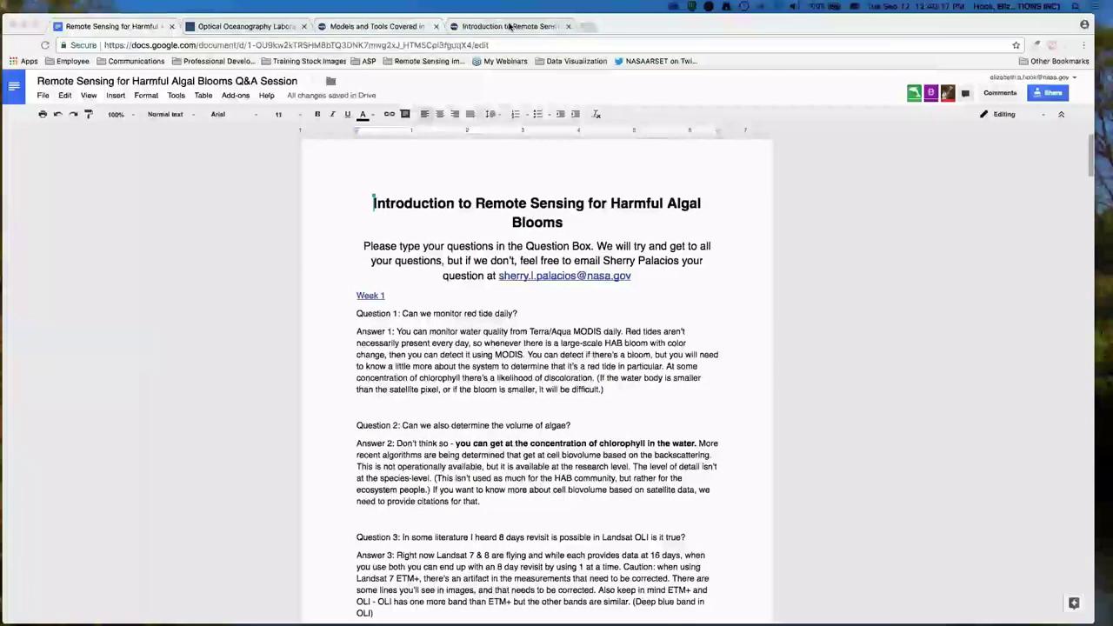
# Switch to the ARSET harmful algal blooms course page and locate the English Homework Assignment 1 link under Session Two.
pyautogui.click(509, 26)
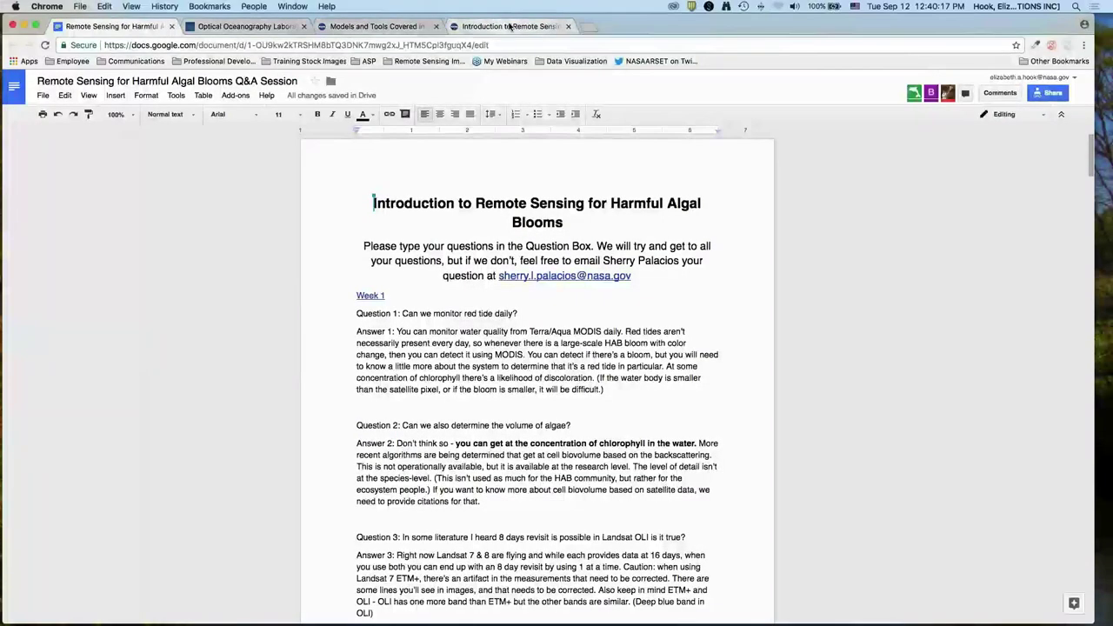
pyautogui.scroll(-10, 663, 212)
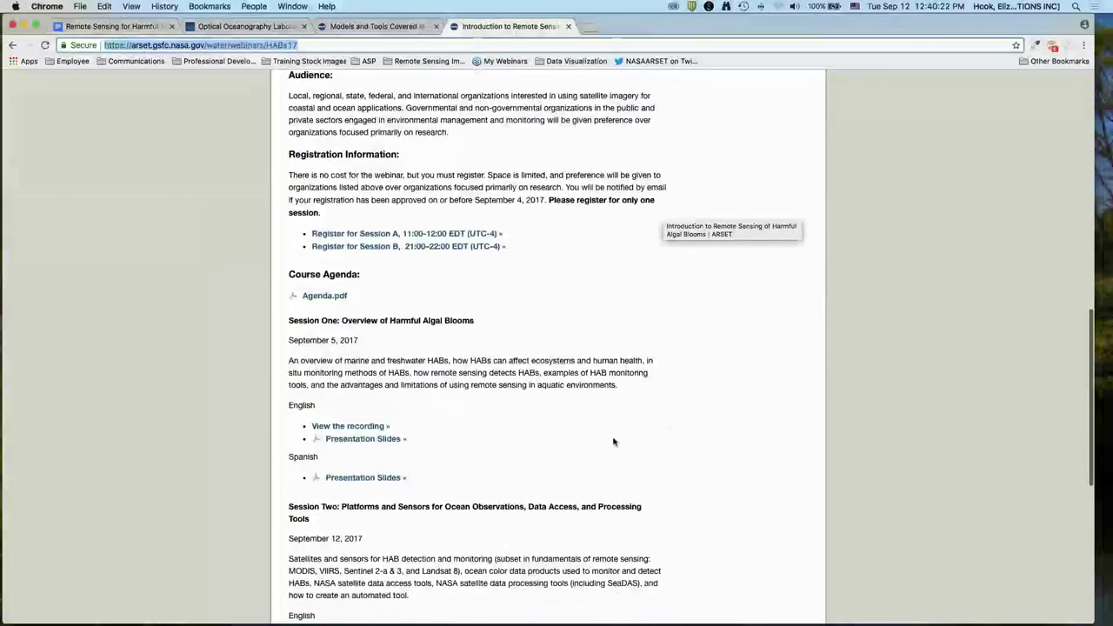
pyautogui.scroll(-4, 609, 435)
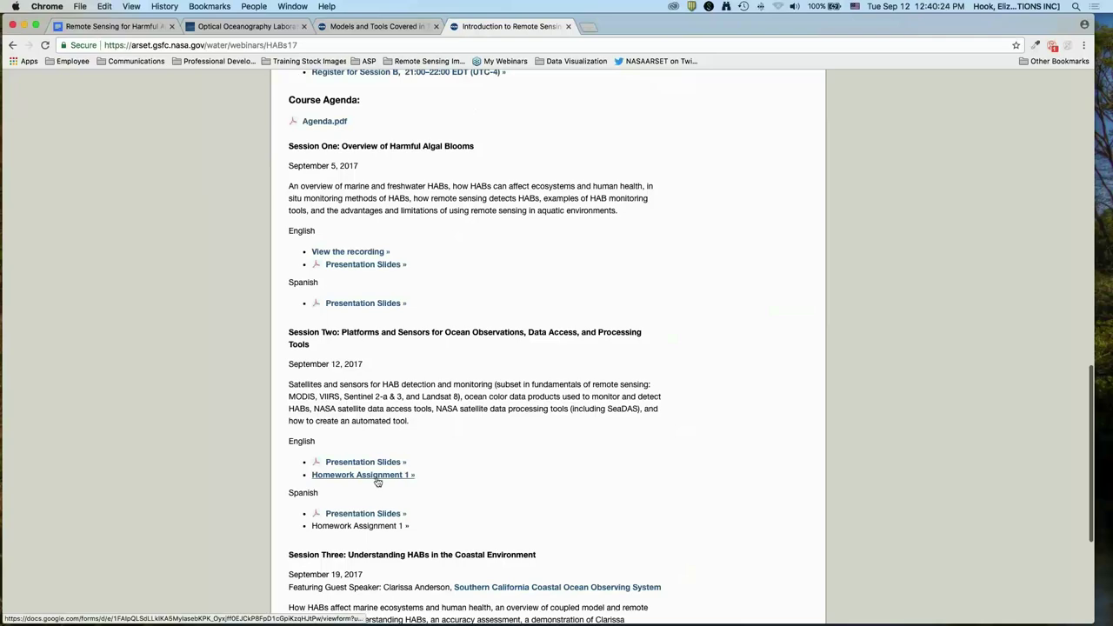